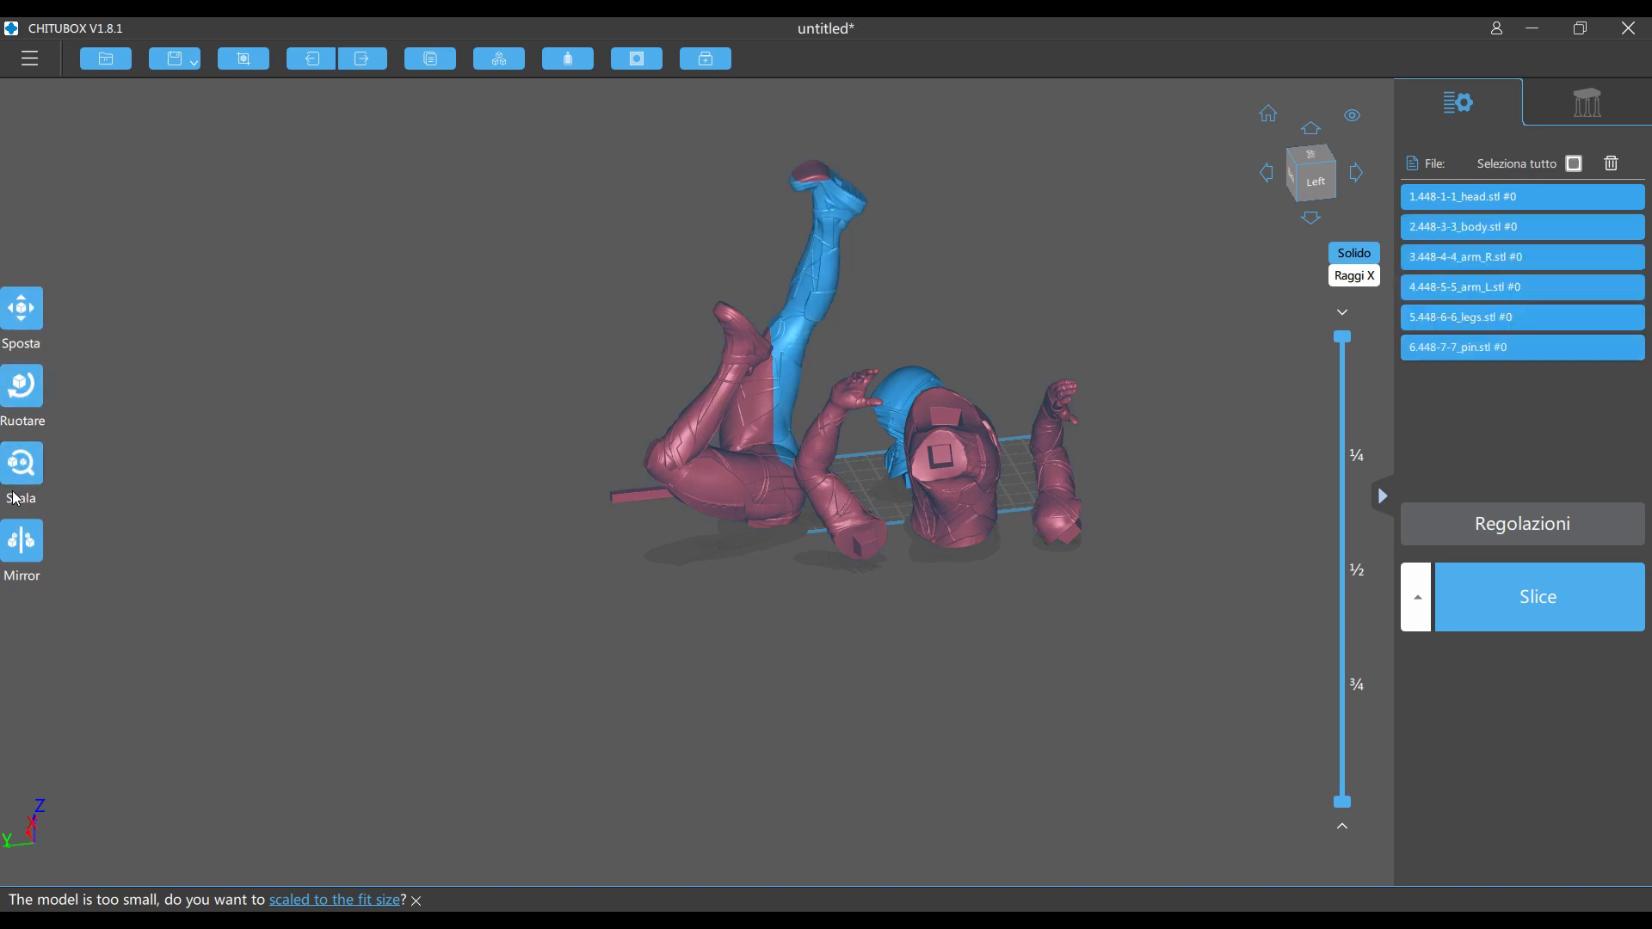
Scale all six parts uniformly to 50% of their original size.
click(32, 474)
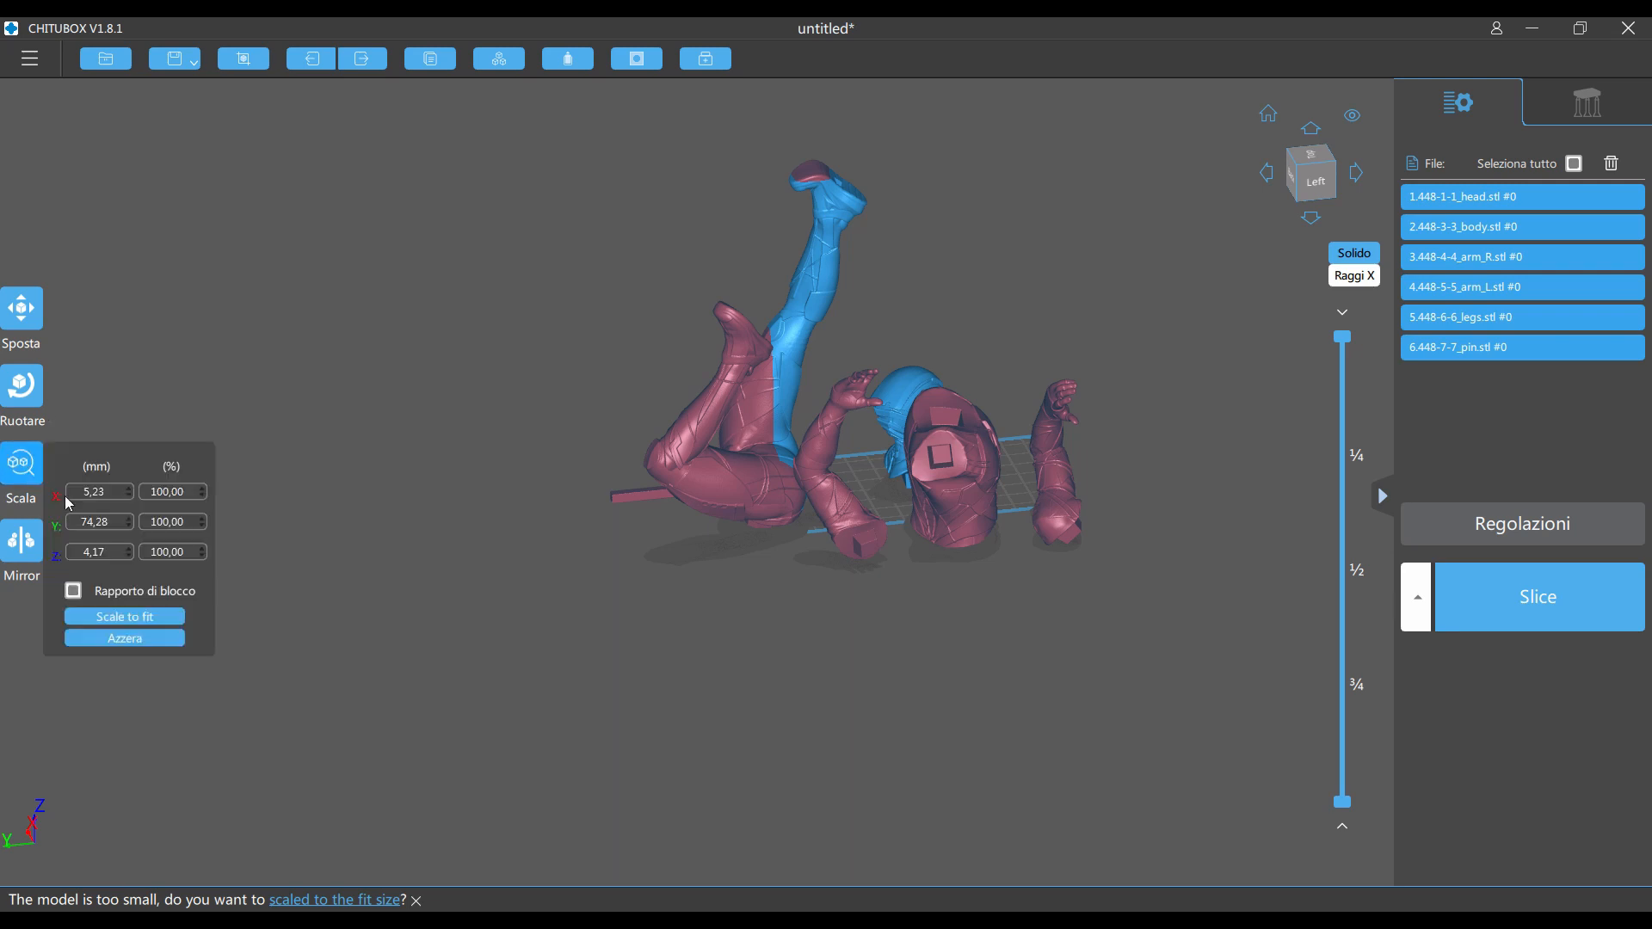
double_click(190, 501)
text(50)
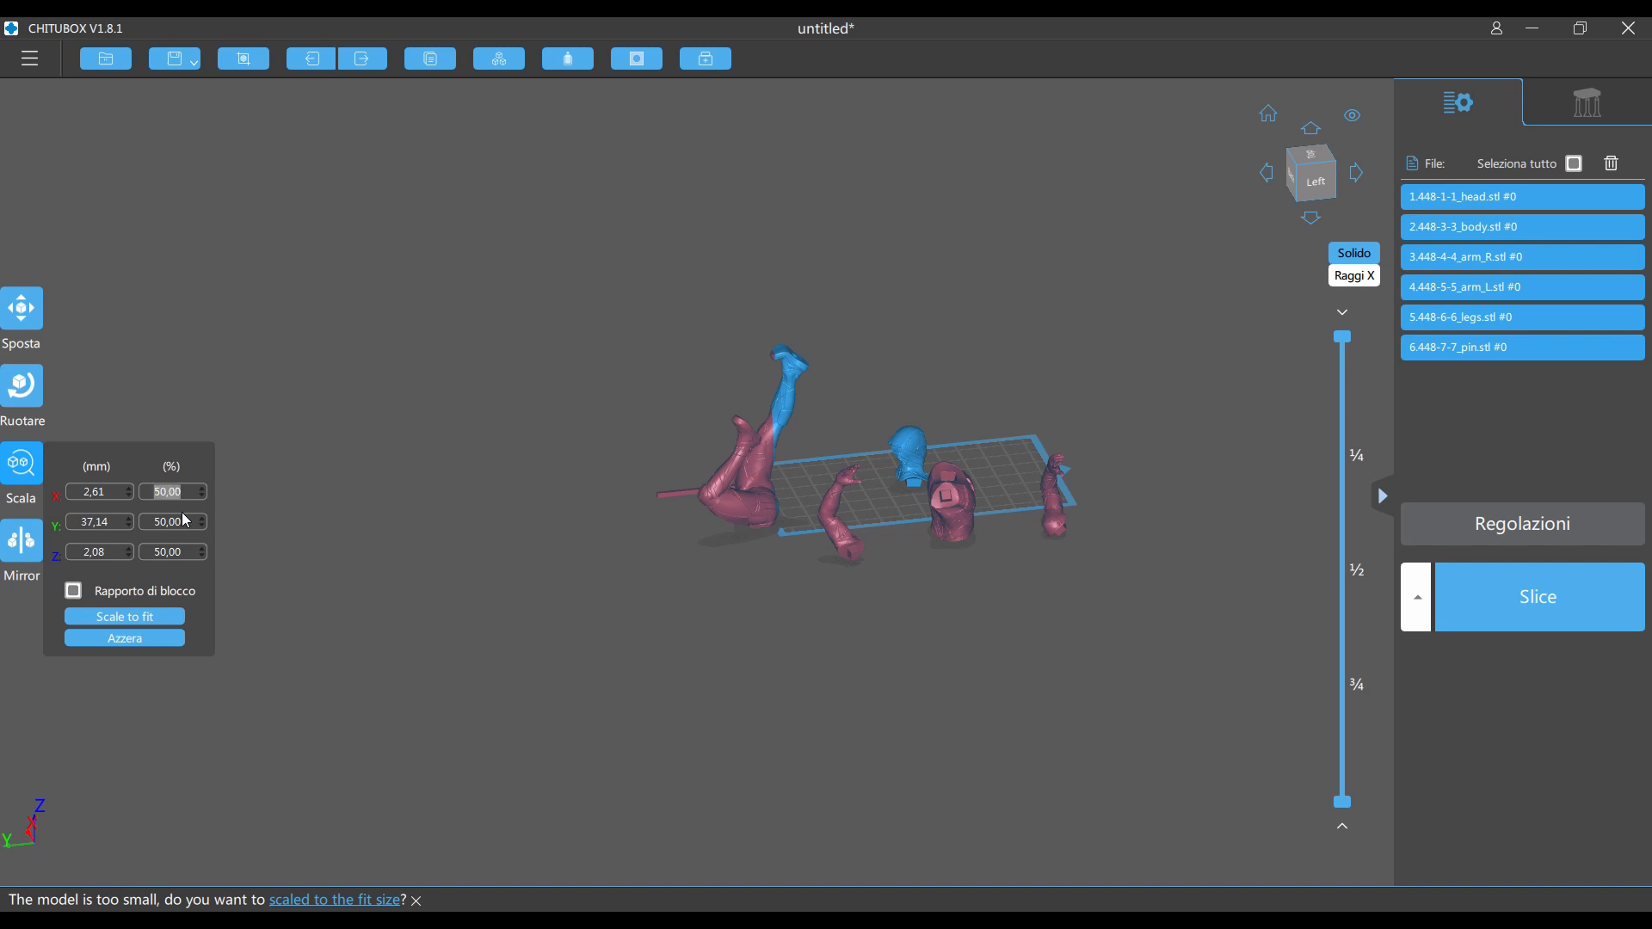
click(317, 420)
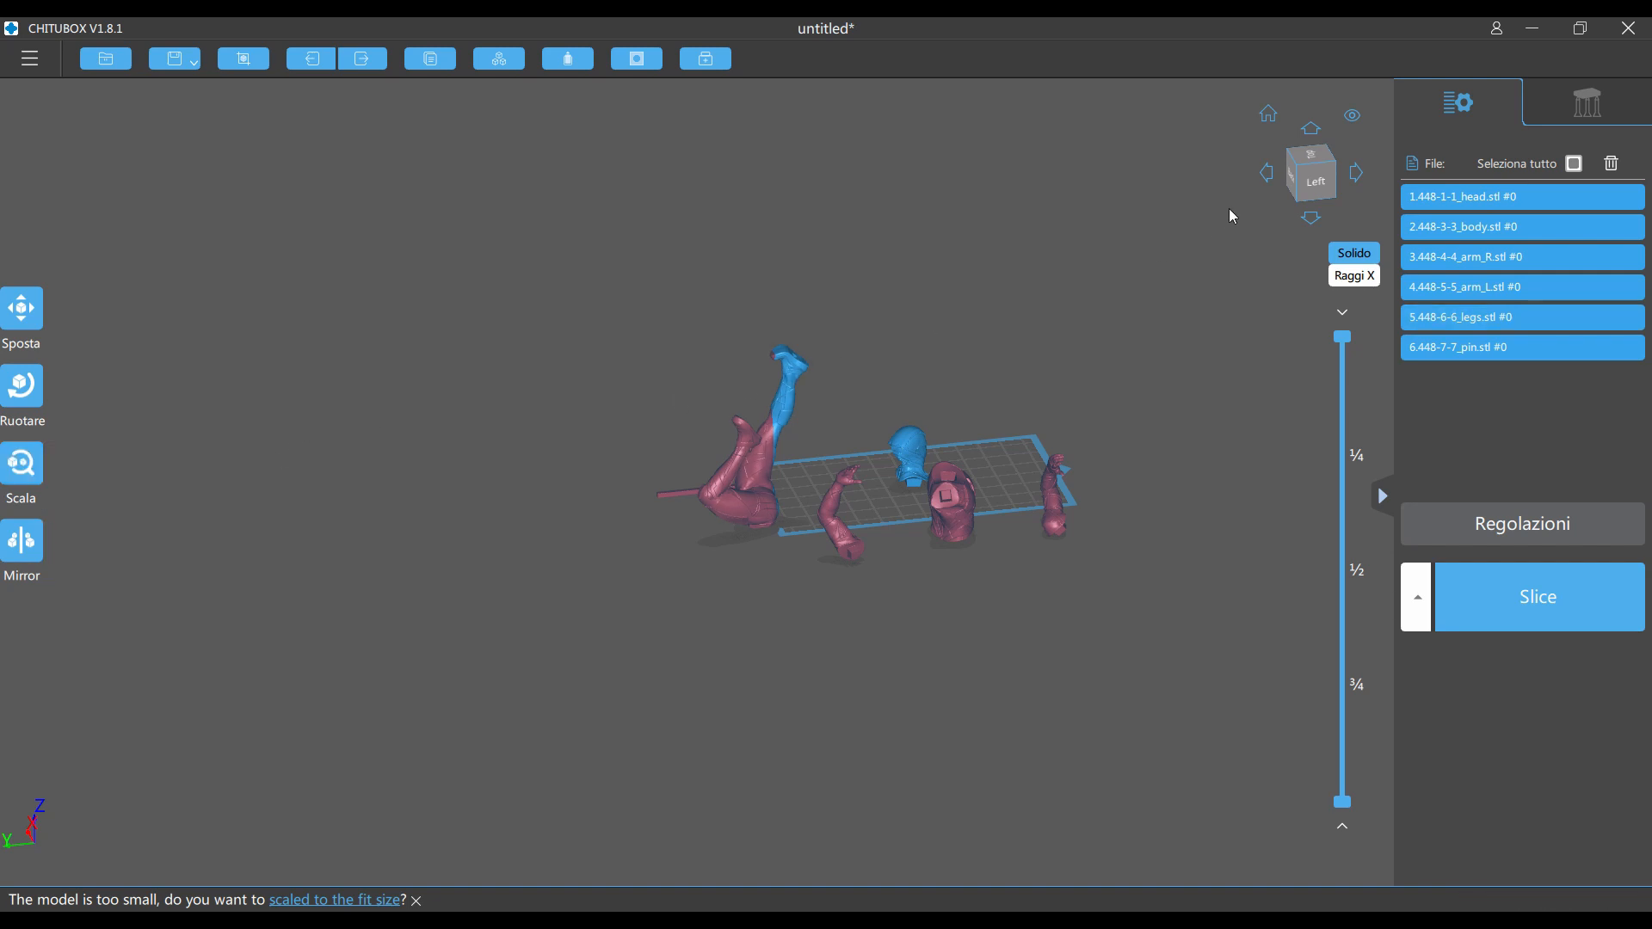
Viewed from the top, move the legs onto the build plate at about X -1.6, Y 51, and deselect all parts.
click(1304, 159)
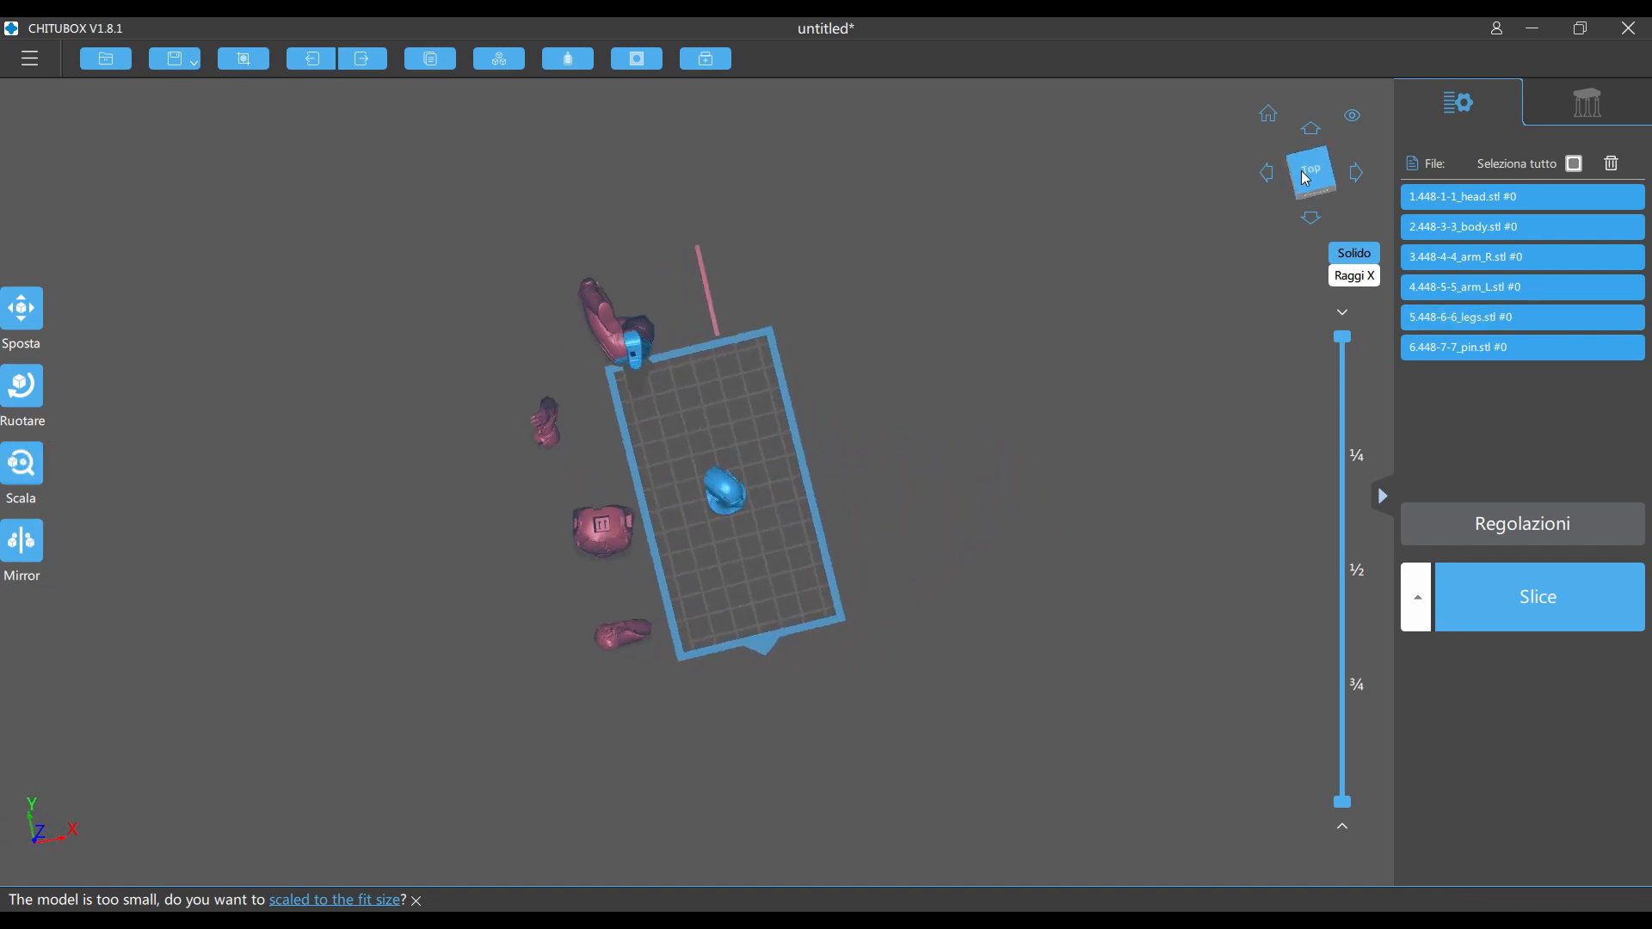
drag(645, 331, 704, 378)
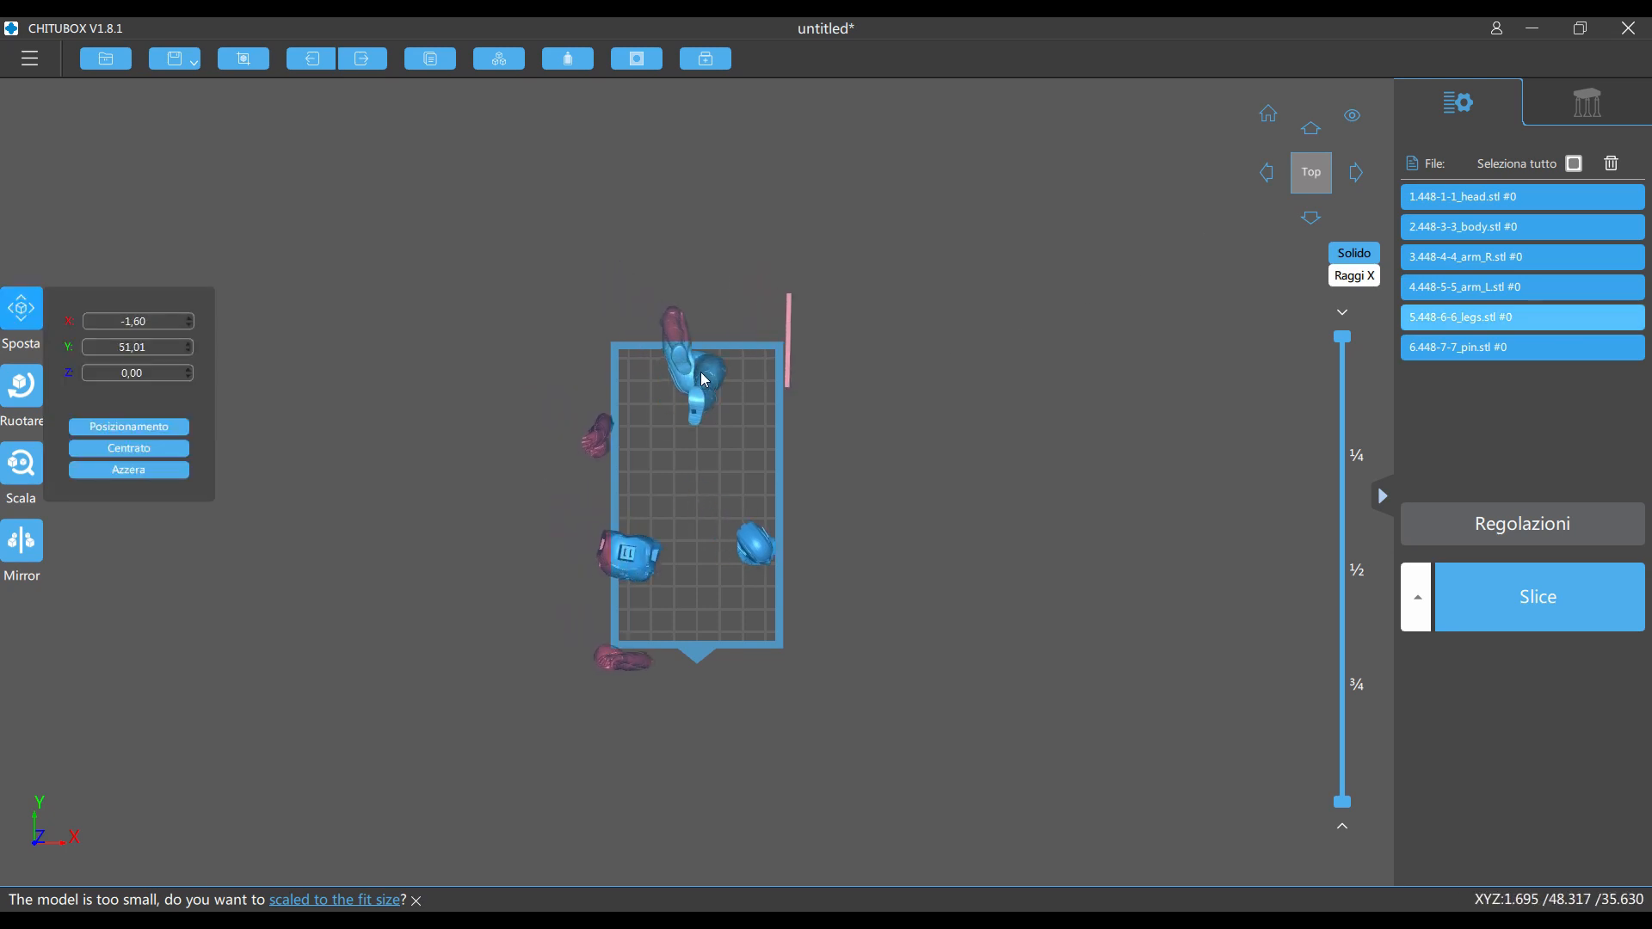
click(1573, 164)
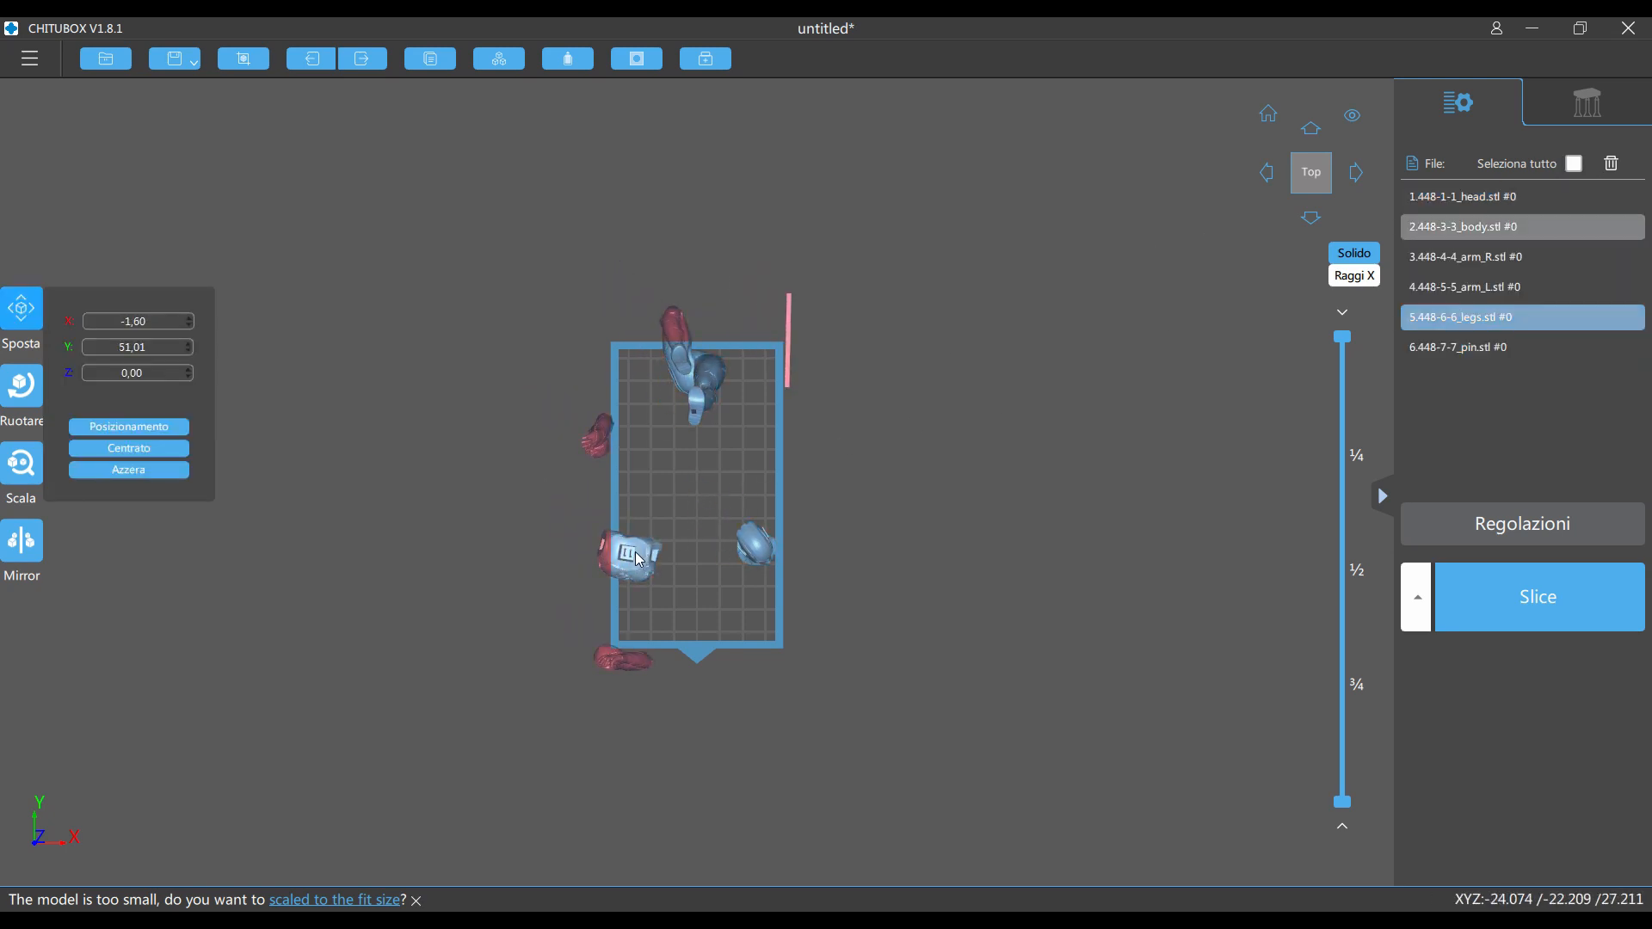
Place the body, head and both arms apart on the plate, head at about X 14.9, Y -48.2 and right arm at about X 11.9, Y -16.9.
drag(631, 555, 679, 472)
drag(759, 549, 739, 625)
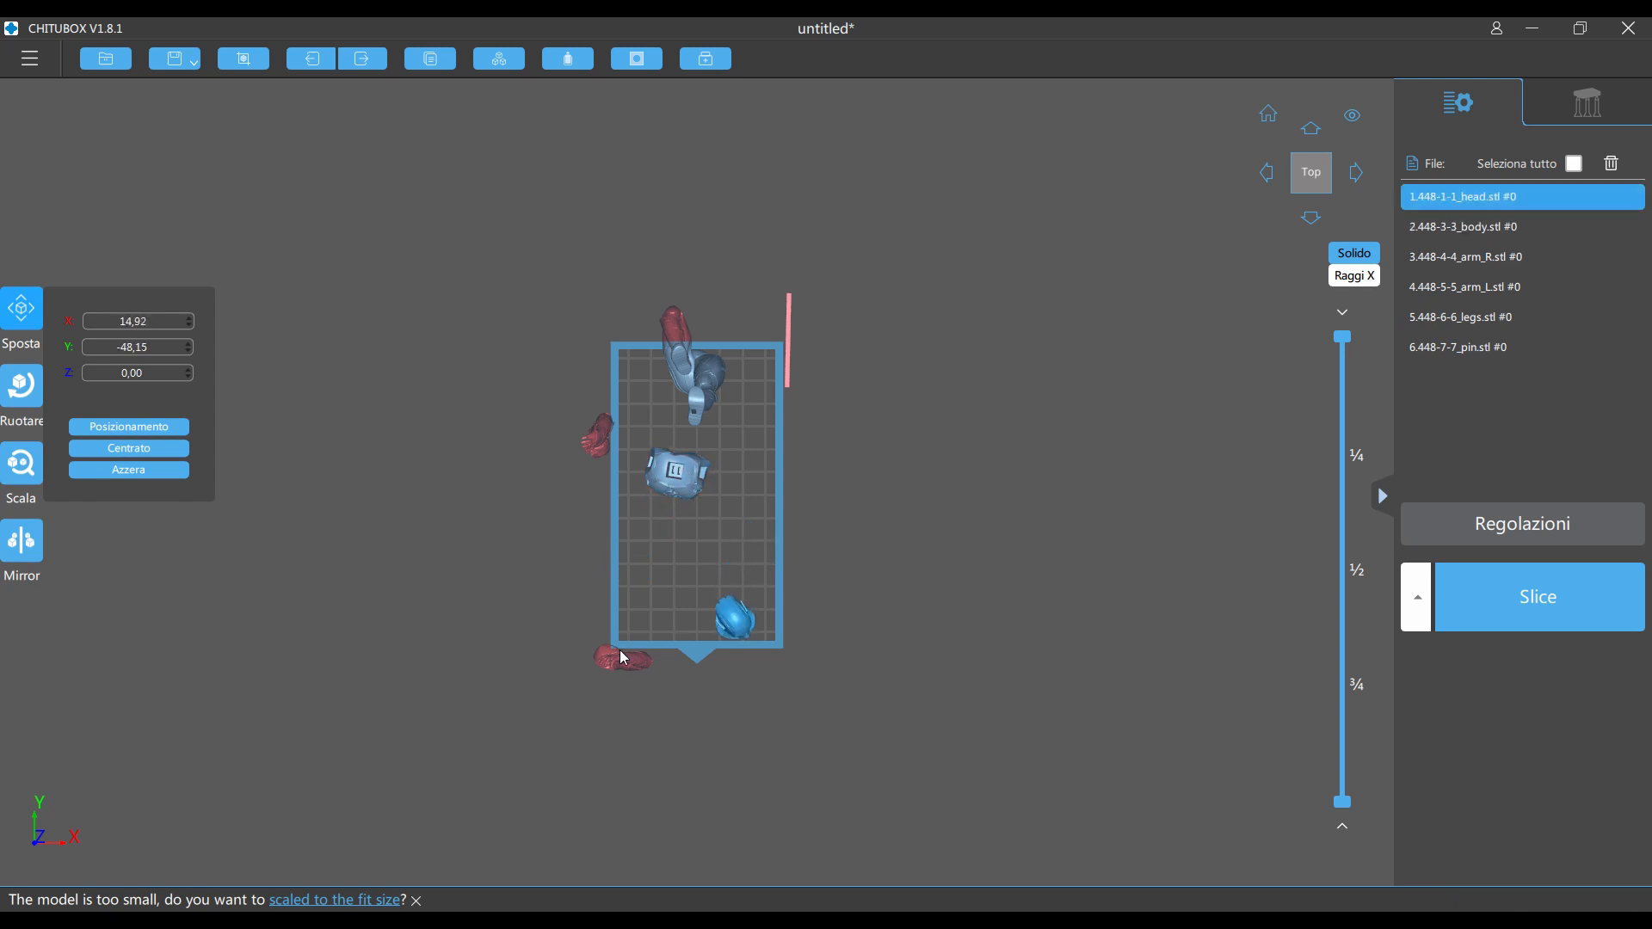
drag(622, 658, 656, 591)
mouse_move(846, 485)
right_down()
mouse_move(964, 370)
mouse_move(989, 406)
mouse_move(826, 482)
right_up()
drag(678, 557, 753, 464)
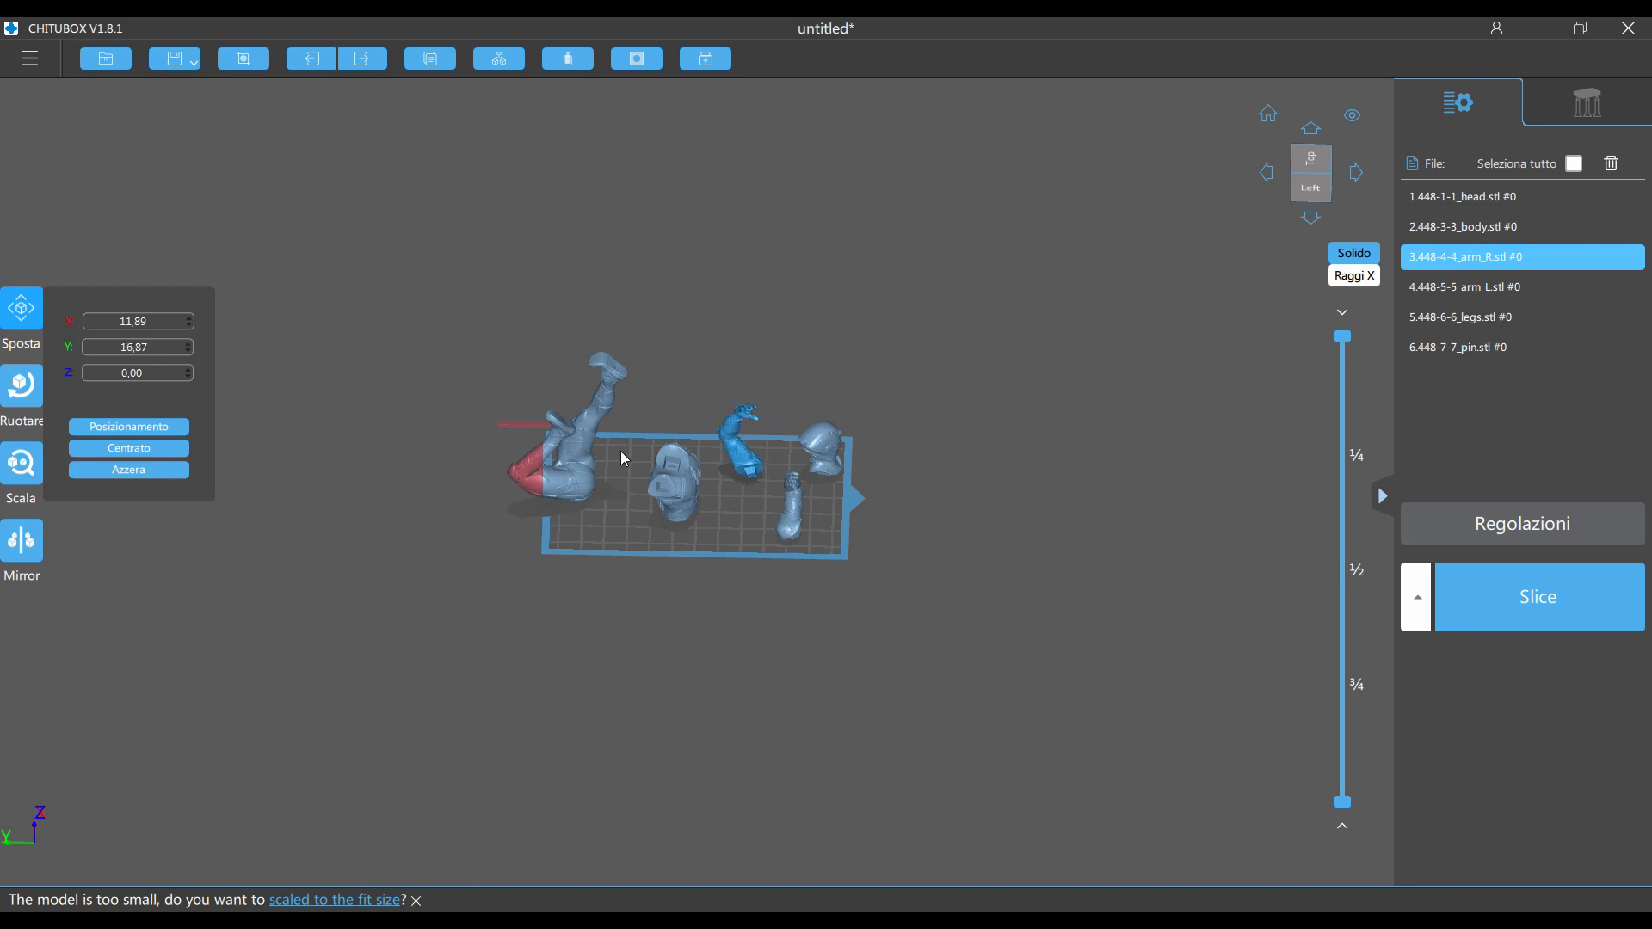
Bring the pin inside the build plate and move the legs to about X -2.8, Y 29.2.
drag(533, 469, 592, 504)
right_drag(565, 424, 671, 525)
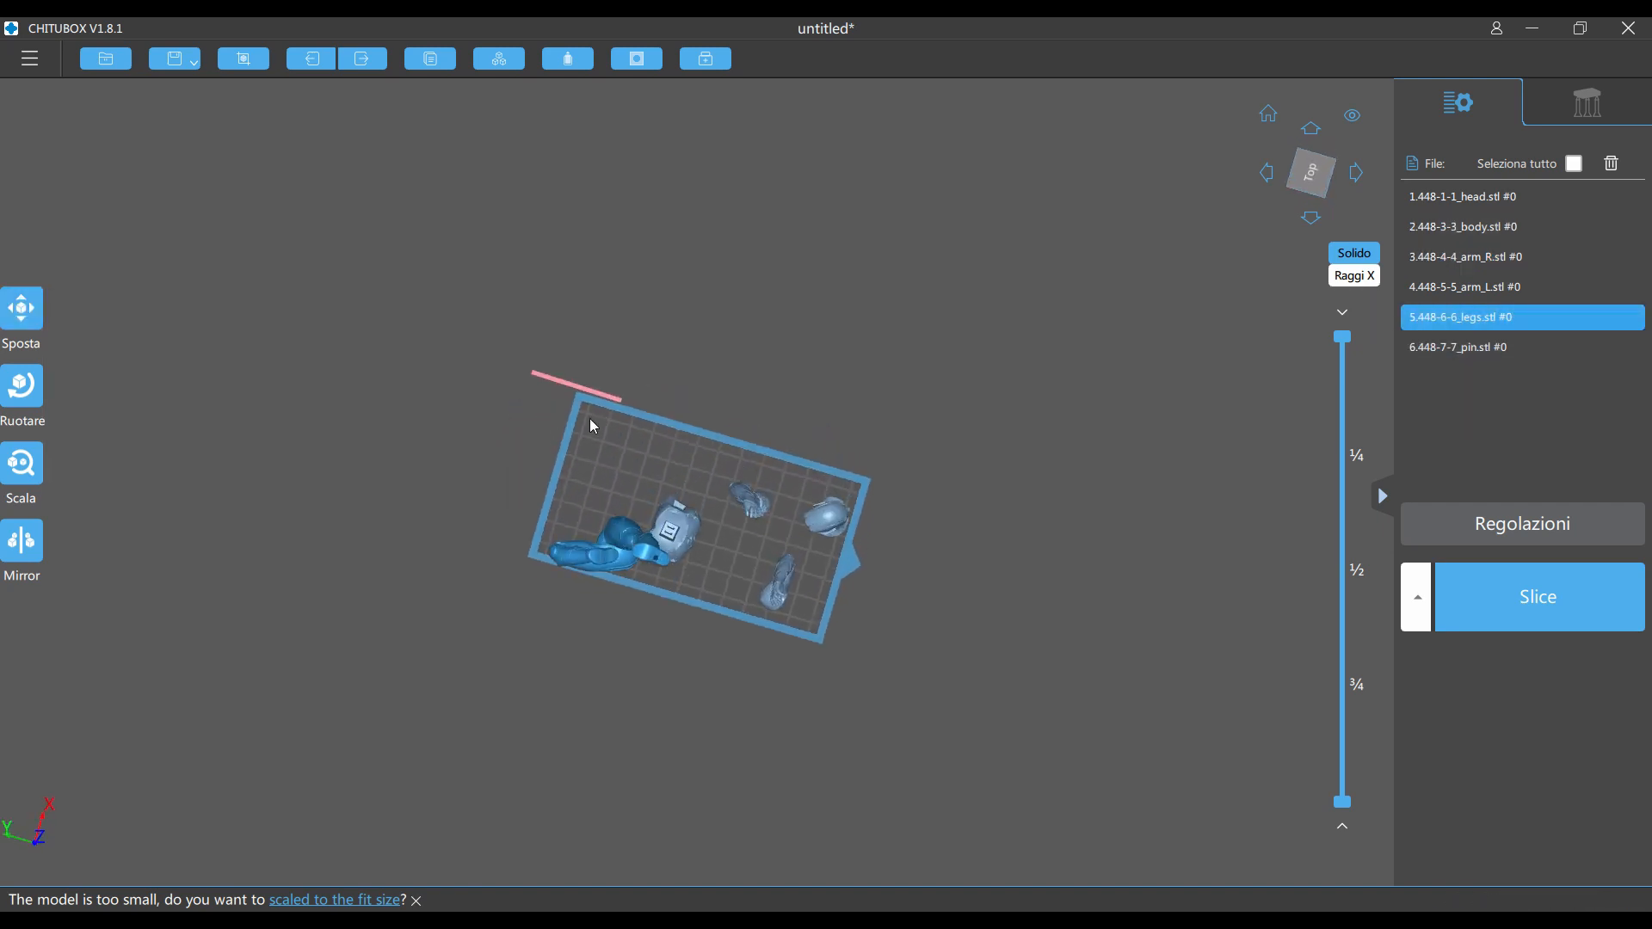
drag(599, 394, 683, 470)
mouse_move(641, 527)
mouse_down()
mouse_move(674, 559)
mouse_move(627, 509)
mouse_up()
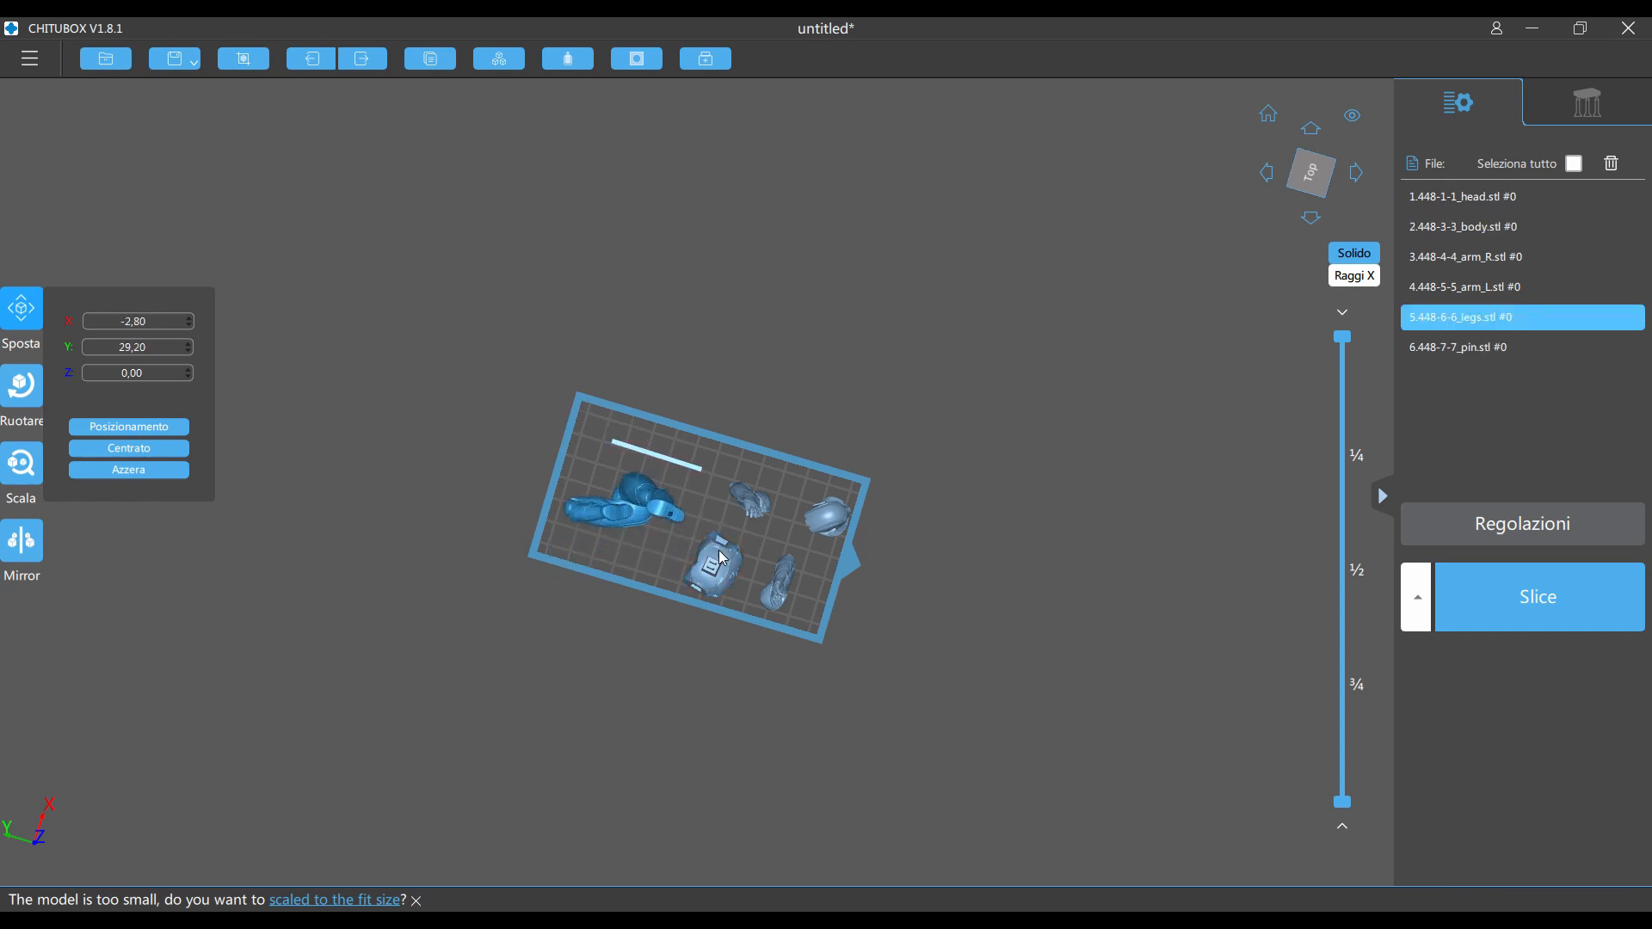
Move the head to about X 18.8, Y -38.5 and the body to about X -17.4, Y -15.4.
drag(716, 567, 707, 553)
drag(821, 525, 800, 510)
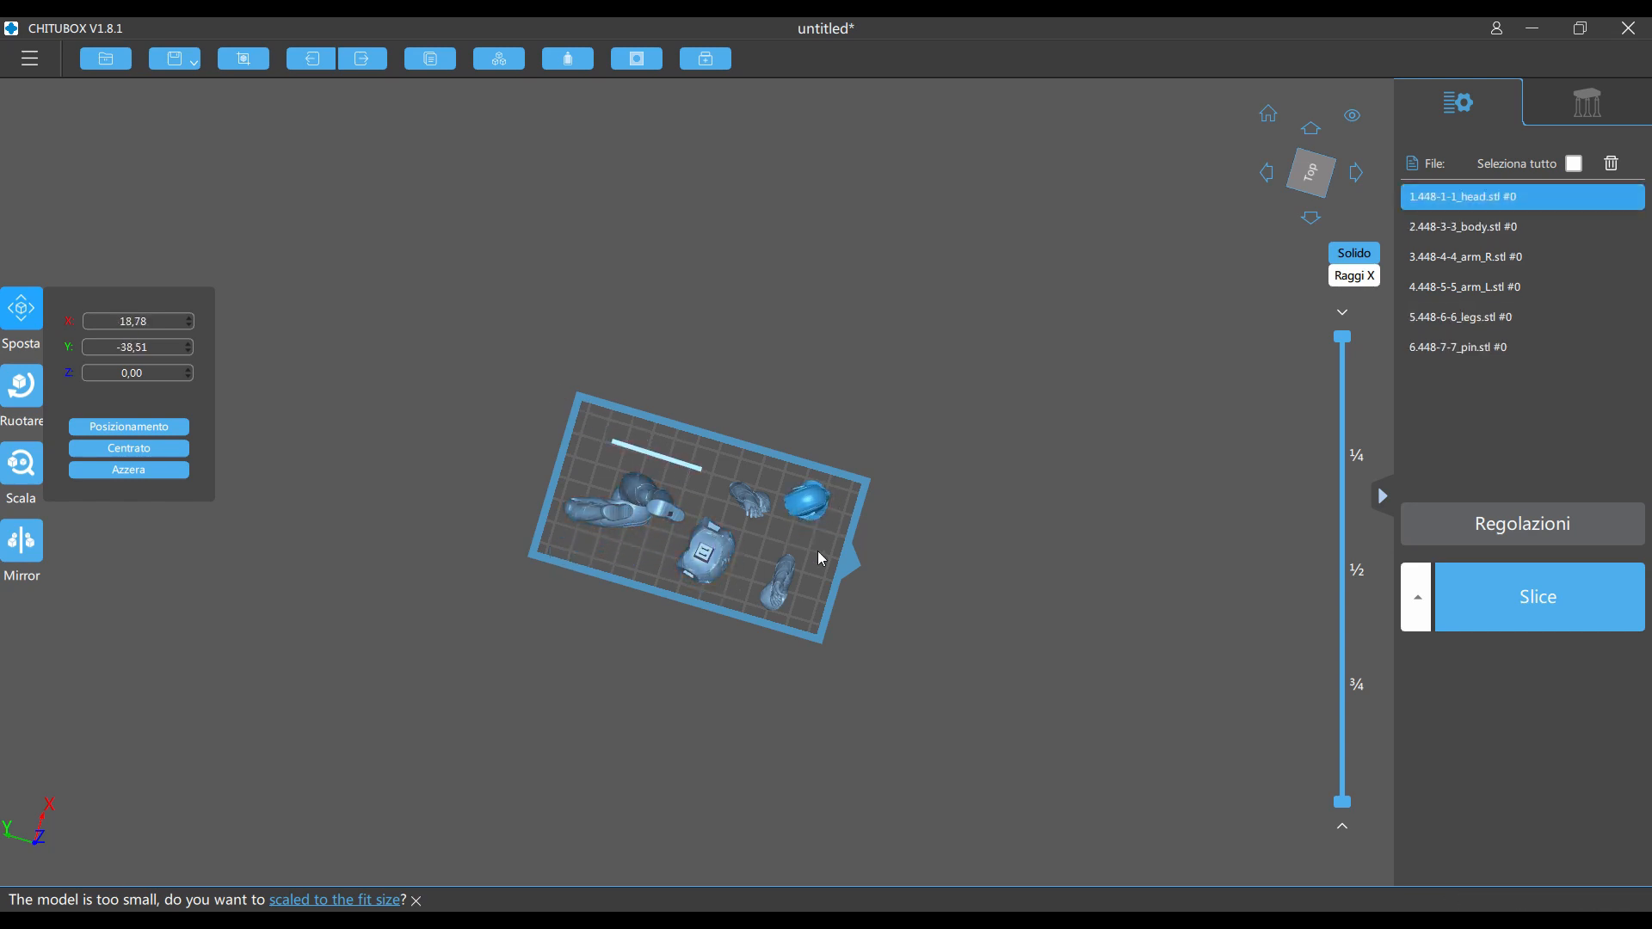
right_drag(817, 551, 884, 433)
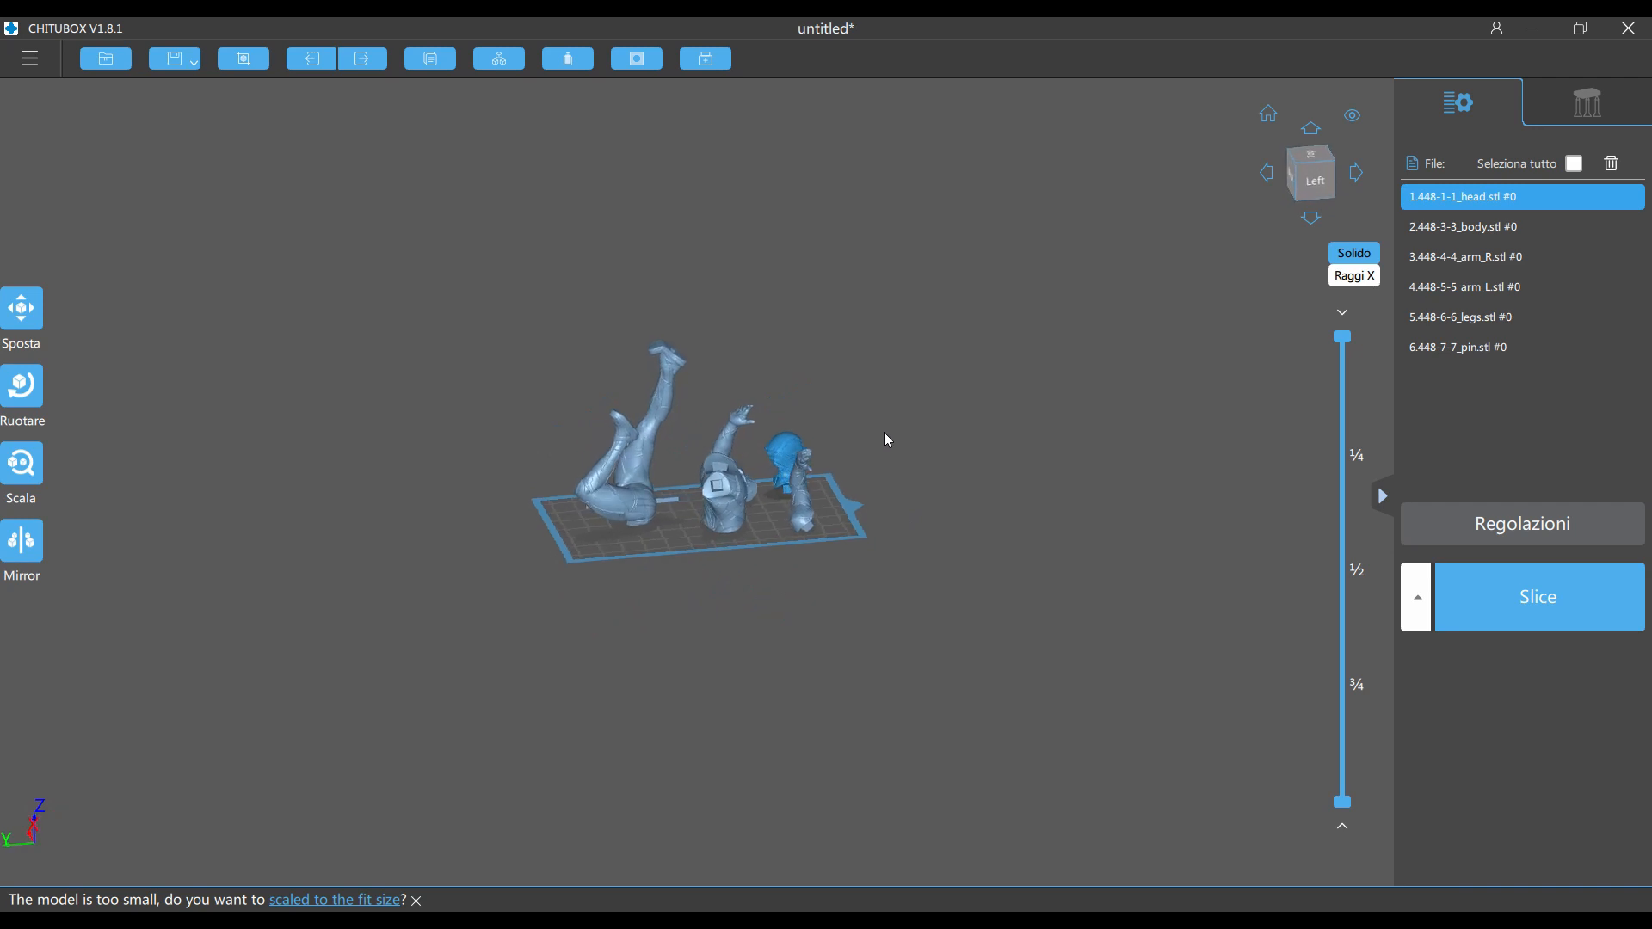
click(743, 508)
Rotate the legs about the X axis until the raised leg lies nearly parallel to the build plate.
click(637, 498)
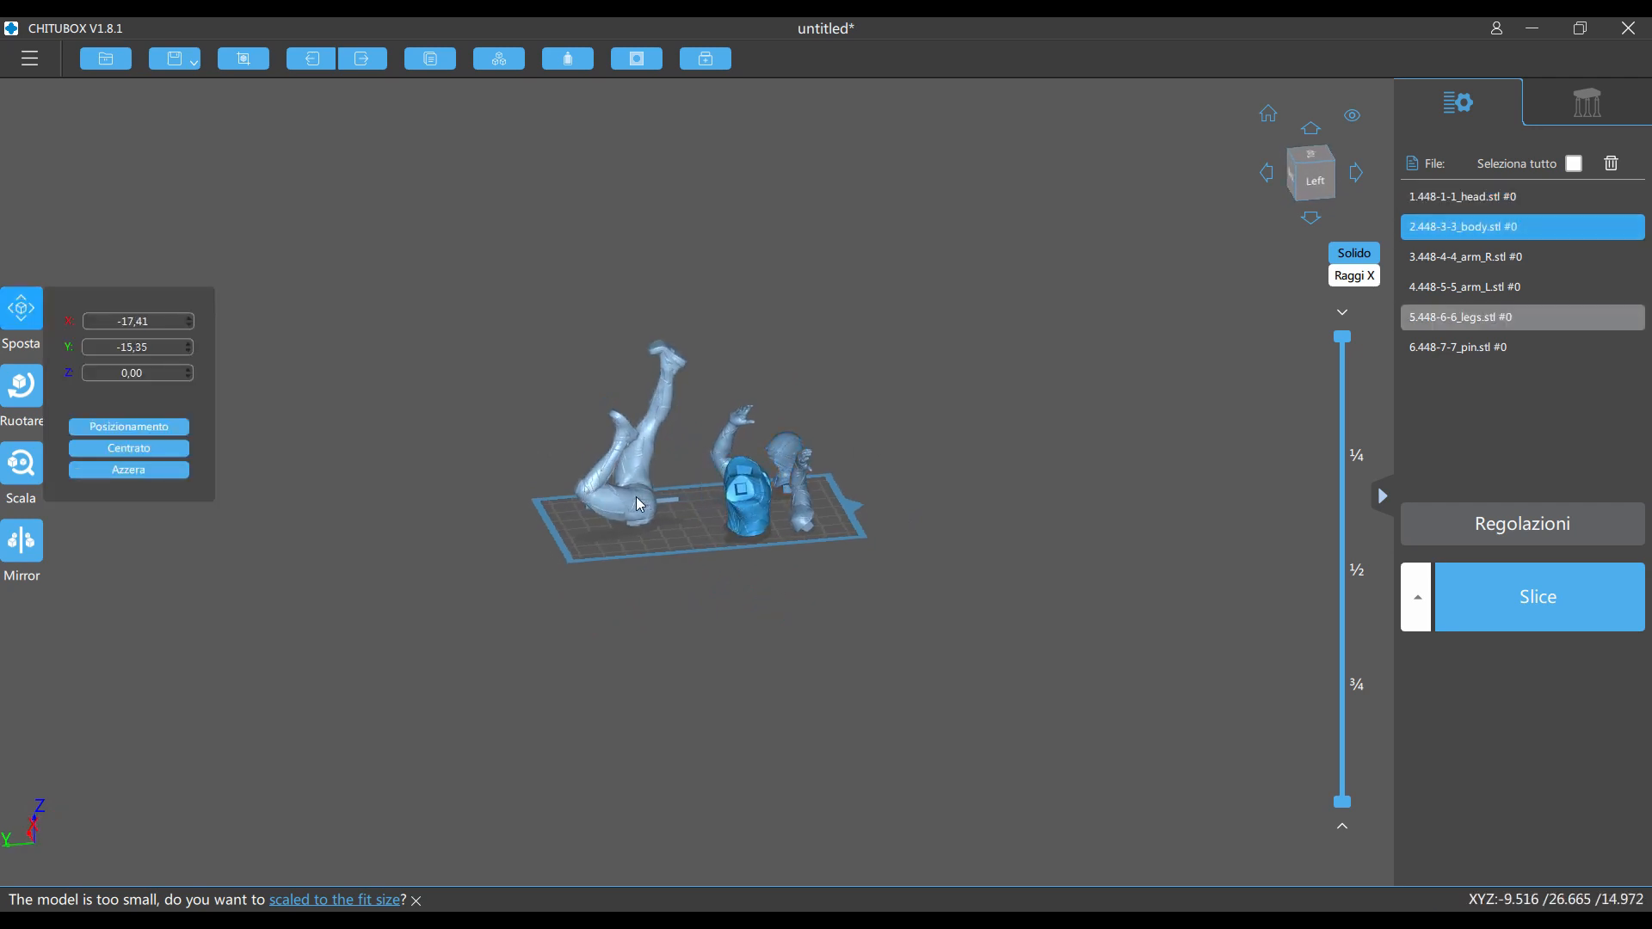
key(r)
right_drag(819, 355, 718, 404)
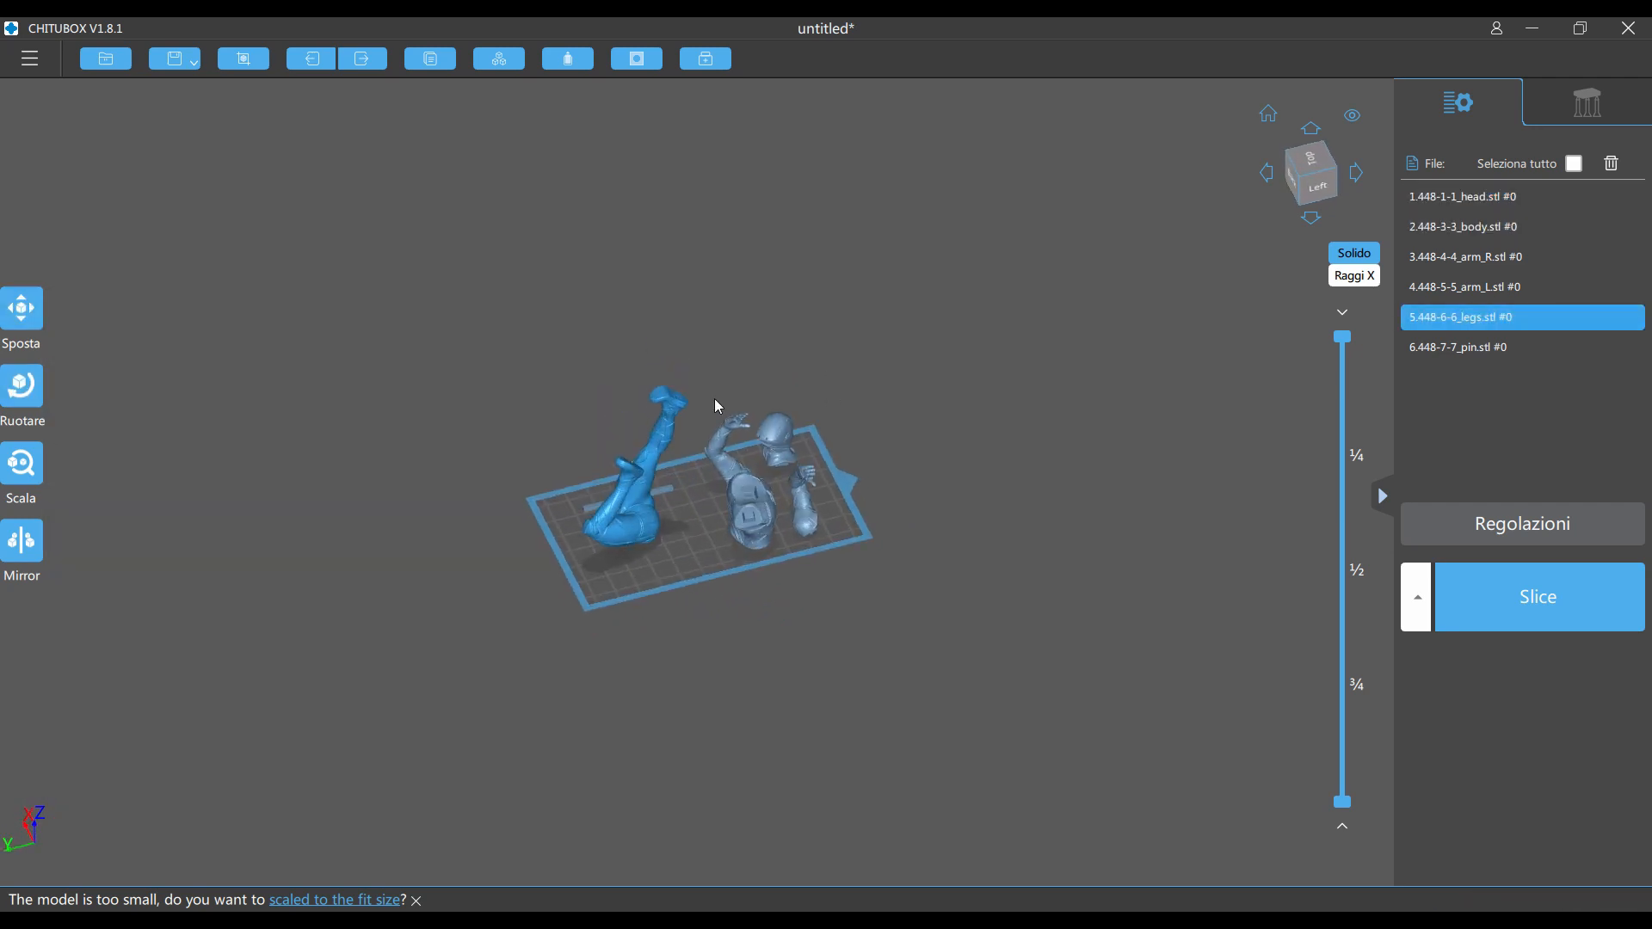
right_drag(551, 413, 636, 477)
click(26, 385)
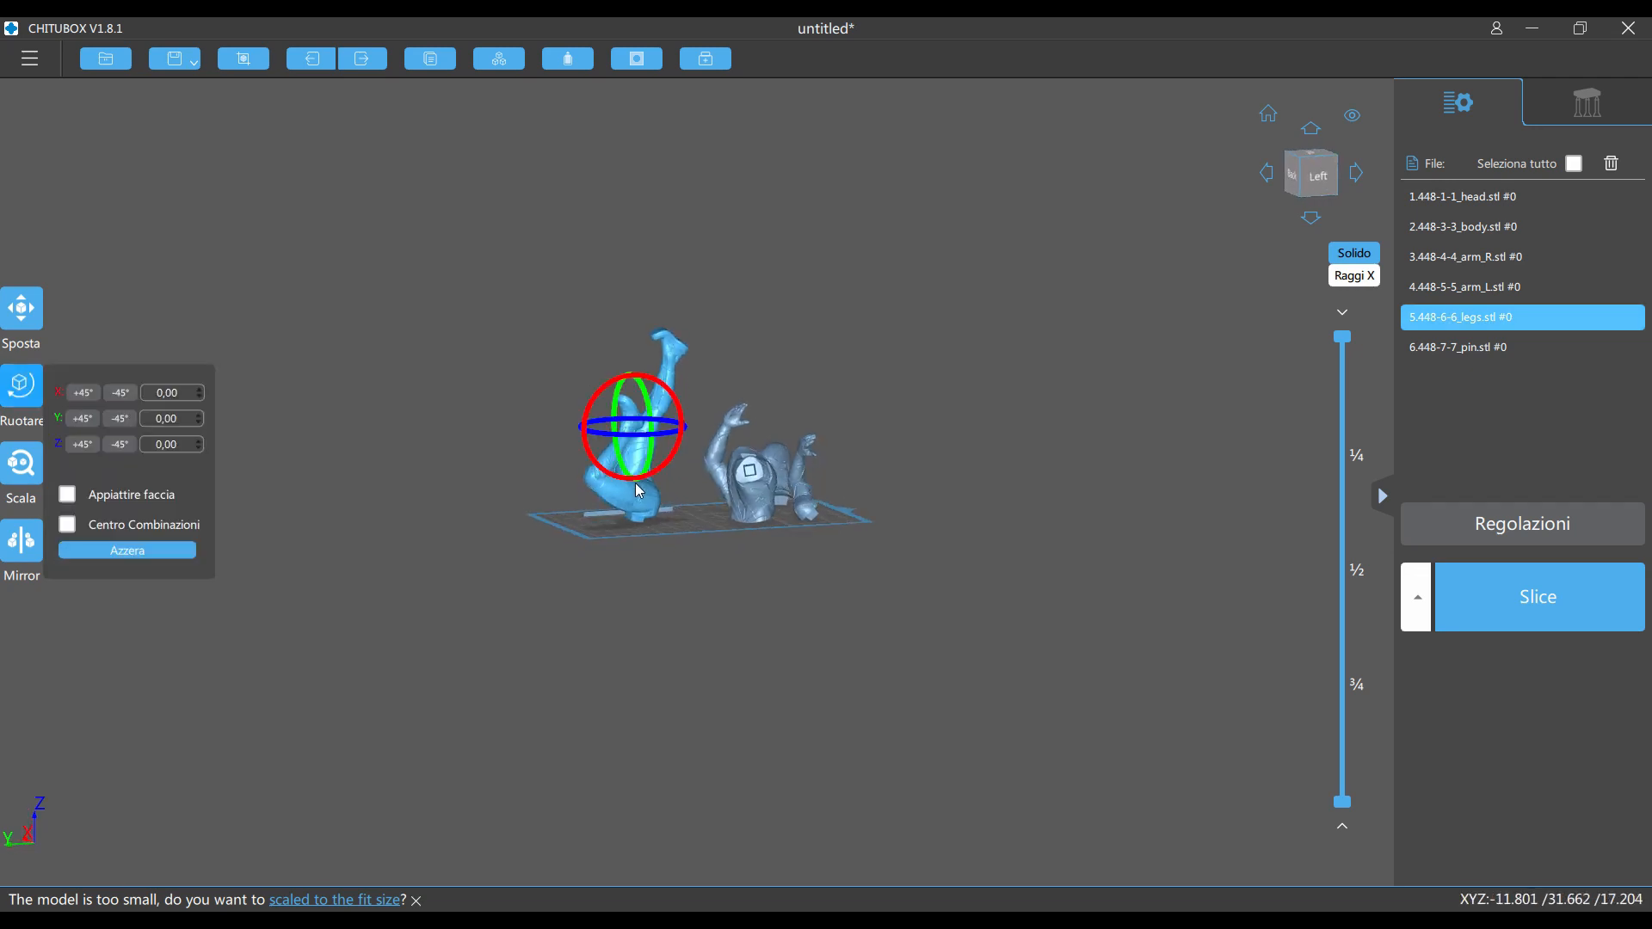
click(405, 348)
click(28, 391)
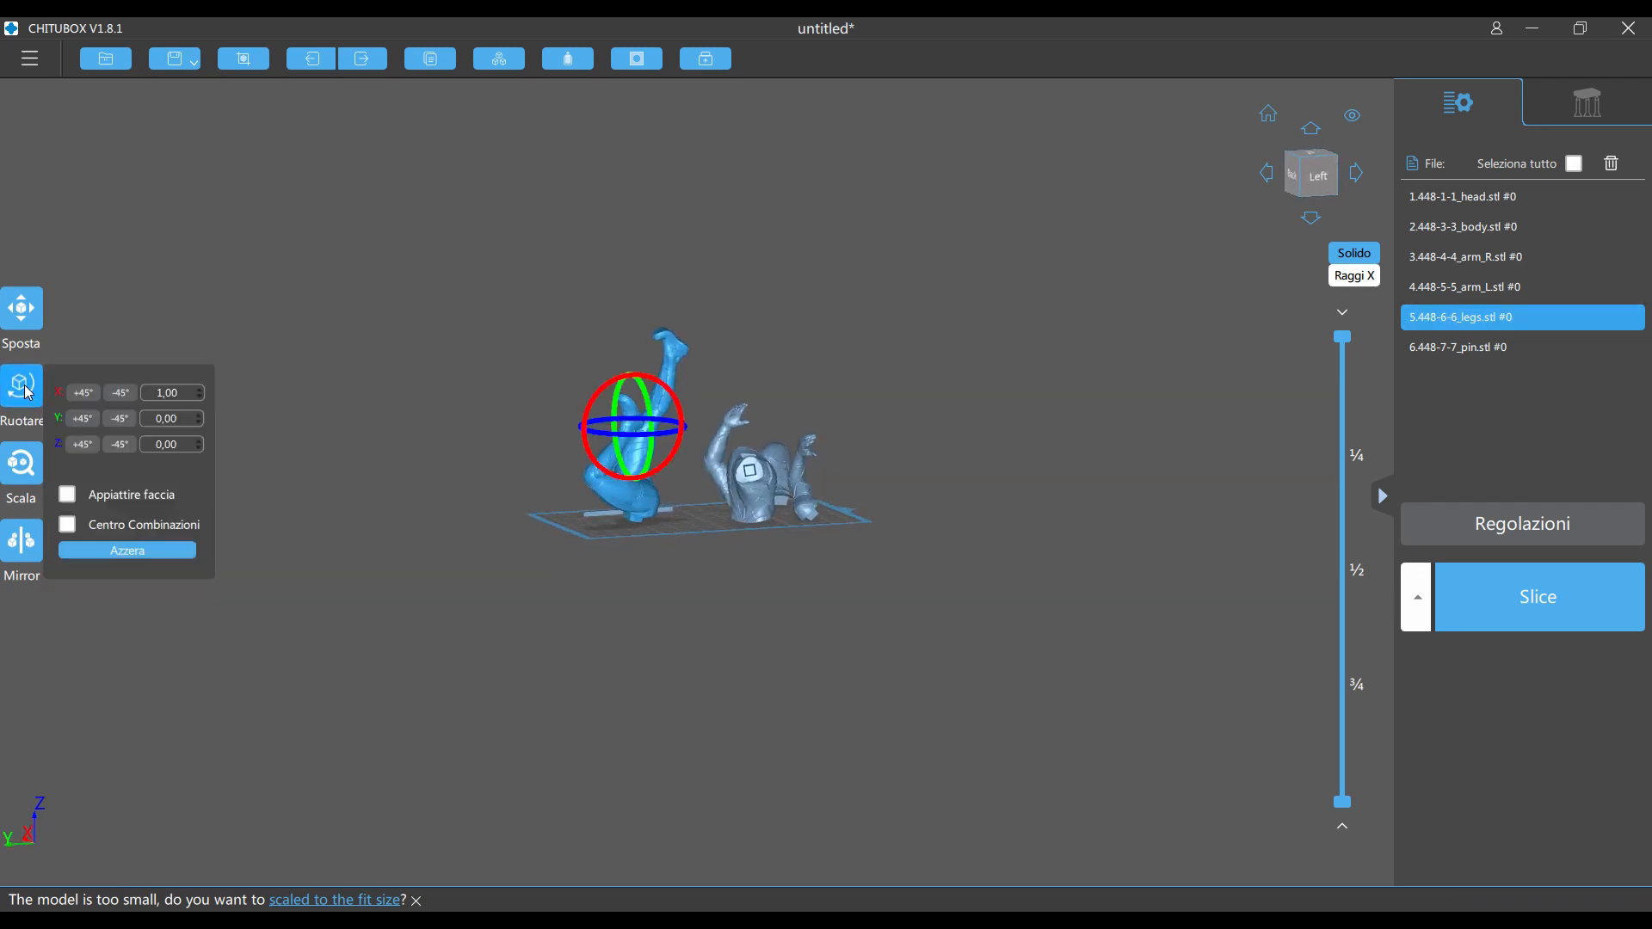
right_drag(787, 310, 757, 370)
click(21, 385)
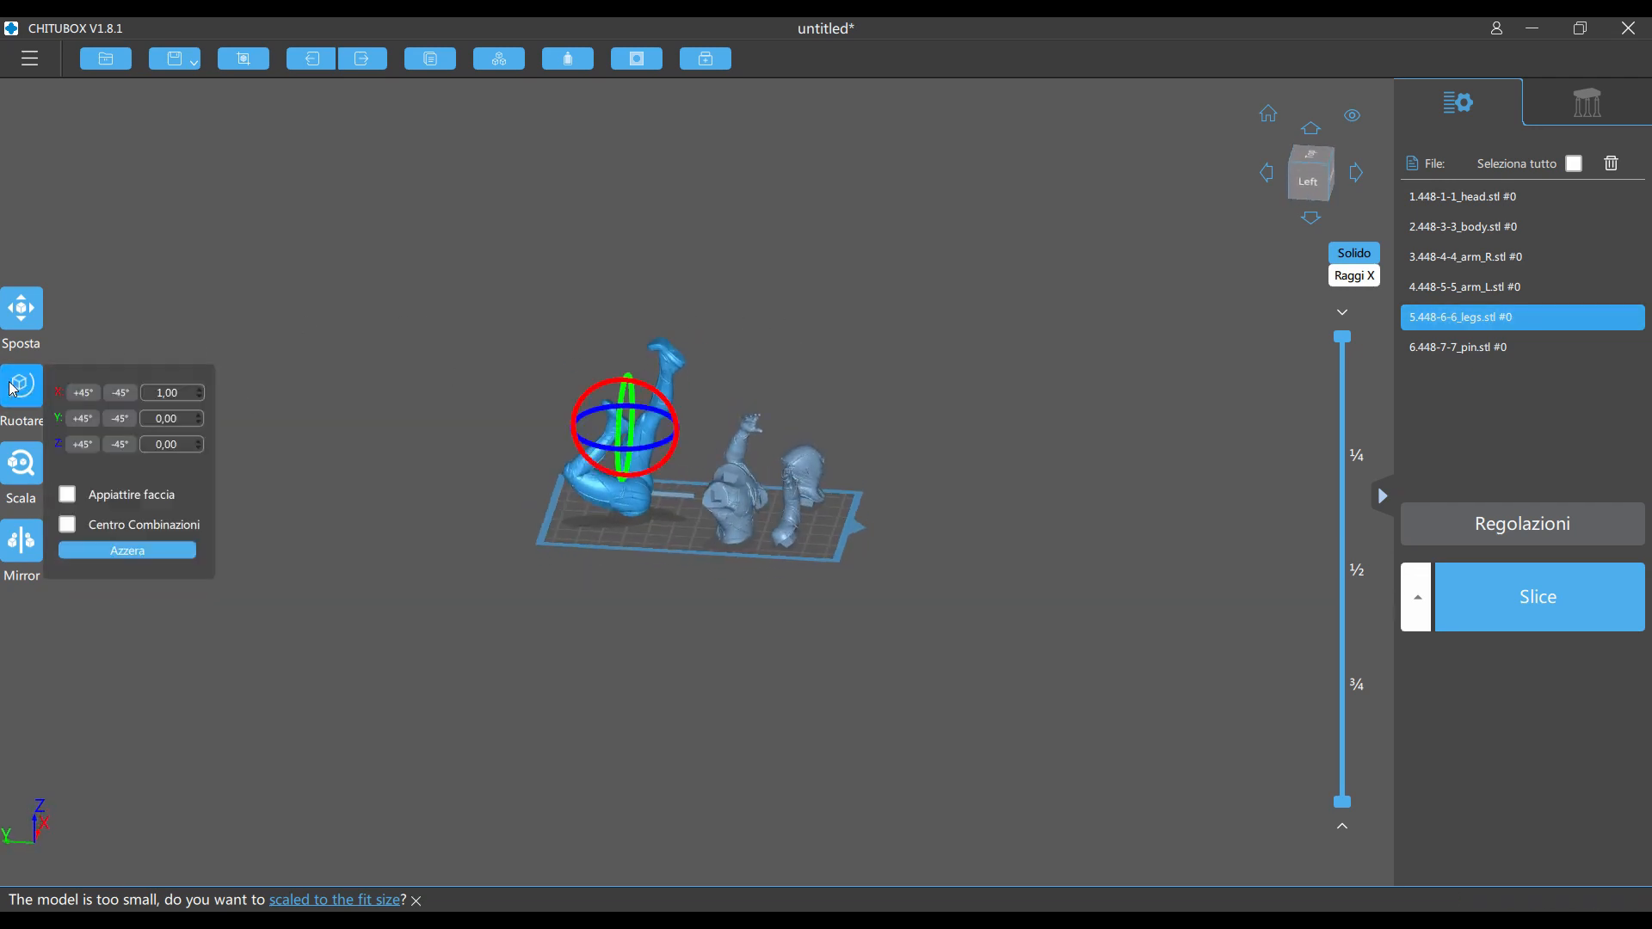
drag(681, 364, 730, 343)
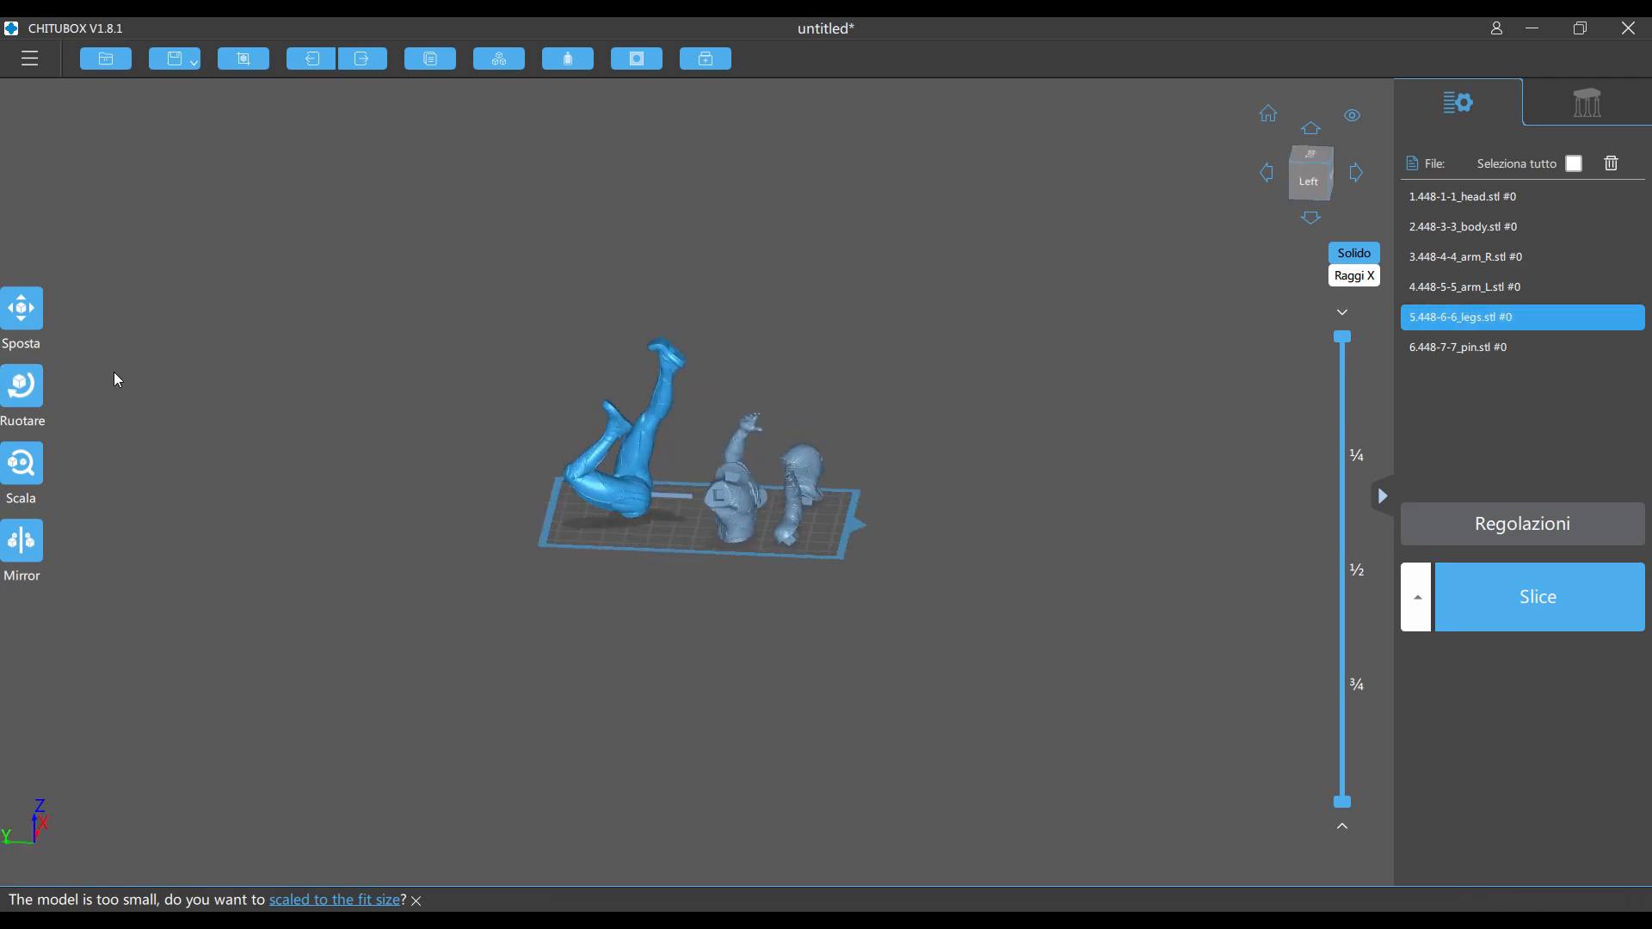
click(37, 406)
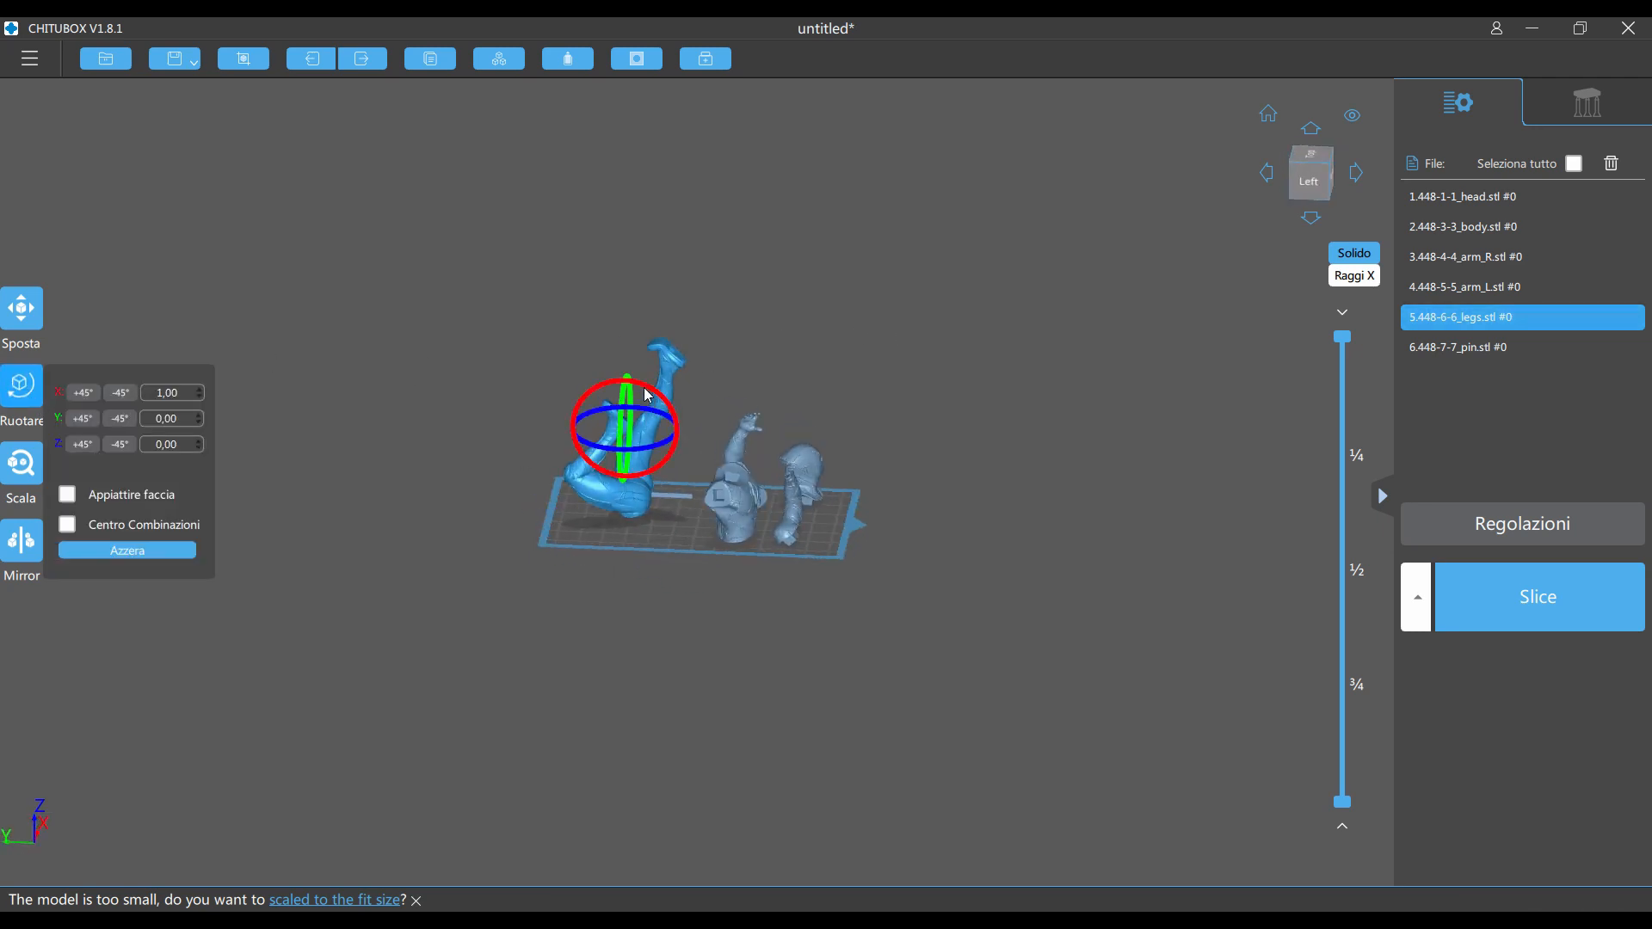
drag(651, 389, 849, 342)
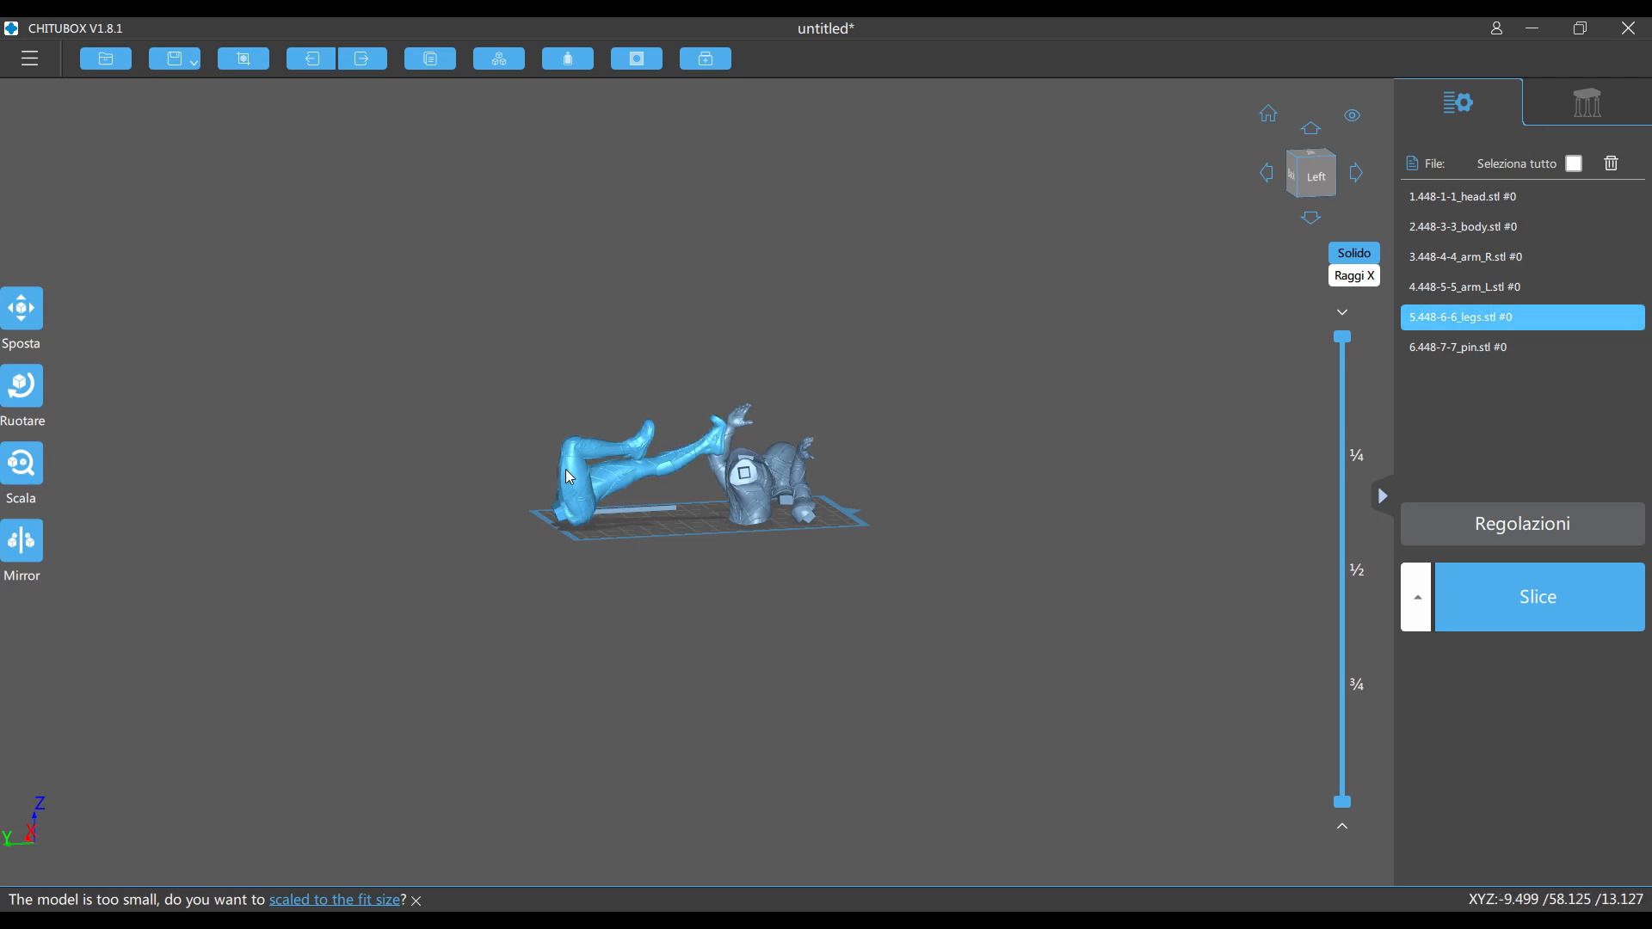
Shift the head aside, then place the right arm at about X 19.9, Y -19.2 and the legs at about X 0.1, Y 19.2.
drag(850, 404, 736, 540)
click(785, 558)
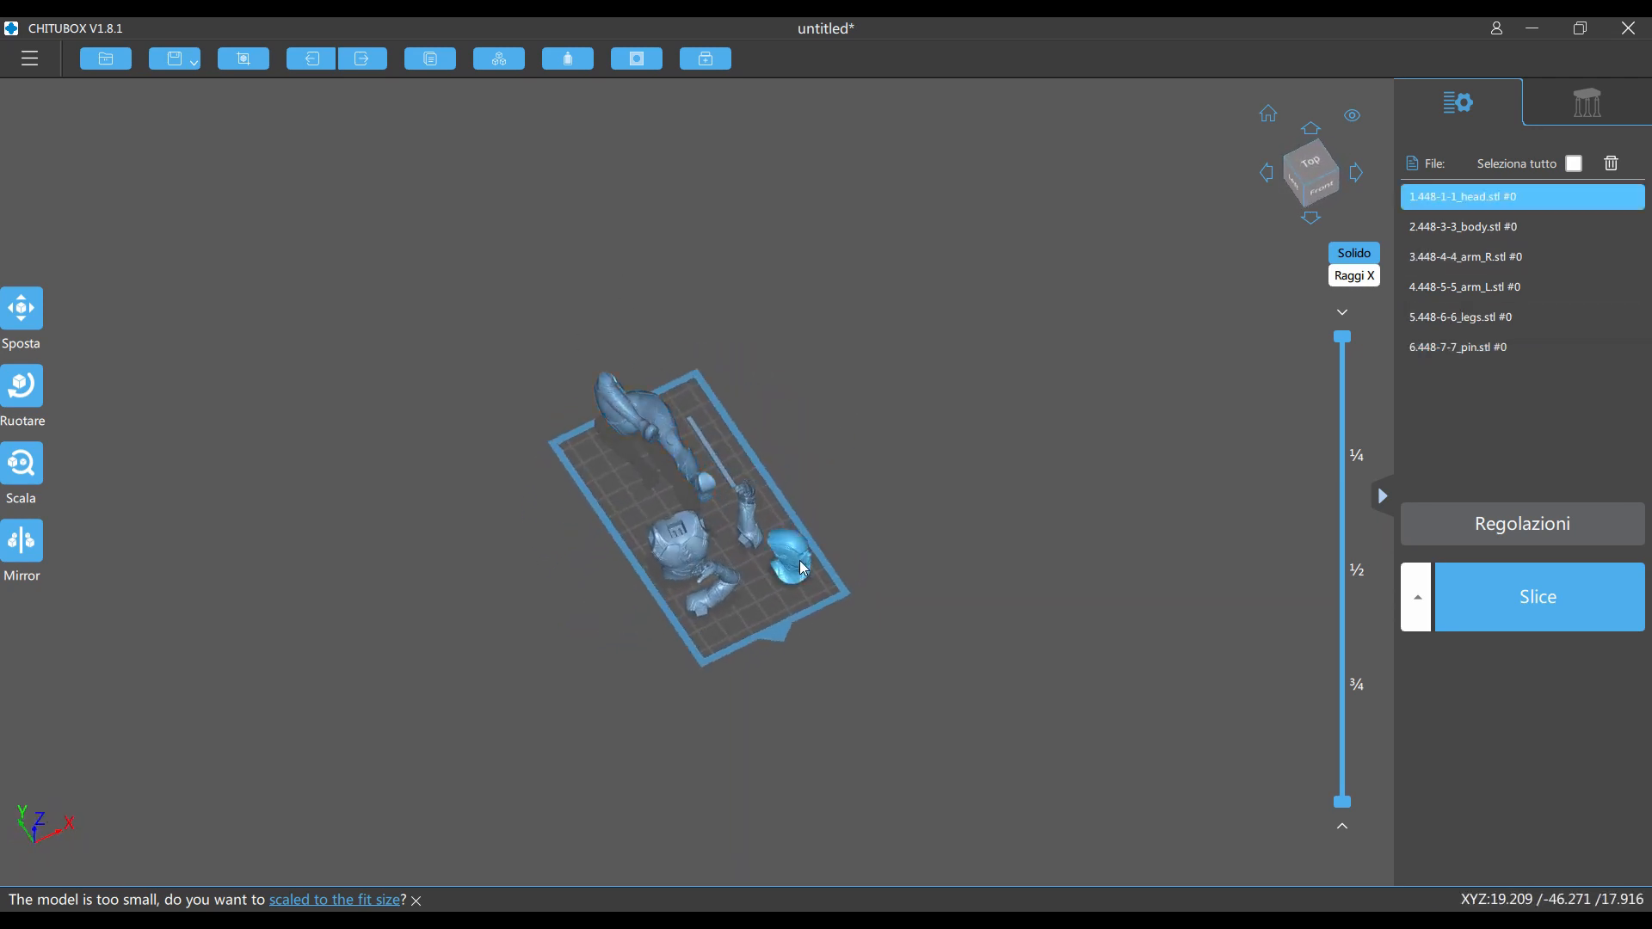
click(762, 526)
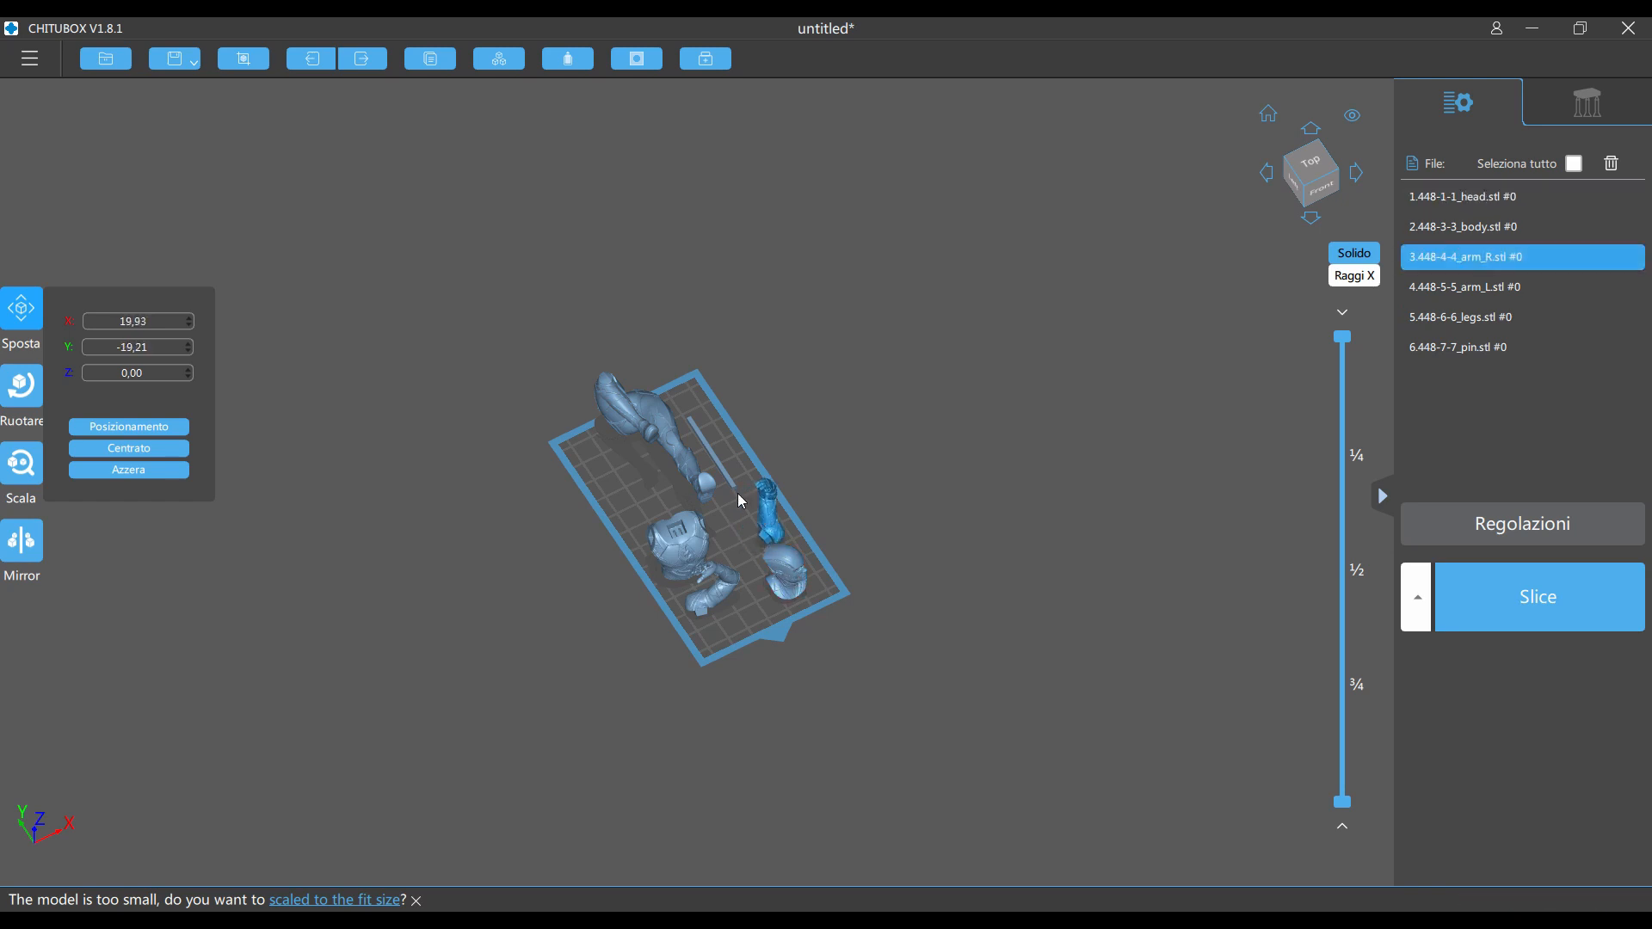
drag(701, 469, 721, 481)
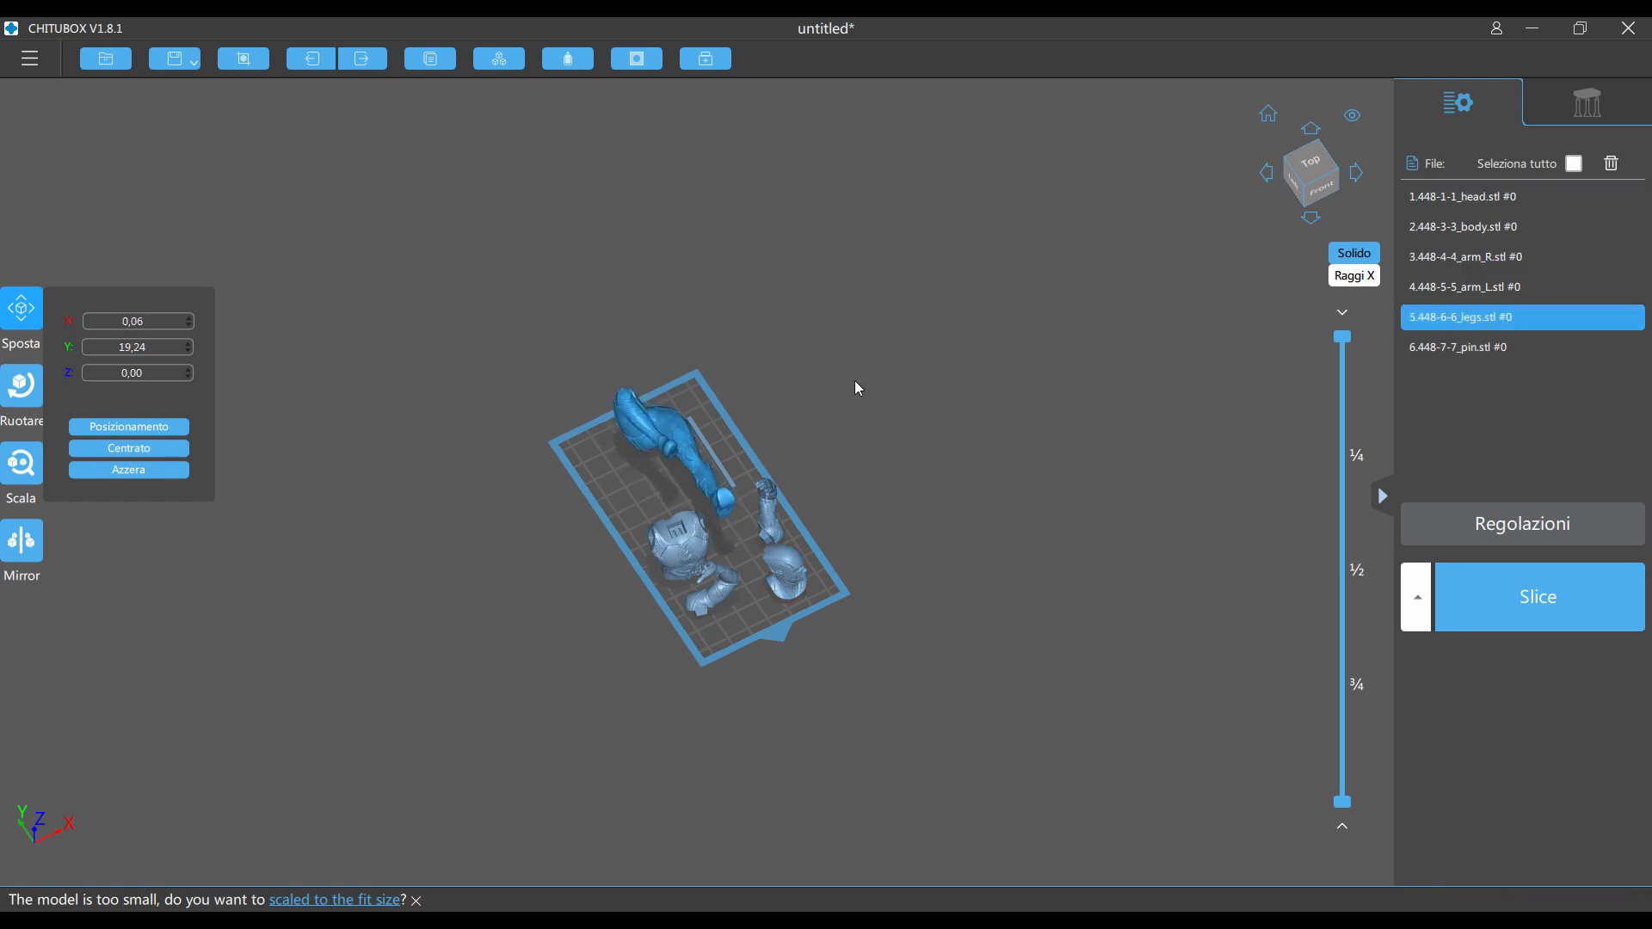
Move the body clear of the outstretched leg, to about X -15.1, Y -19.2.
drag(855, 383, 882, 226)
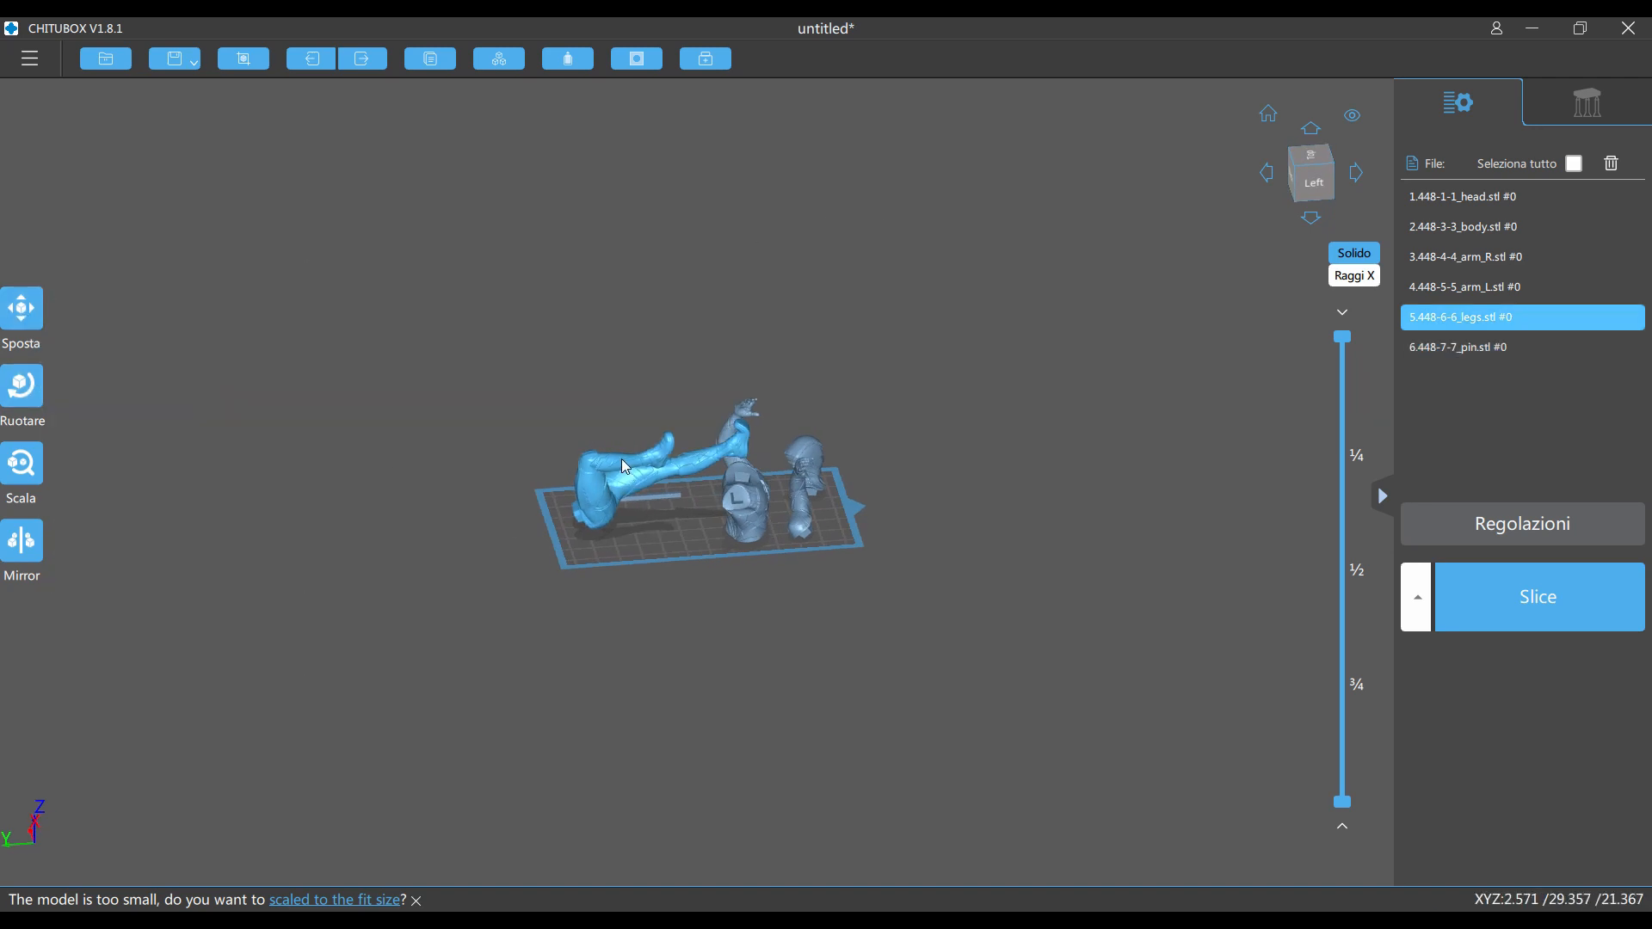
click(768, 518)
drag(764, 511, 733, 501)
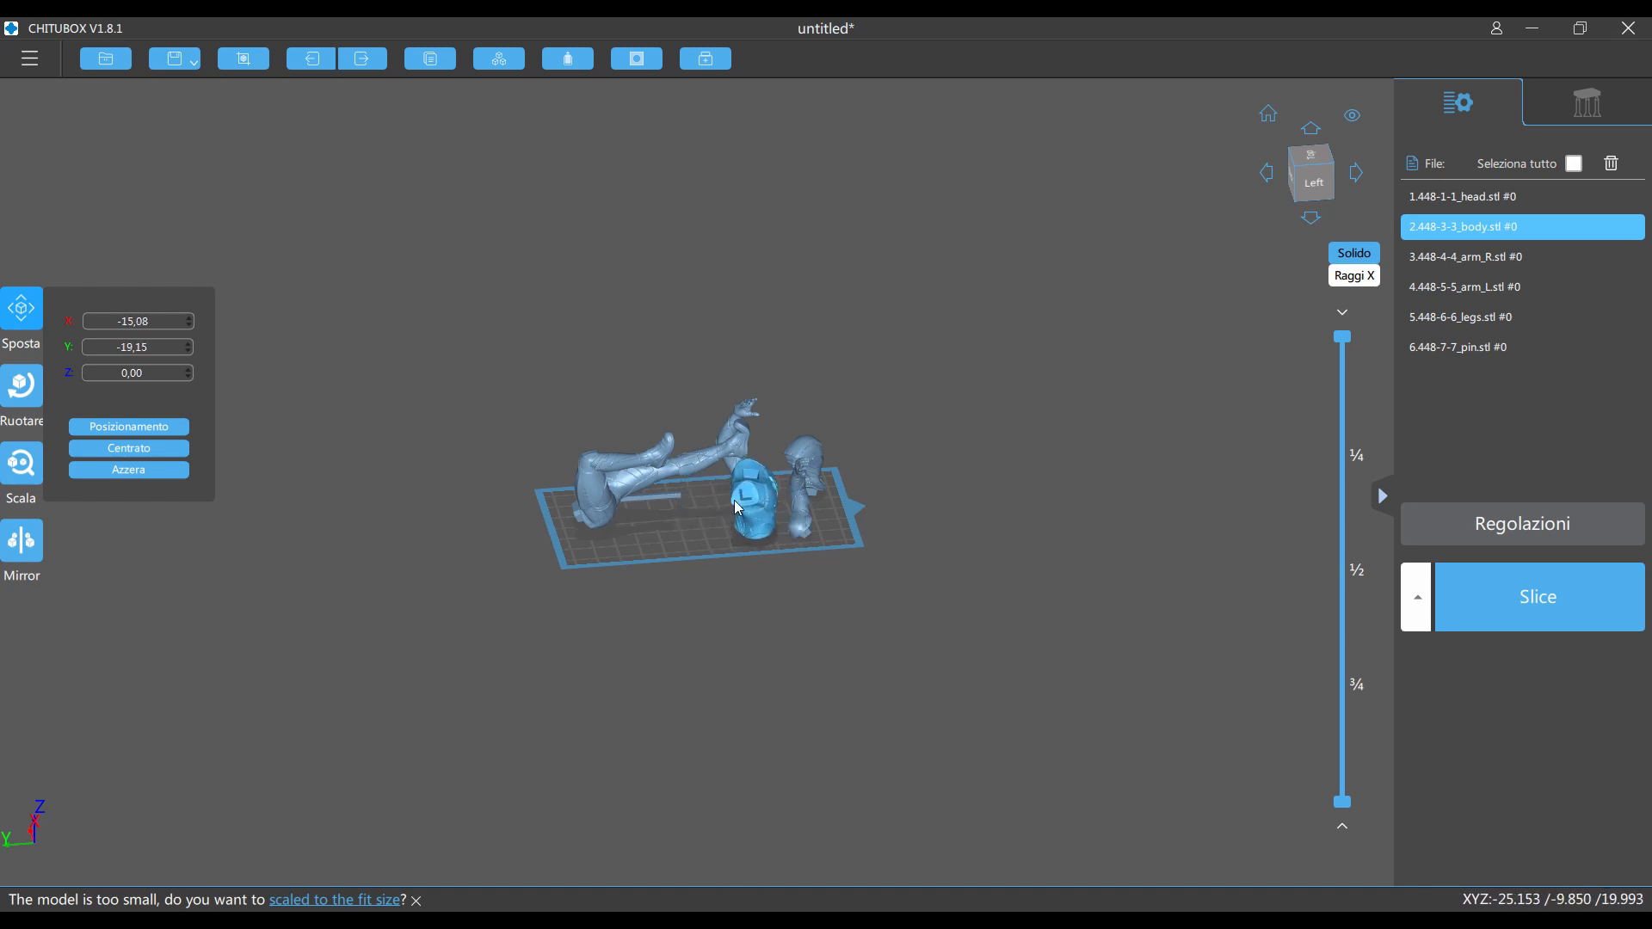
click(21, 309)
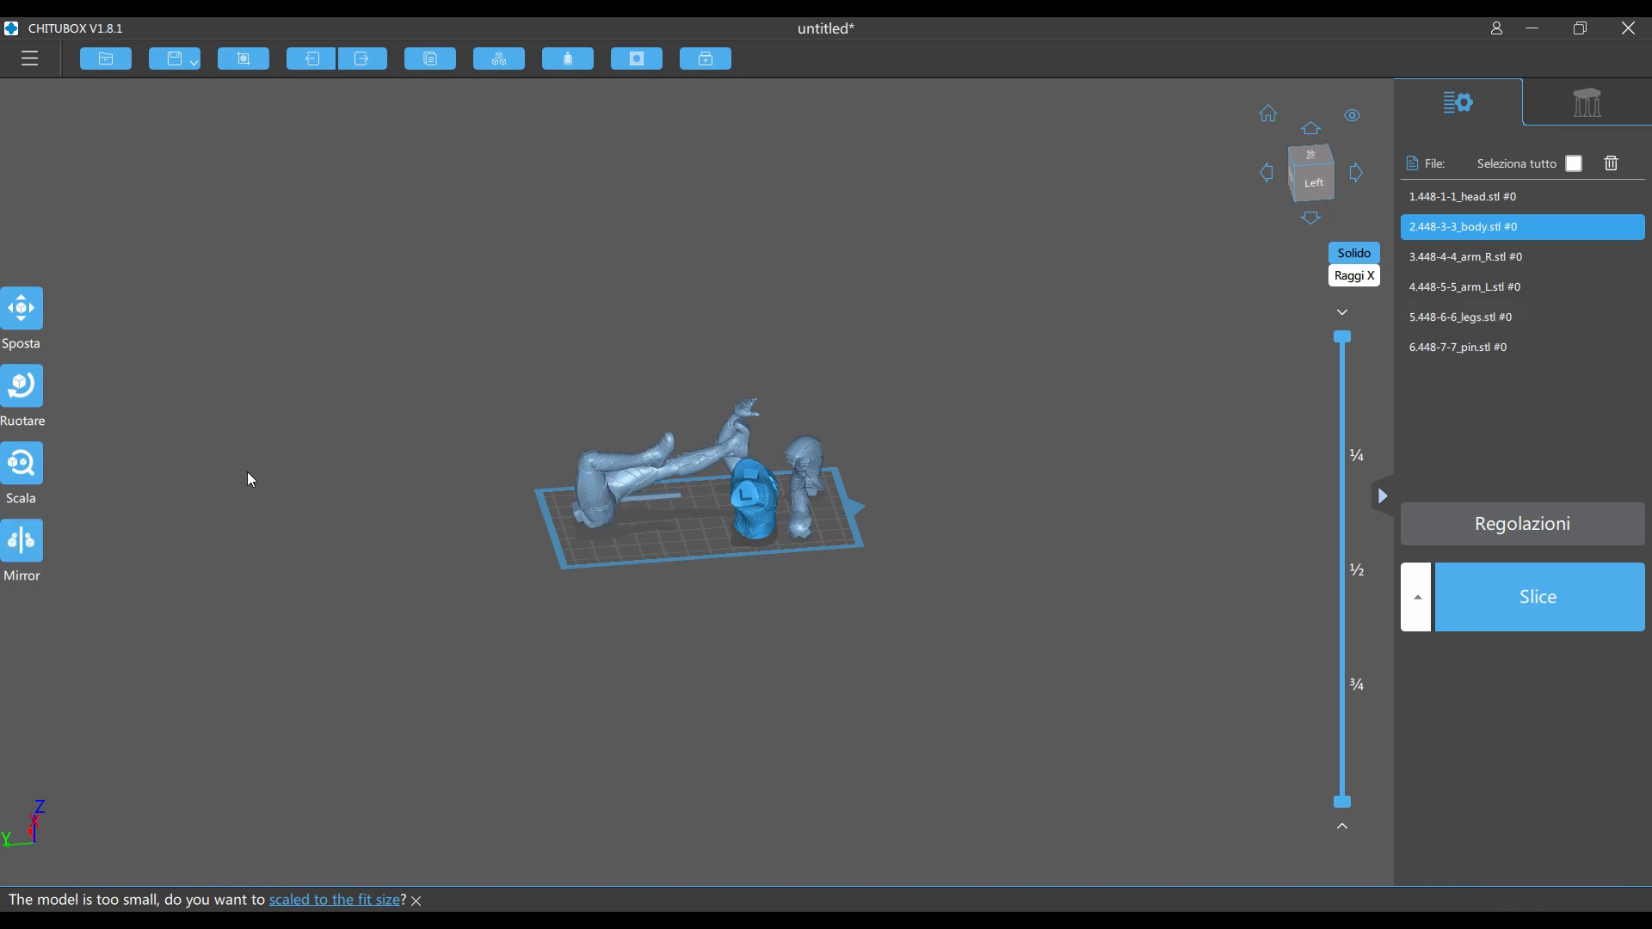
Hollow all six parts with a 2.00 mm wall thickness and no infill structure.
click(1574, 165)
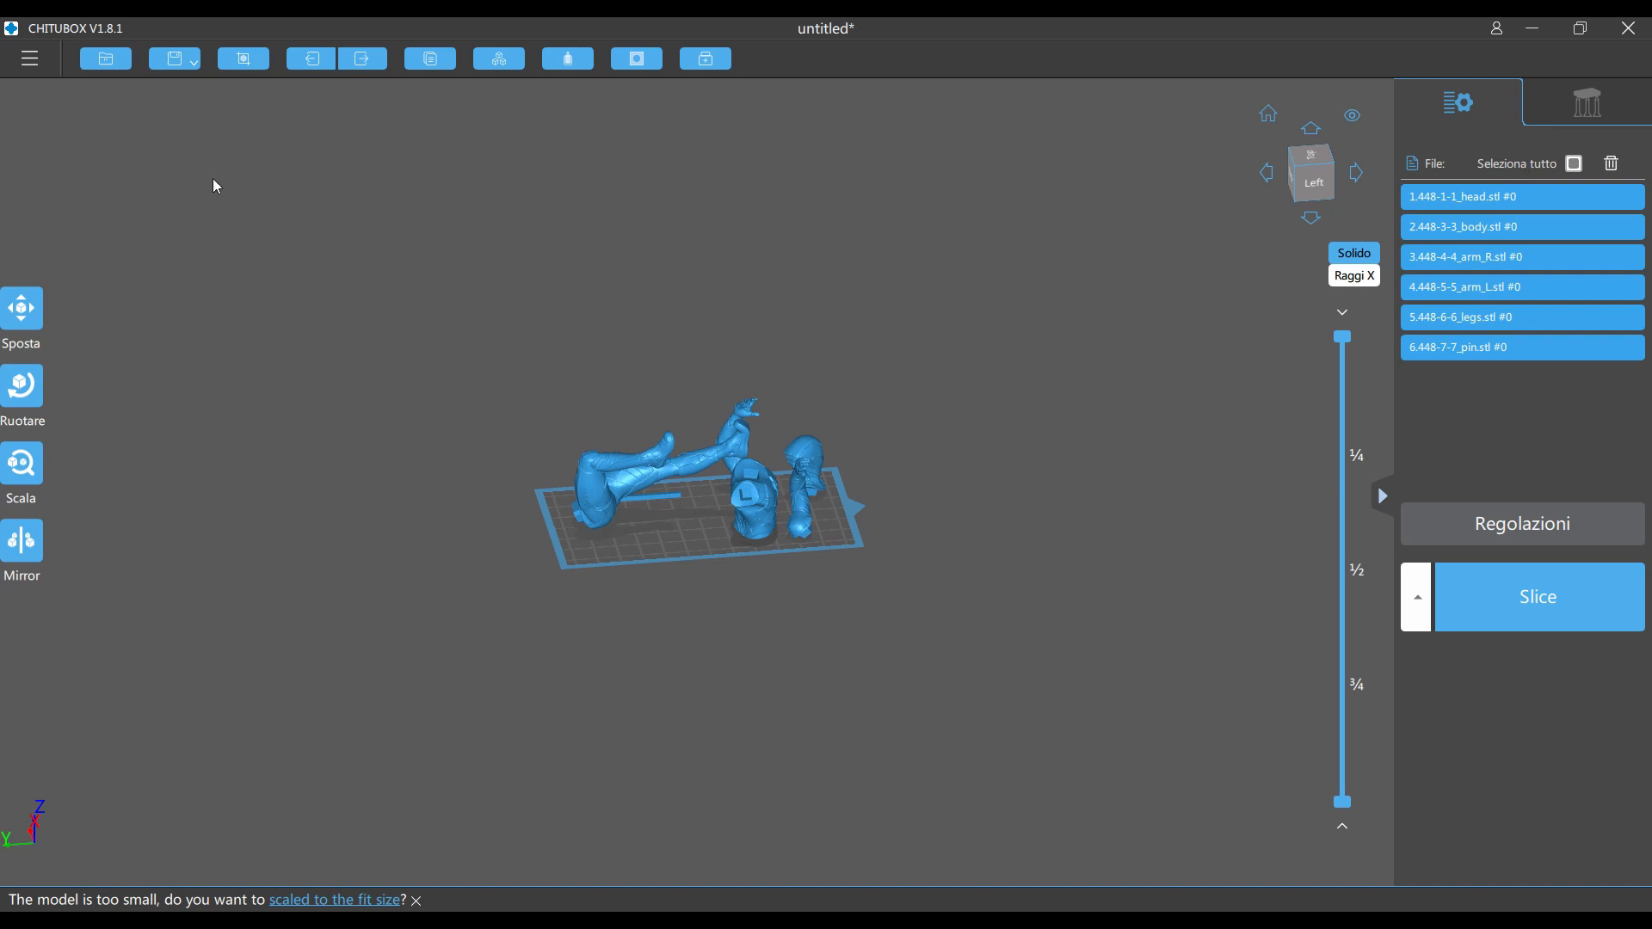
click(569, 60)
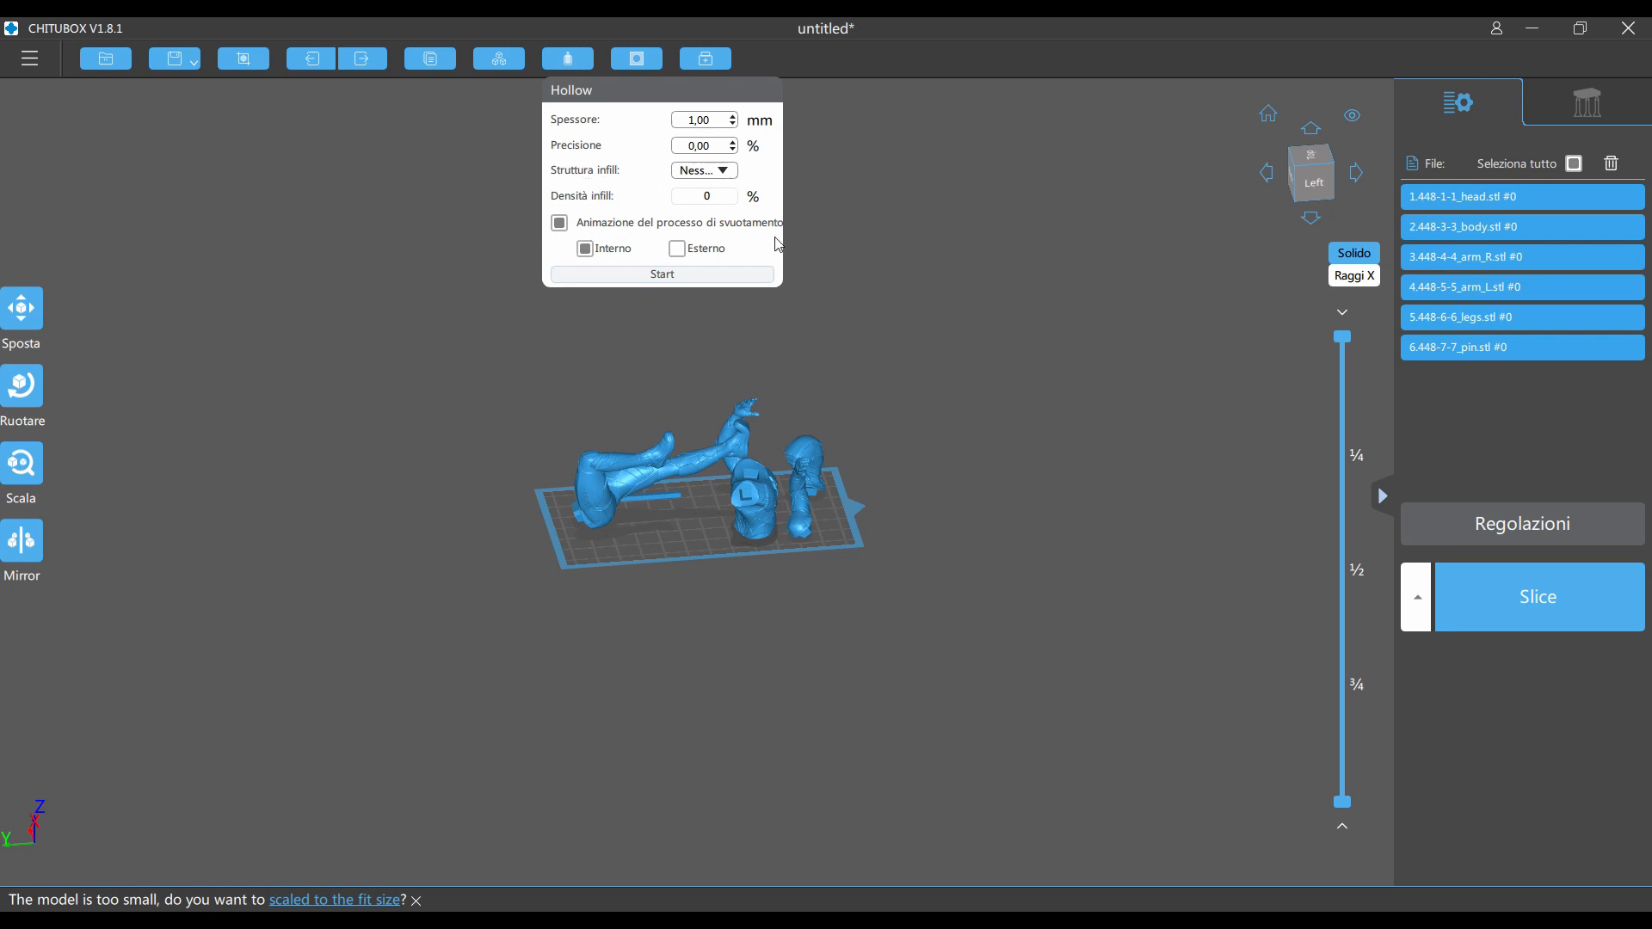
click(732, 120)
drag(723, 126, 579, 126)
click(703, 173)
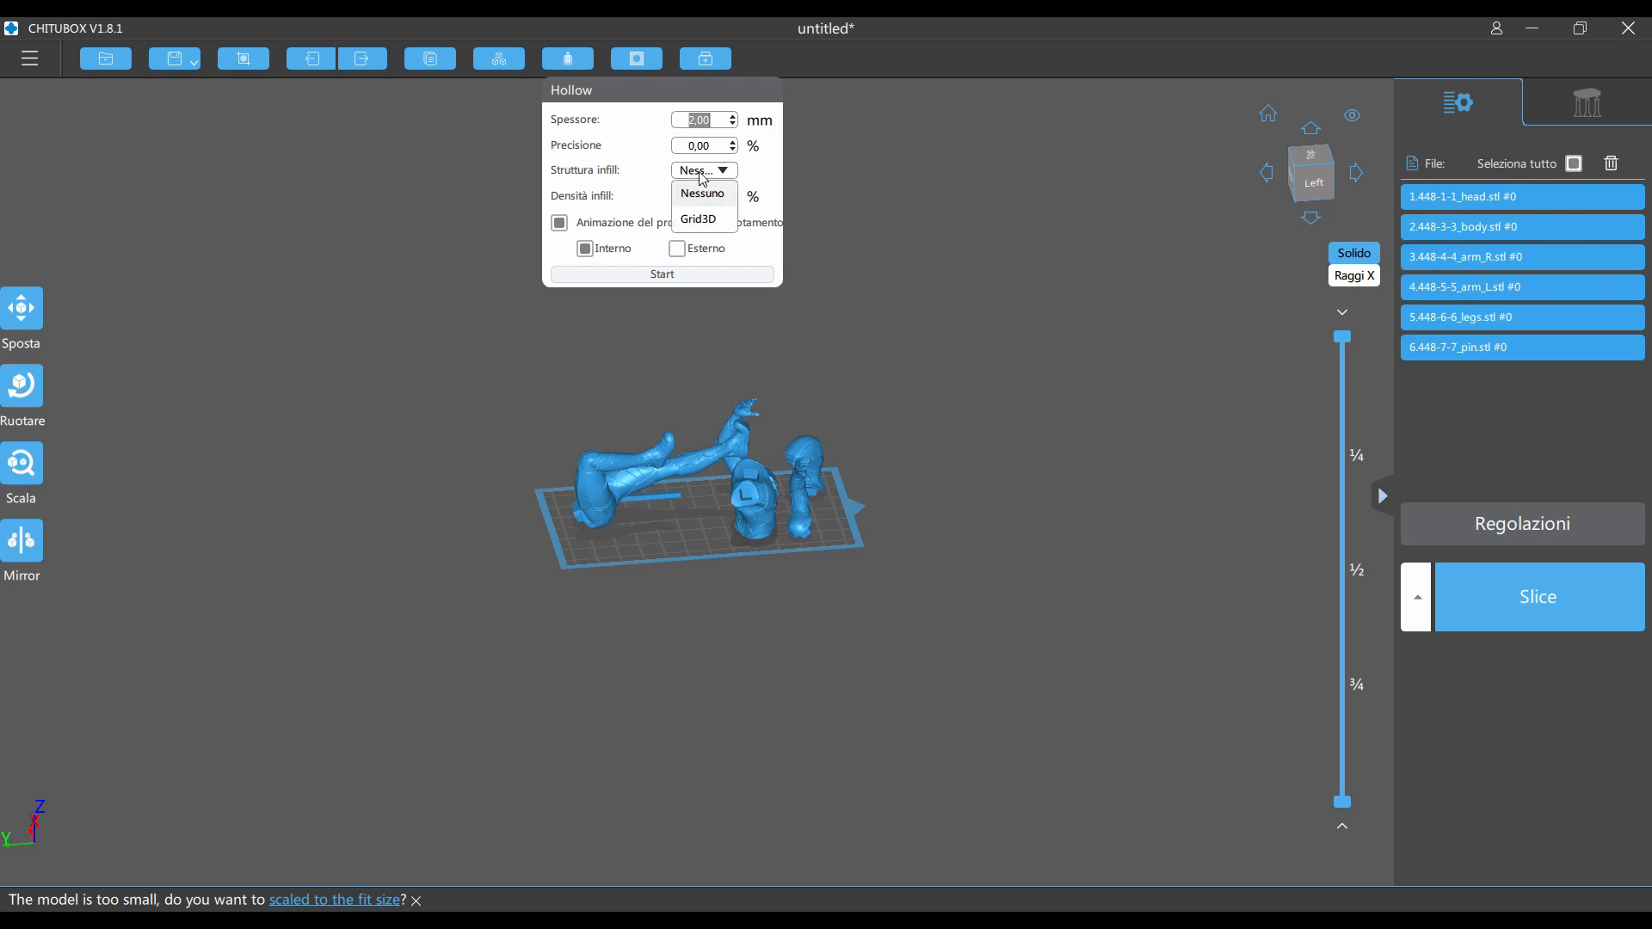
click(703, 172)
click(703, 172)
click(710, 176)
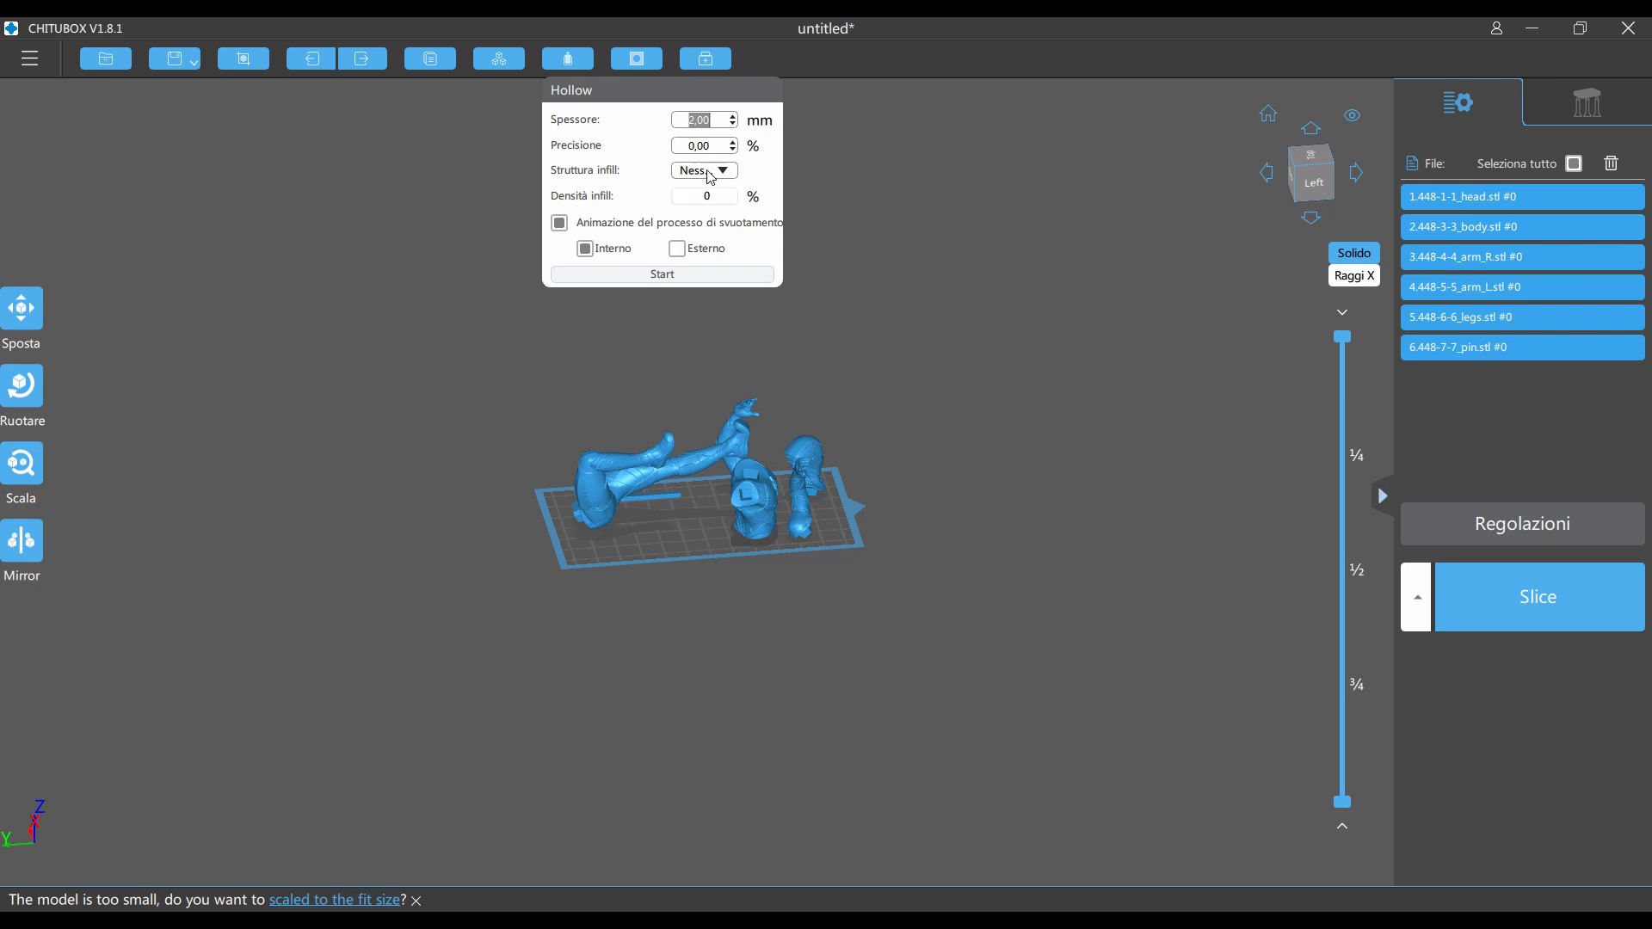
click(645, 276)
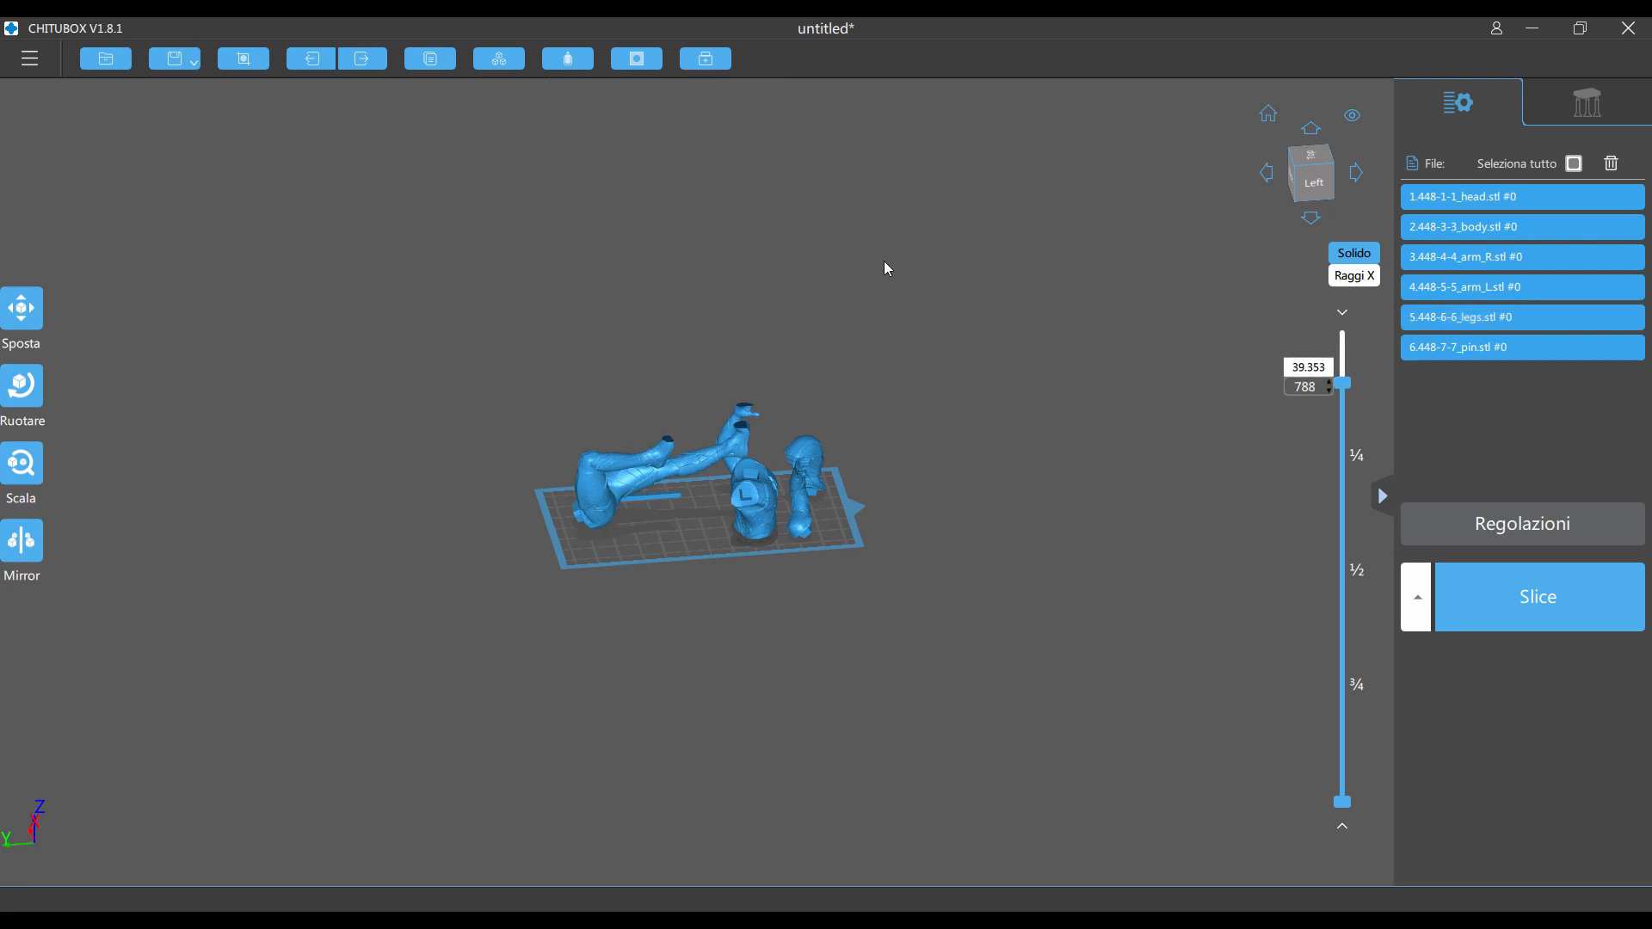
Try to drill a circular drain hole, 2.50 mm deep, in the waist face of the legs beside the connector.
right_drag(885, 261, 844, 404)
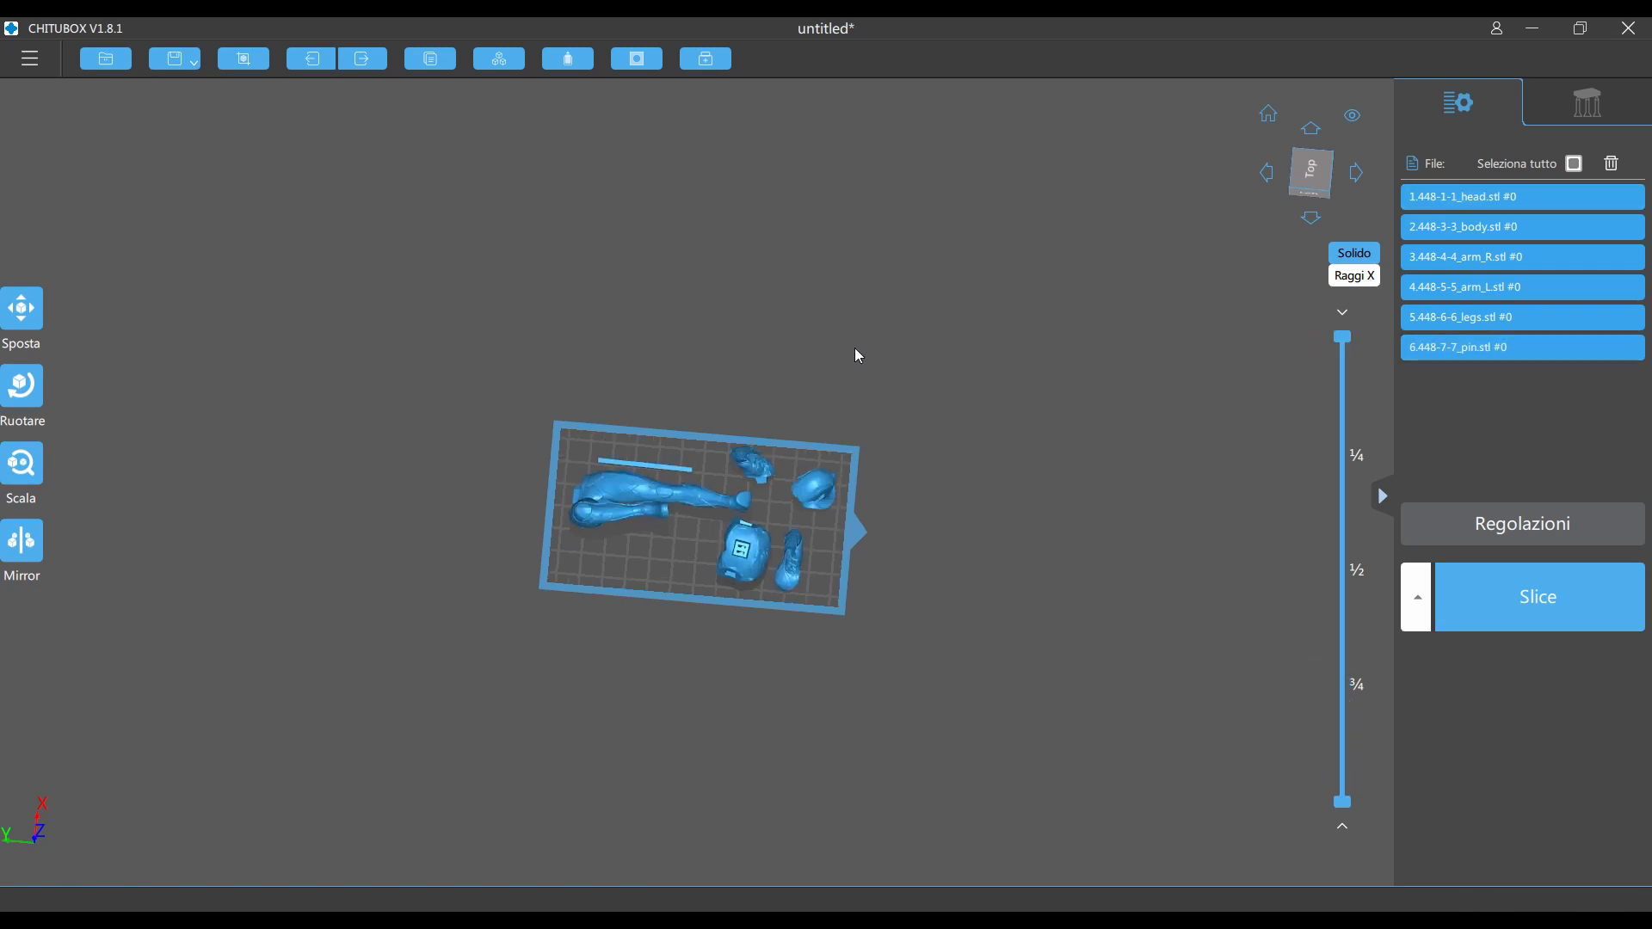
right_drag(855, 354, 922, 308)
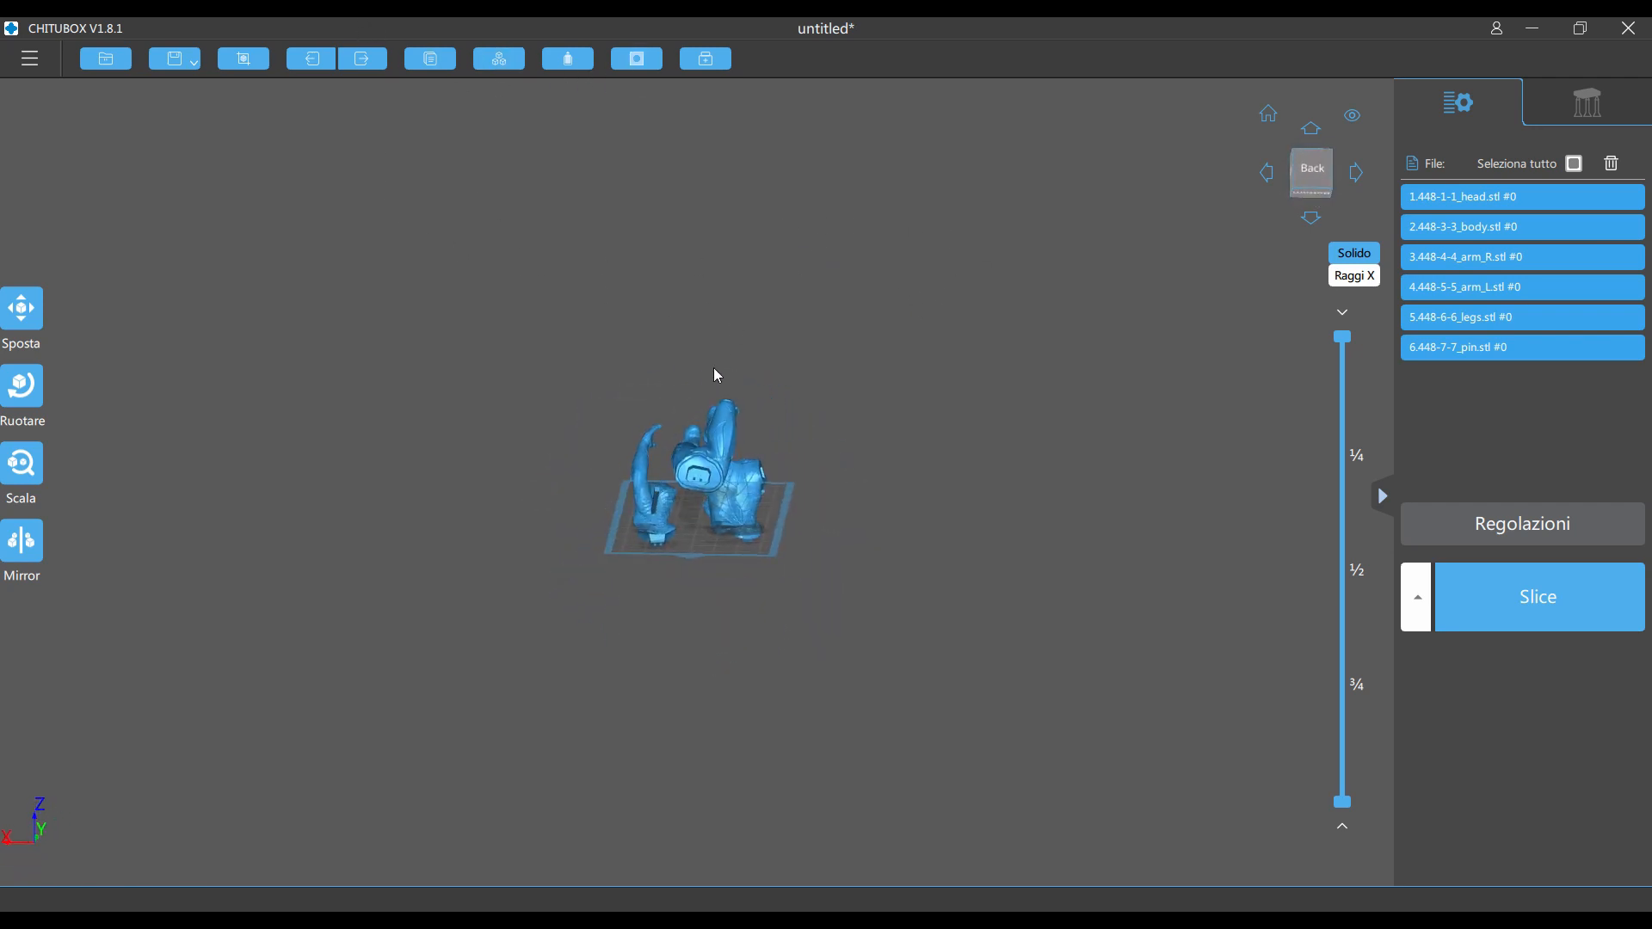
right_drag(717, 371, 737, 299)
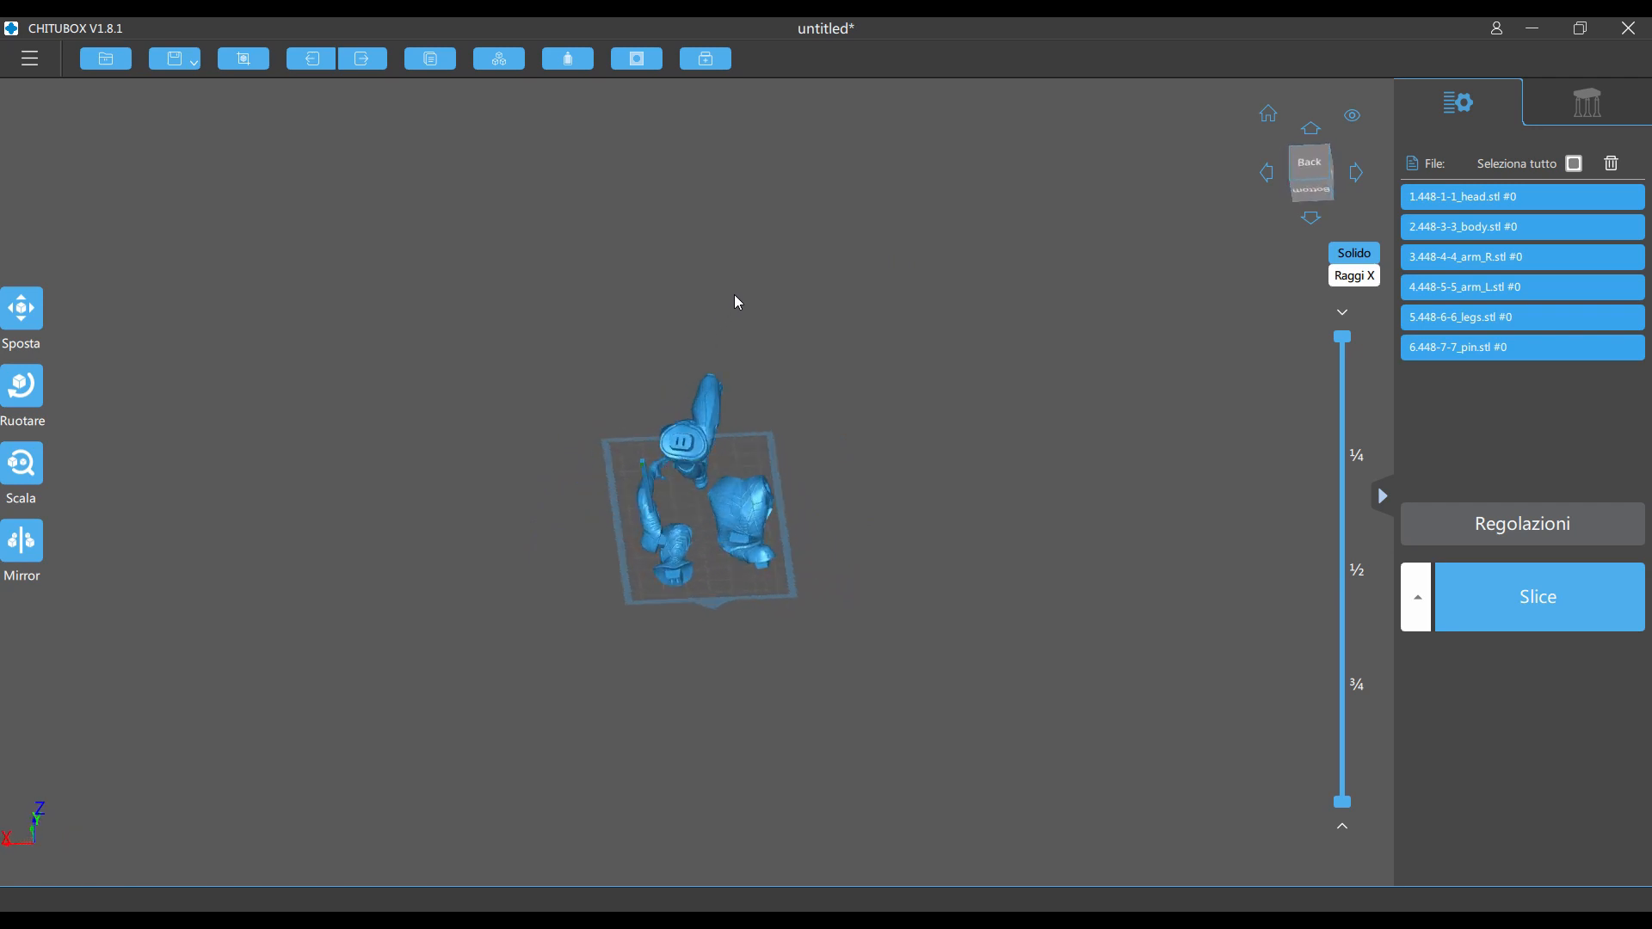
click(636, 58)
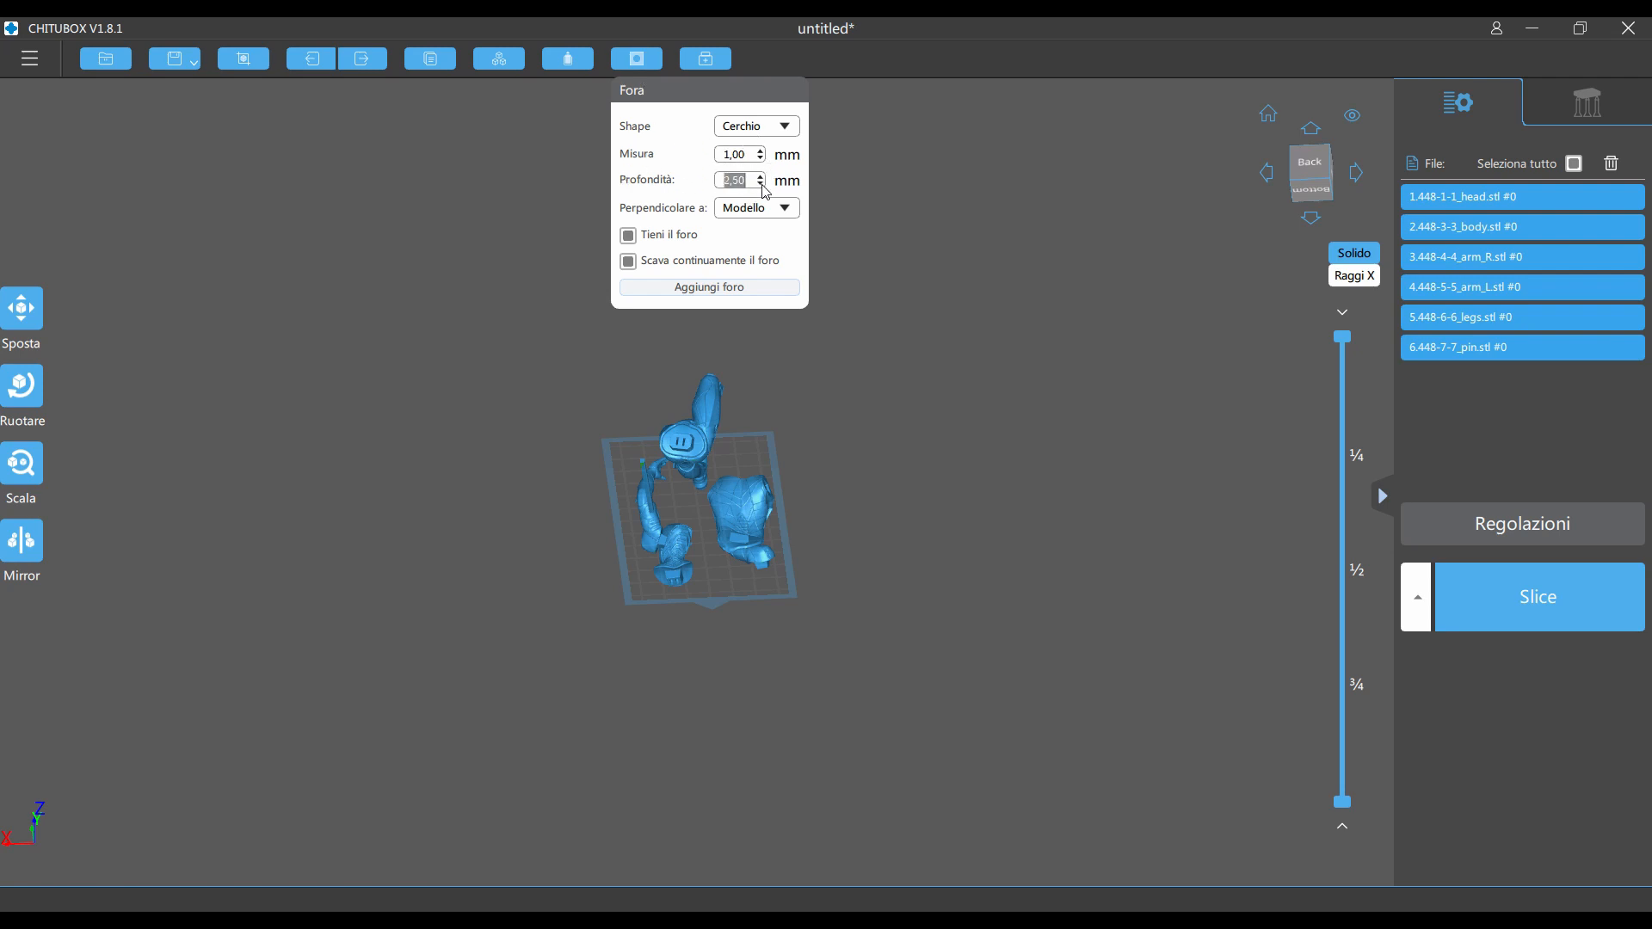
click(761, 153)
click(693, 289)
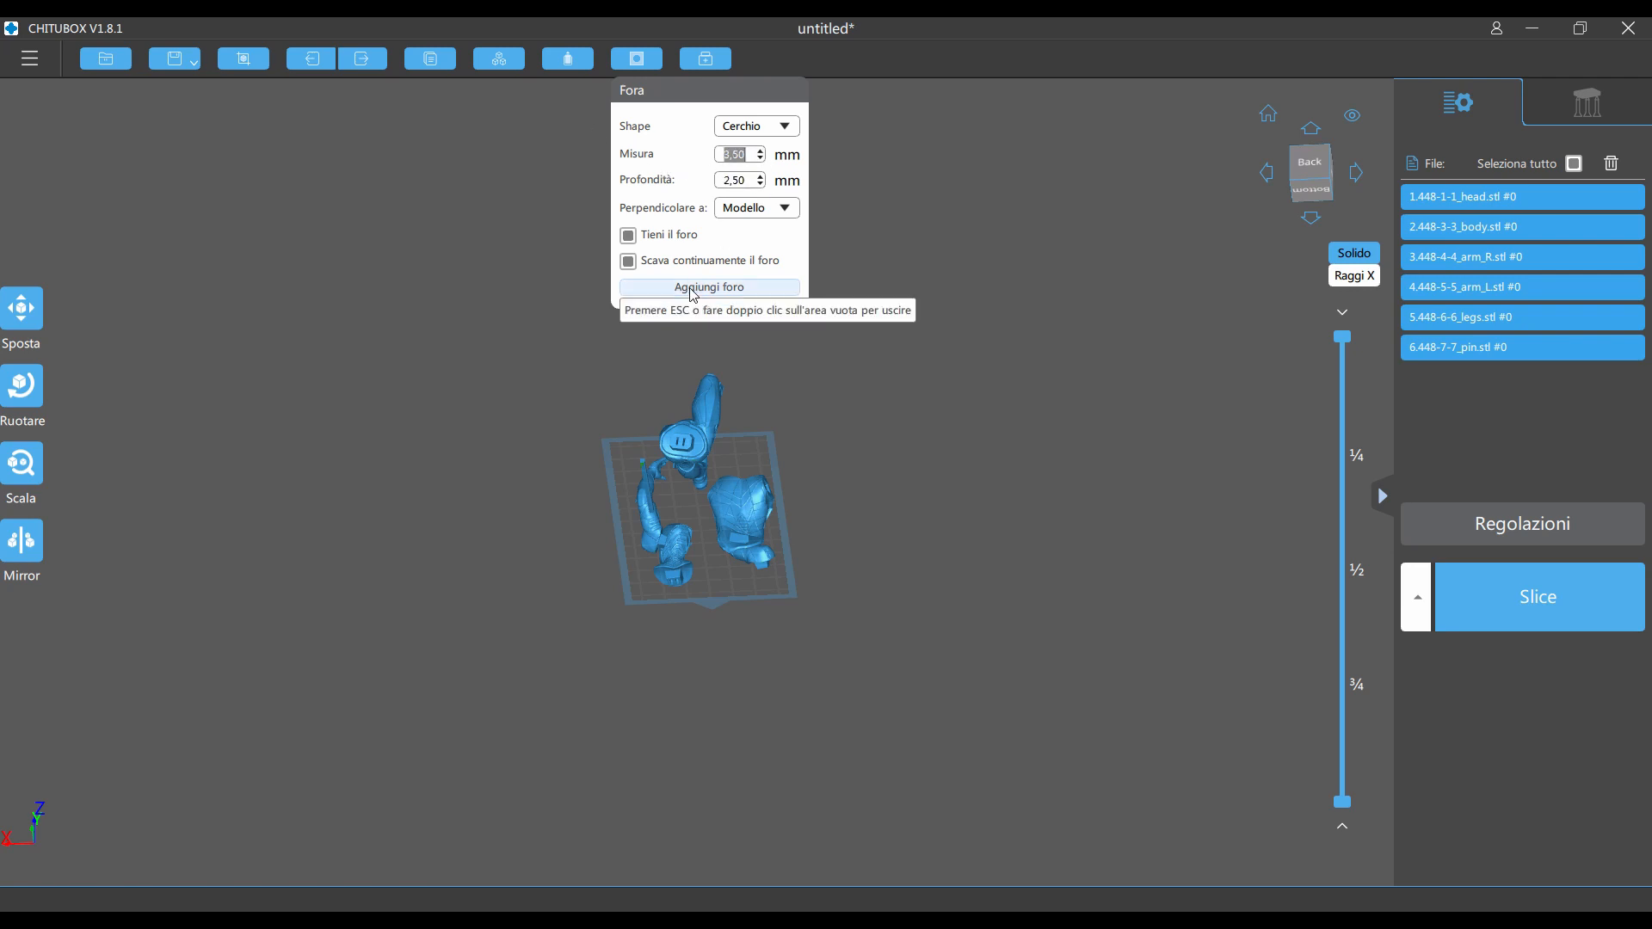
click(702, 453)
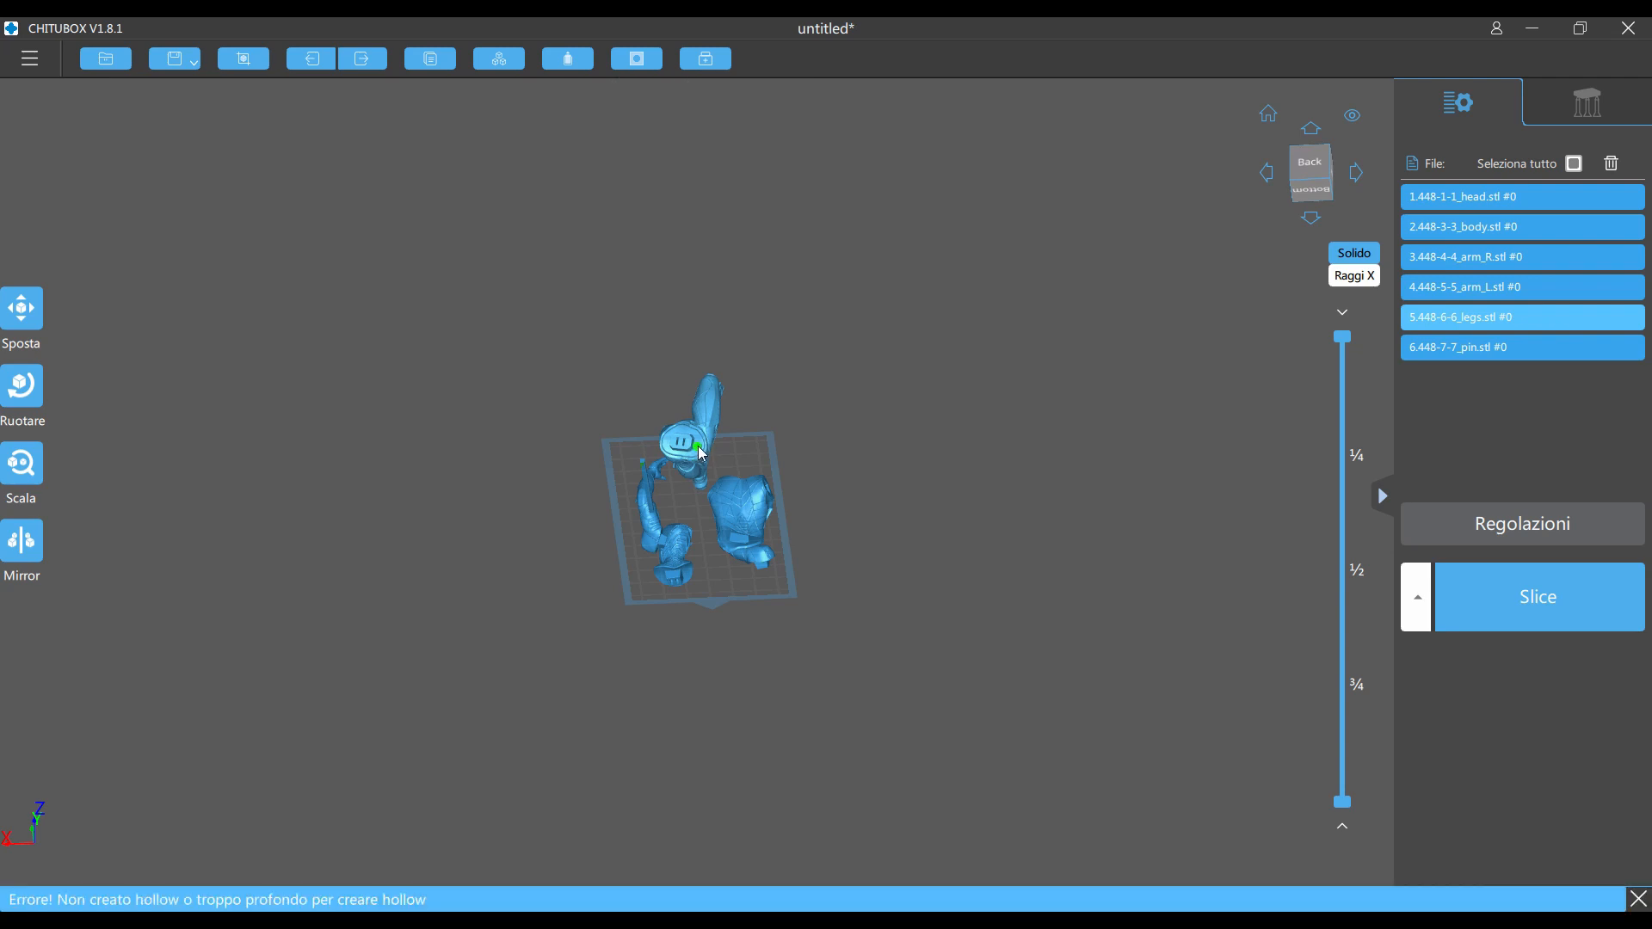
Set the hole size to 3.00 mm and drill a circular drain hole, 2.50 mm deep, by the legs' waist connector.
click(649, 66)
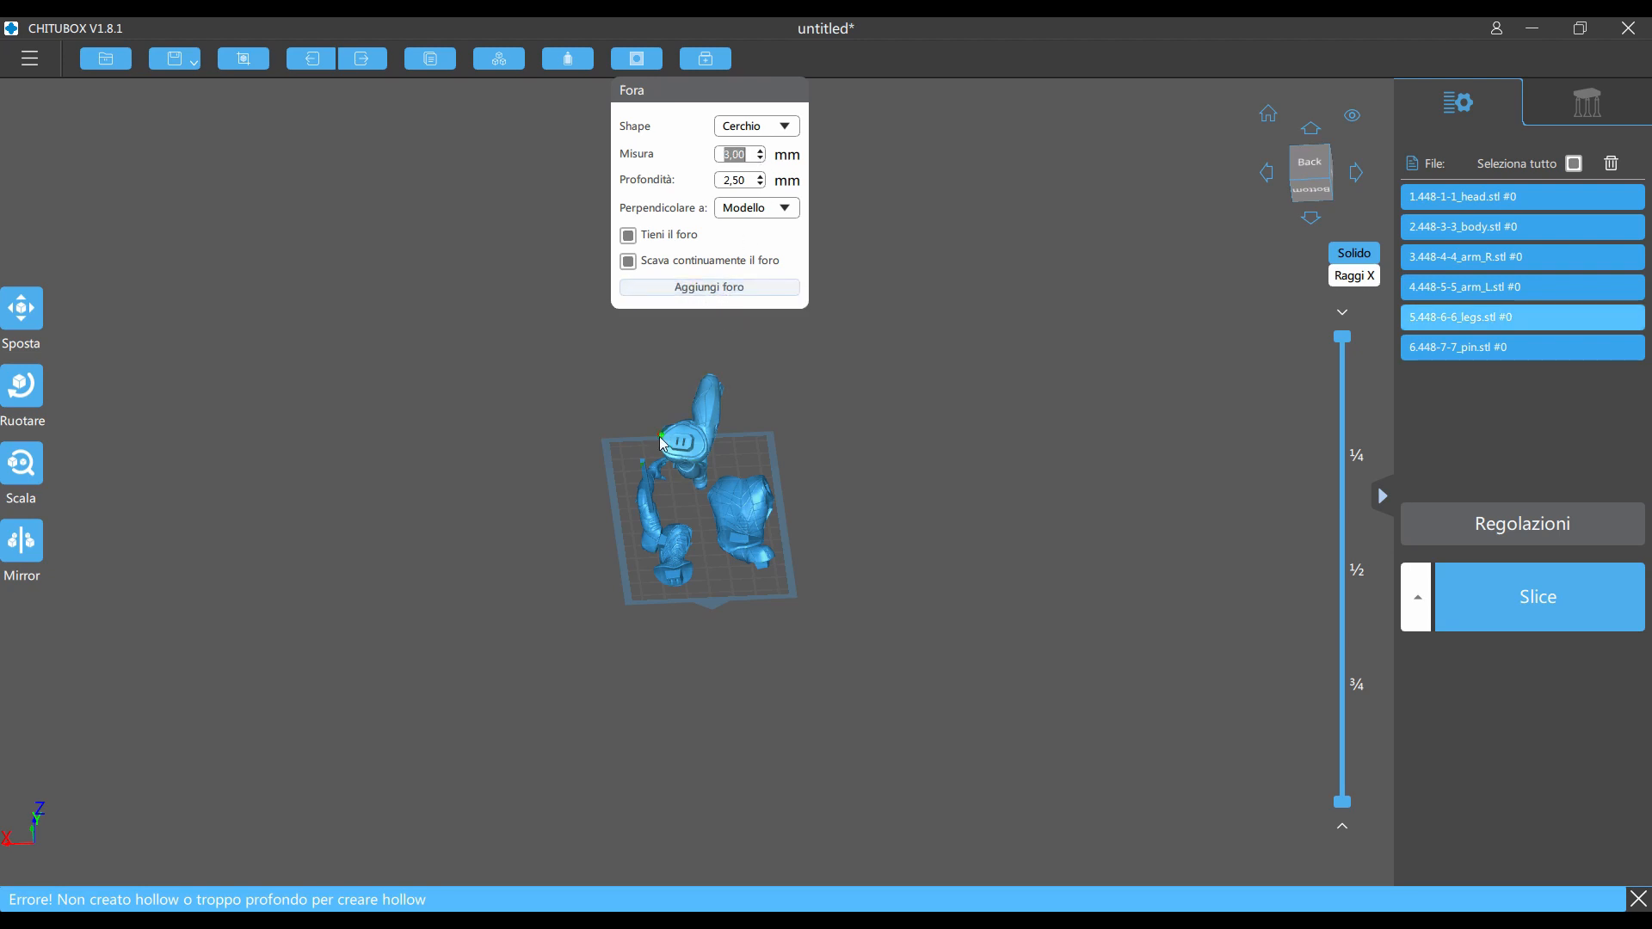
scroll(661, 415, up, 5)
scroll(675, 416, up, 3)
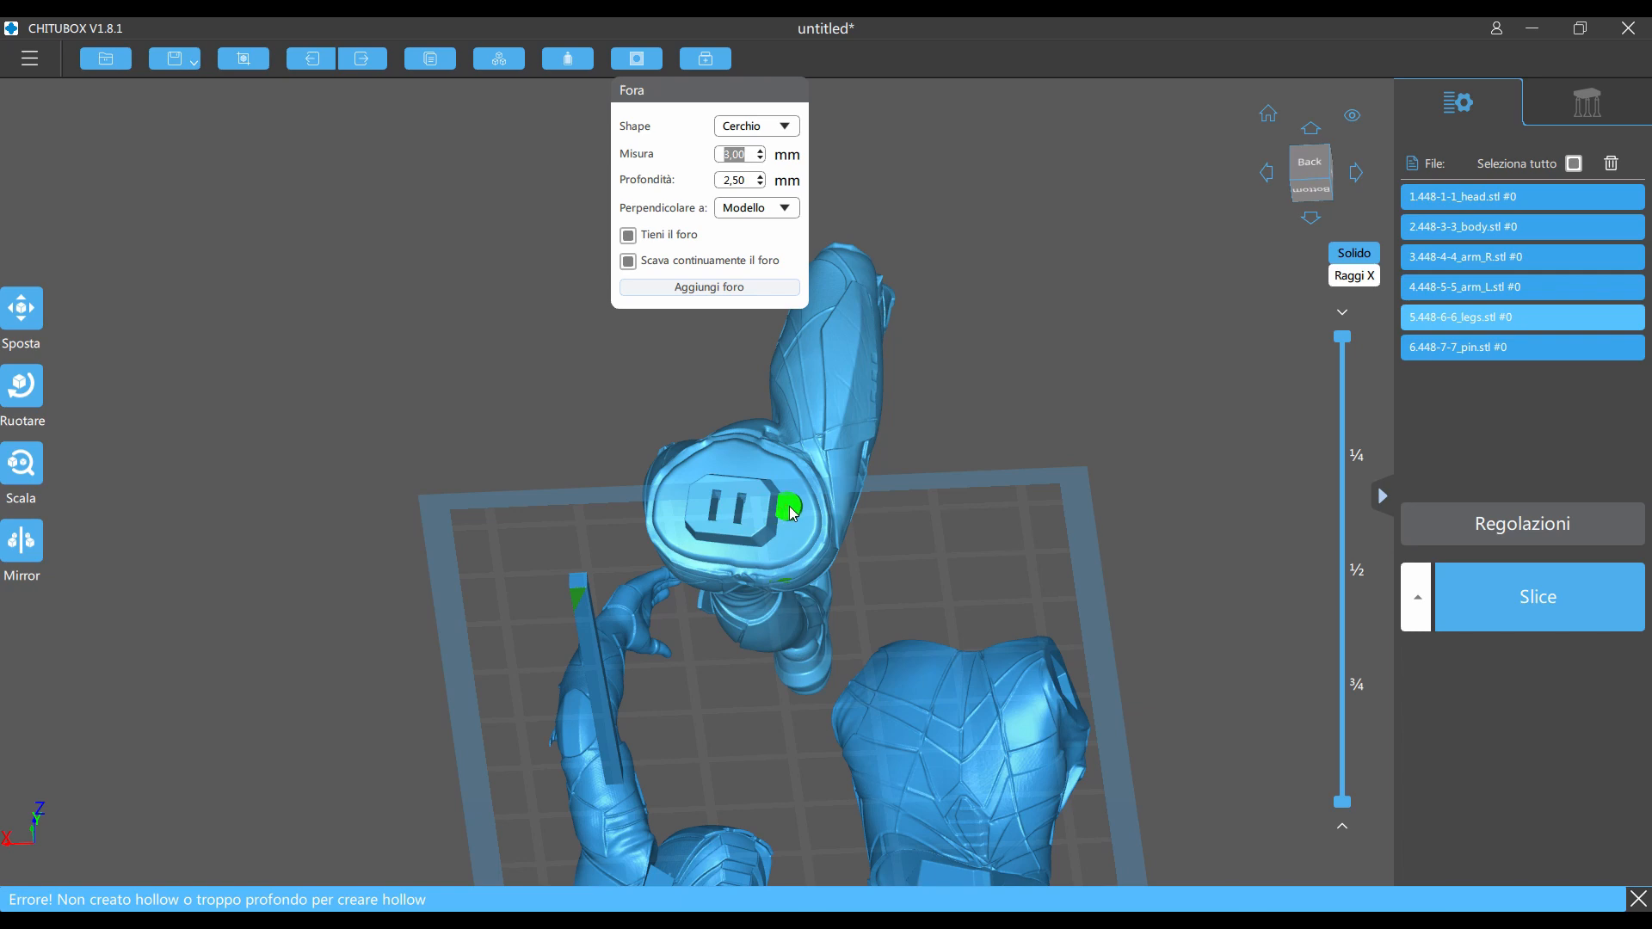
click(789, 509)
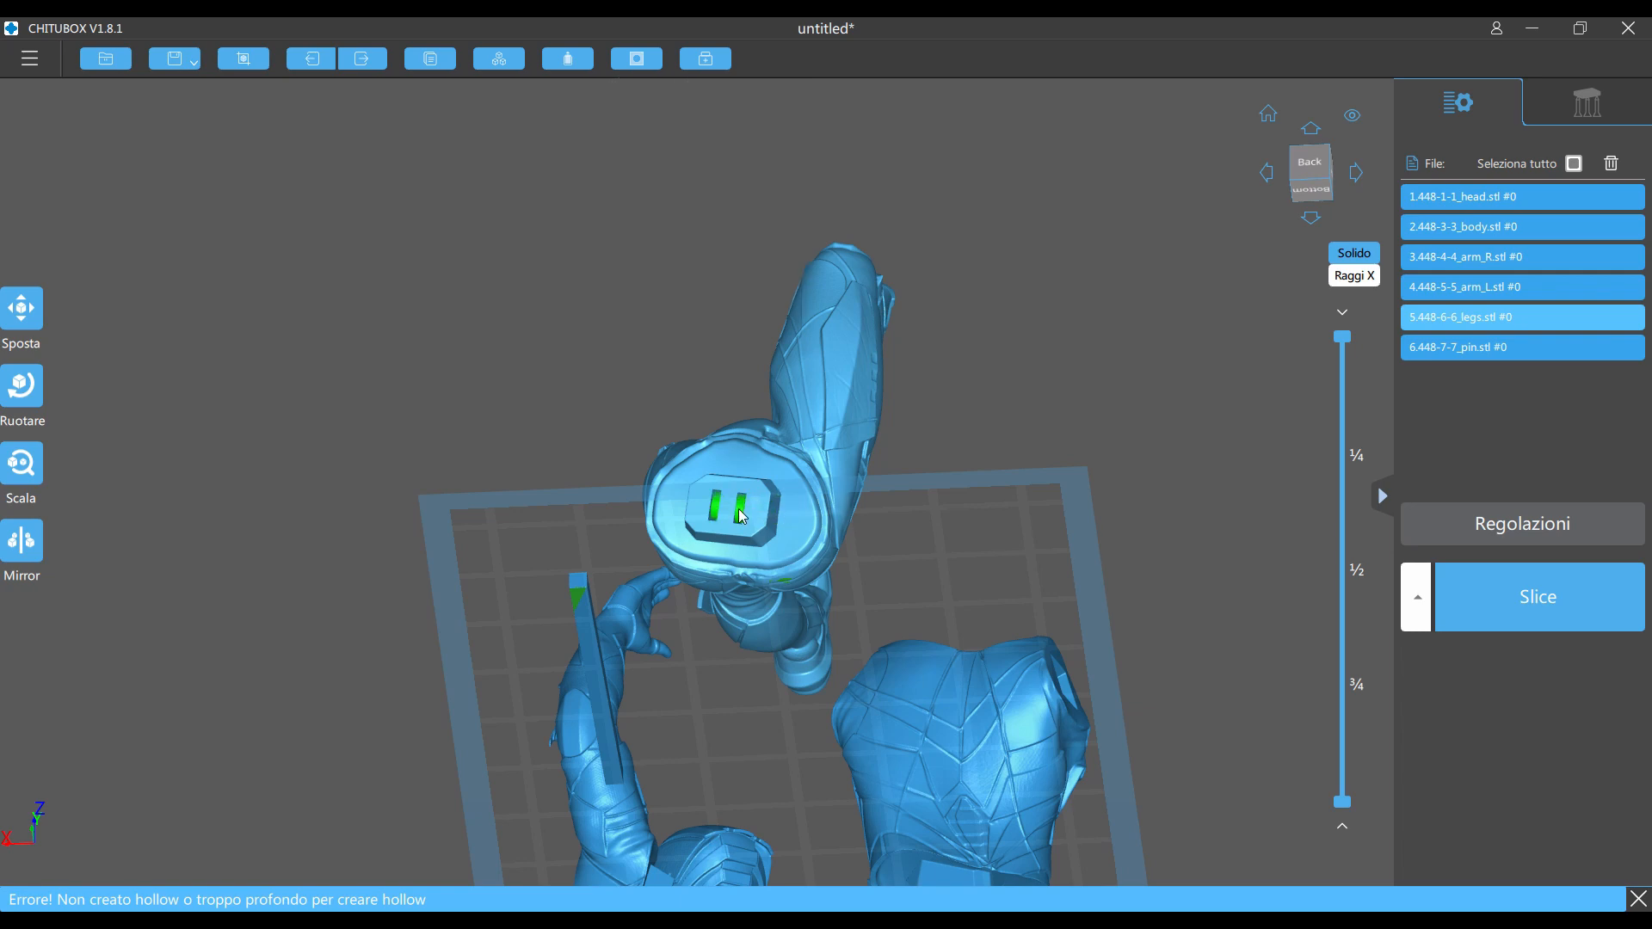
click(748, 471)
Try to drill 3.00 mm drain holes around the waist socket on the body's underside, also with a greater hole depth.
right_drag(824, 494, 829, 431)
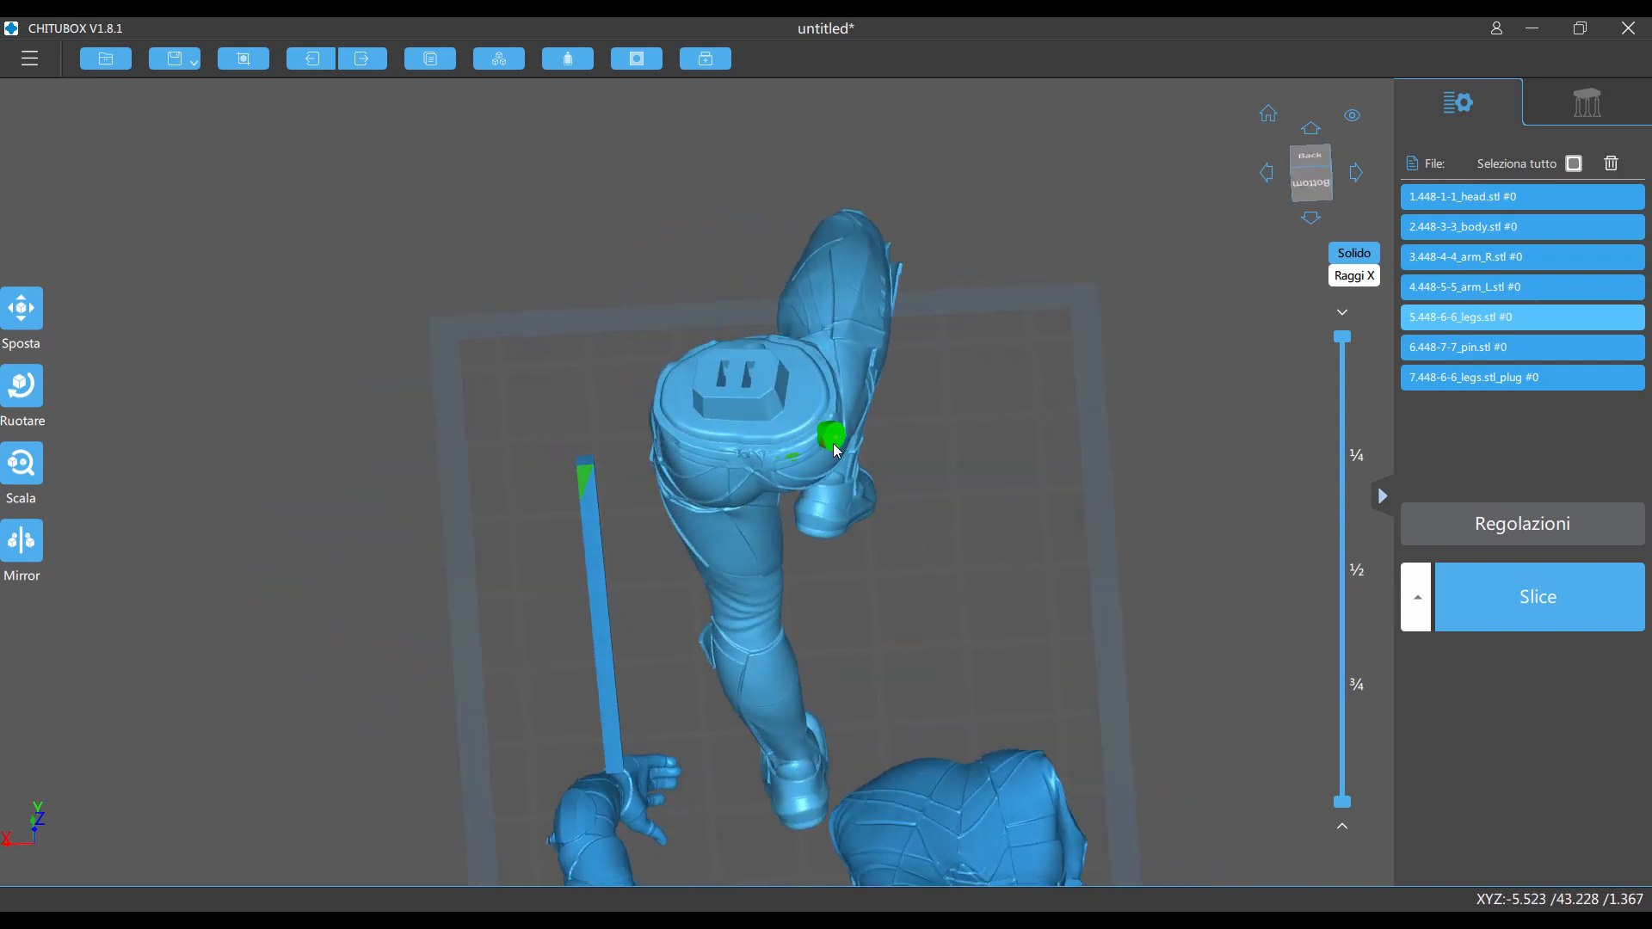
scroll(908, 592, down, 6)
right_drag(966, 604, 922, 520)
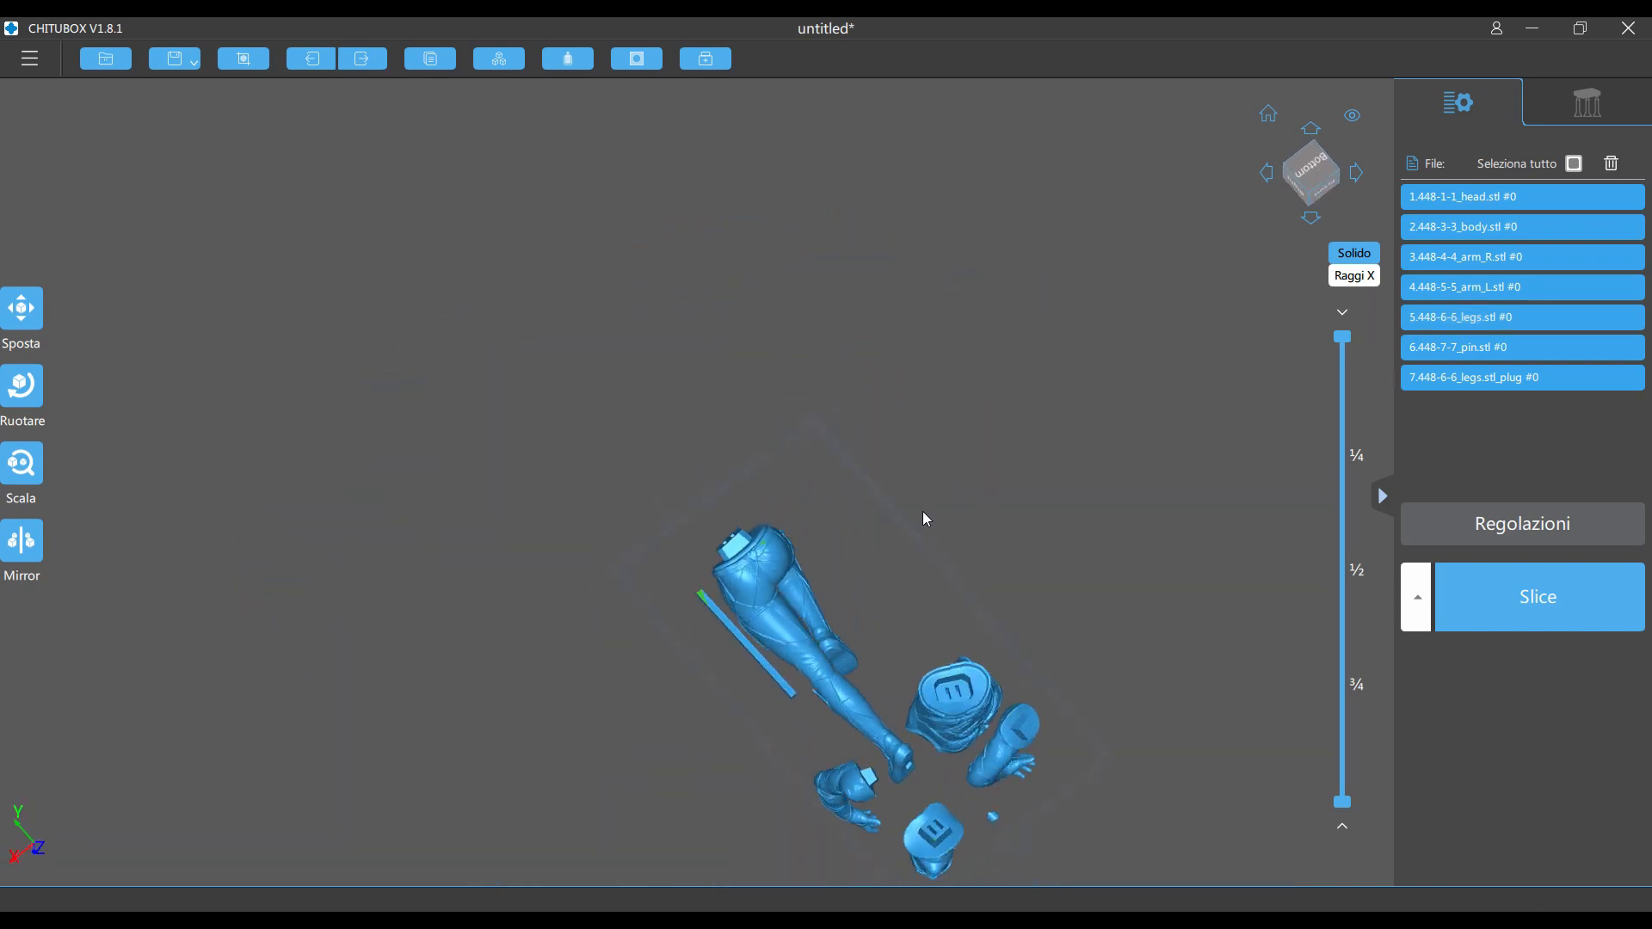
click(978, 688)
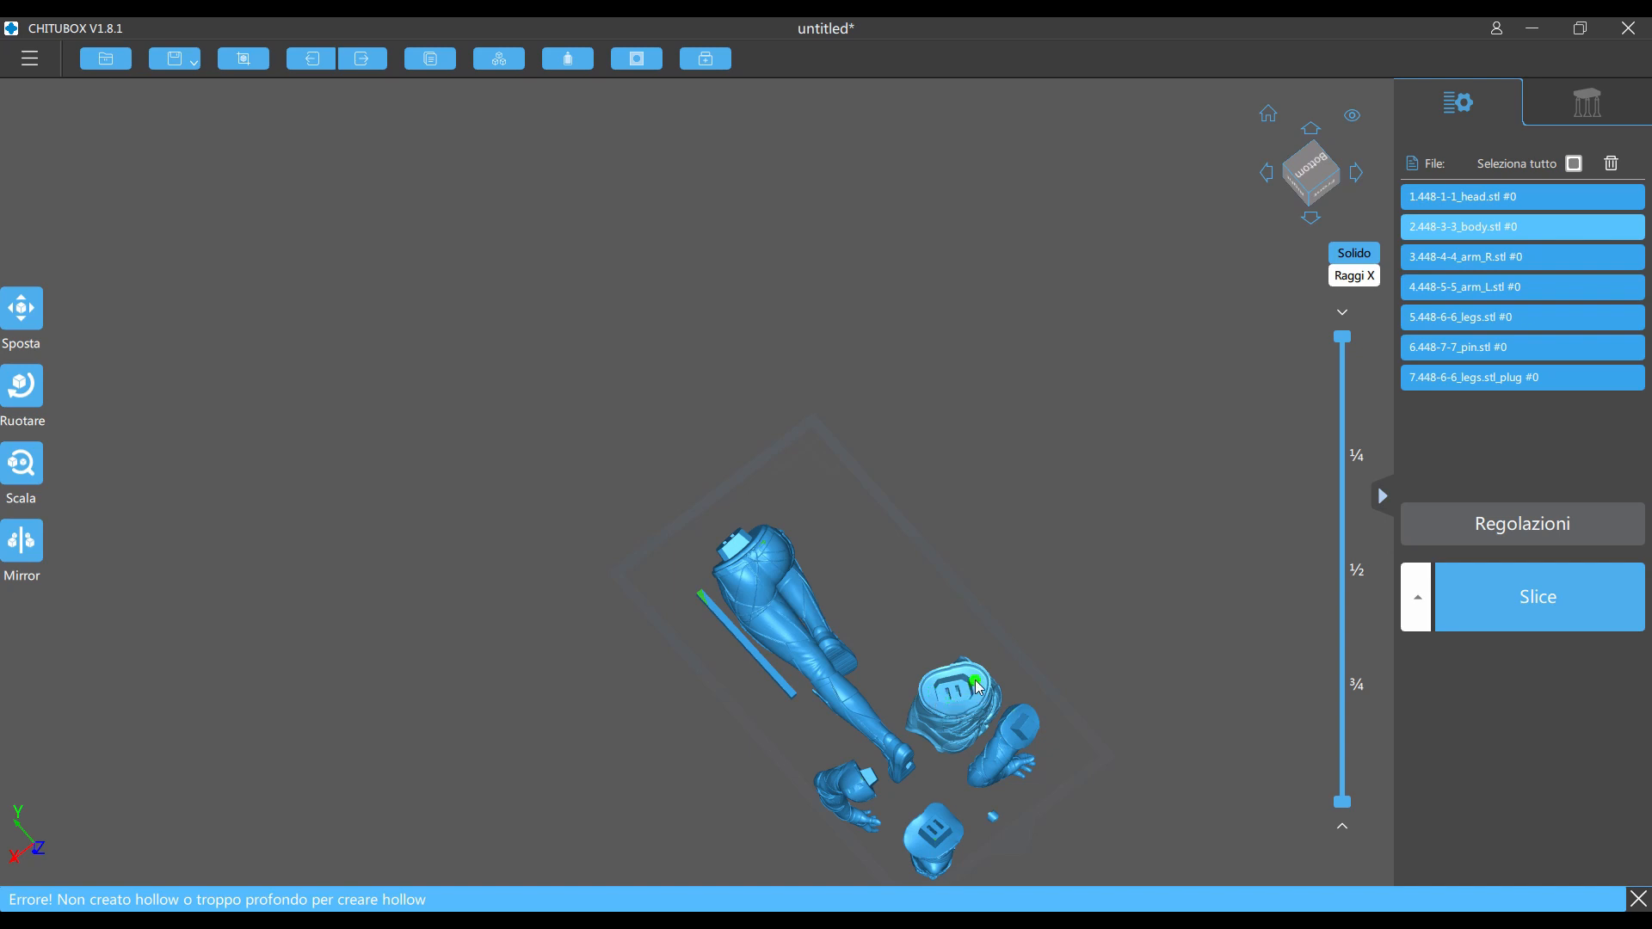
click(959, 683)
click(938, 697)
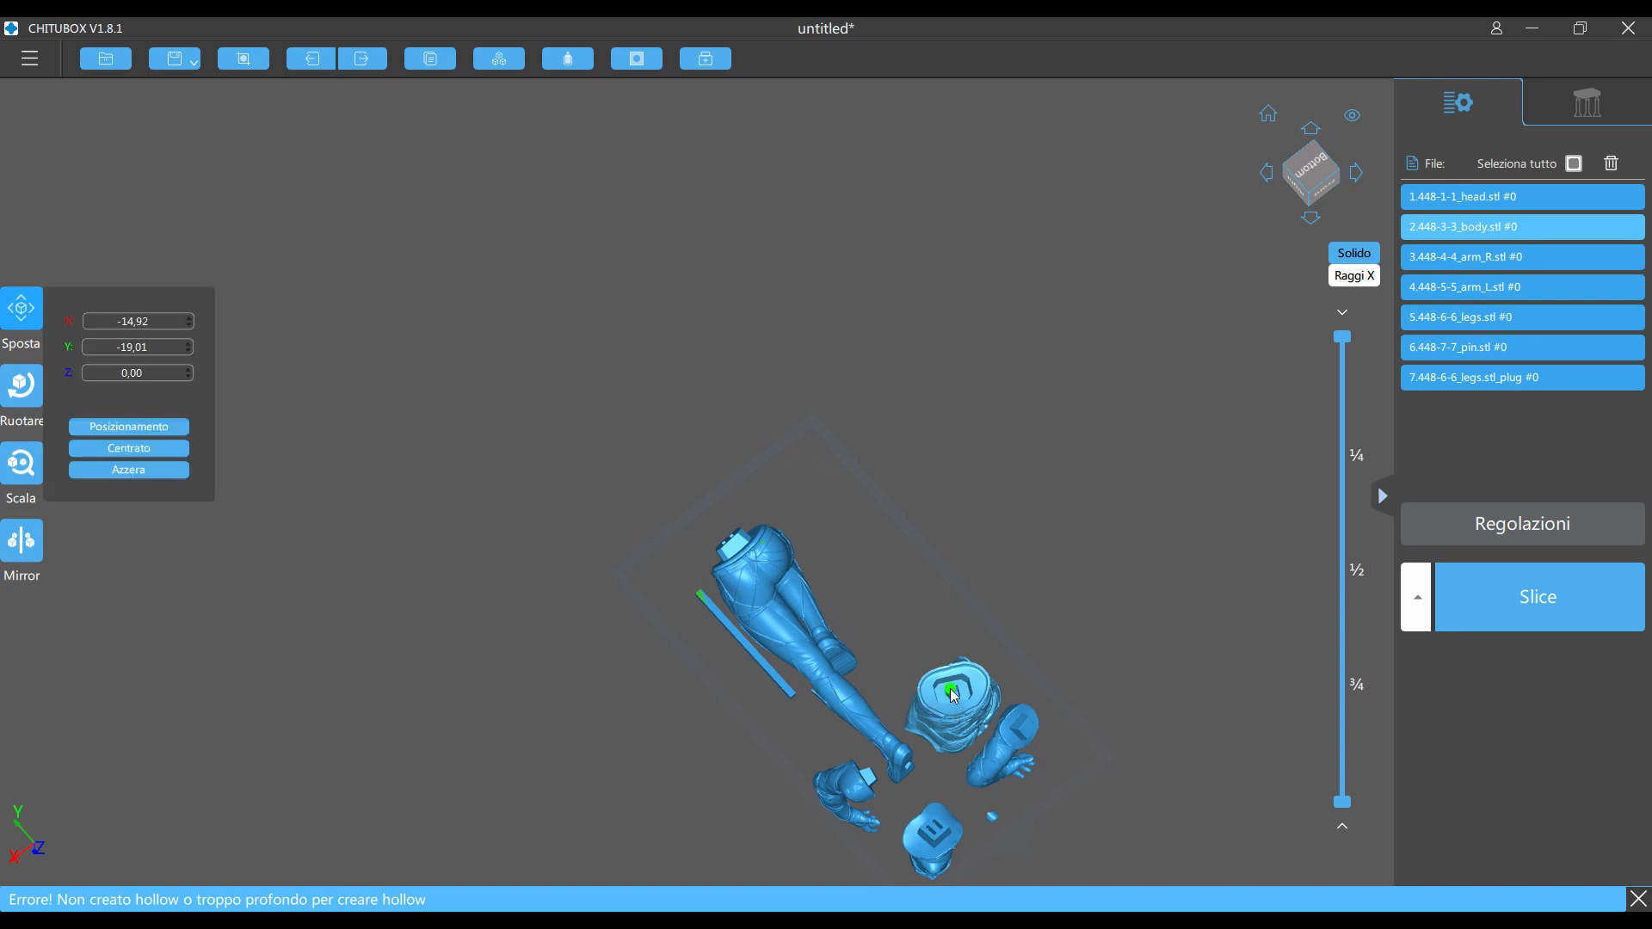
click(953, 689)
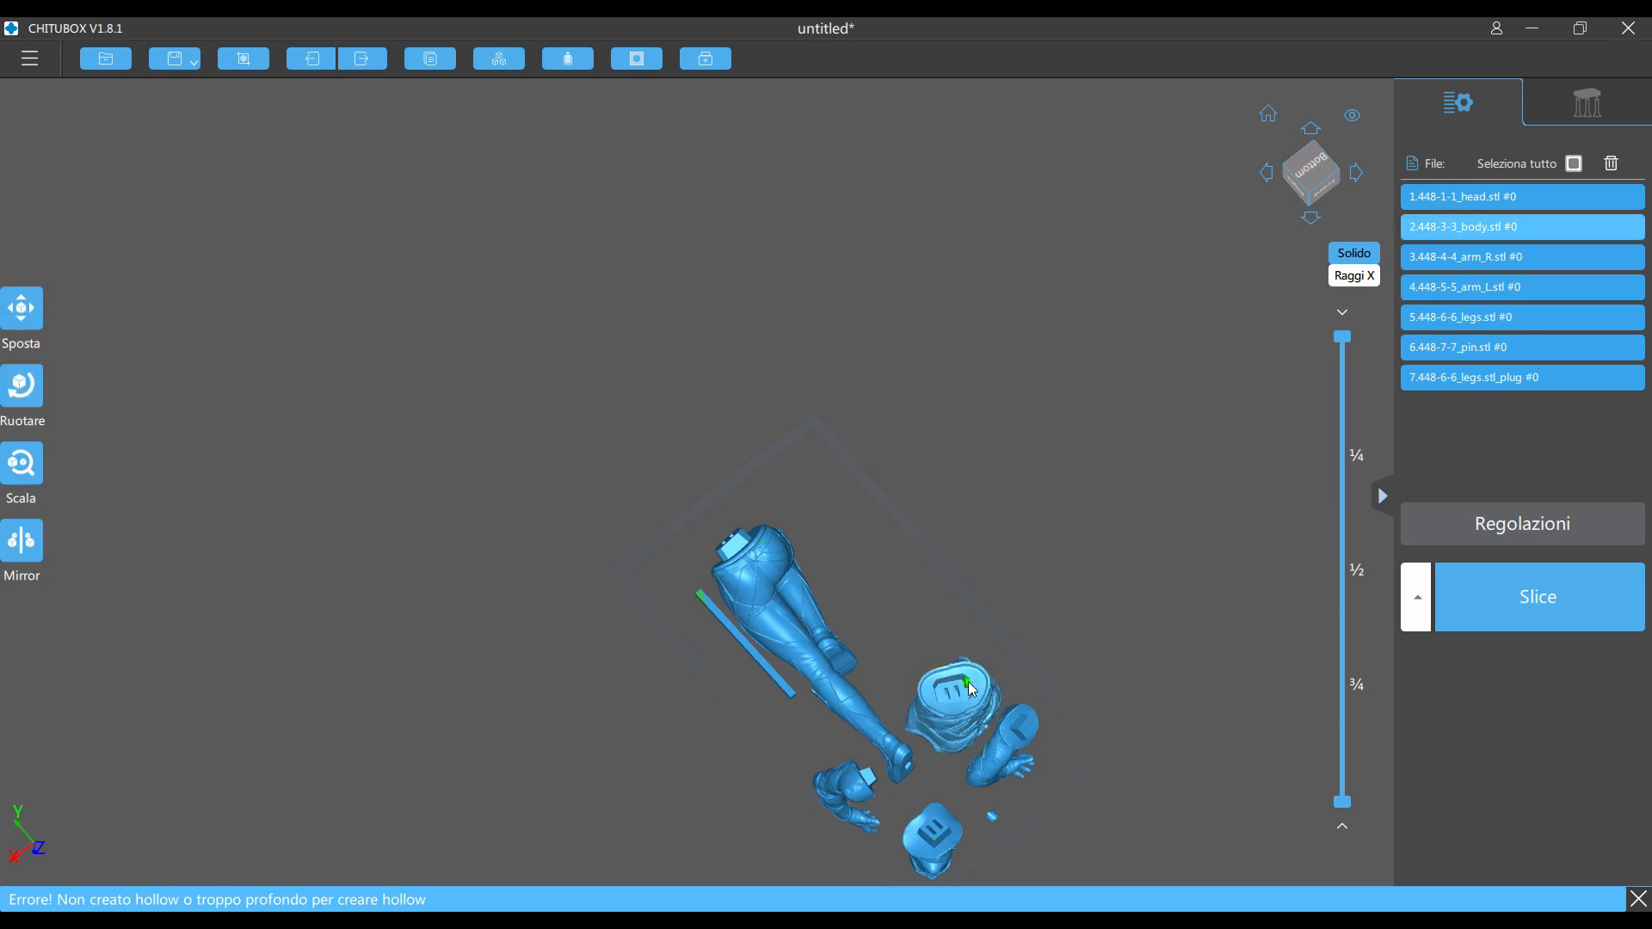
click(632, 62)
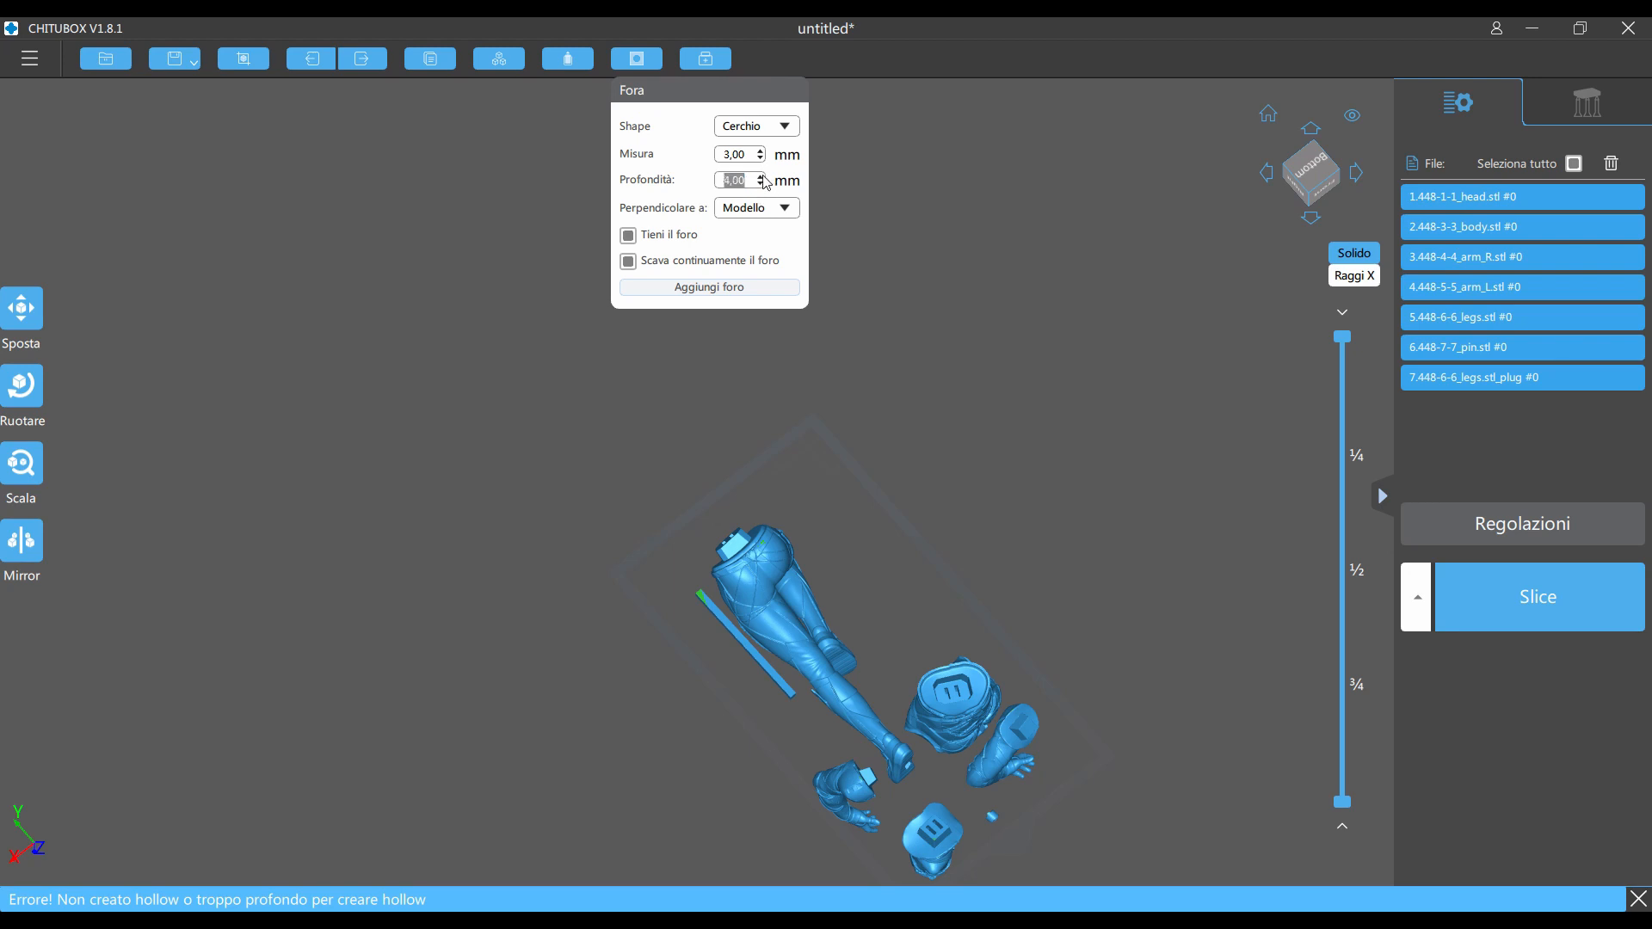
click(956, 697)
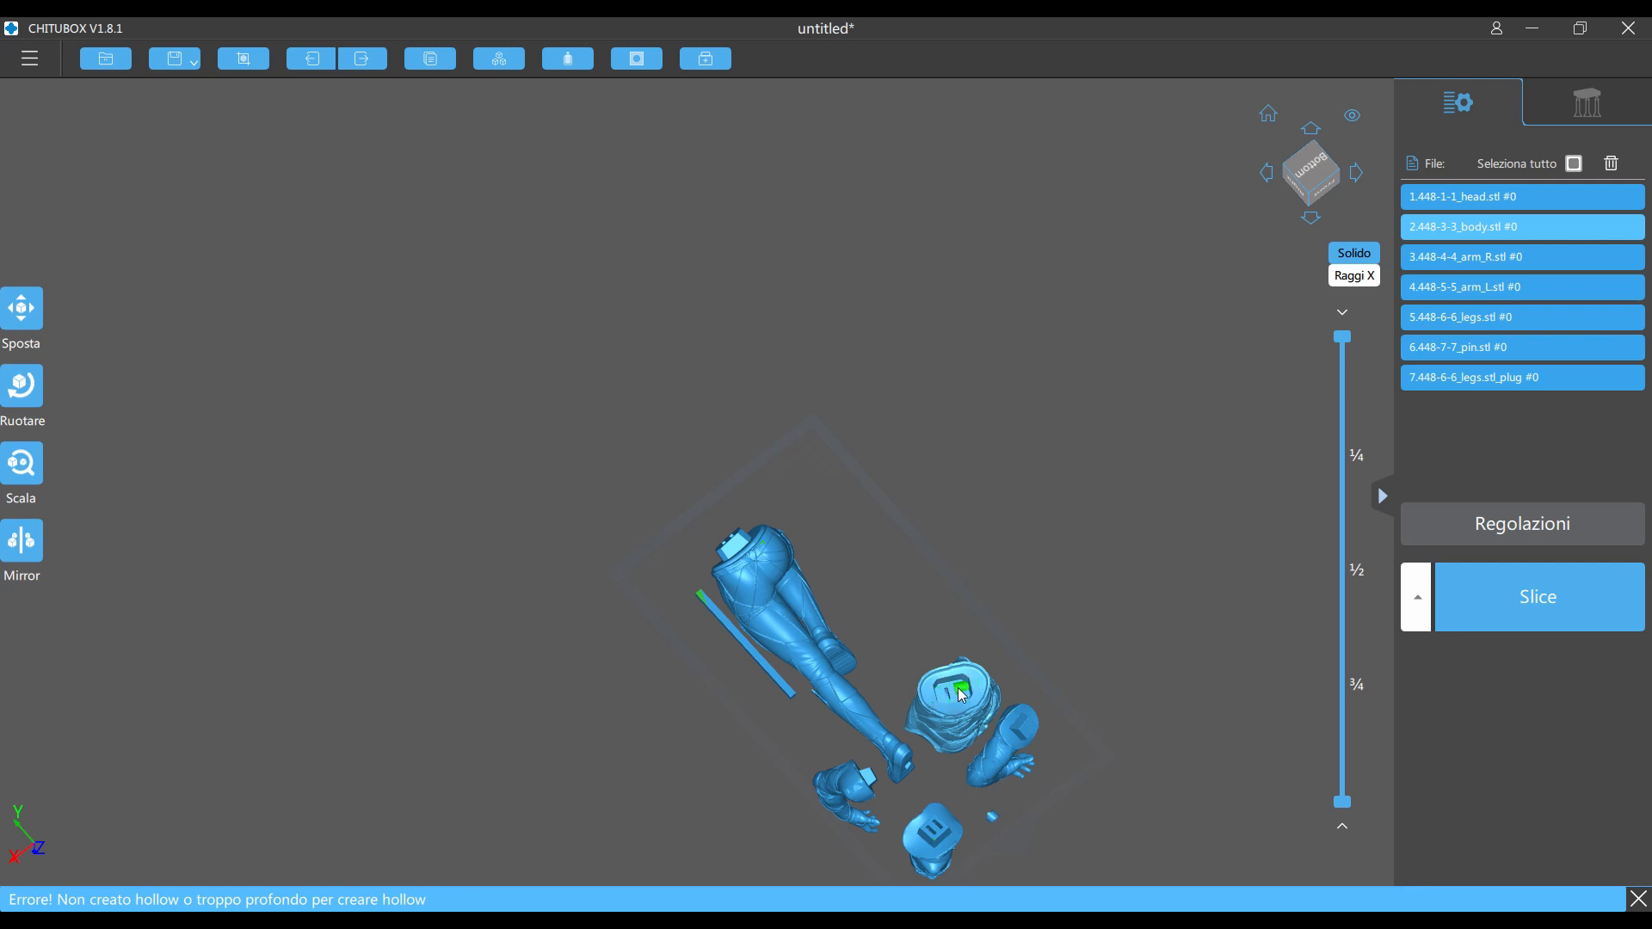
Cut the display open above the body's cavity and drill a 3.00 mm hole, 9.50 mm deep, down through the body's floor.
right_drag(1031, 707, 974, 857)
drag(1350, 346, 1342, 678)
right_drag(1196, 551, 1183, 734)
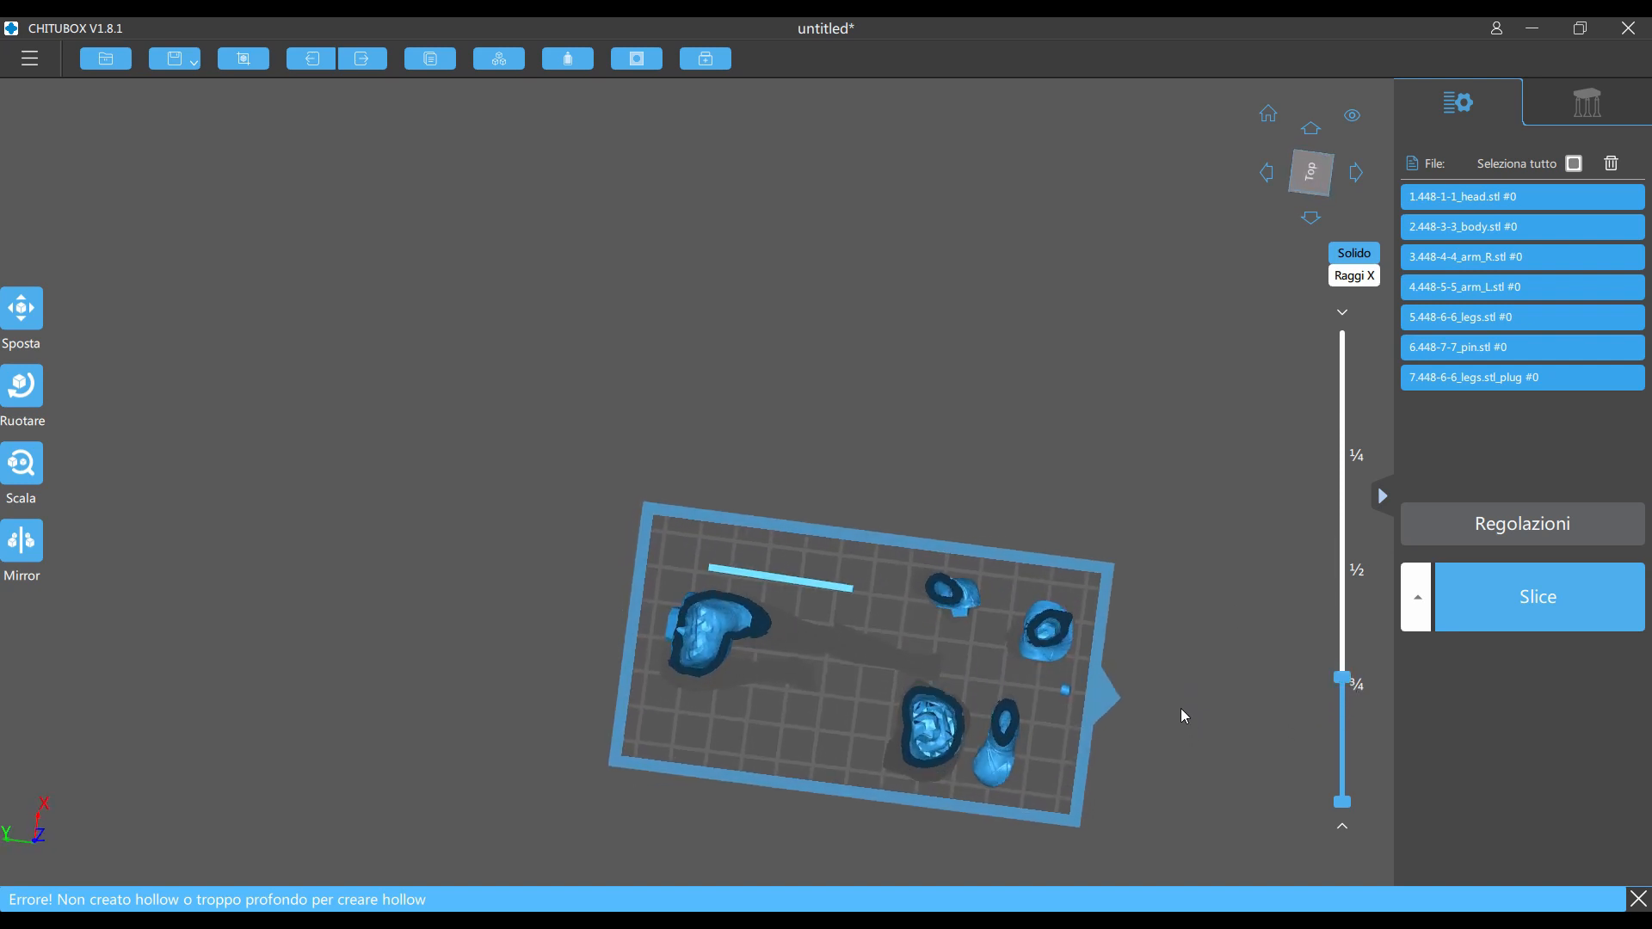
click(929, 731)
click(637, 60)
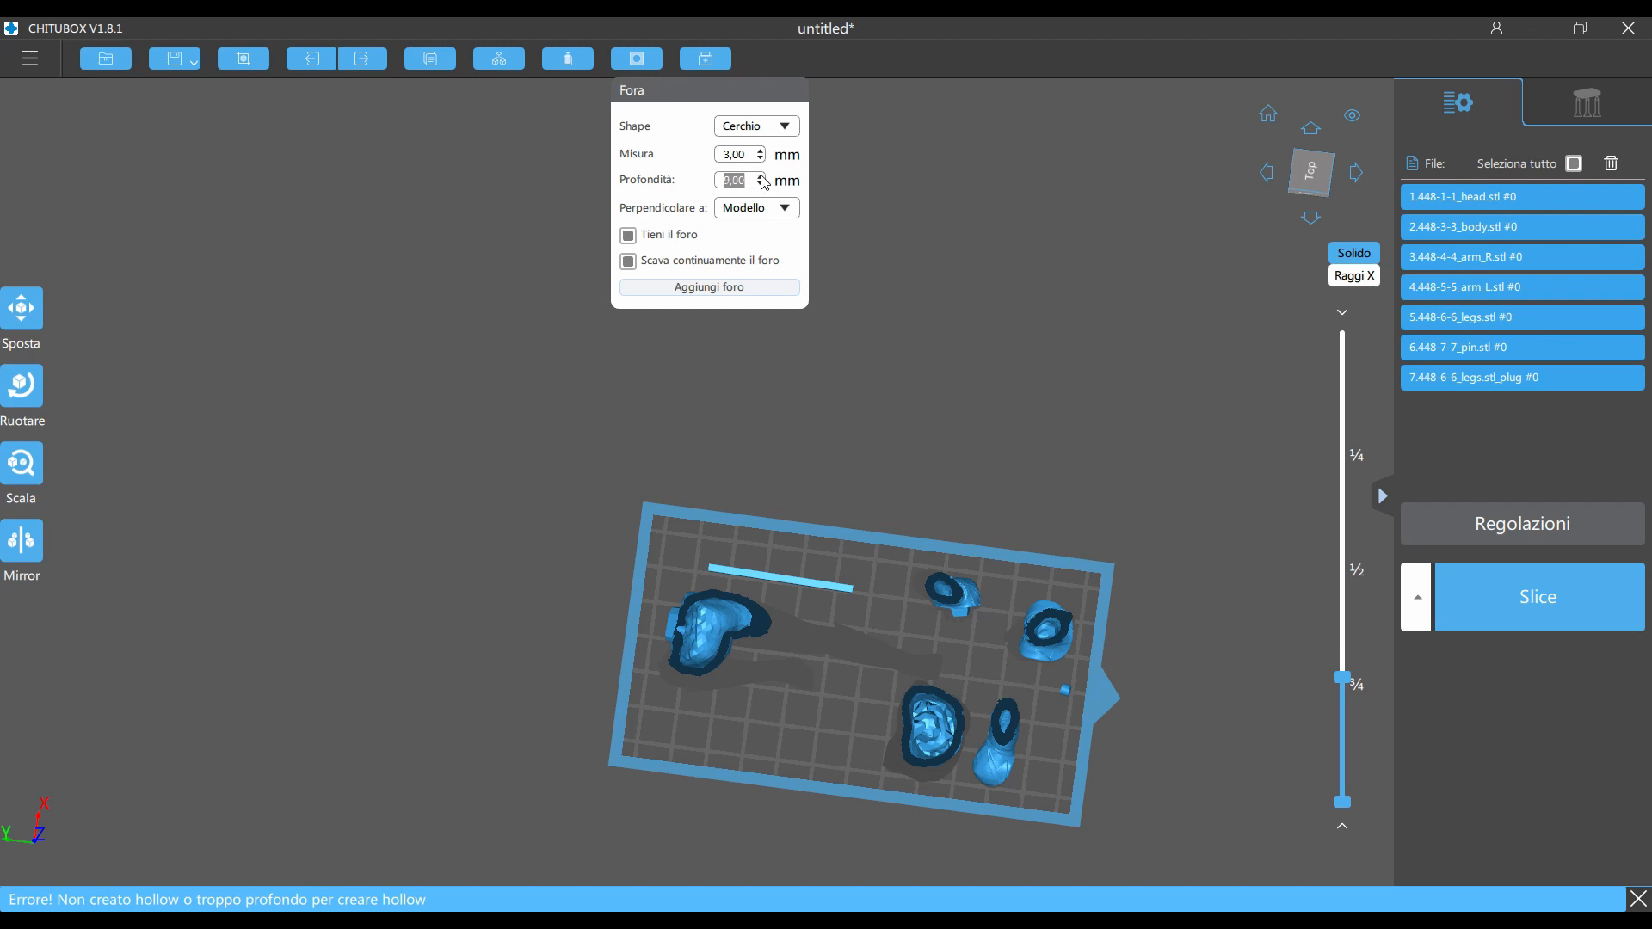
click(931, 733)
drag(1323, 527, 944, 265)
Lower the display cut to layer 133 and try to drill a 3.00 mm hole, 9.50 mm deep, from inside the head.
click(638, 58)
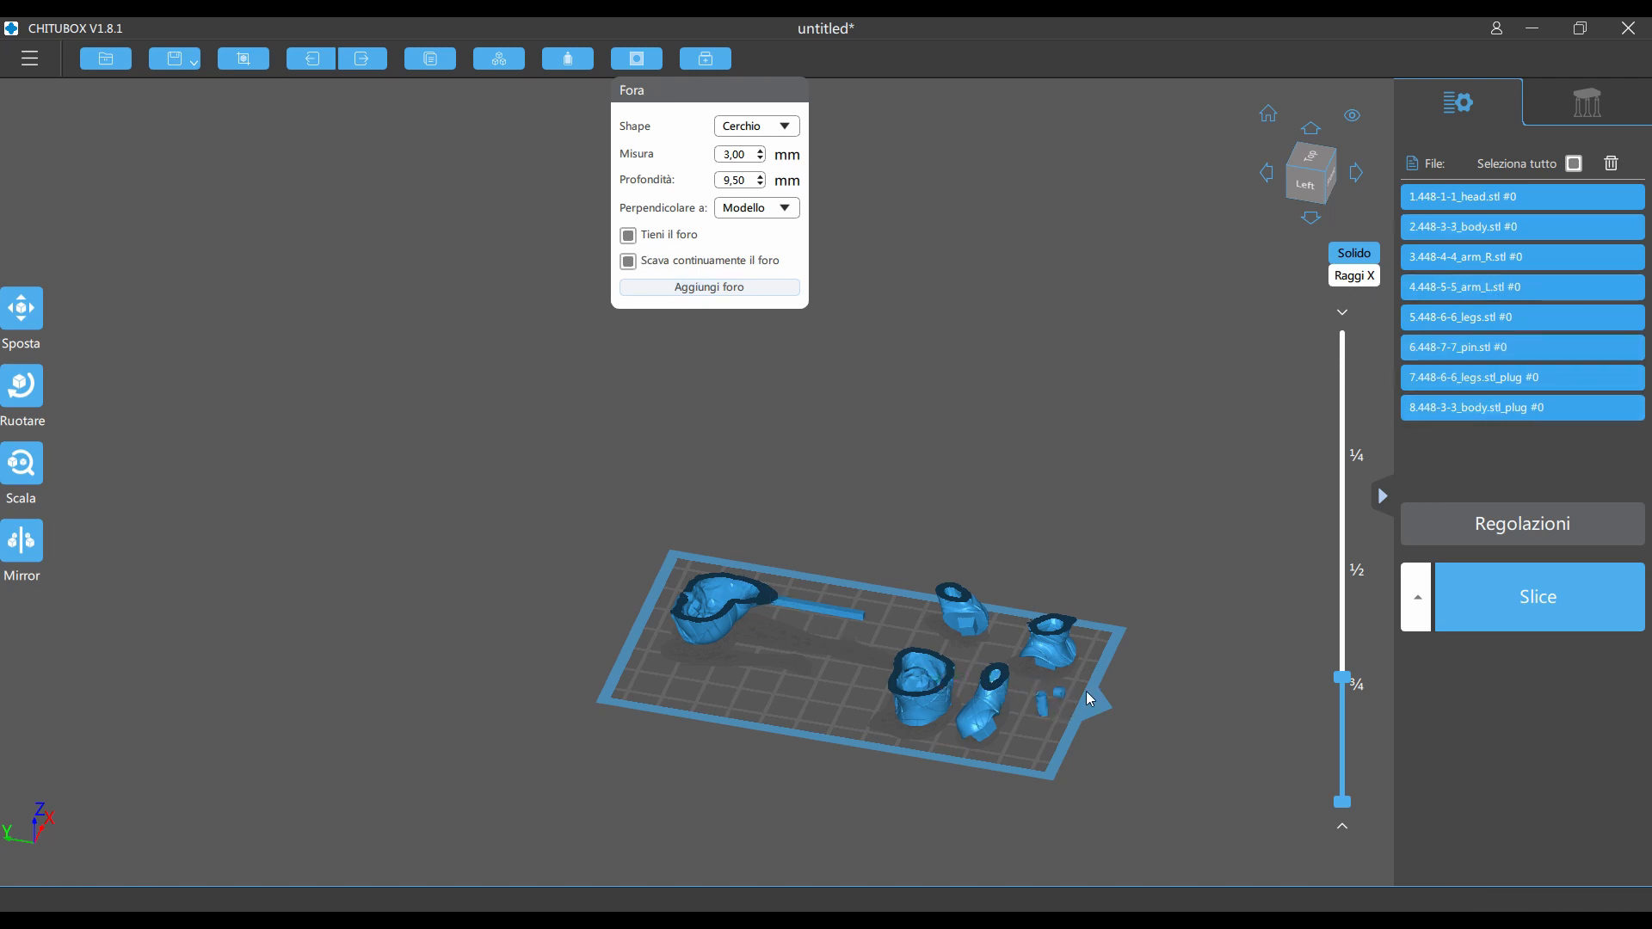
drag(998, 421, 1051, 525)
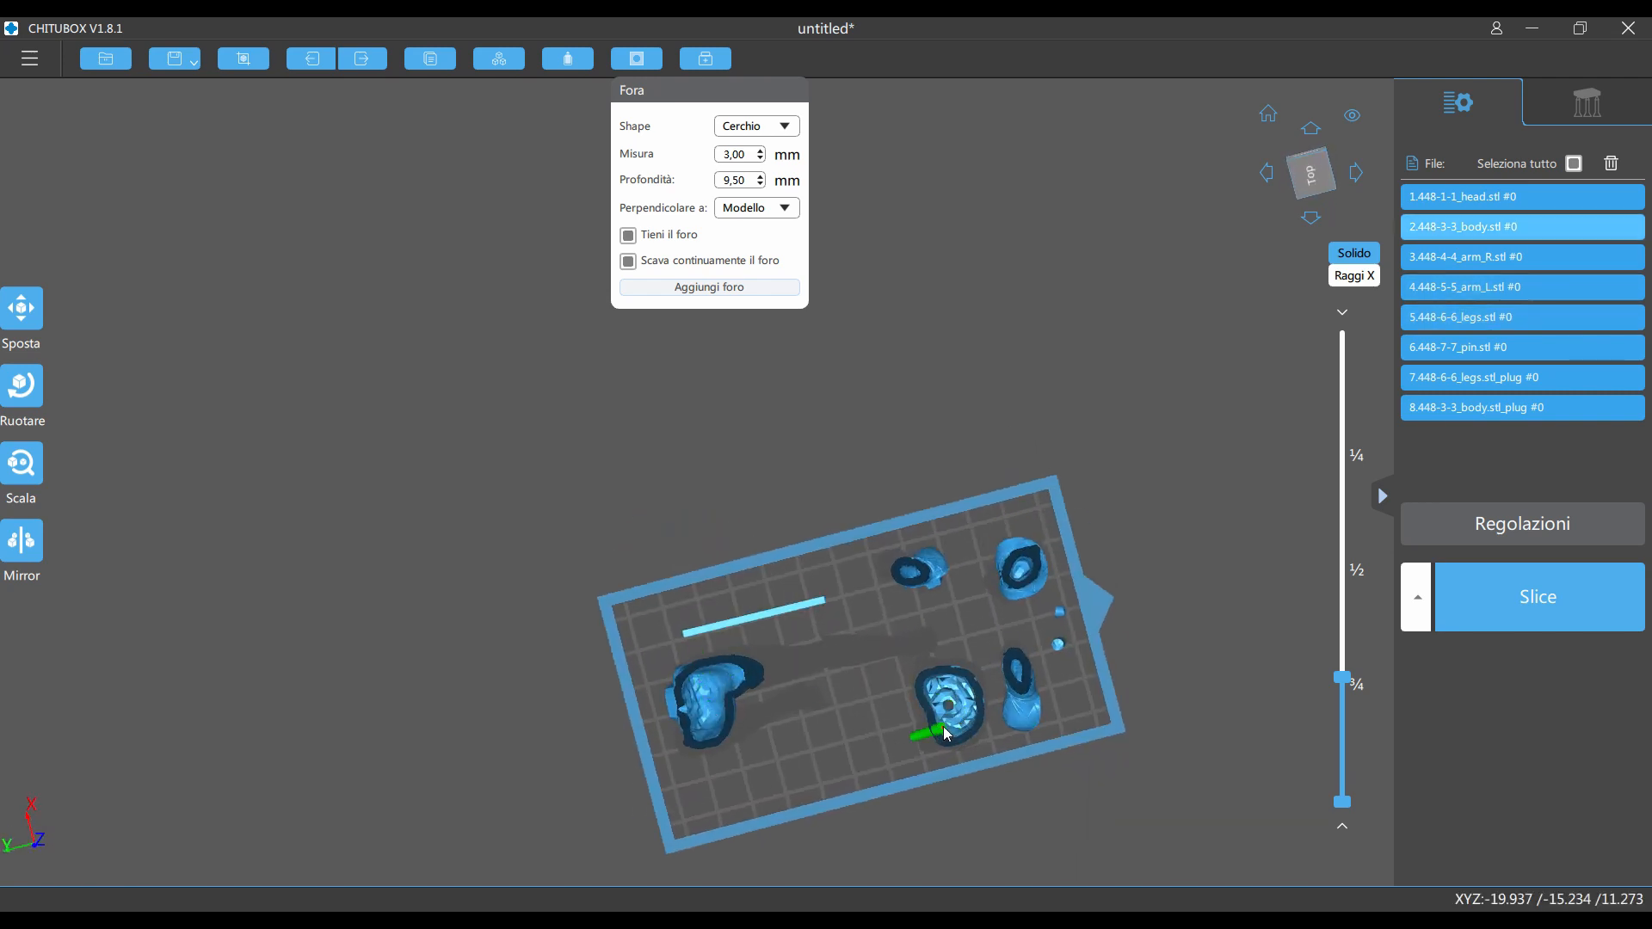
drag(1026, 505, 1070, 476)
drag(1349, 682, 1336, 738)
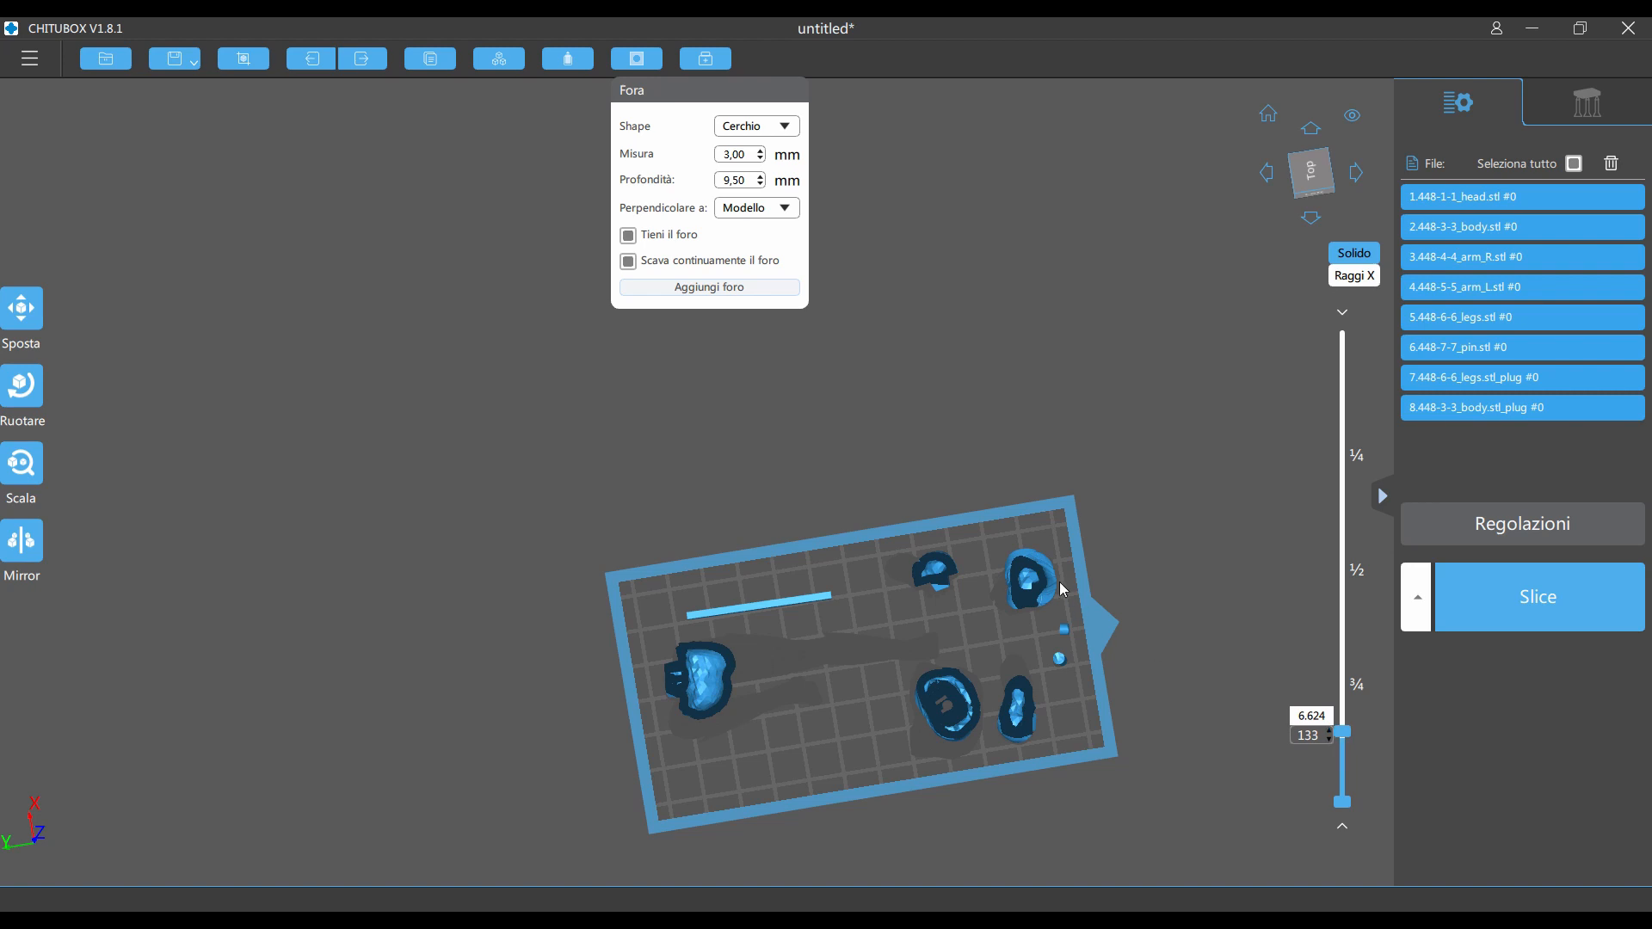
drag(1062, 559, 1115, 513)
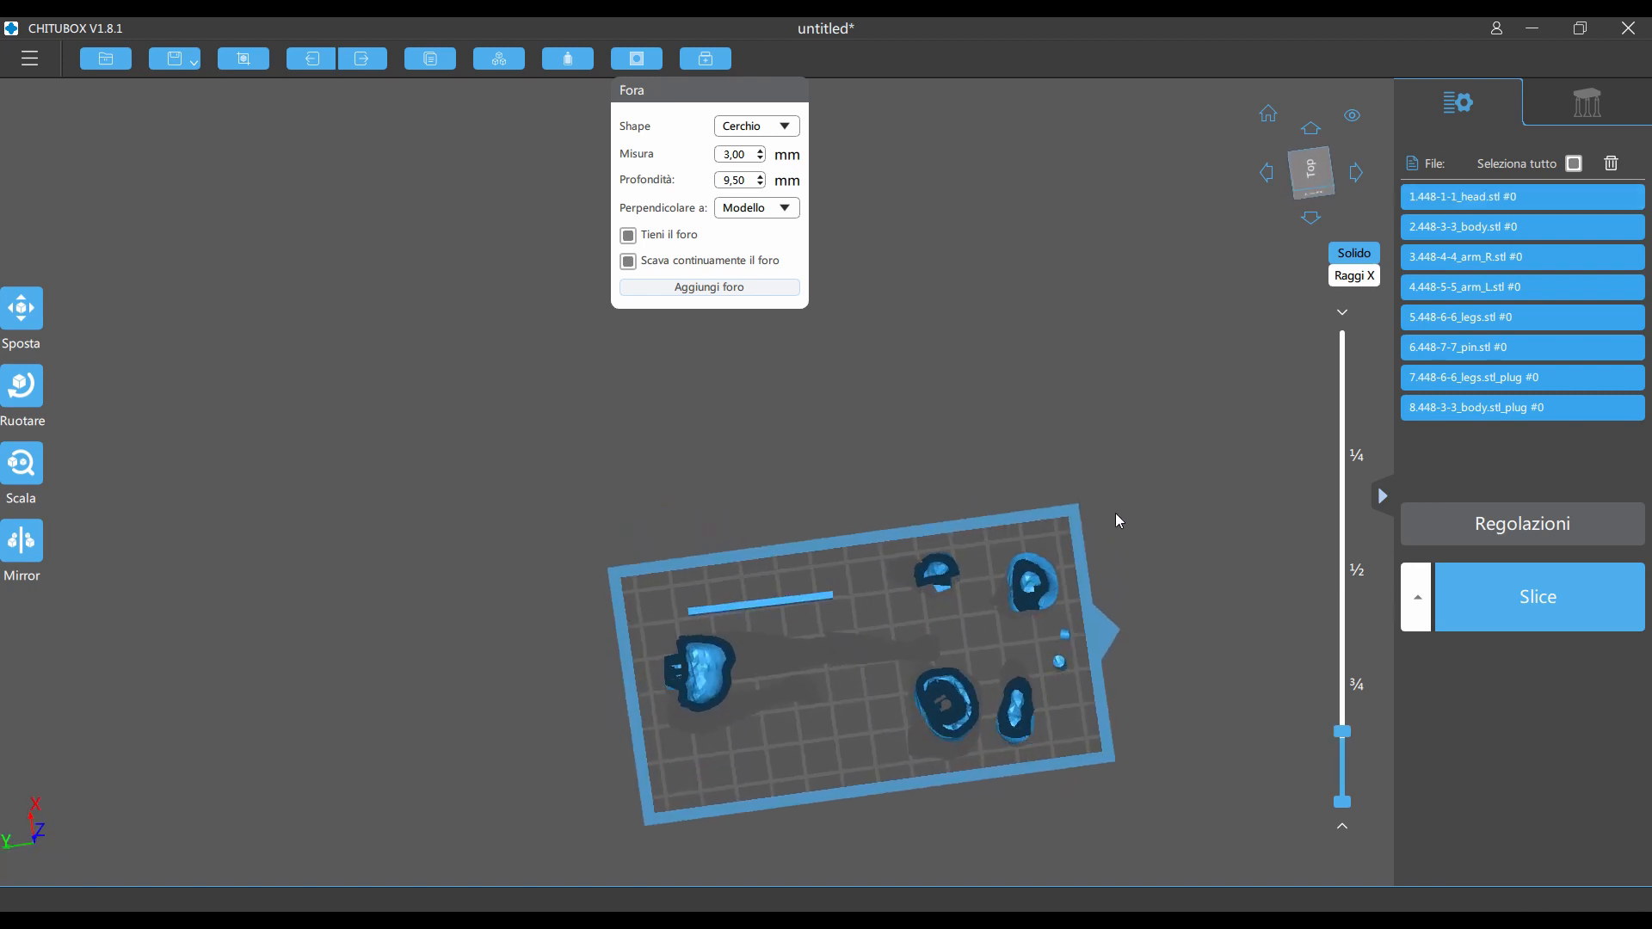
click(1033, 586)
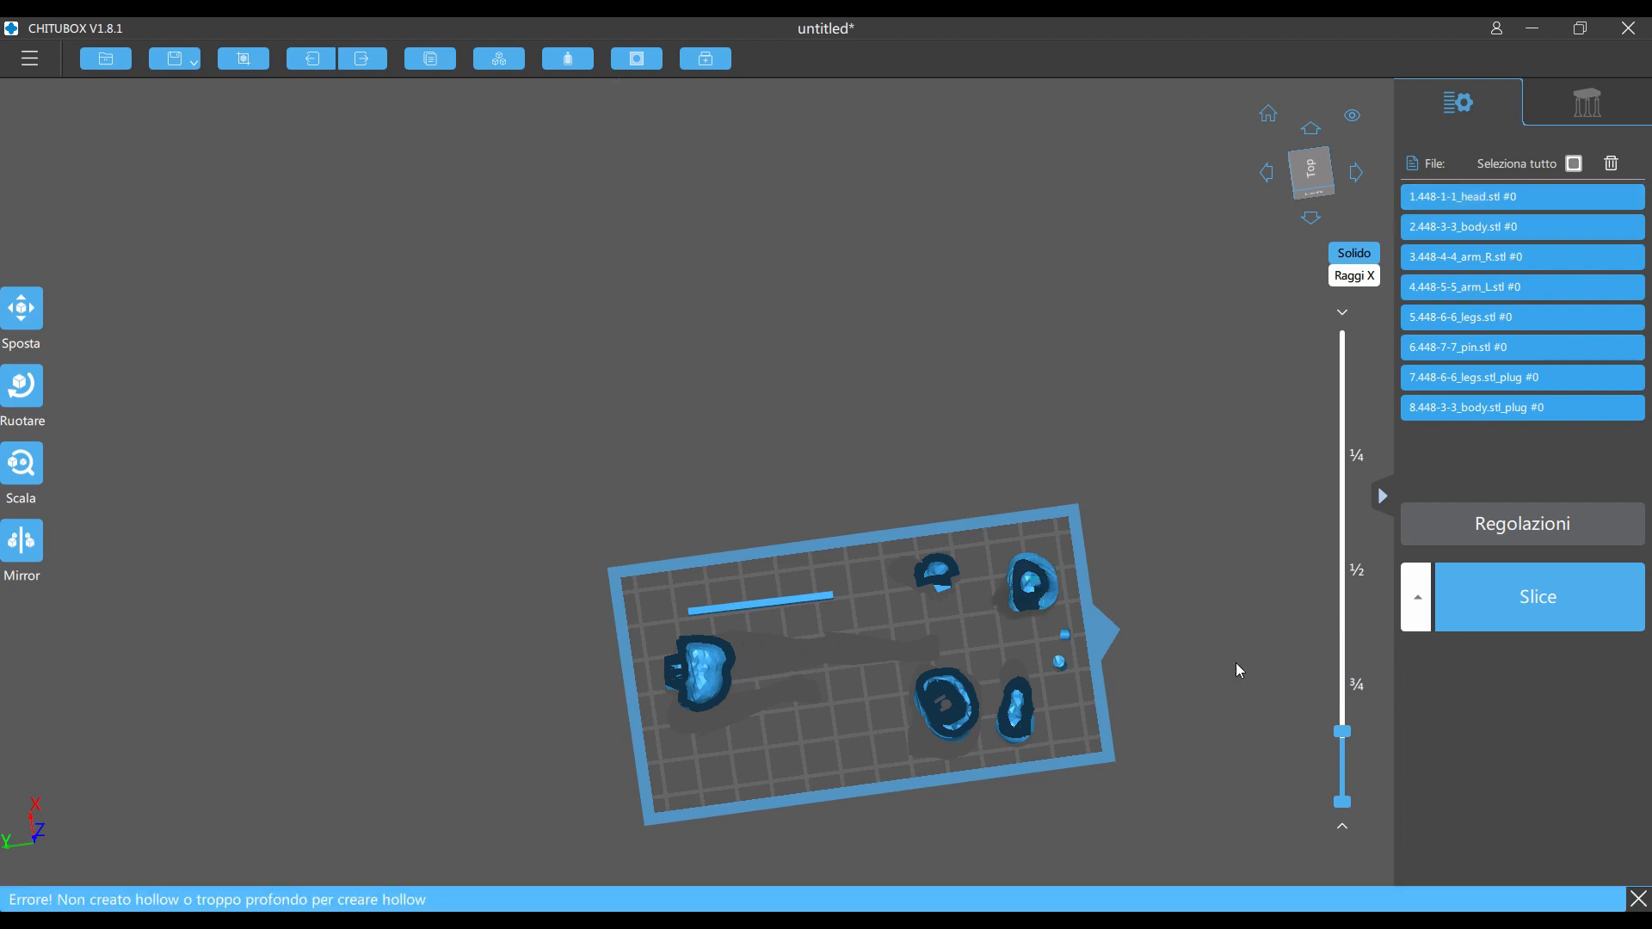
Raise the display cut to about layer 167, set the hole size to 2.00 mm and try to drill the head from inside.
mouse_move(1339, 731)
mouse_down()
mouse_move(1340, 746)
mouse_move(1342, 721)
mouse_up()
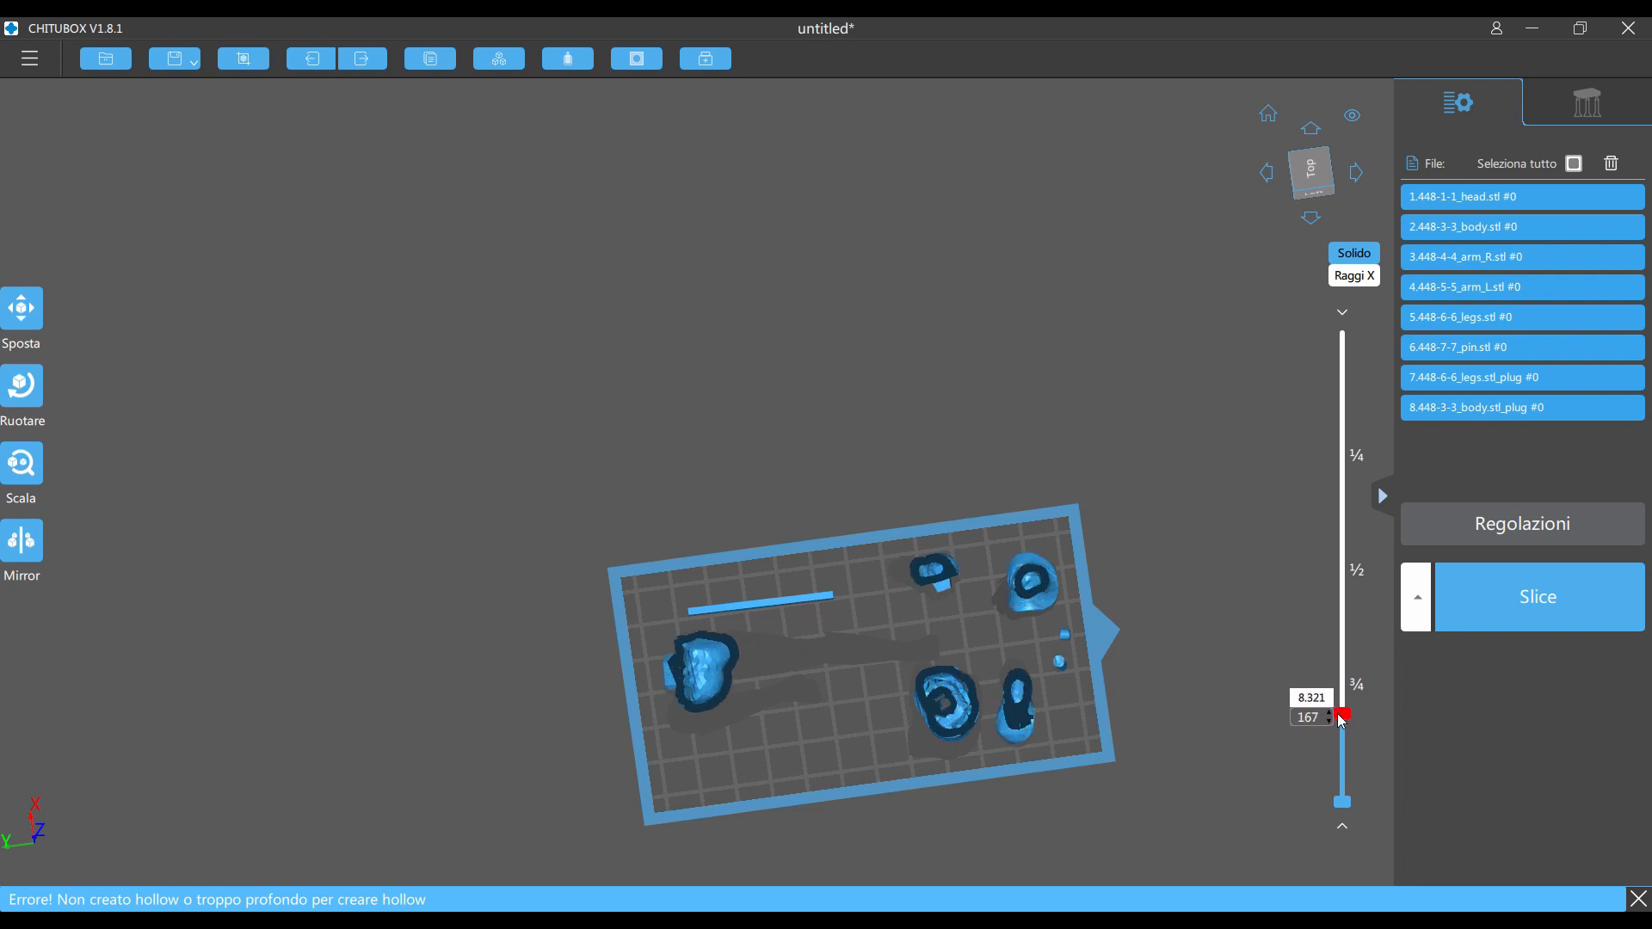
click(637, 58)
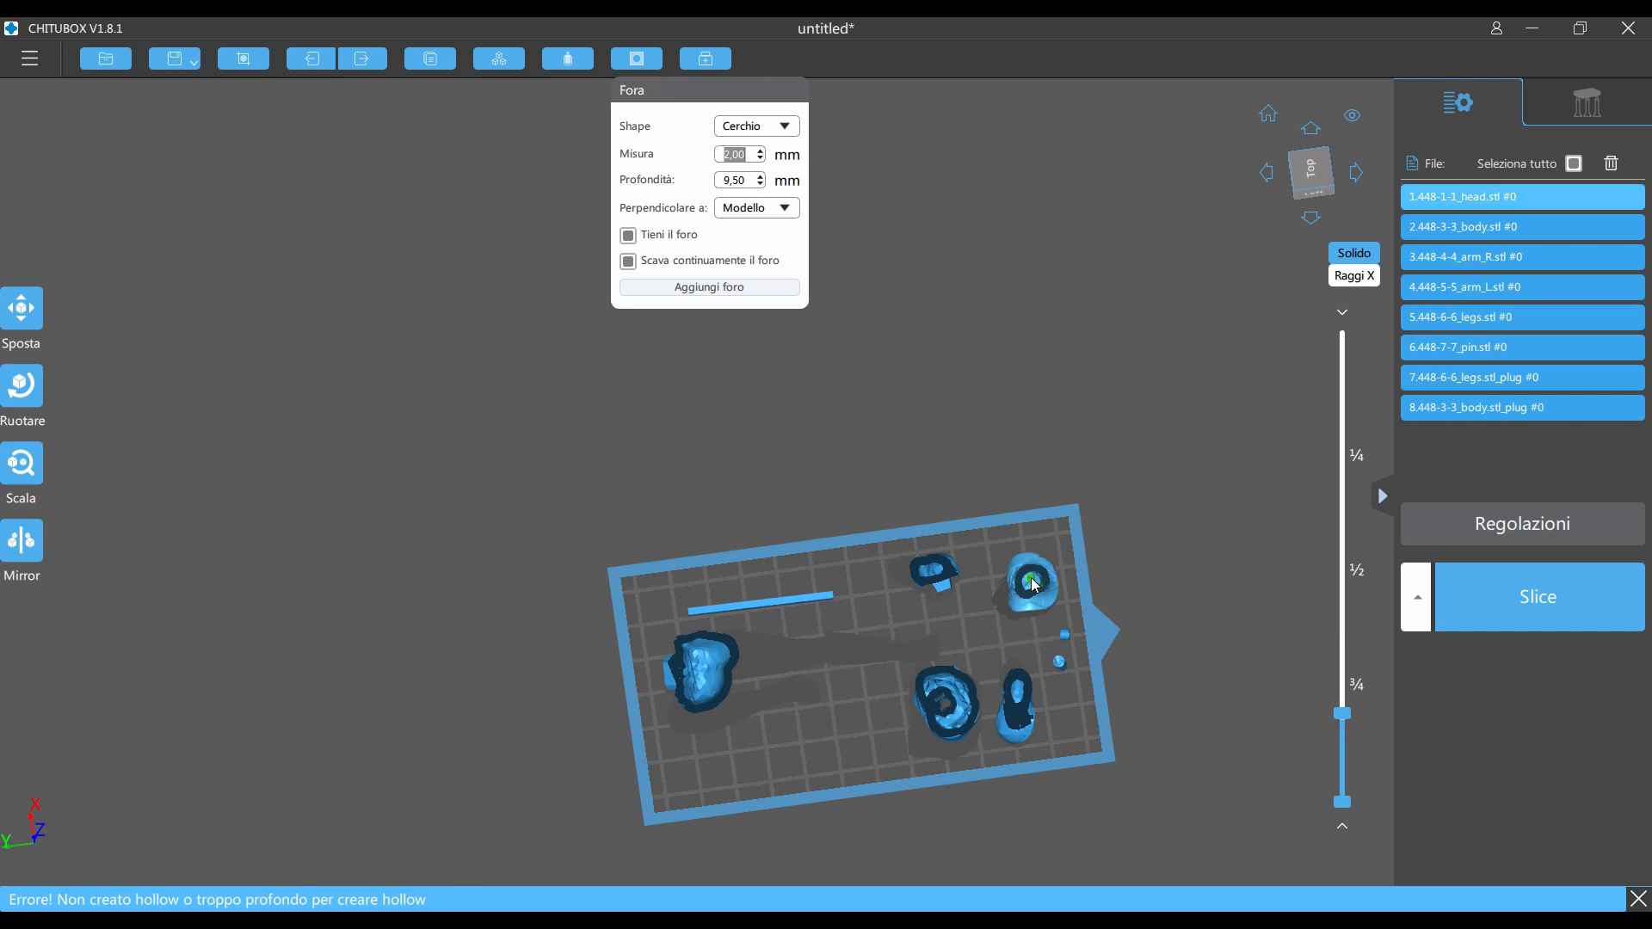
key(Escape)
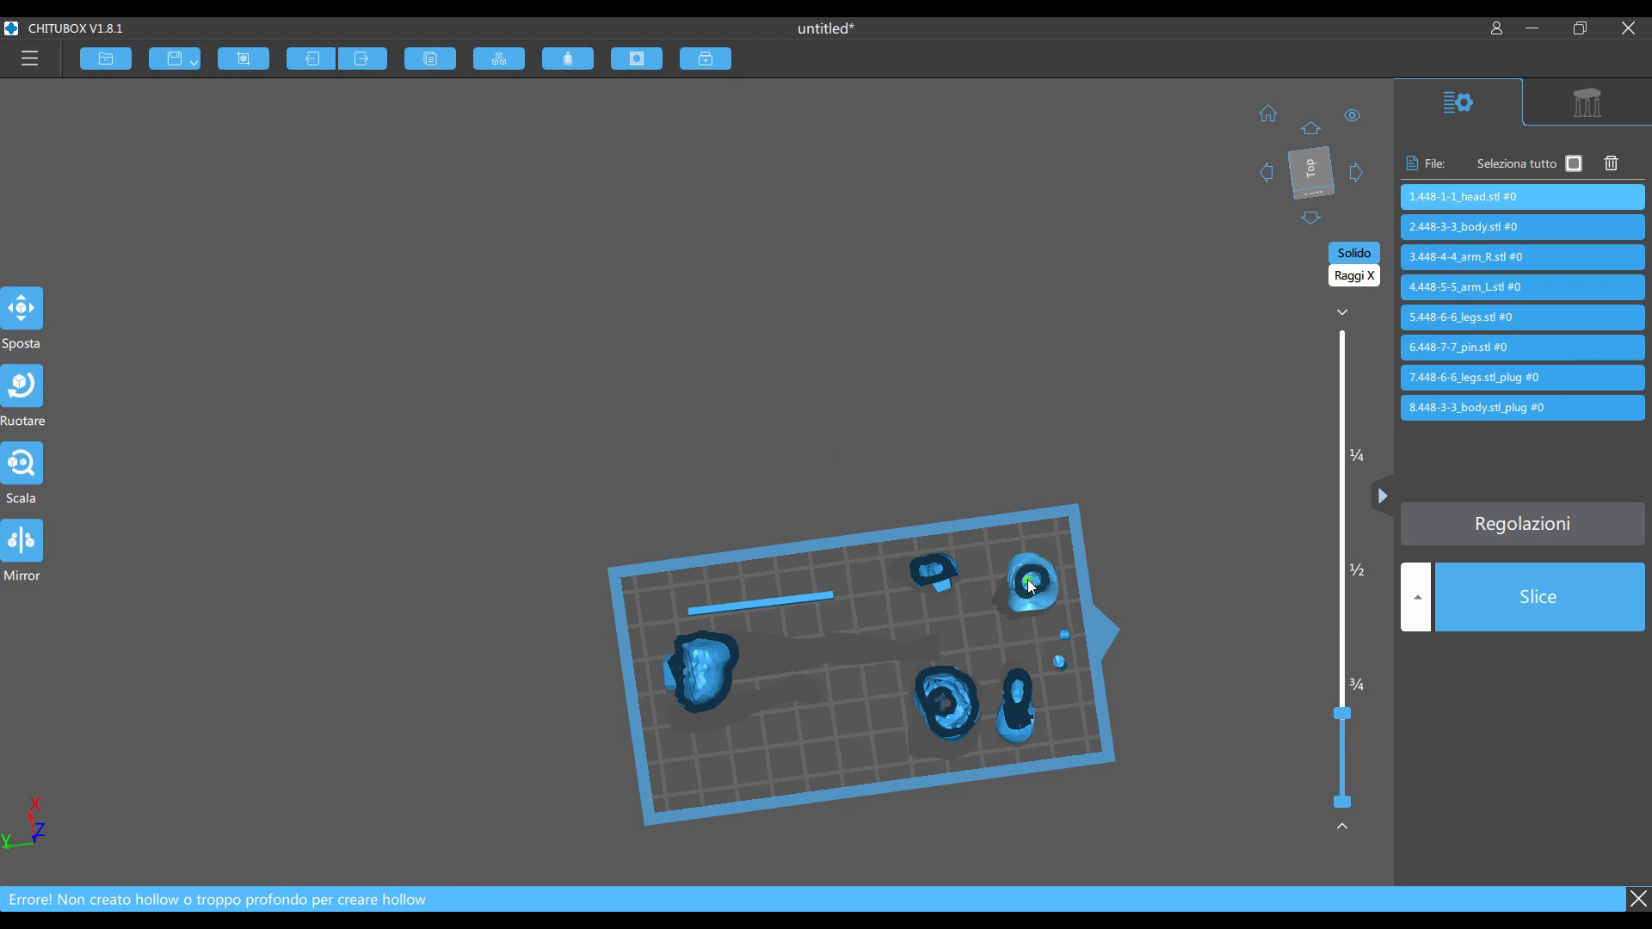
key(r)
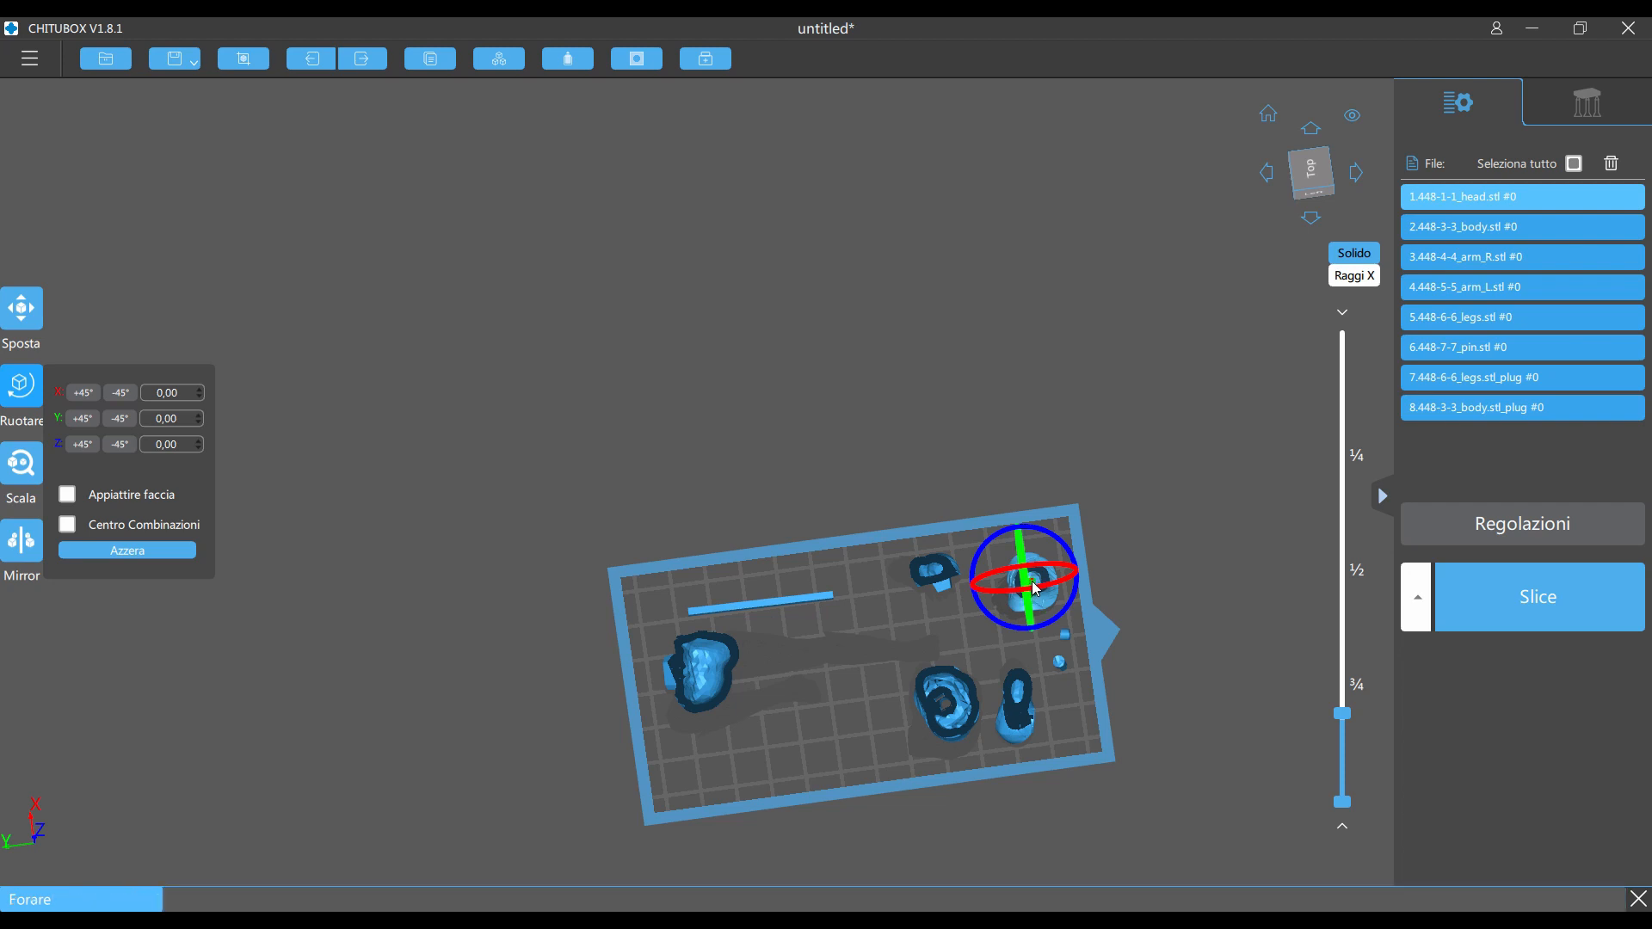
key(Escape)
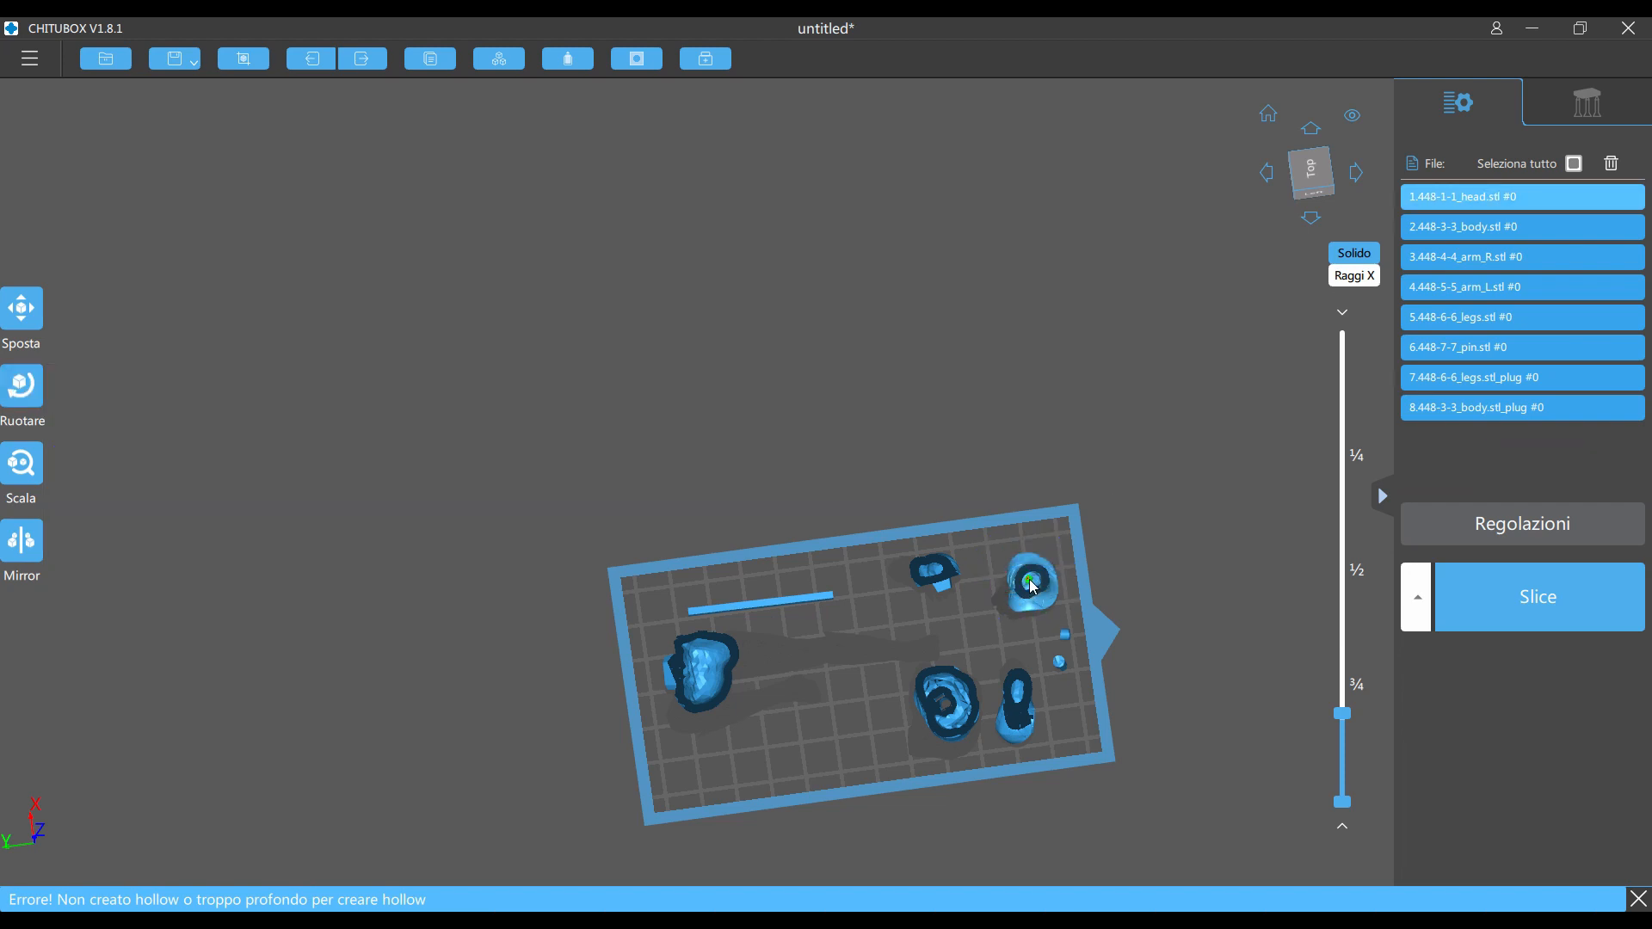
Drill a 2.00 mm drain hole, 9.50 mm deep, in the underside of the head at the edge of its neck socket.
right_drag(1035, 589, 1038, 733)
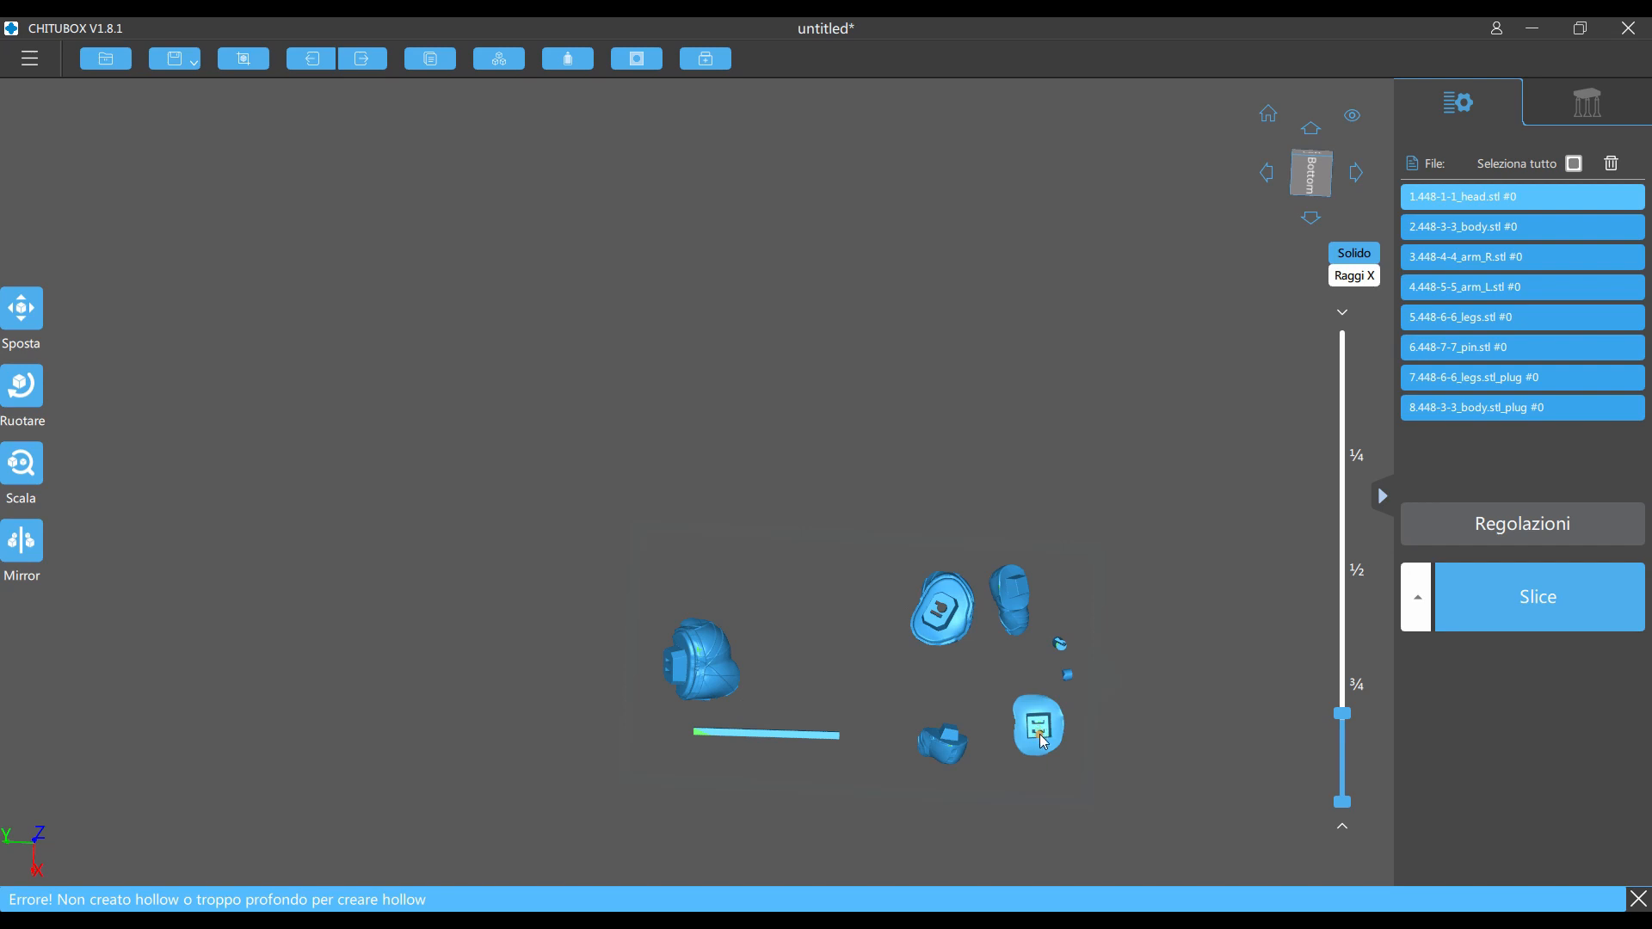
click(1040, 747)
click(1036, 742)
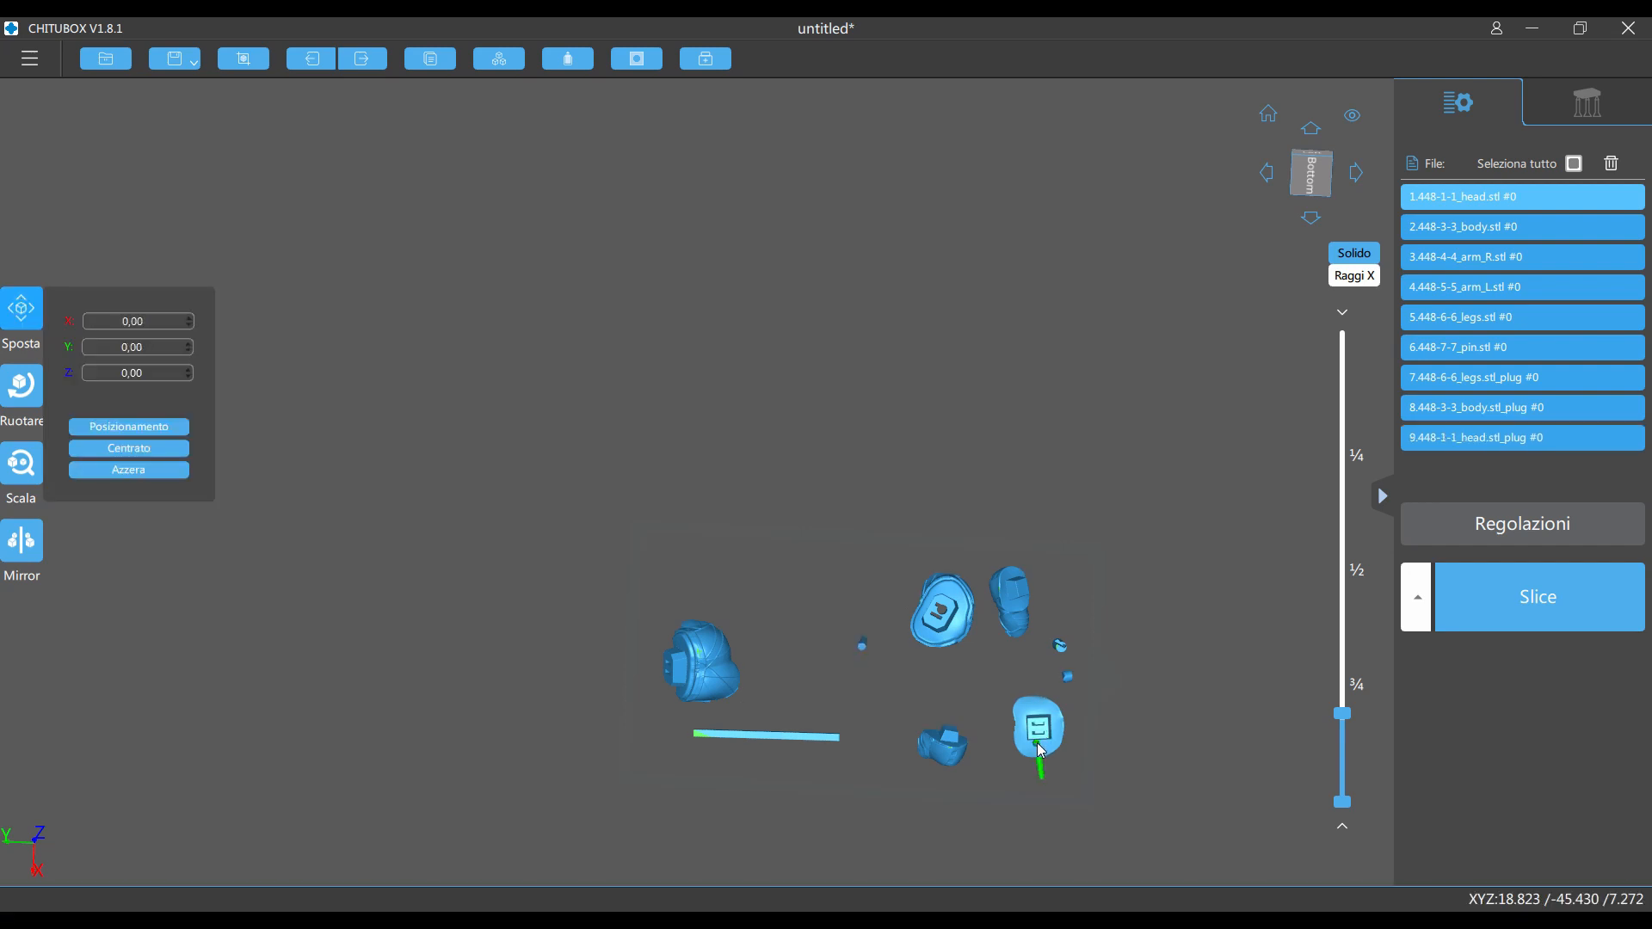
right_drag(1128, 698, 998, 844)
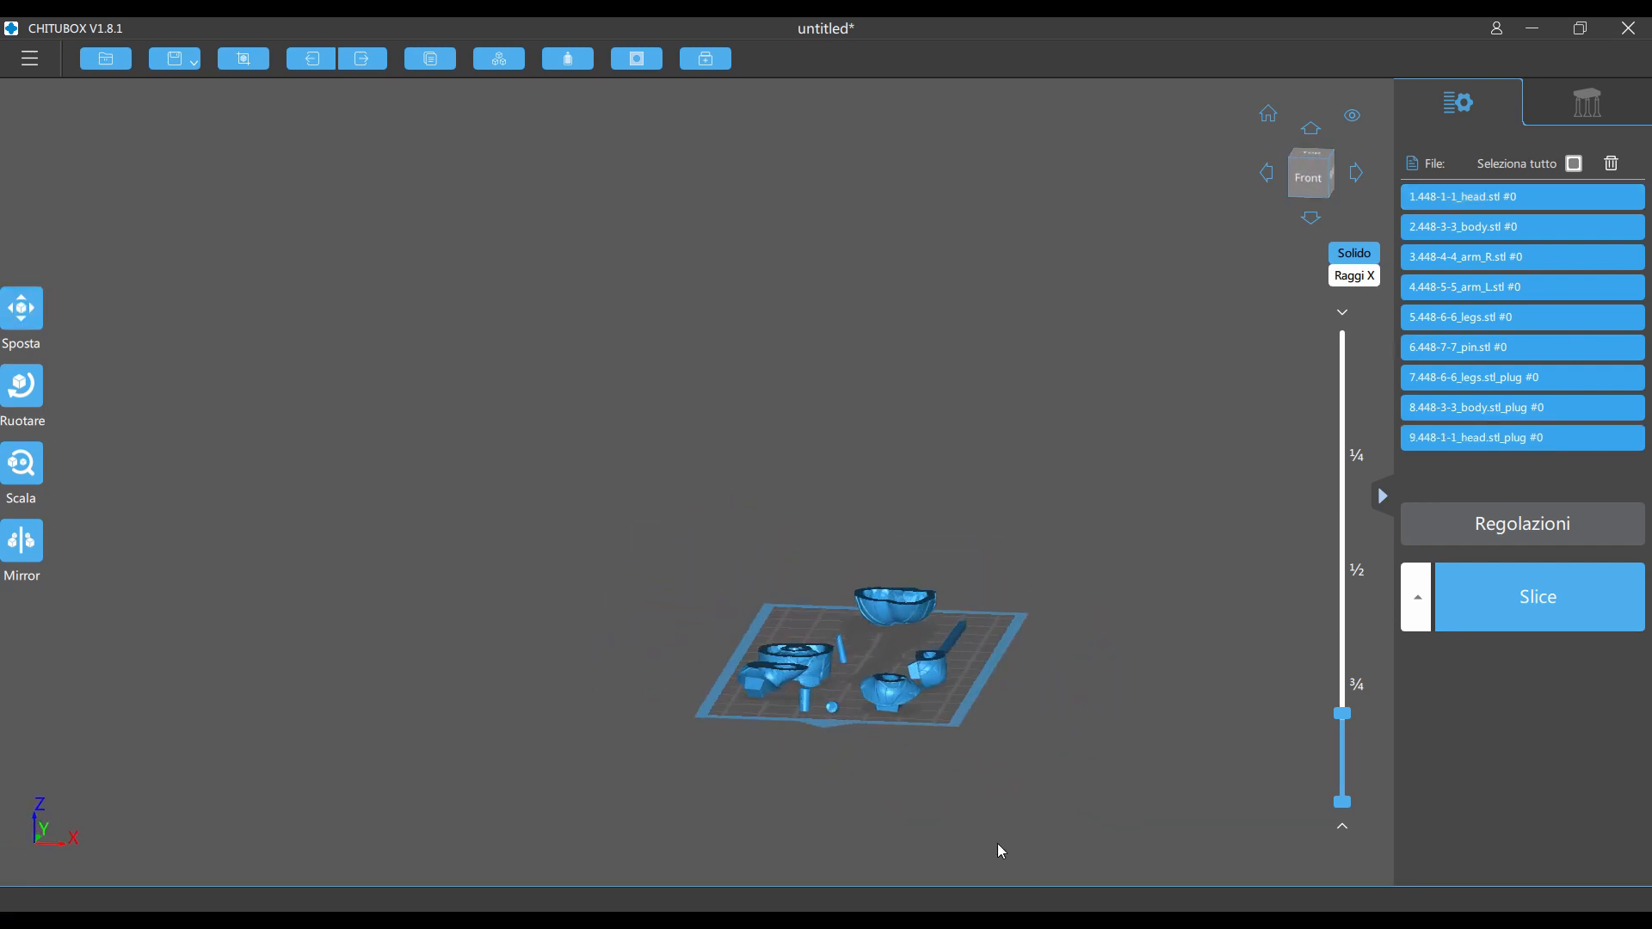
Restore the full-height display of the parts and drill drain holes in the shoulder ends of the right and left arms.
drag(1342, 715, 1342, 563)
right_drag(1222, 568, 1048, 667)
scroll(900, 663, up, 8)
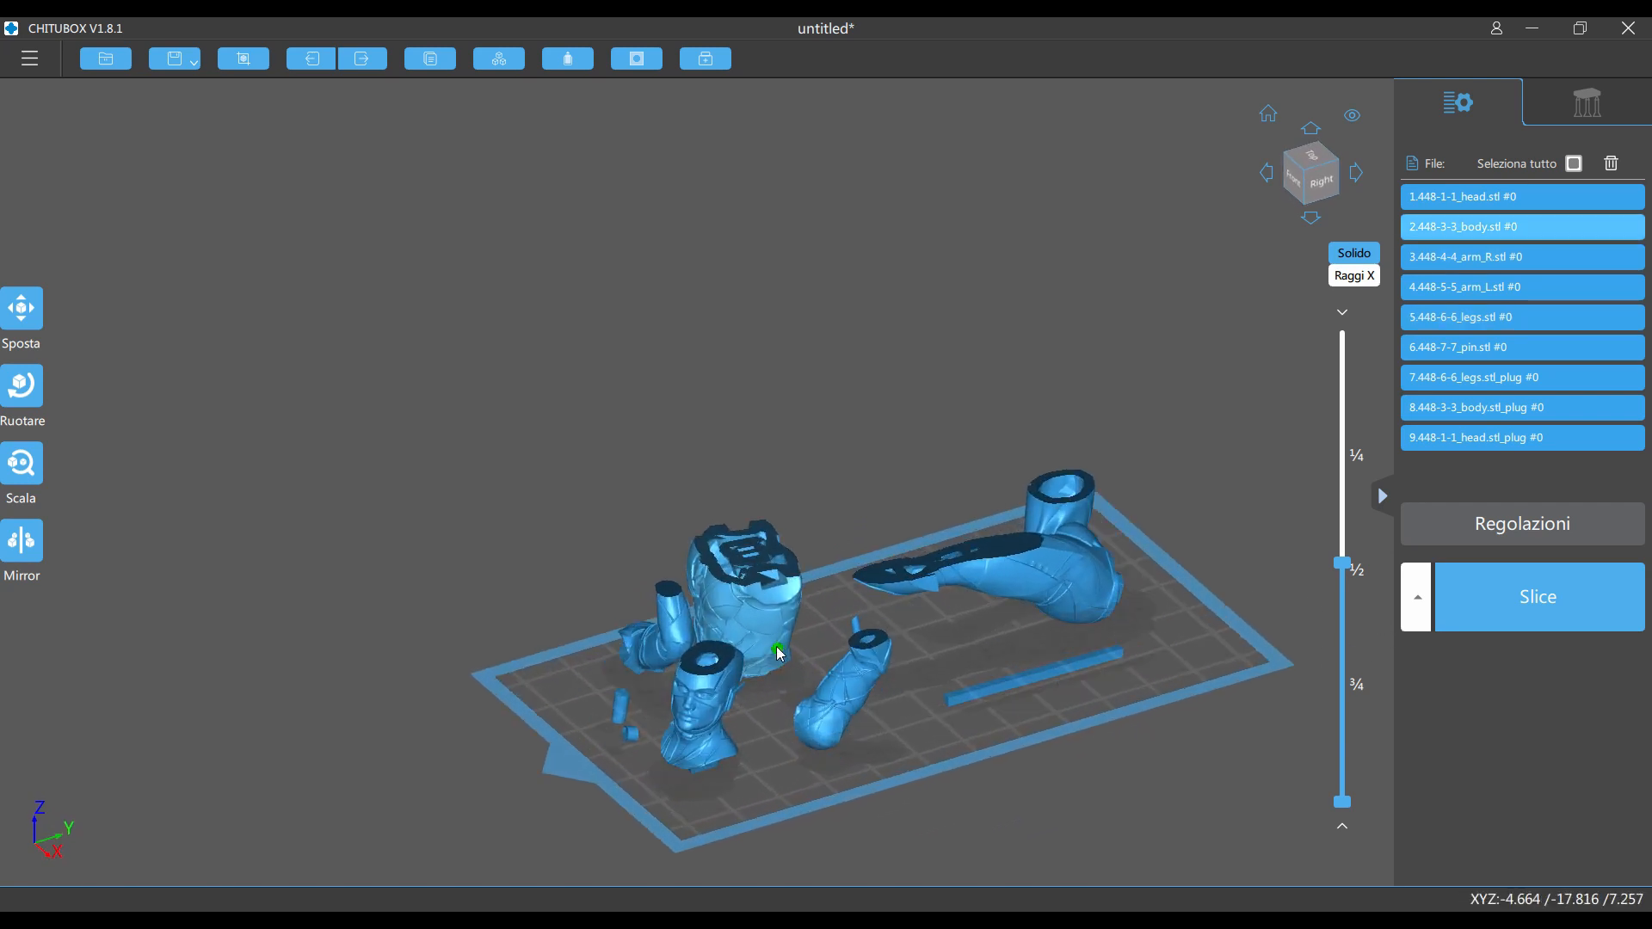
drag(1341, 563, 1158, 329)
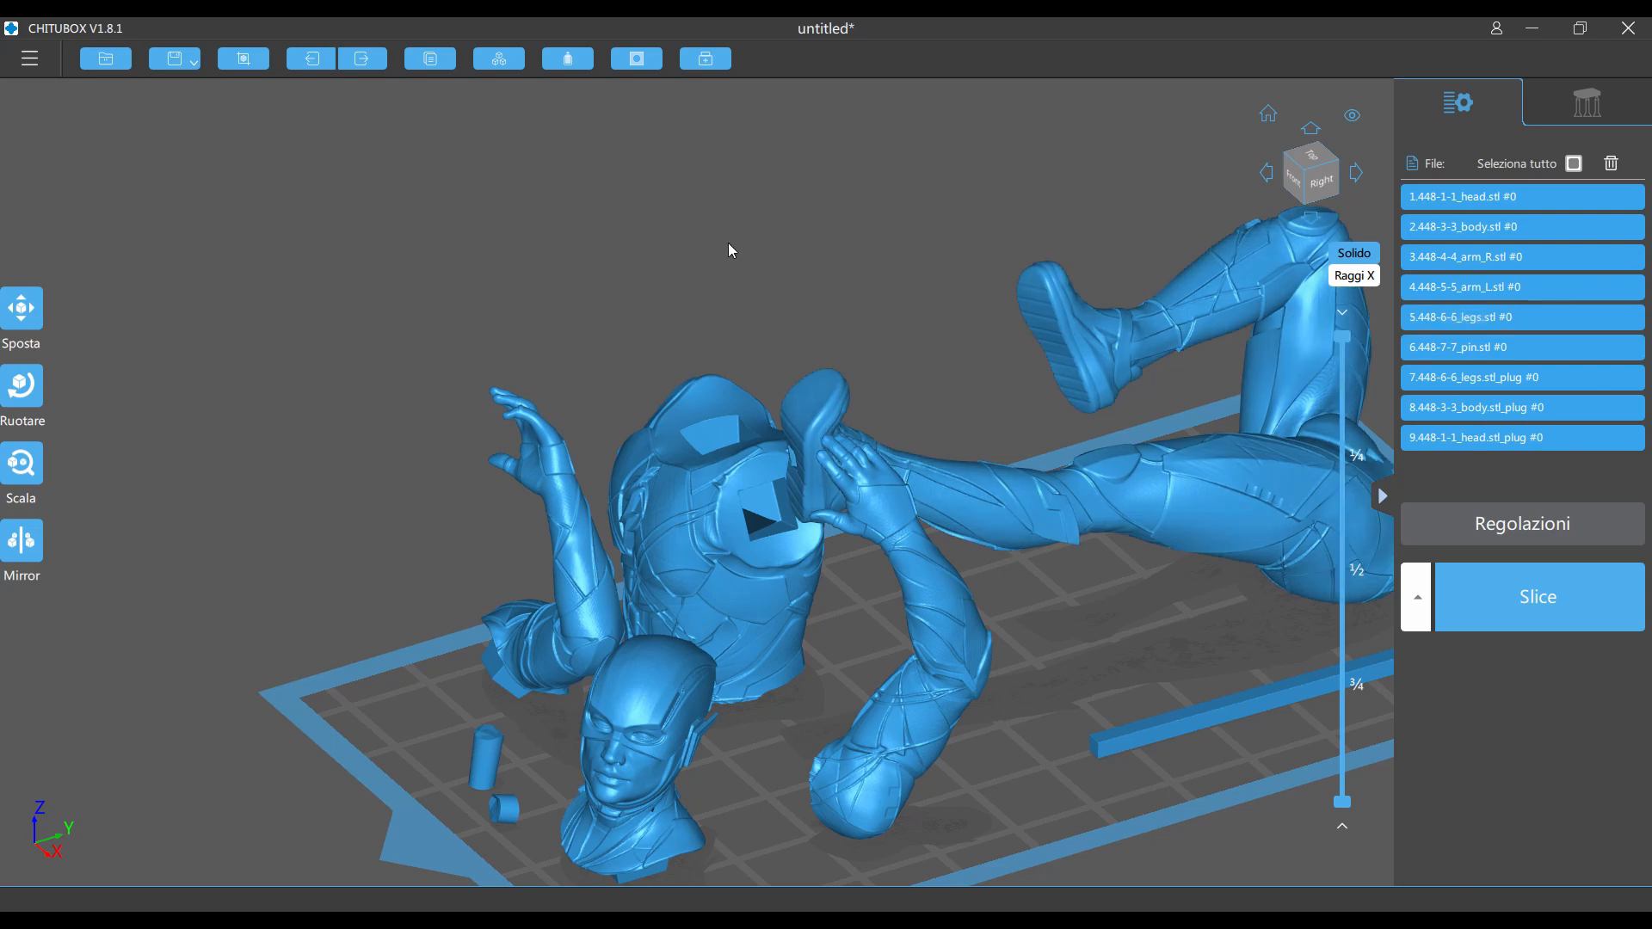
drag(728, 243, 922, 115)
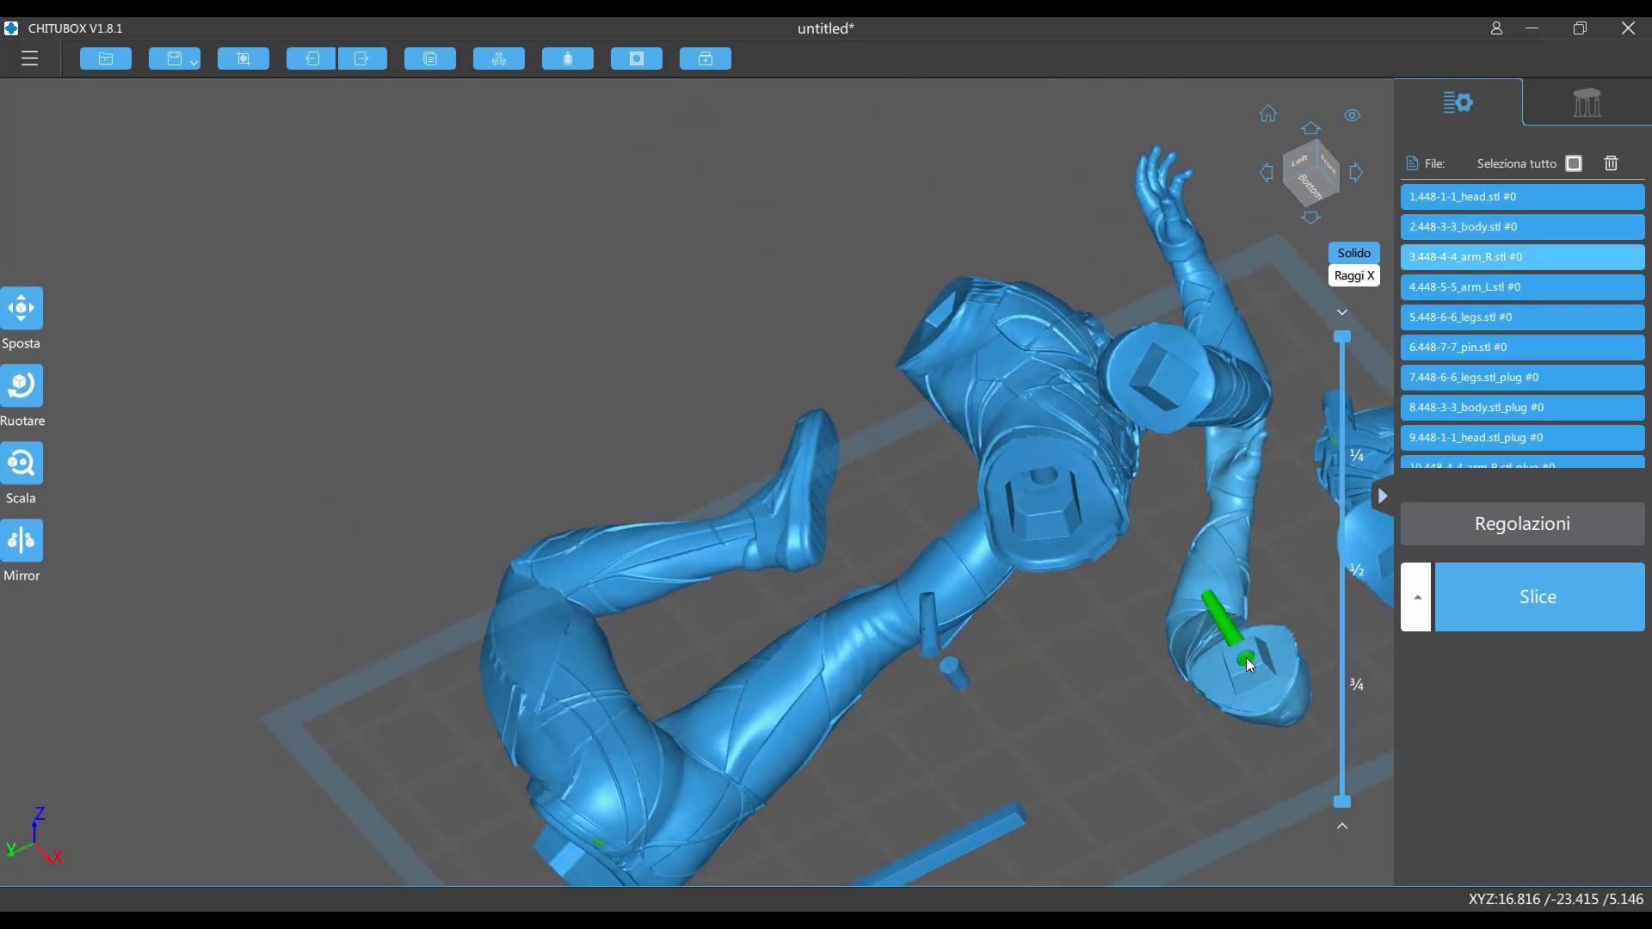
right_drag(1312, 594, 1272, 563)
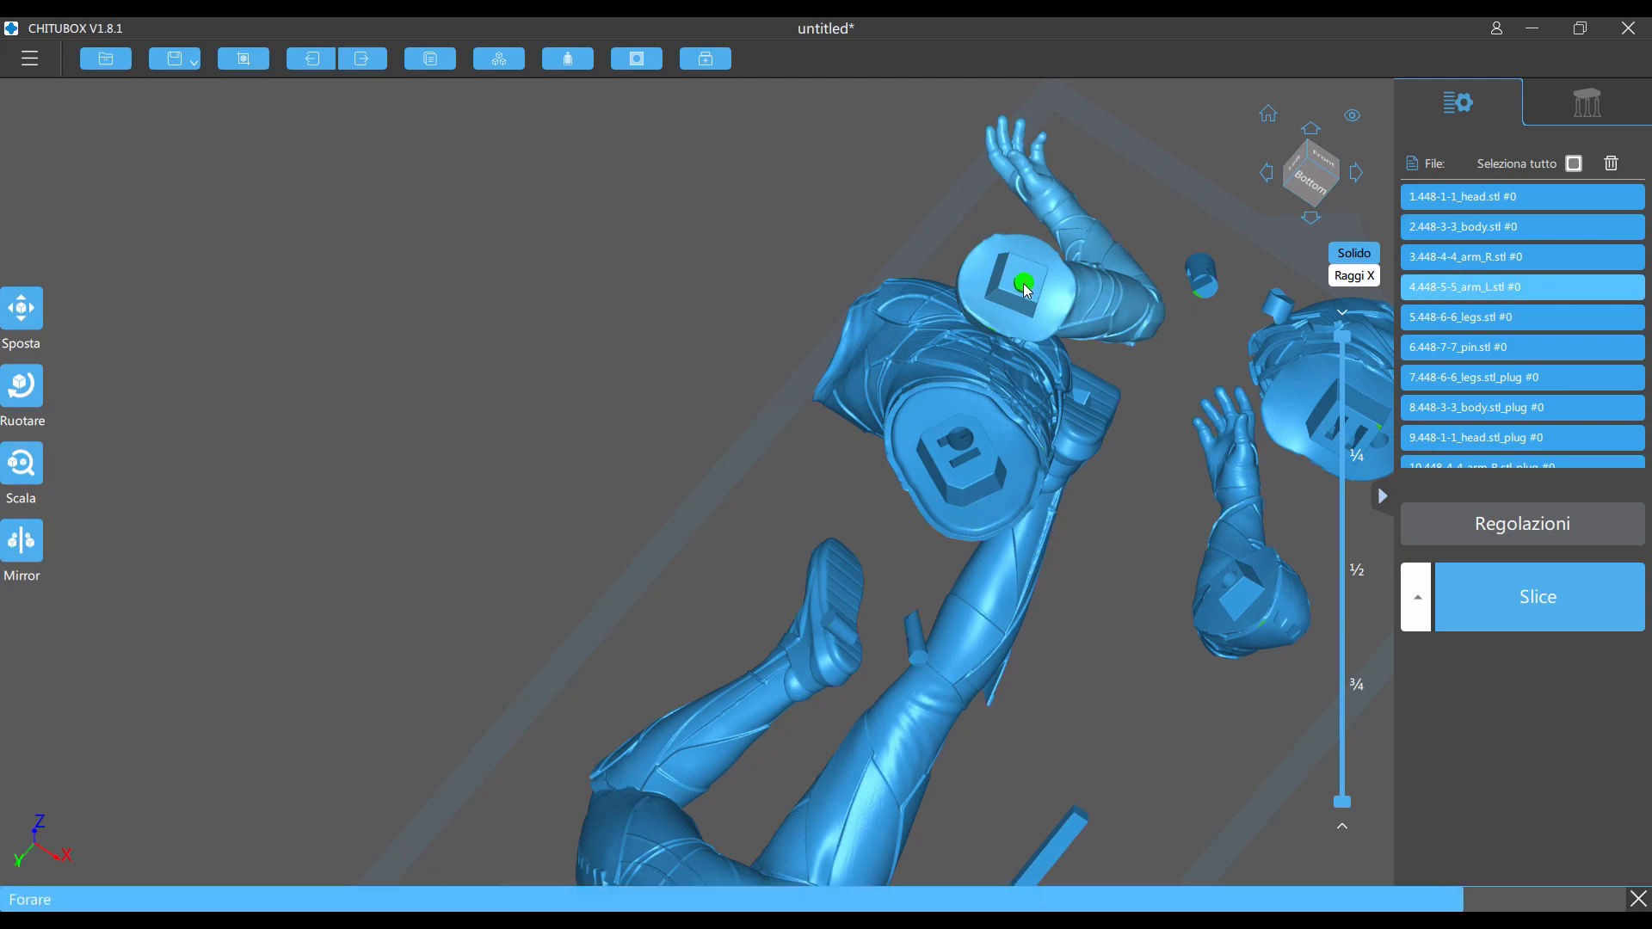
Delete the five drilled-out plug pieces of the legs, body, head, right arm and left arm from the file list.
right_drag(1128, 258, 1374, 473)
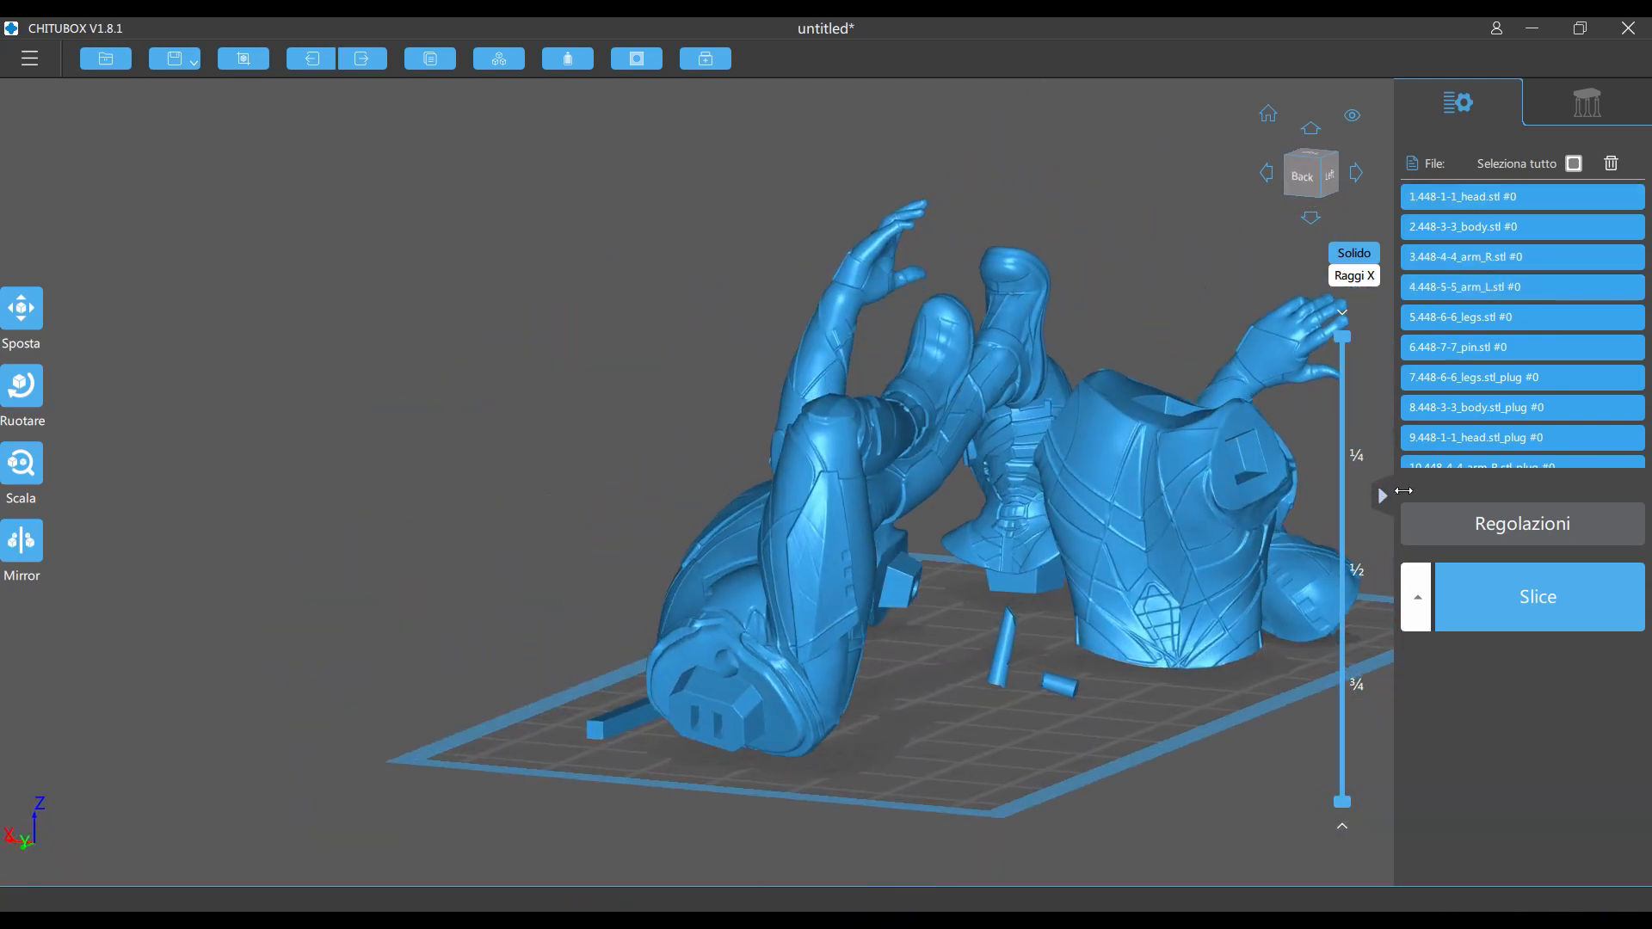
right_drag(962, 602, 811, 634)
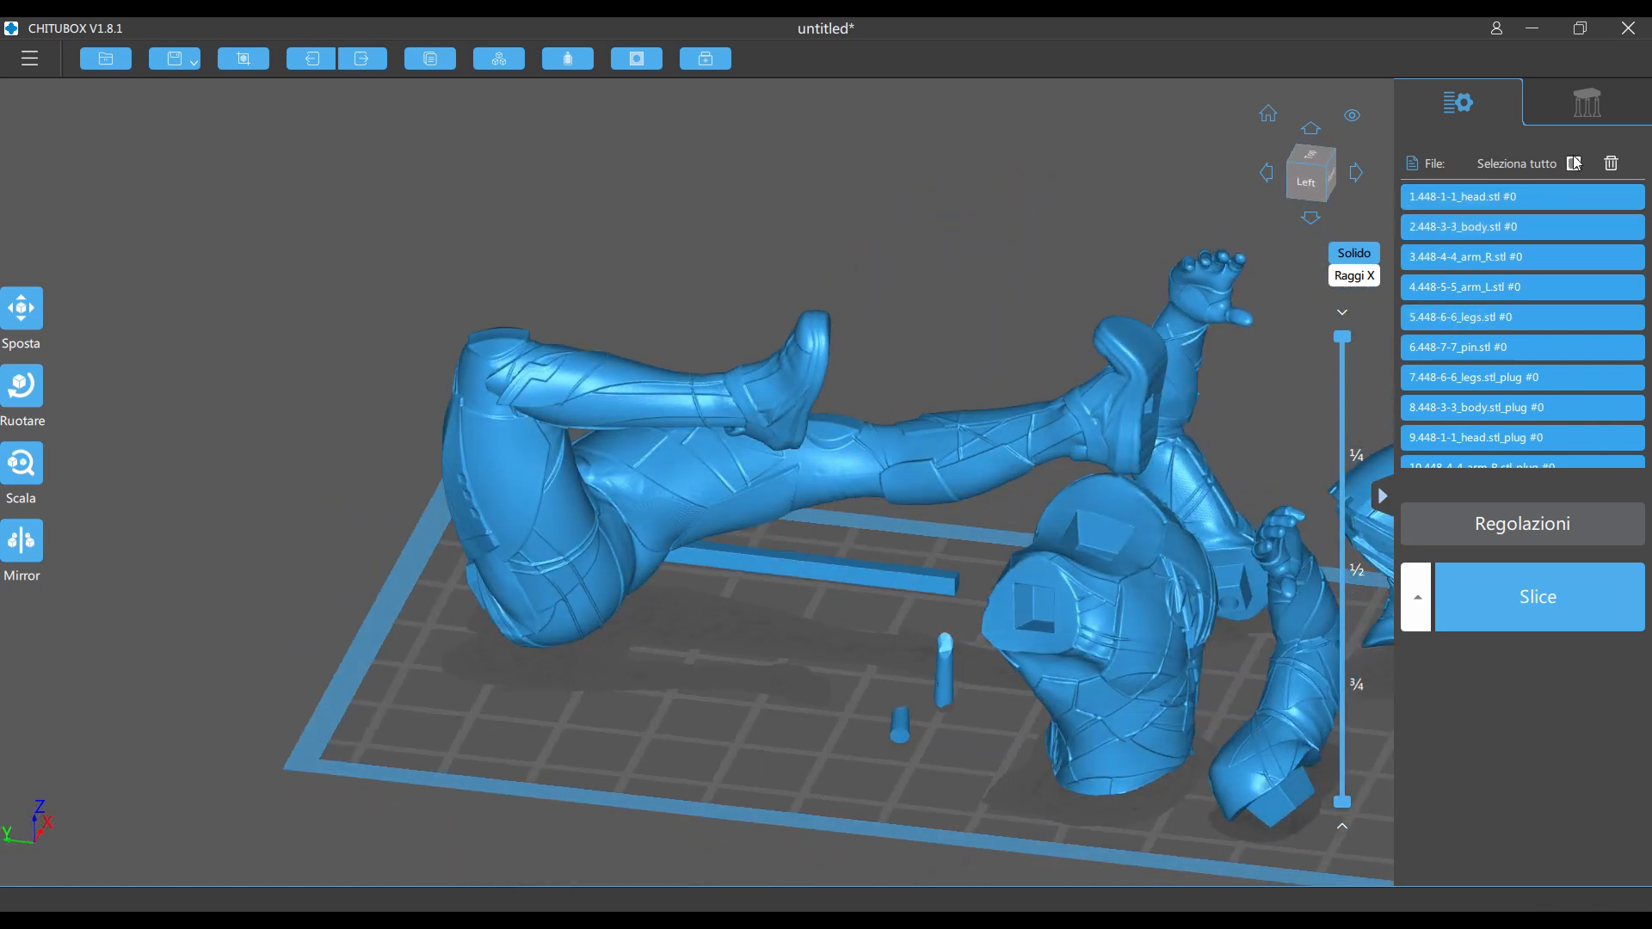
click(1574, 164)
scroll(1554, 341, down, 1)
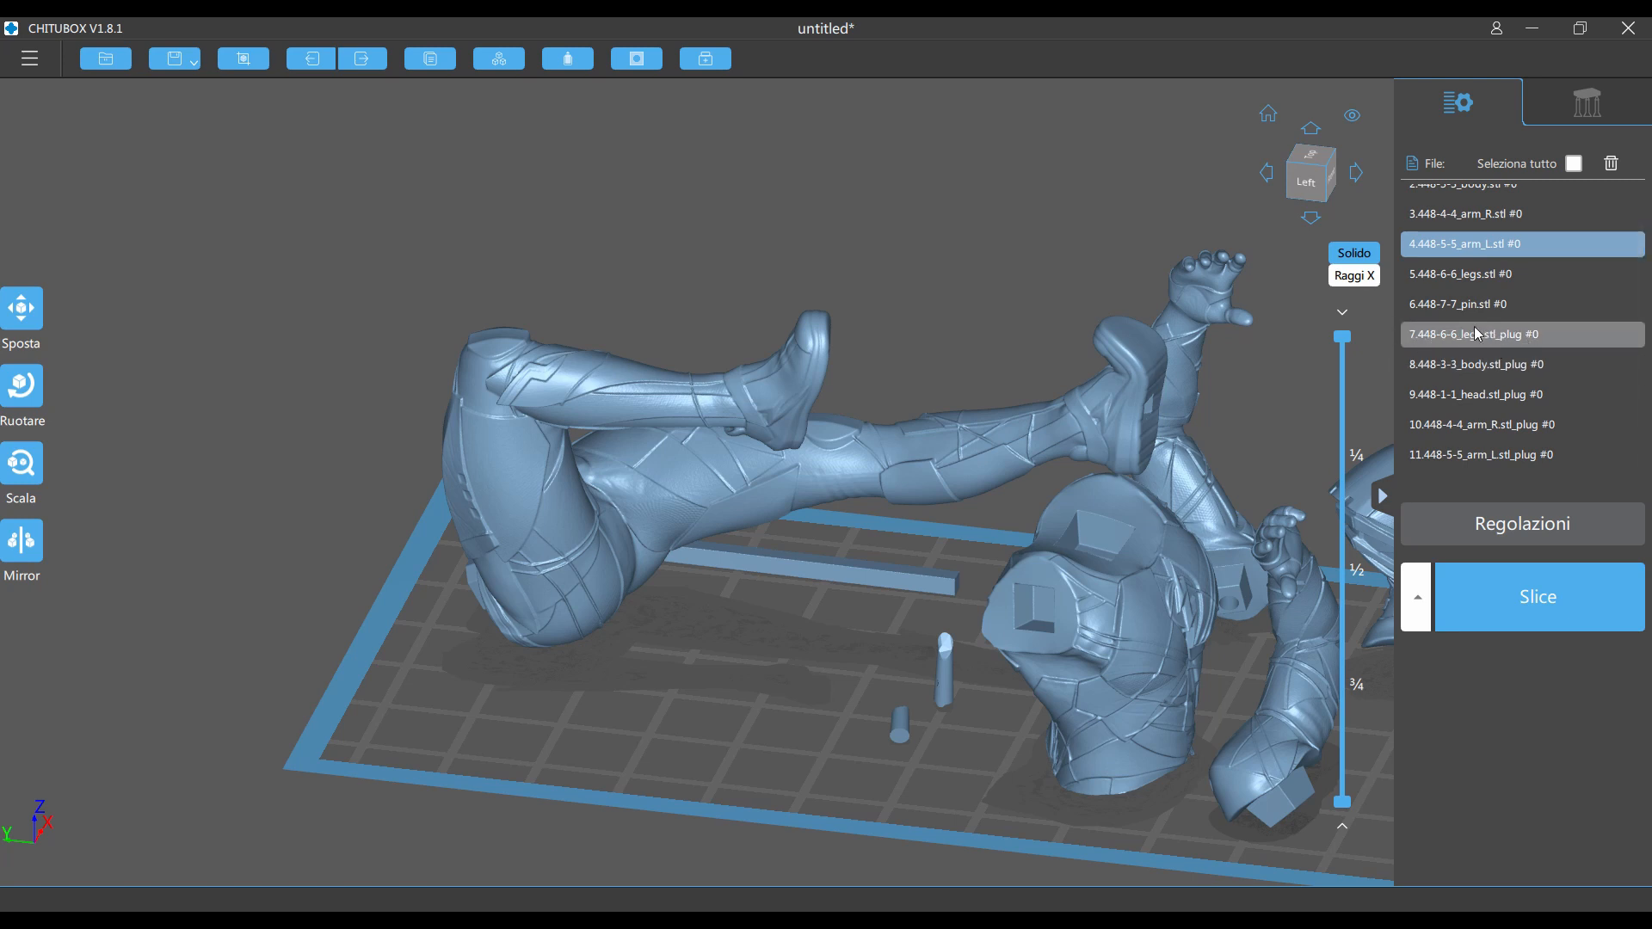
click(1527, 337)
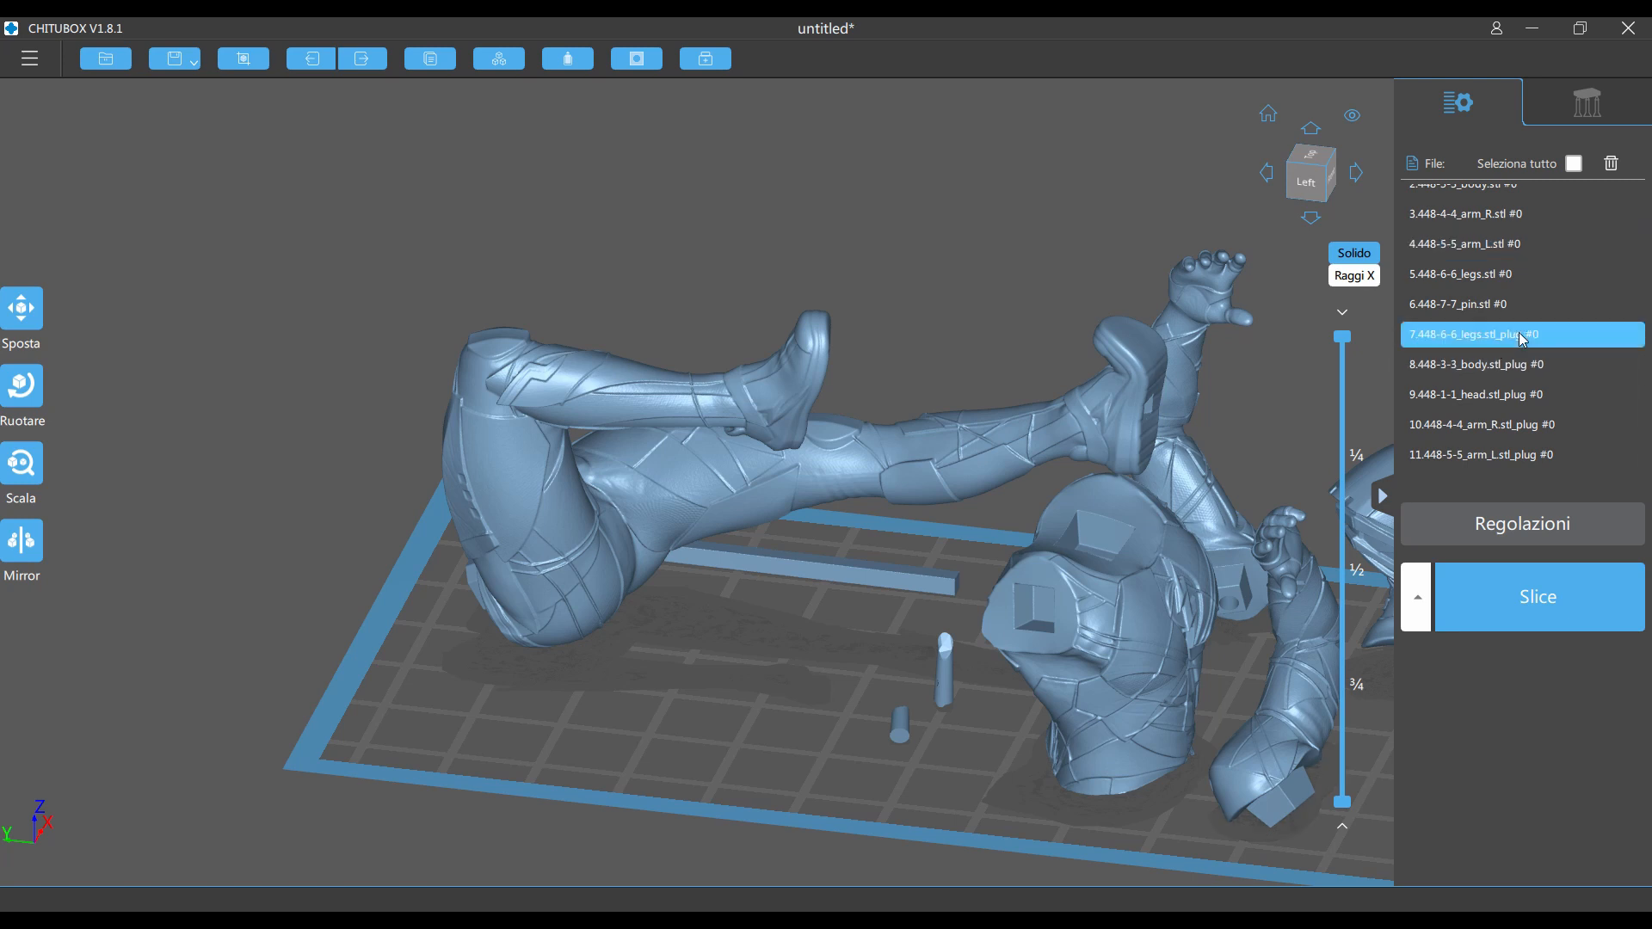
shift+click(1492, 454)
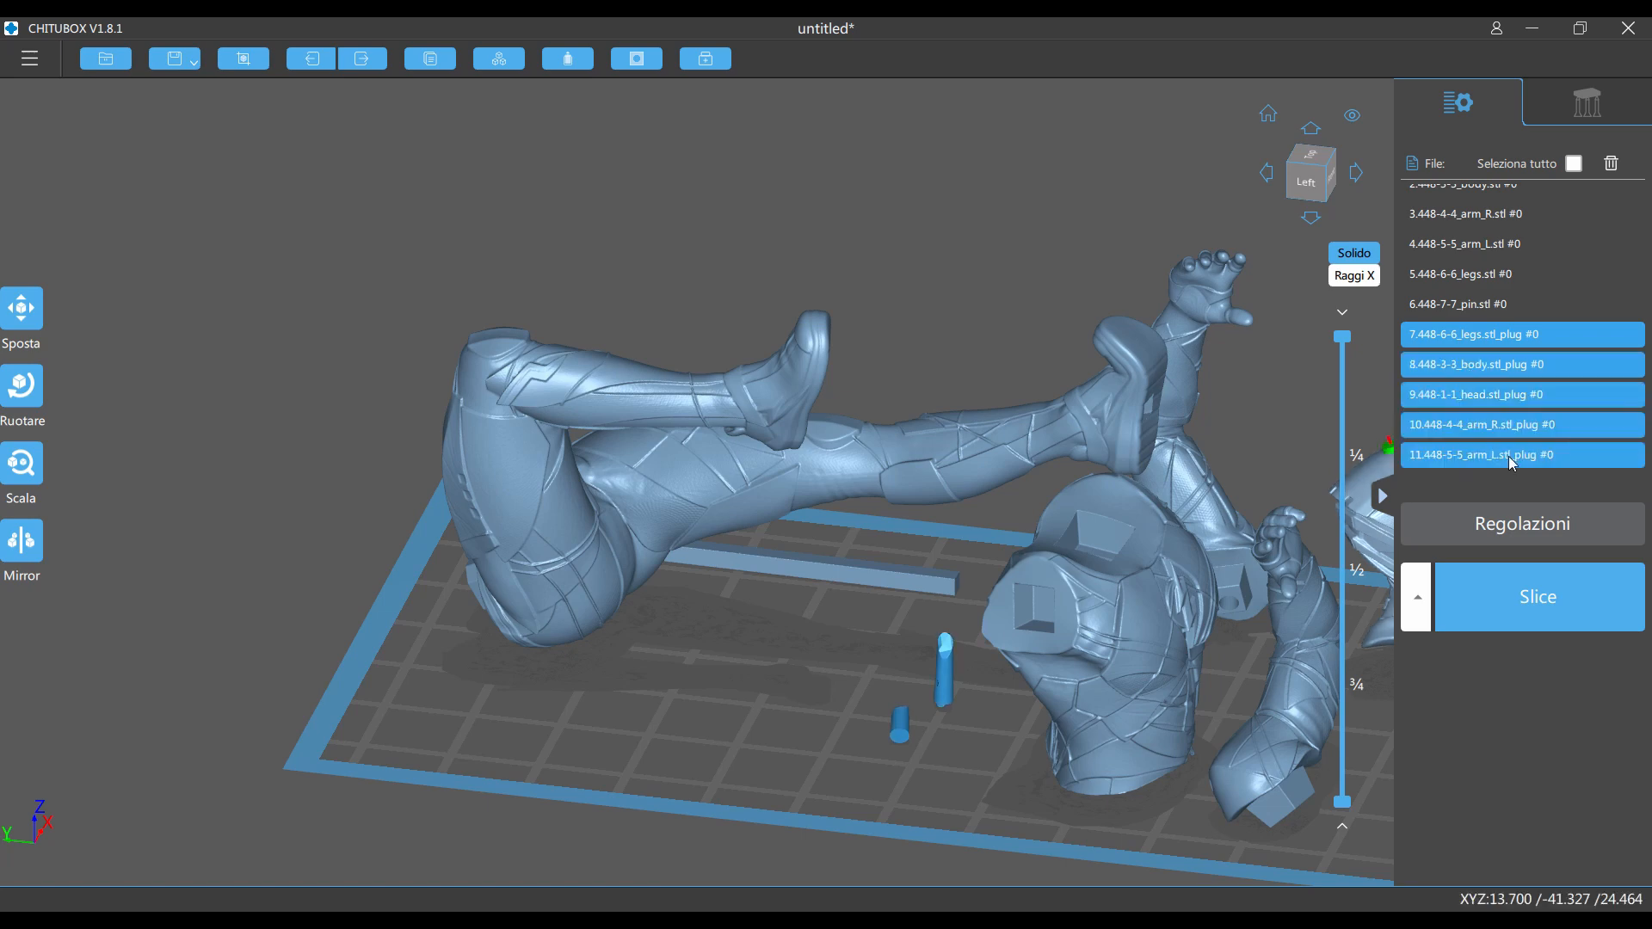
click(1611, 168)
Select all six remaining parts and set their Z-axis lift to 3.00 mm in the support settings.
mouse_move(924, 265)
right_down()
mouse_move(942, 329)
mouse_move(937, 270)
right_up()
scroll(963, 342, down, 5)
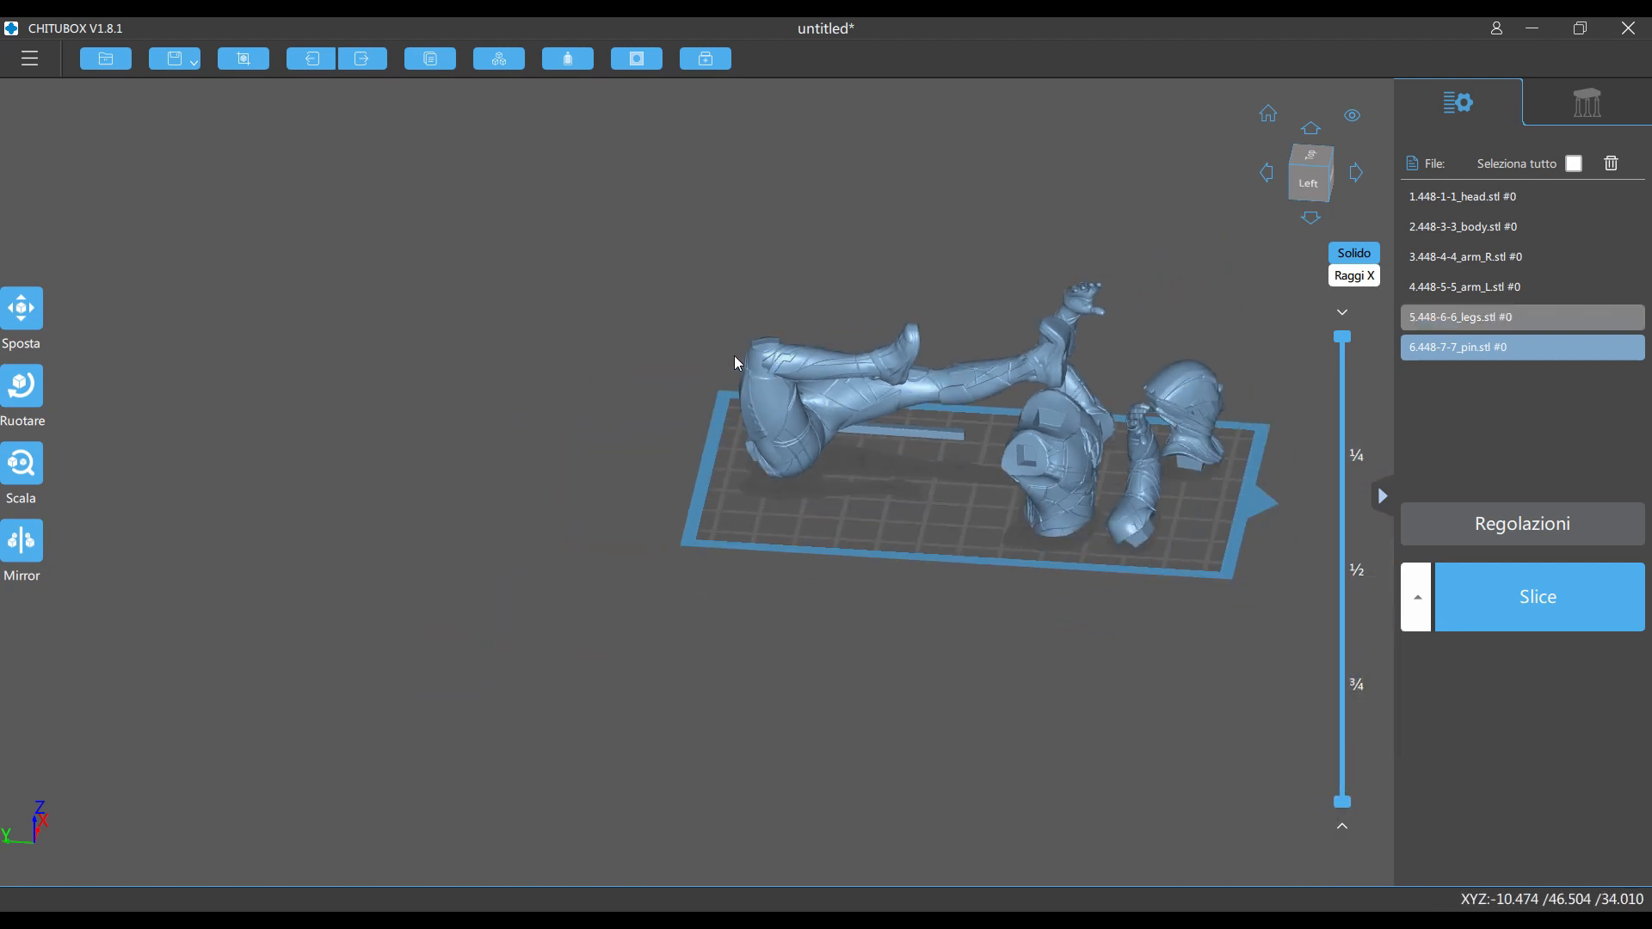
right_drag(735, 354, 999, 269)
scroll(922, 318, up, 5)
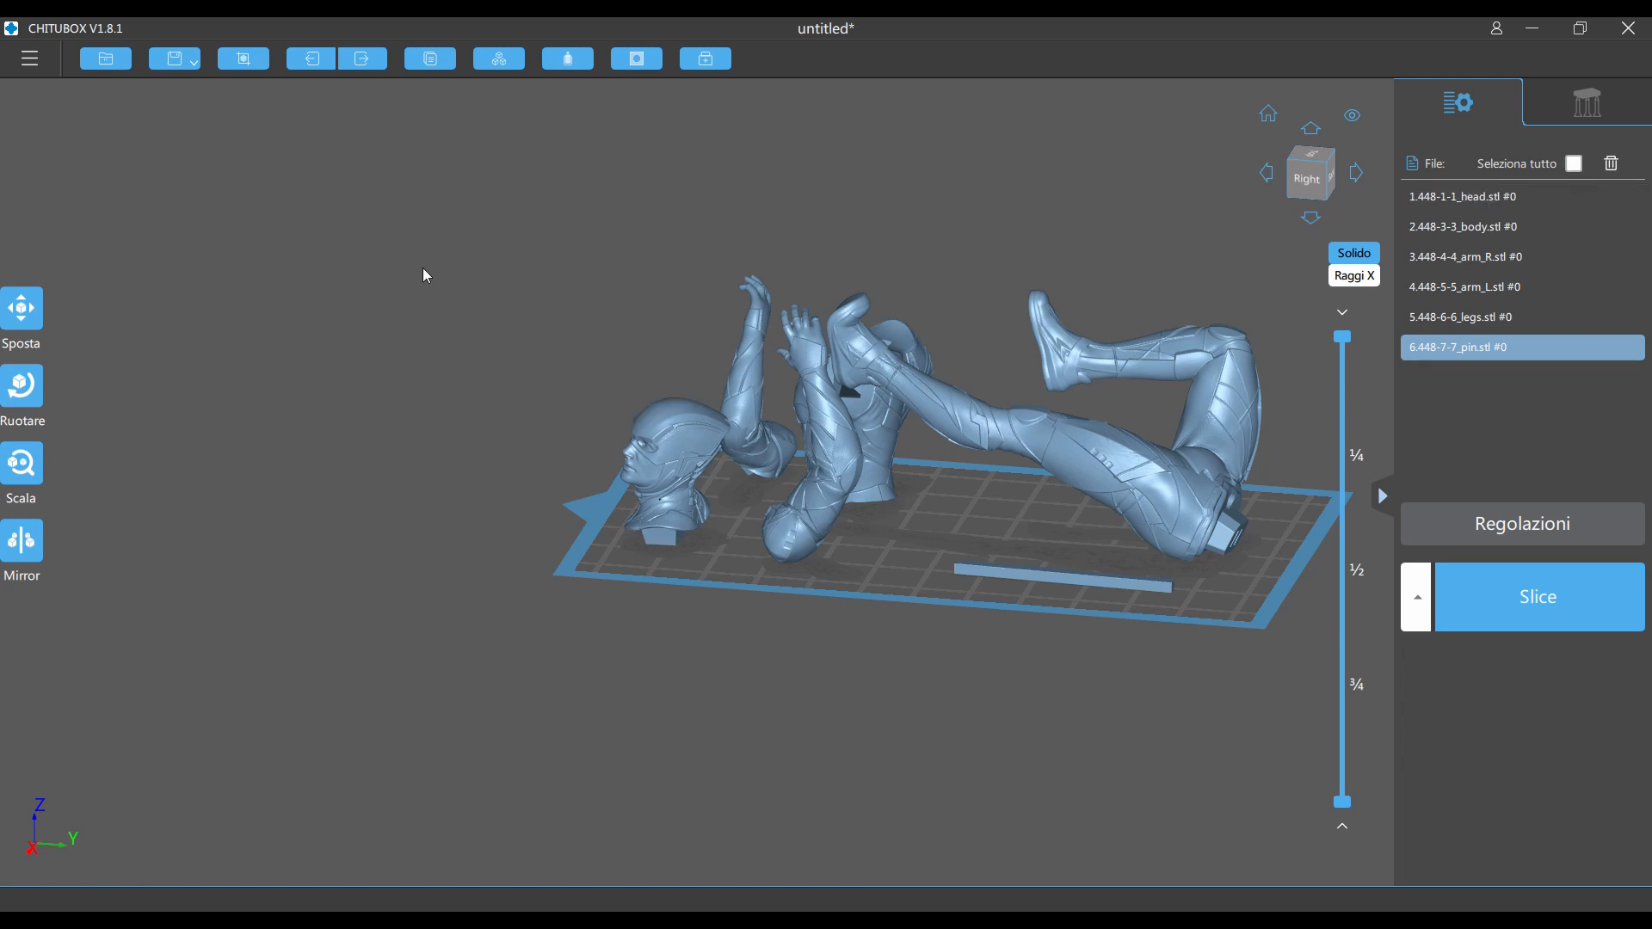
click(1573, 164)
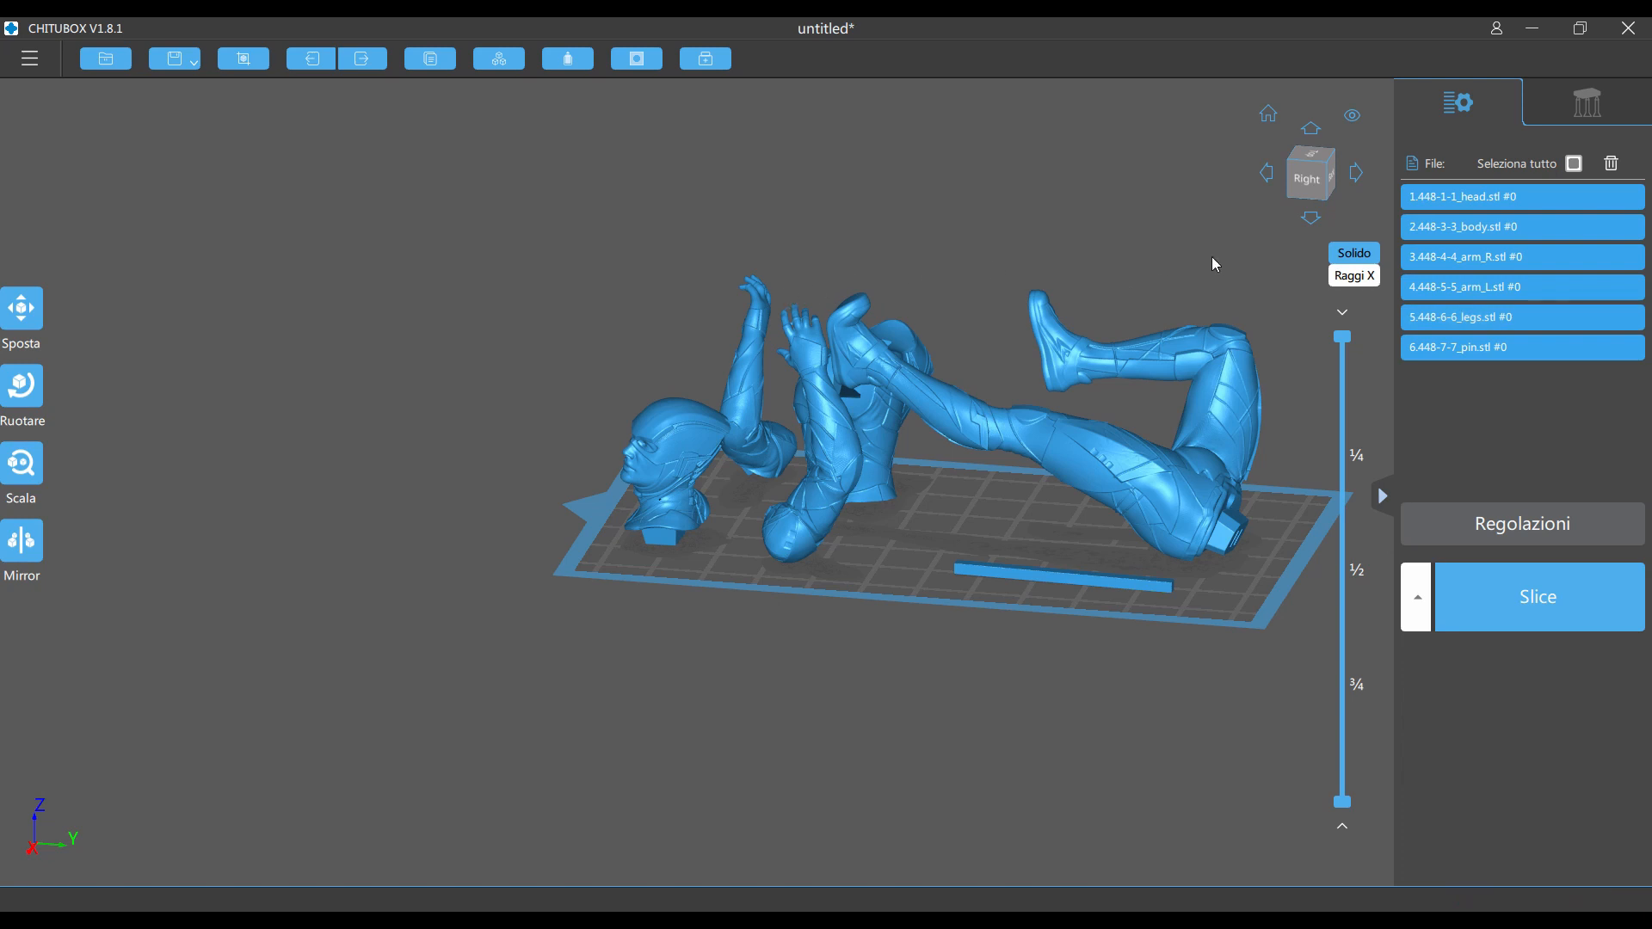
click(1598, 101)
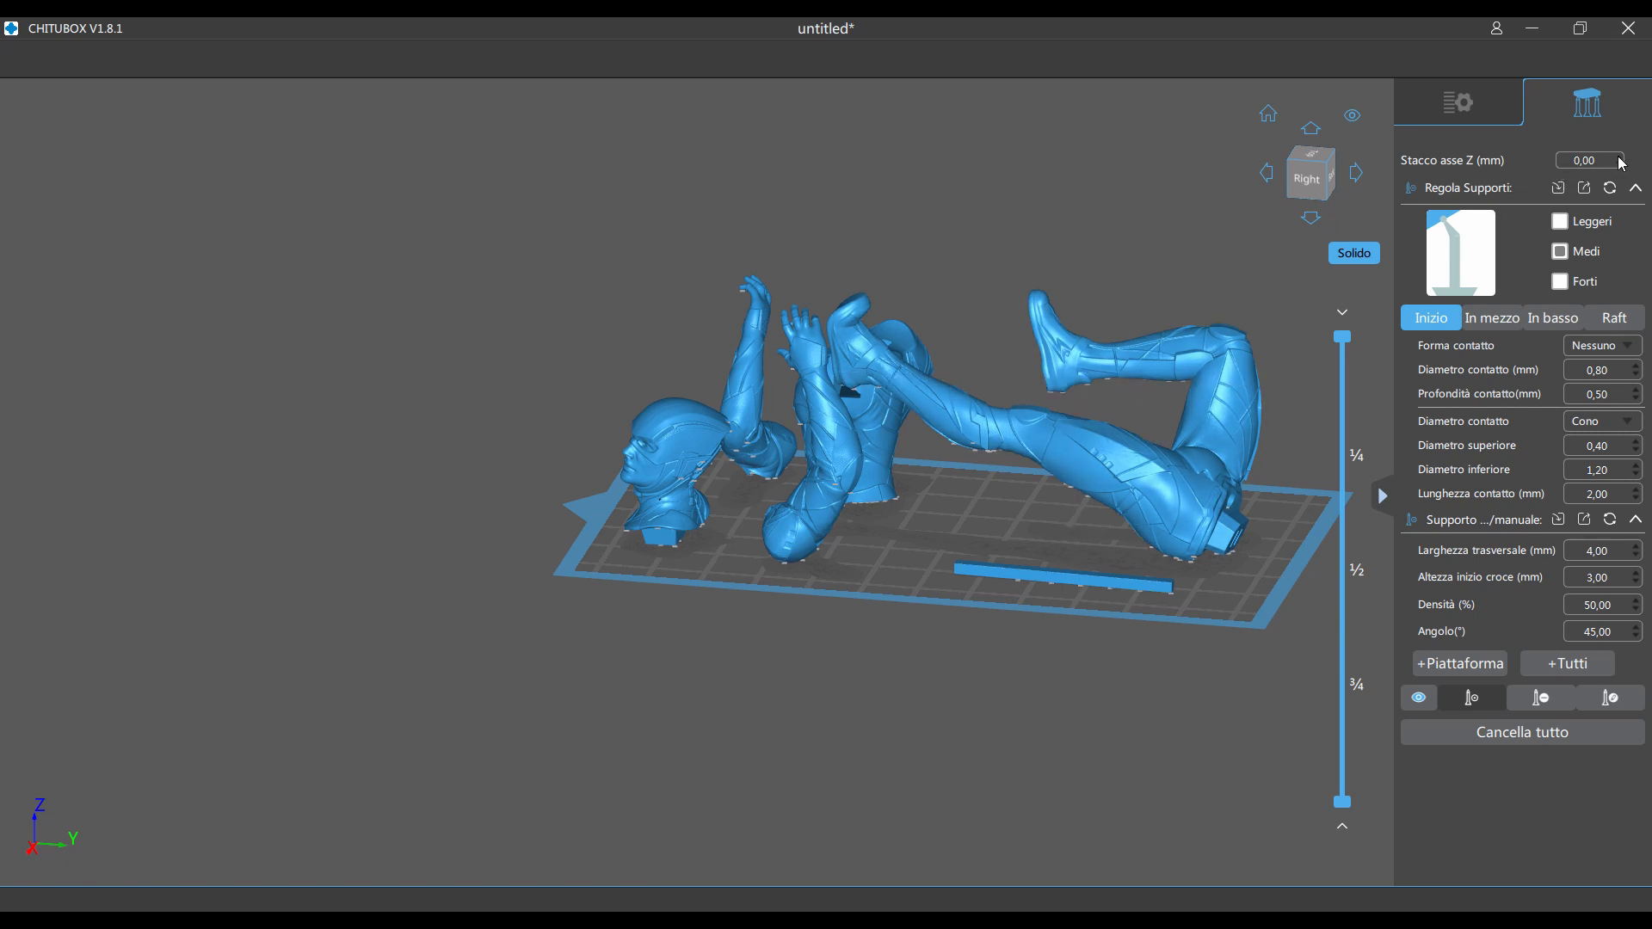
scroll(1621, 162, up, 5)
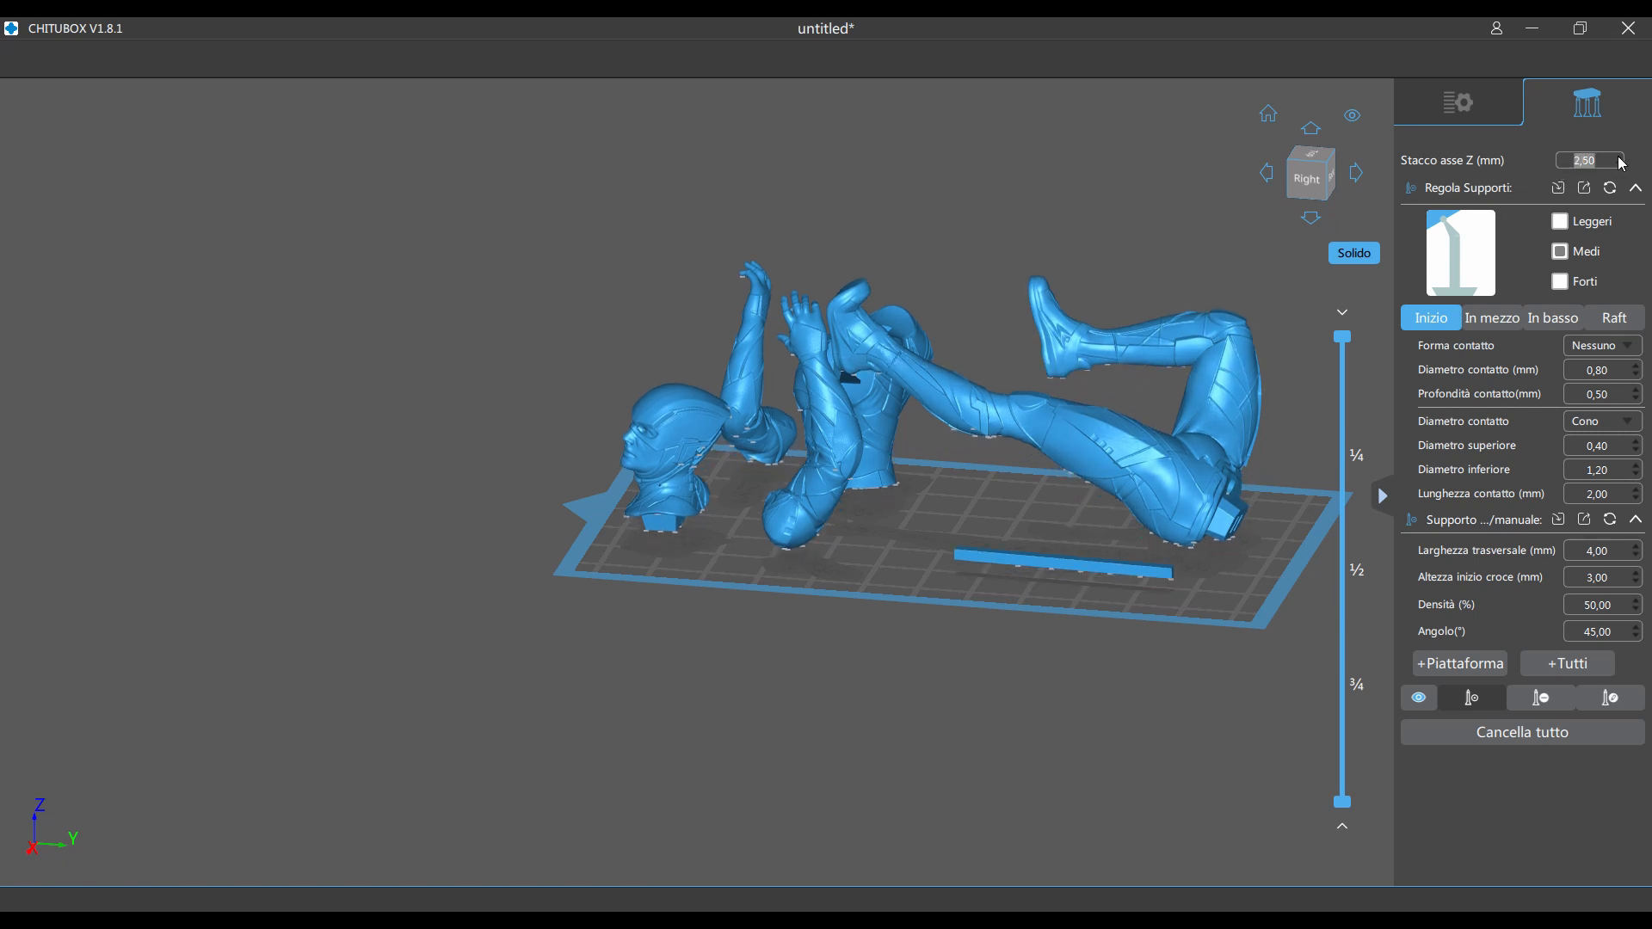
scroll(1621, 163, up, 1)
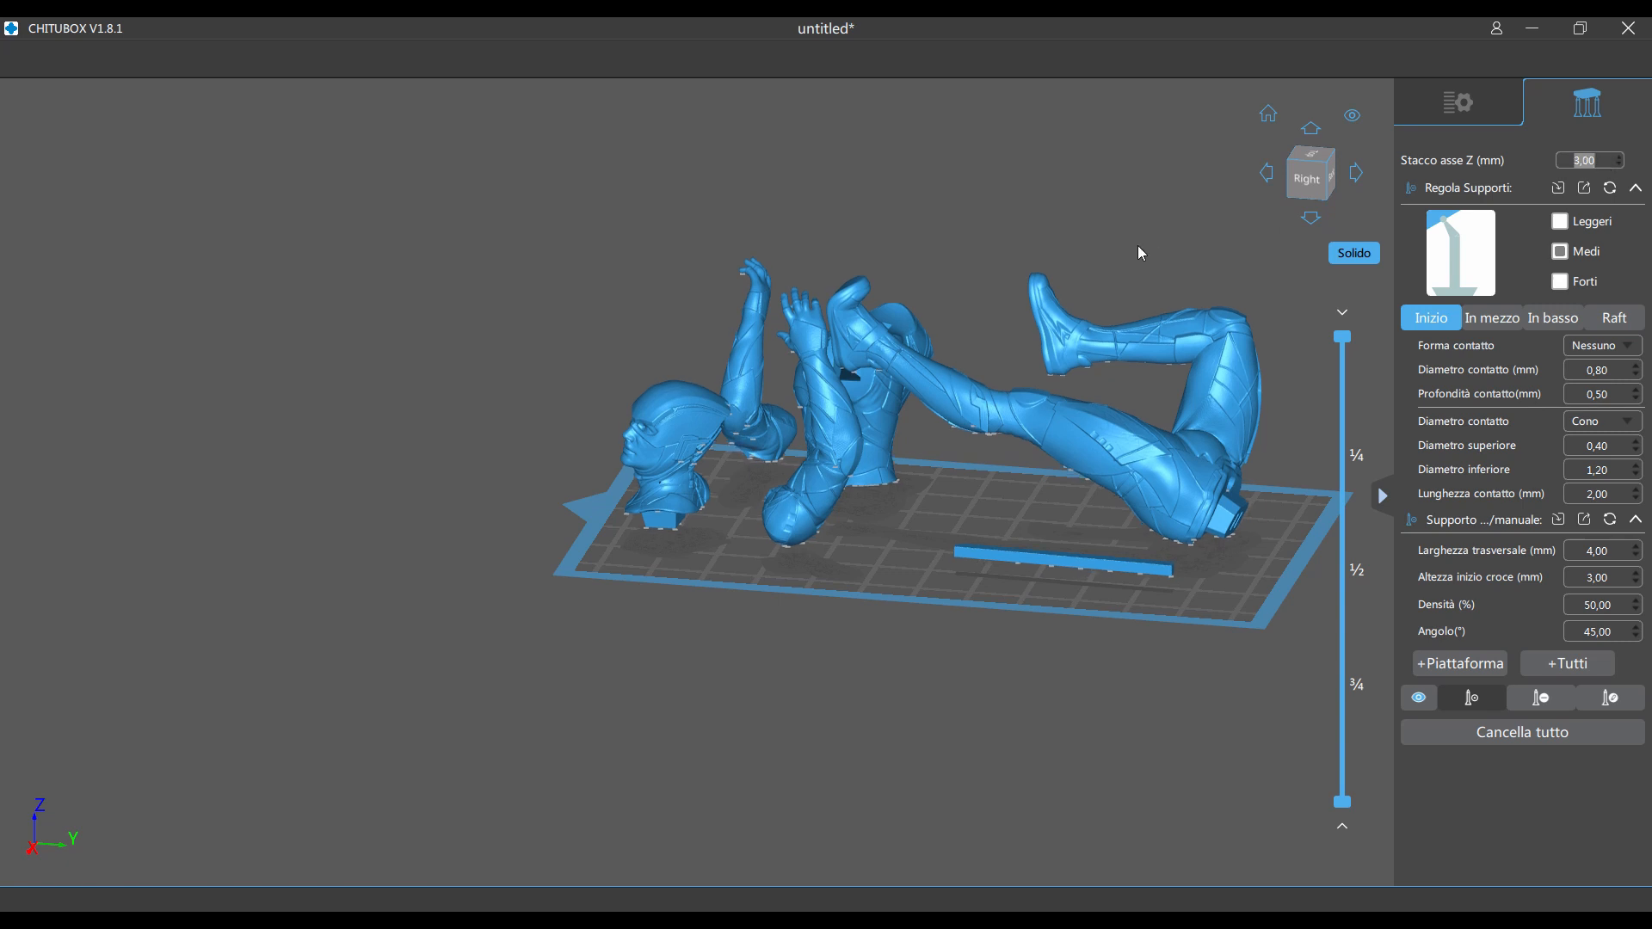
right_drag(606, 444, 959, 265)
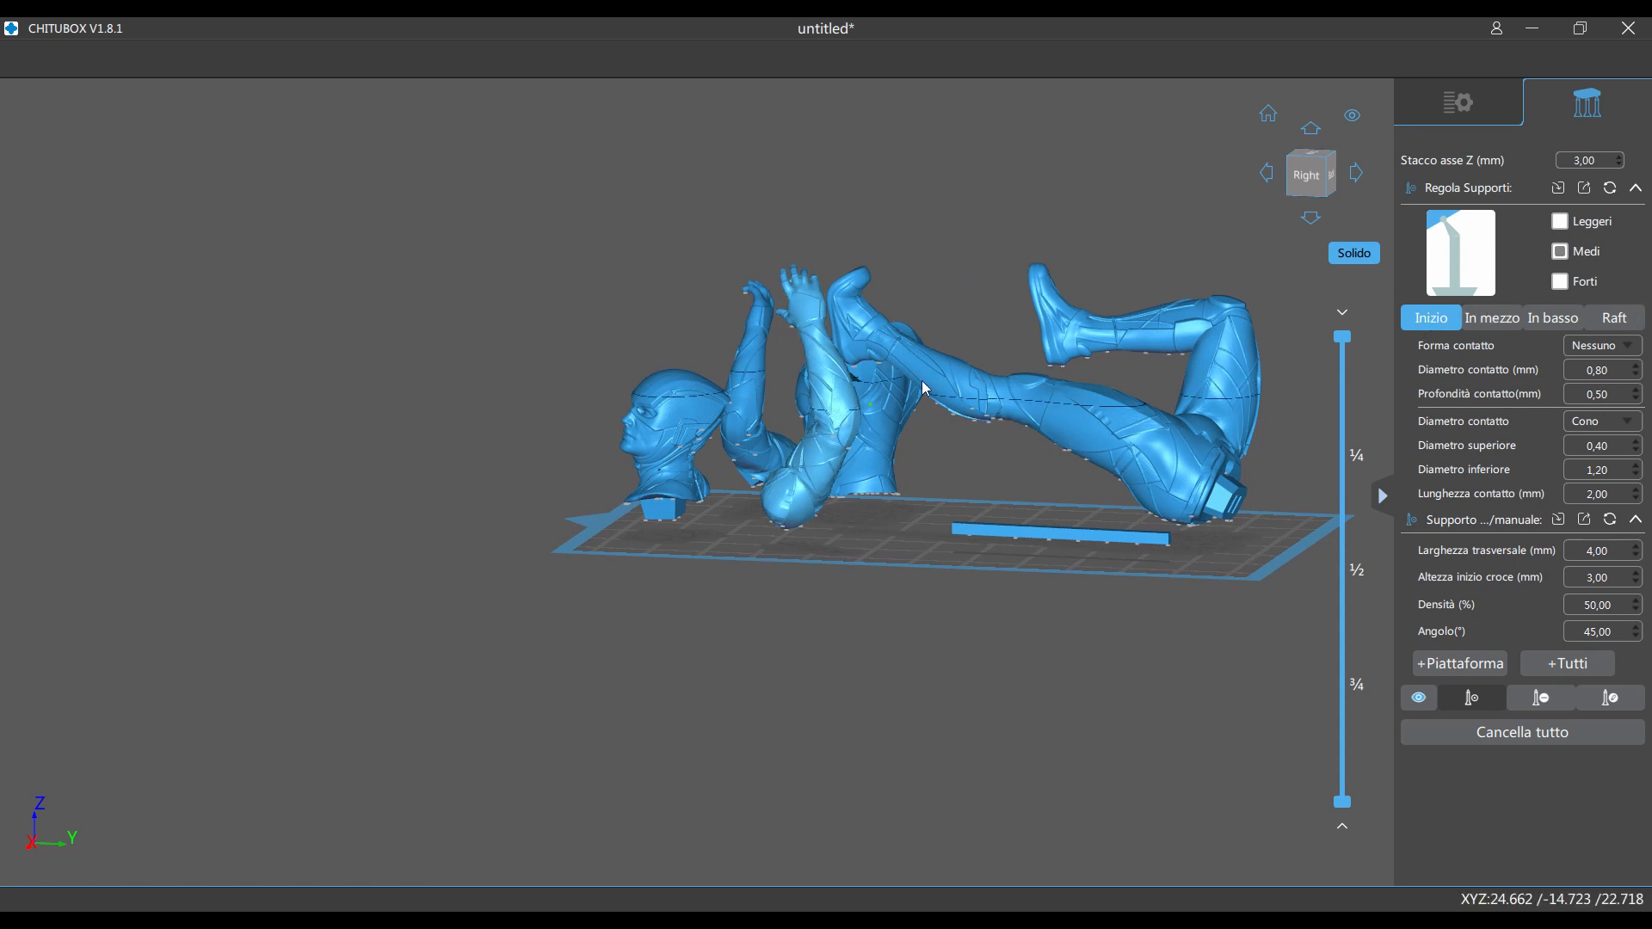
right_drag(1273, 318, 1502, 131)
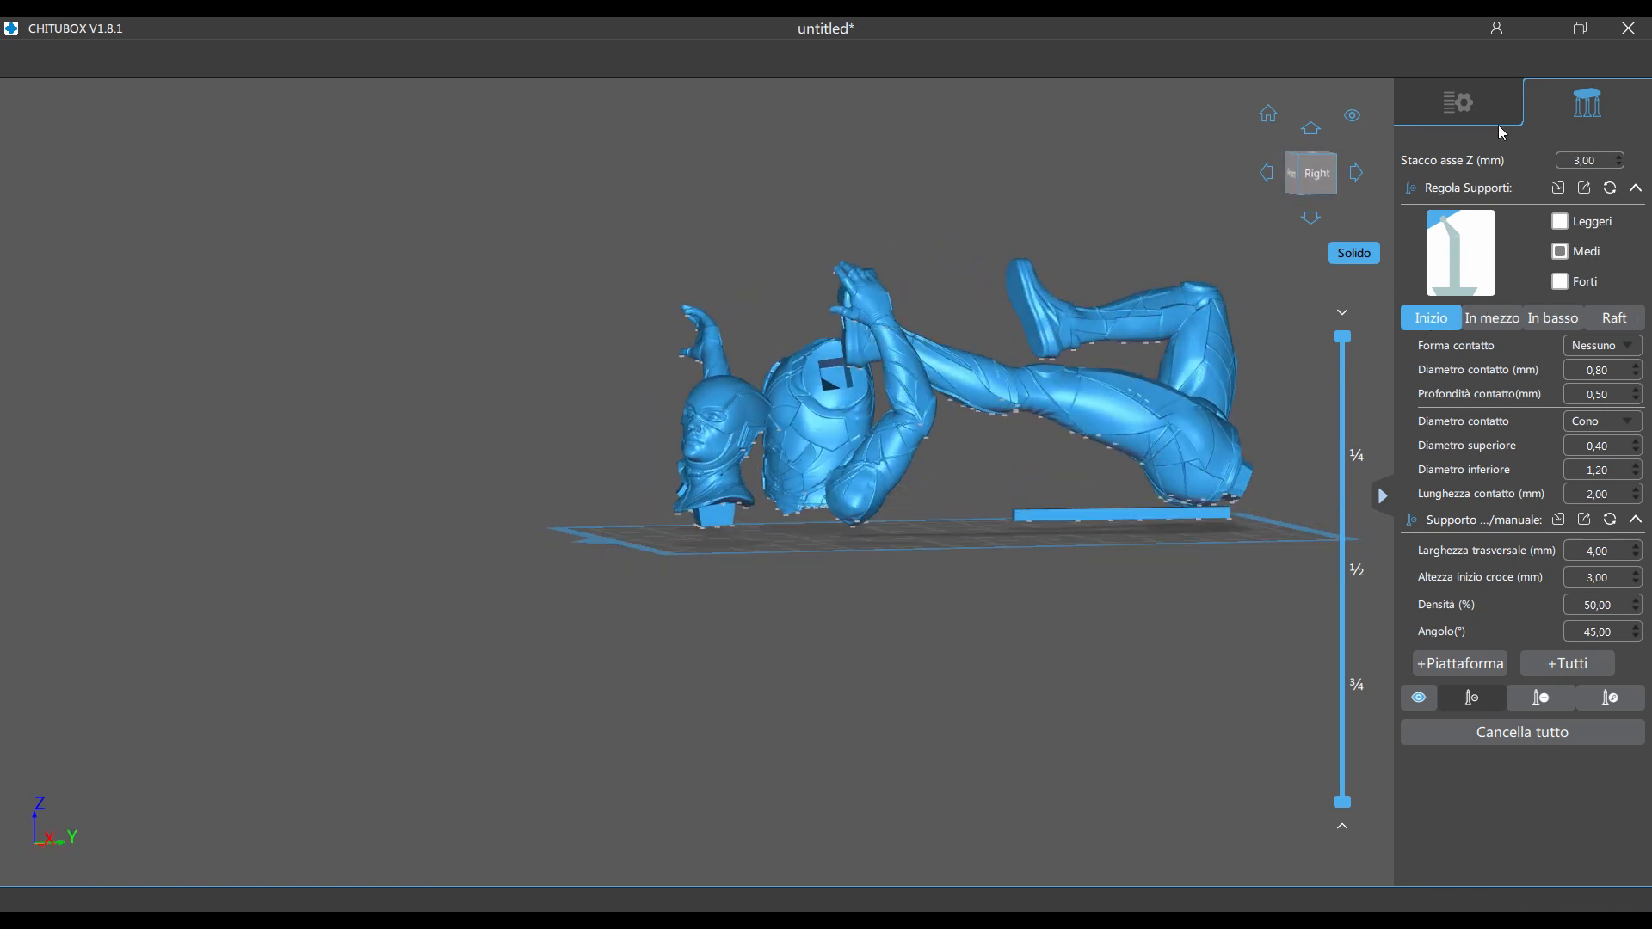
Select only the pin for supporting, choose light supports and set the raft shape to Skate.
click(1456, 104)
click(1574, 163)
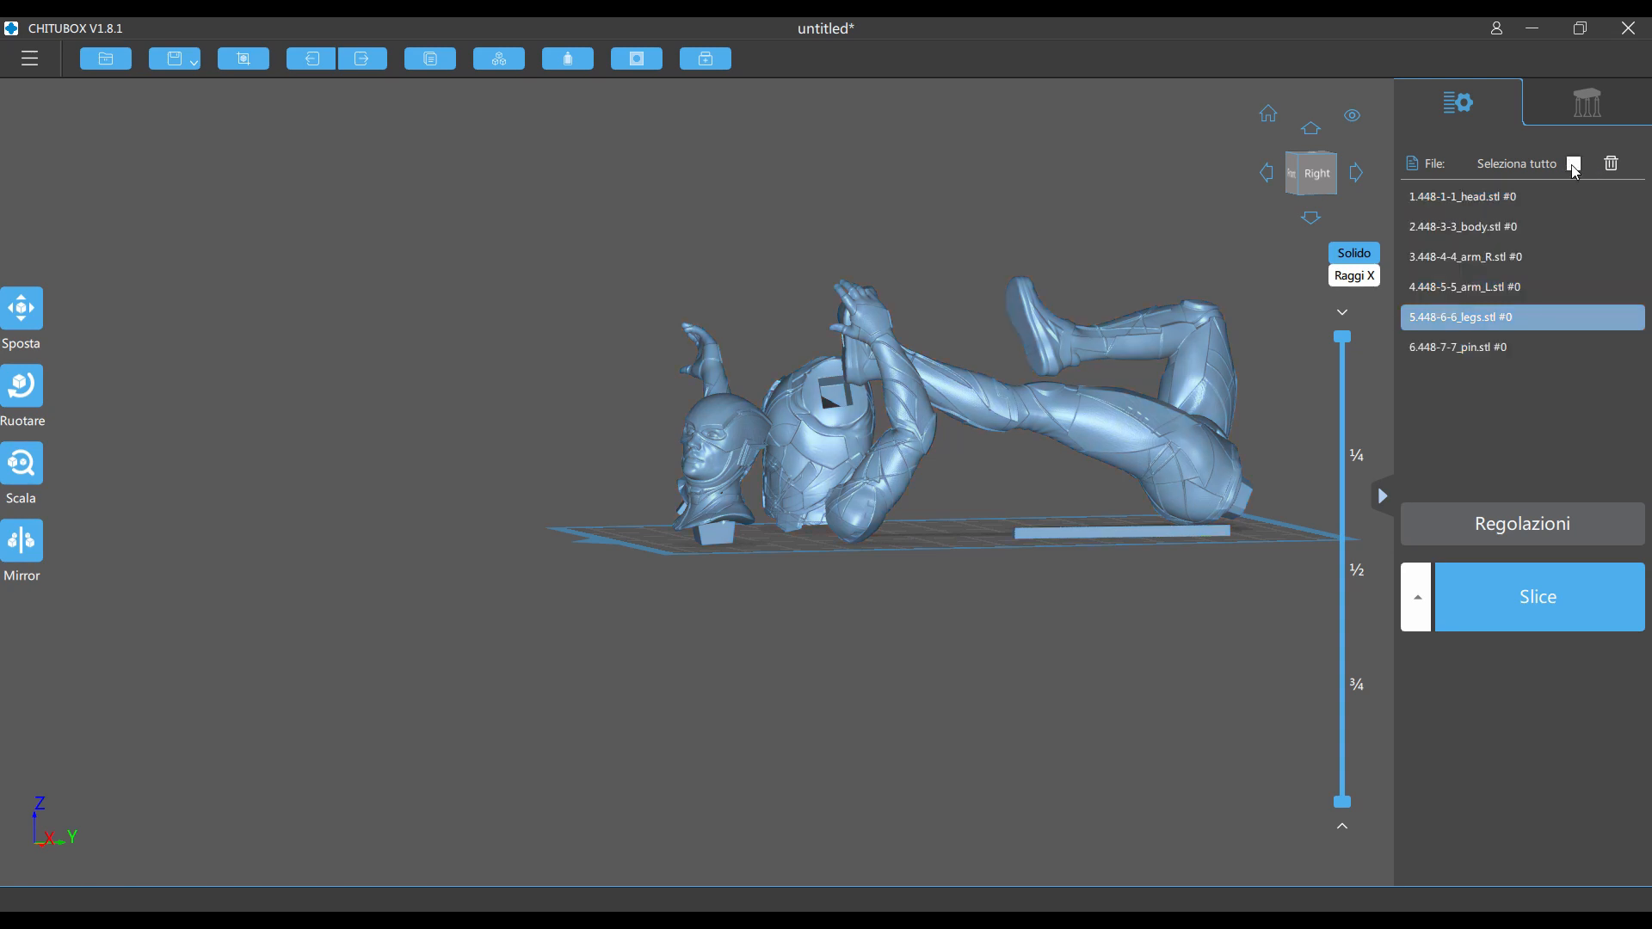
click(1067, 531)
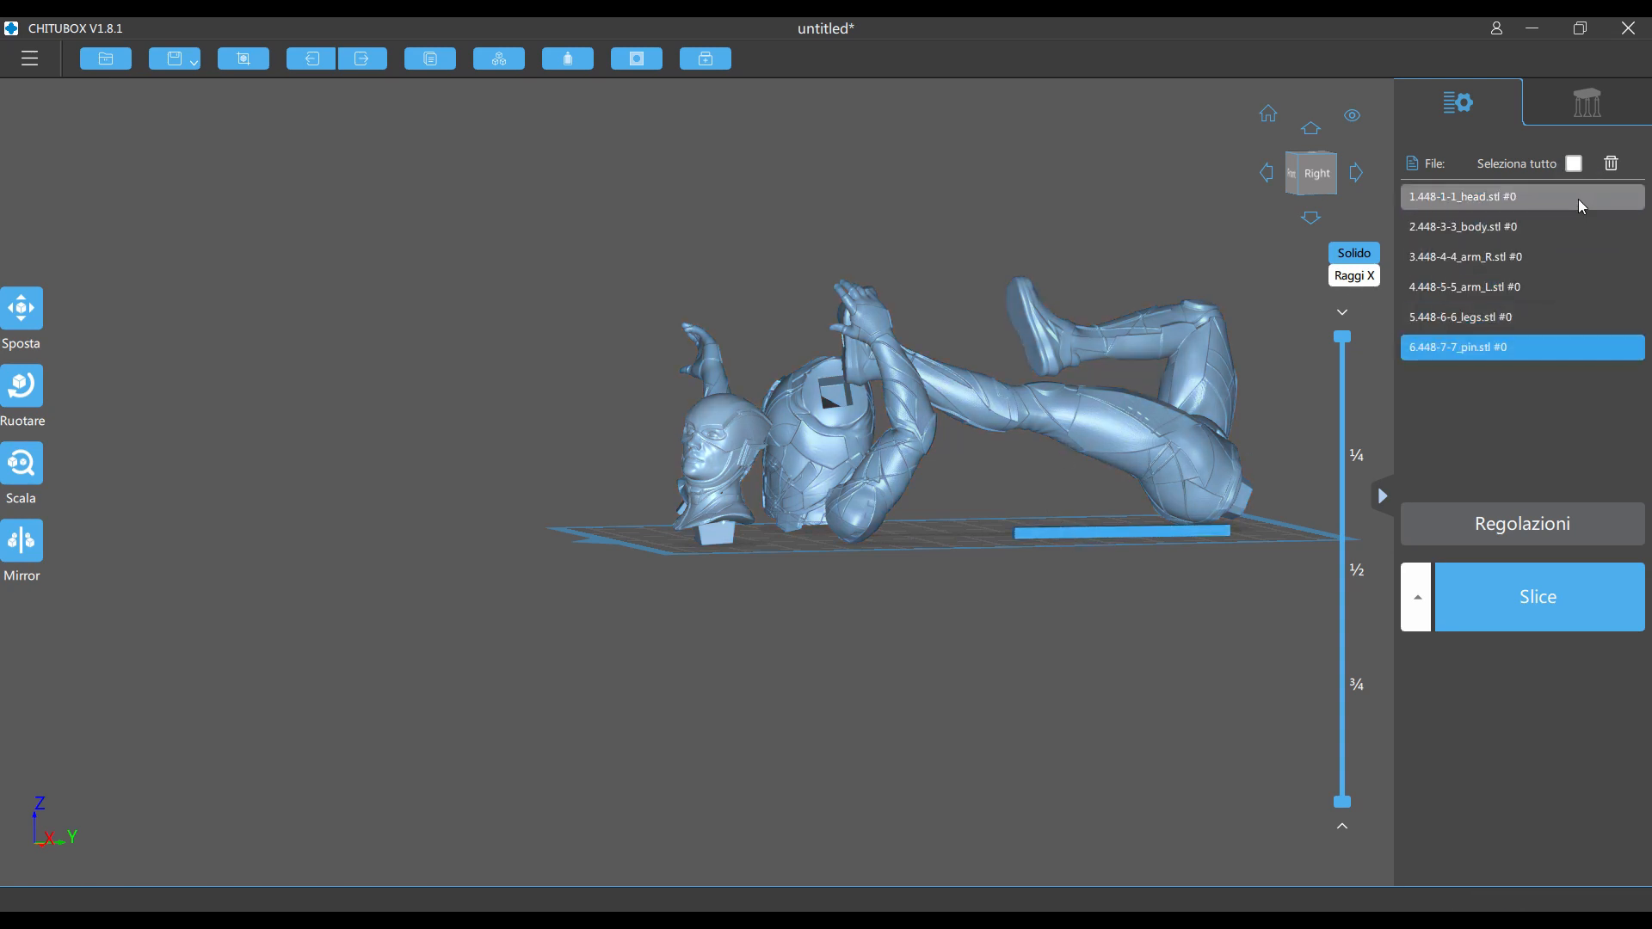
click(1584, 107)
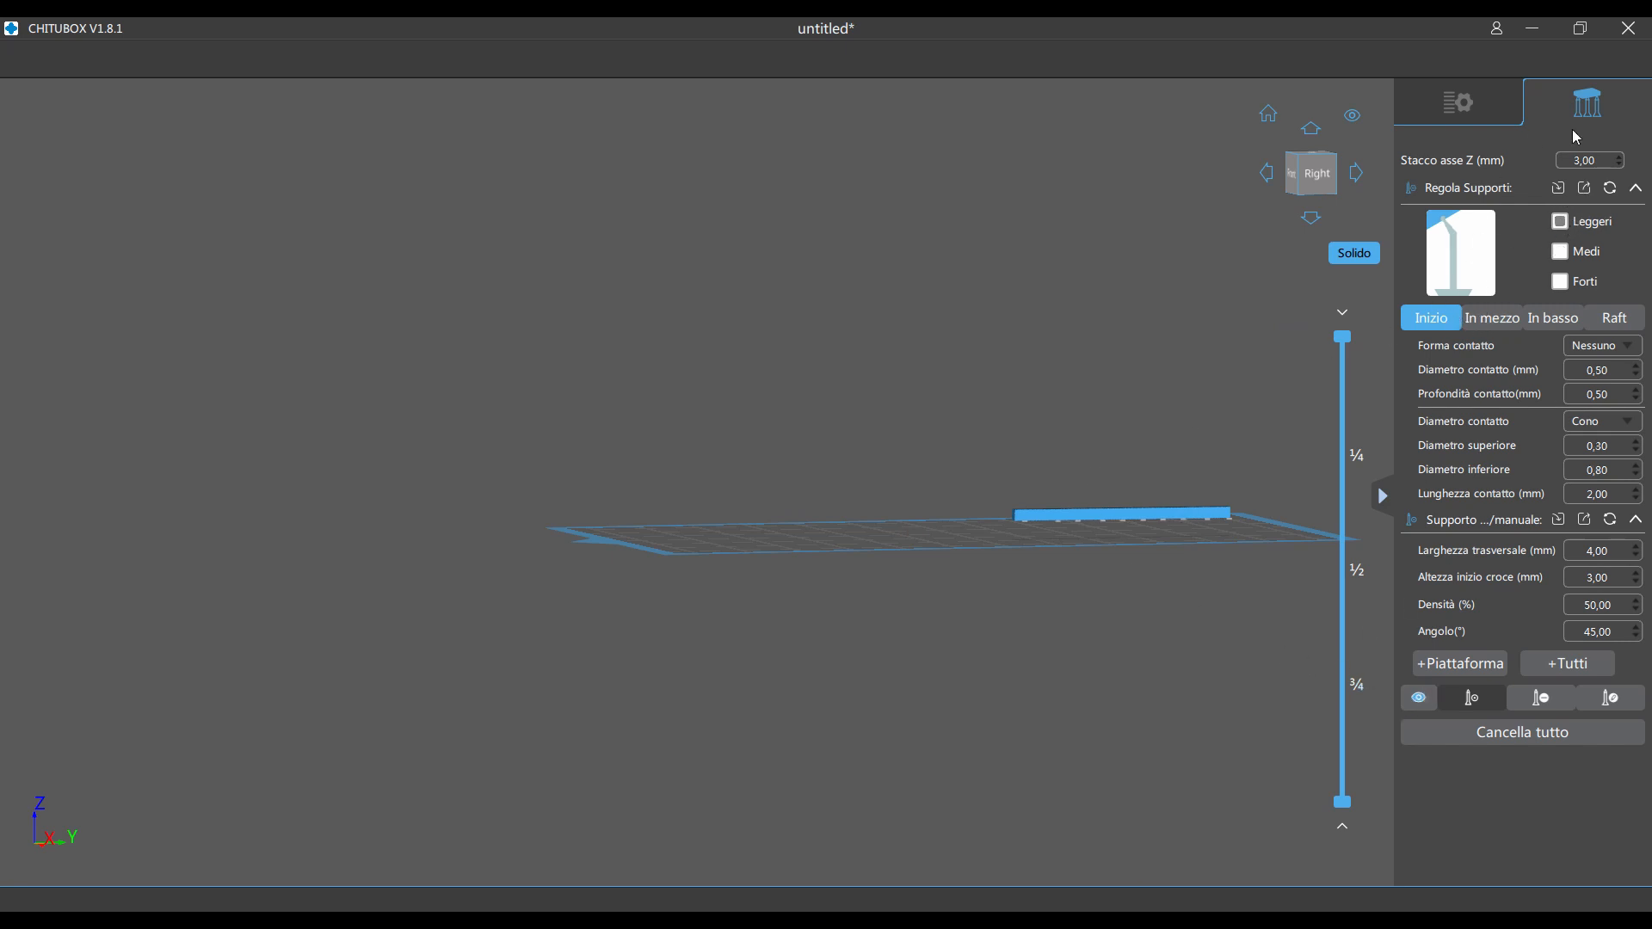
click(1615, 319)
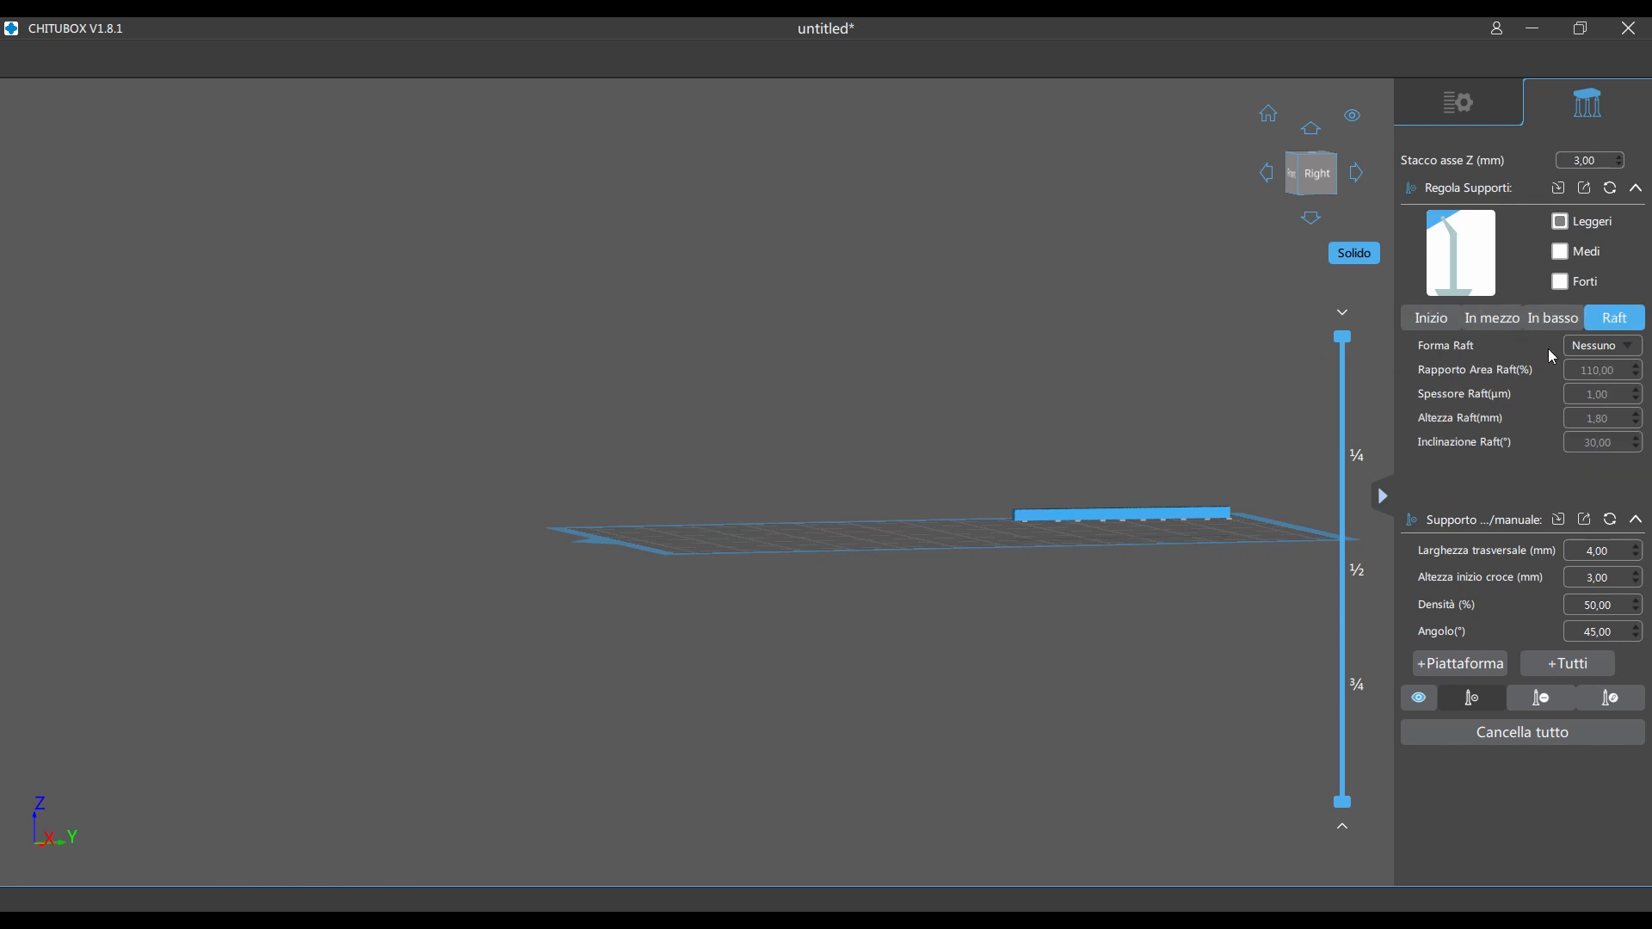
click(1628, 347)
click(1600, 395)
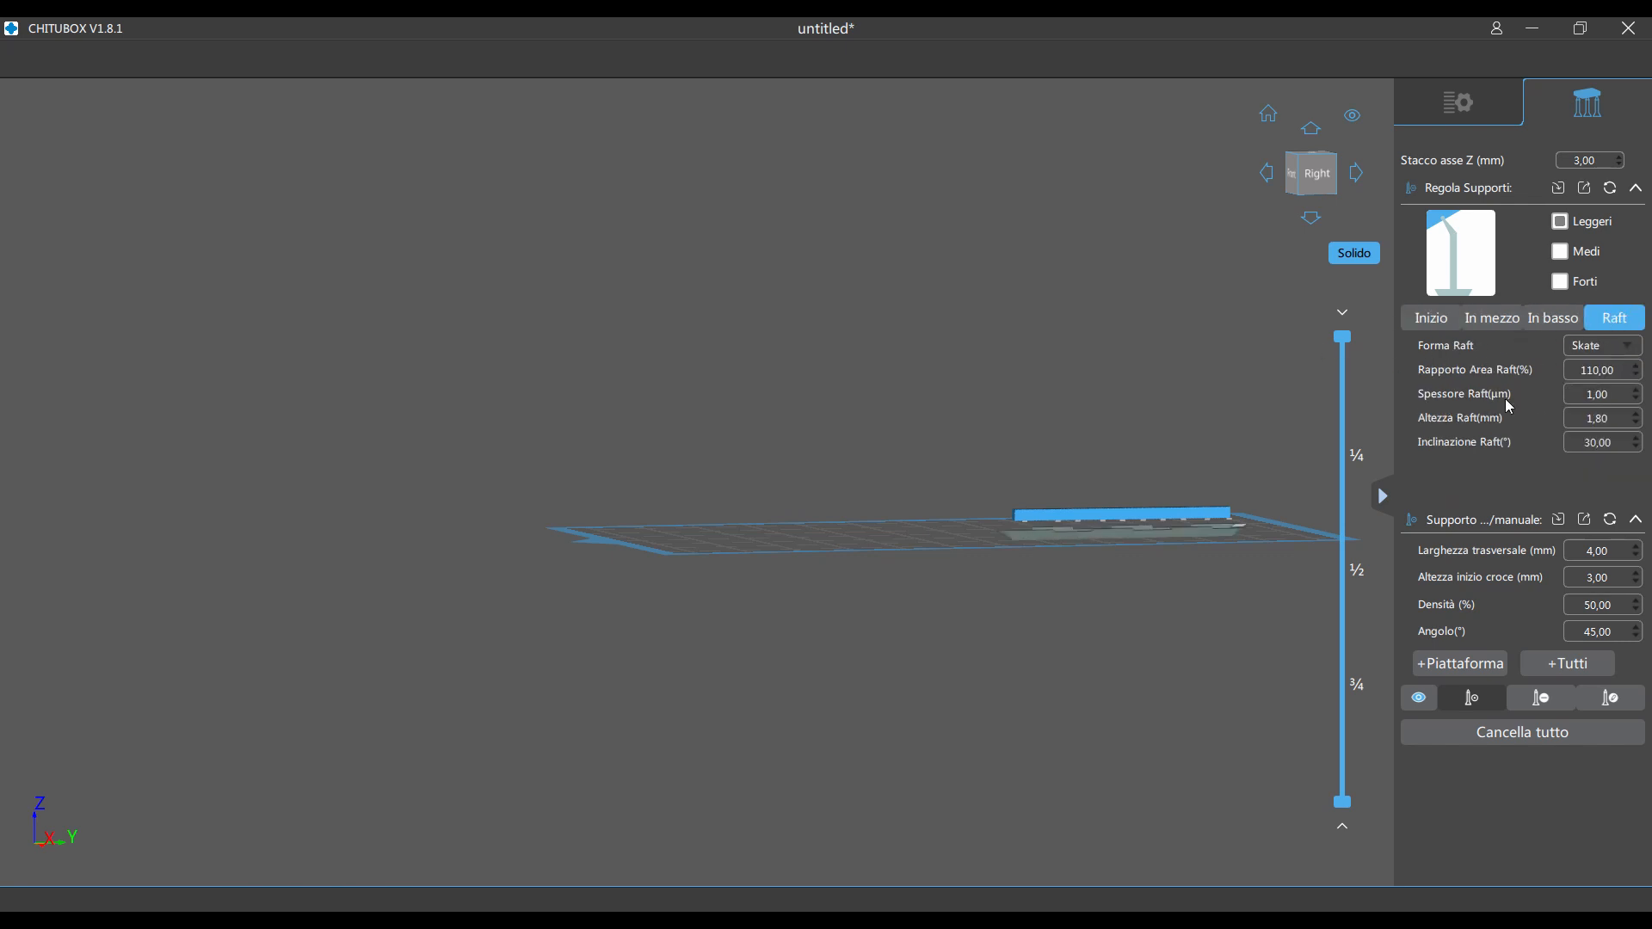
Generate automatic light supports under the whole flat pin and compare it with the surrounding parts.
right_drag(1226, 490, 1147, 468)
scroll(1165, 513, up, 5)
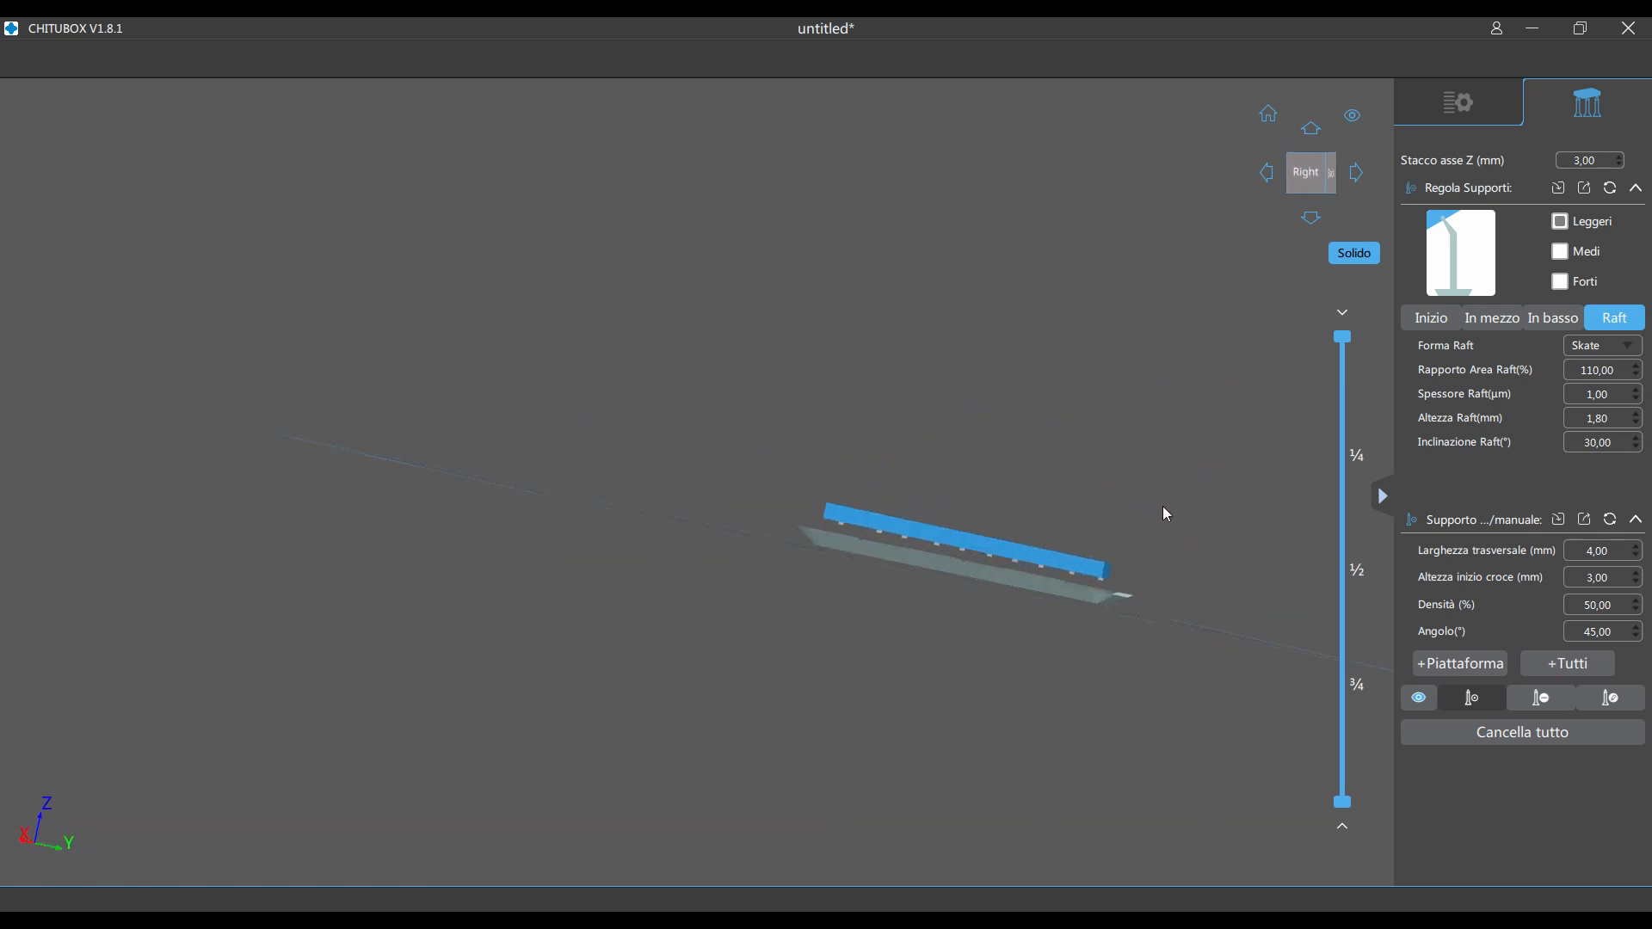
right_drag(1143, 541, 1093, 548)
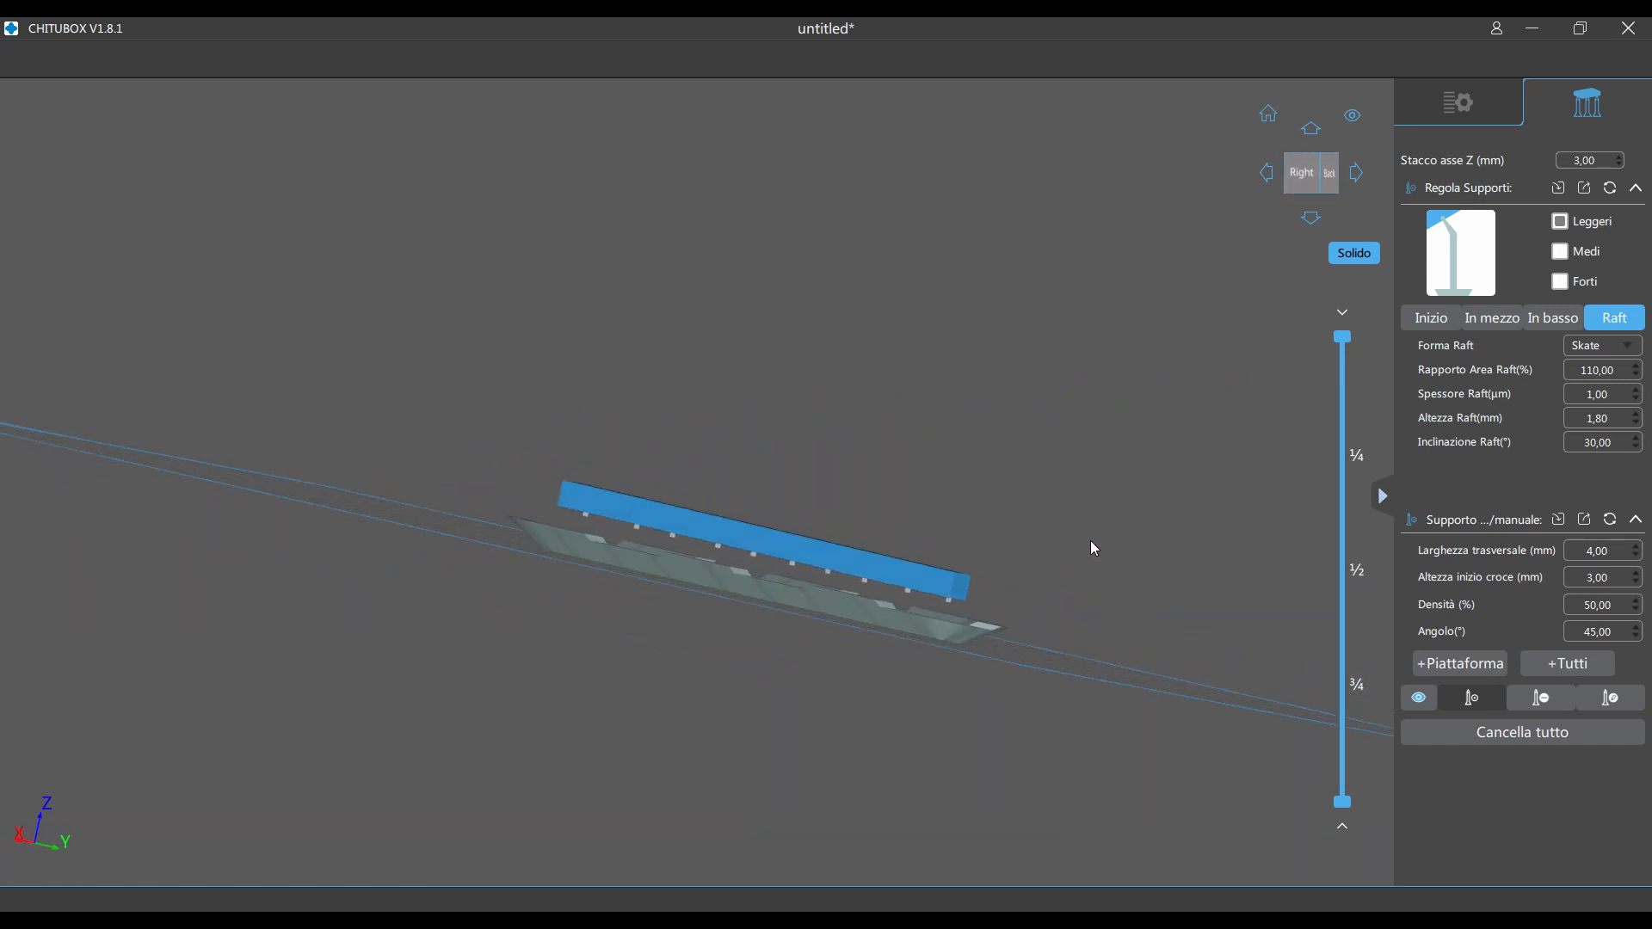
click(1536, 664)
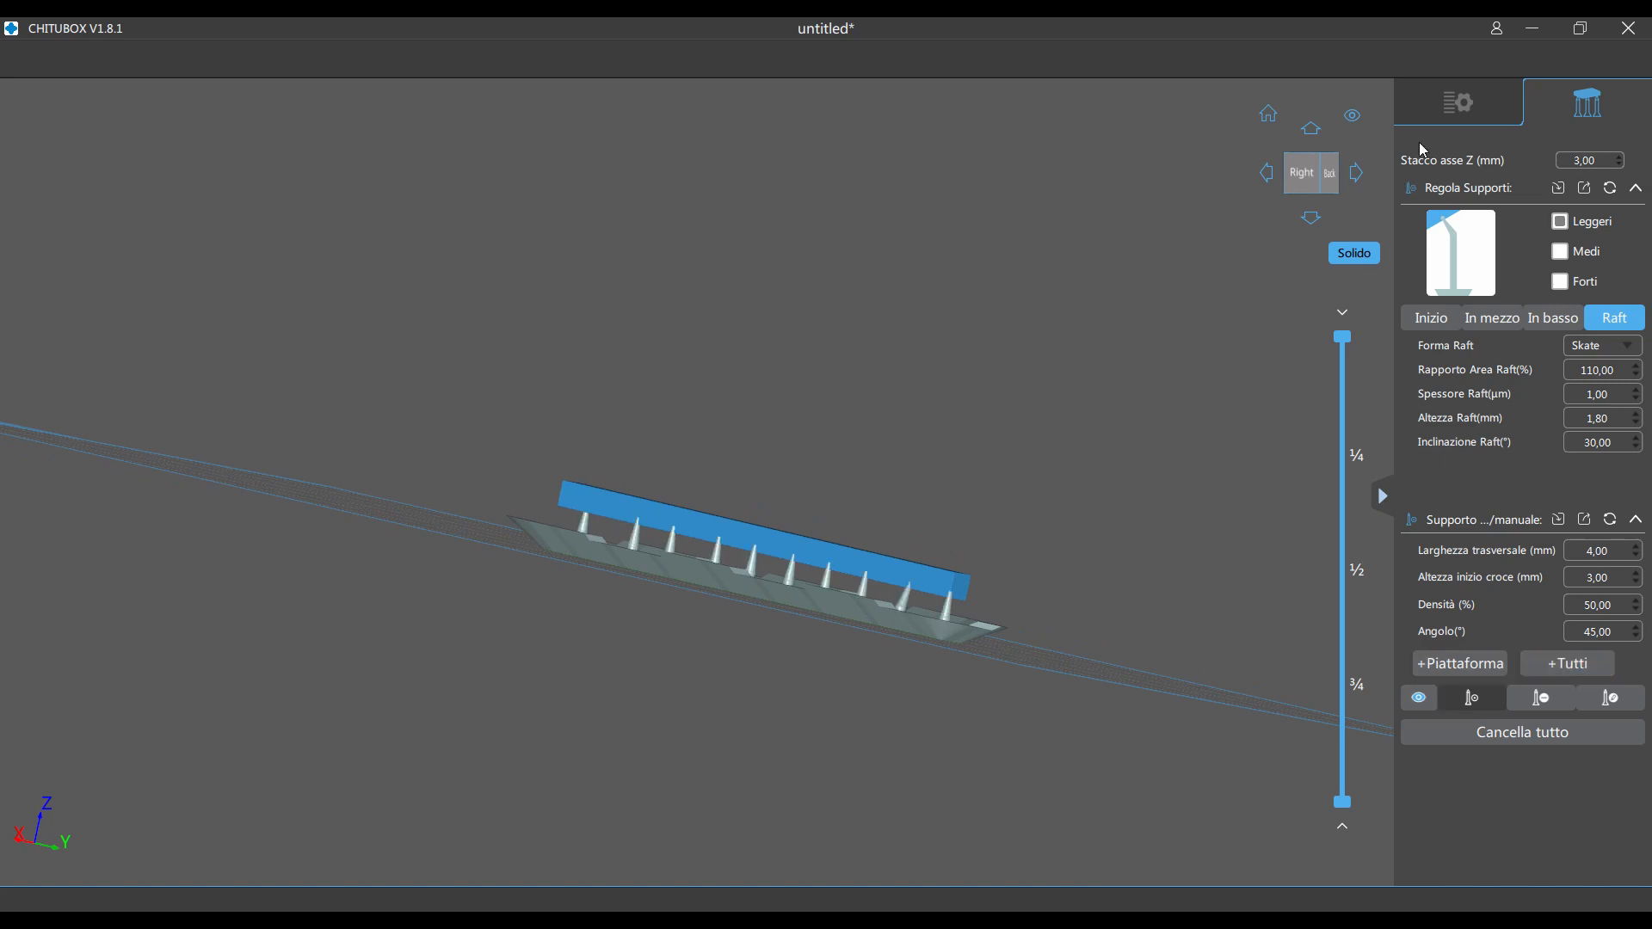
click(1445, 127)
right_drag(848, 590, 963, 618)
scroll(1025, 643, up, 3)
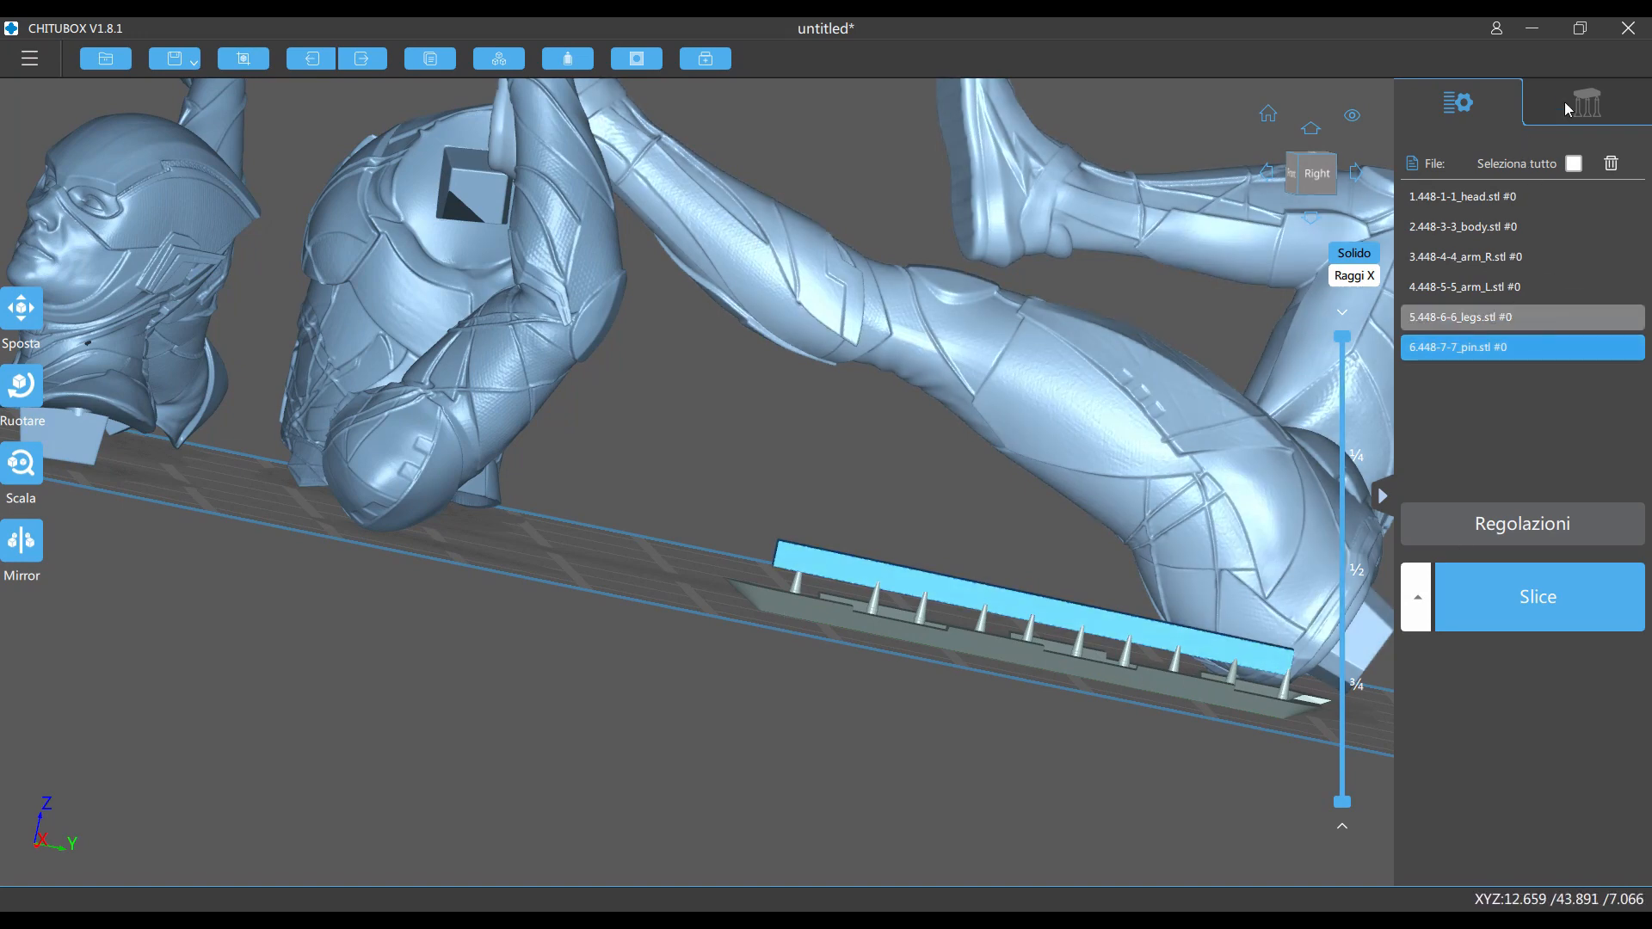
Return to the pin's support settings and set the raft shape to Nessuno.
click(1564, 102)
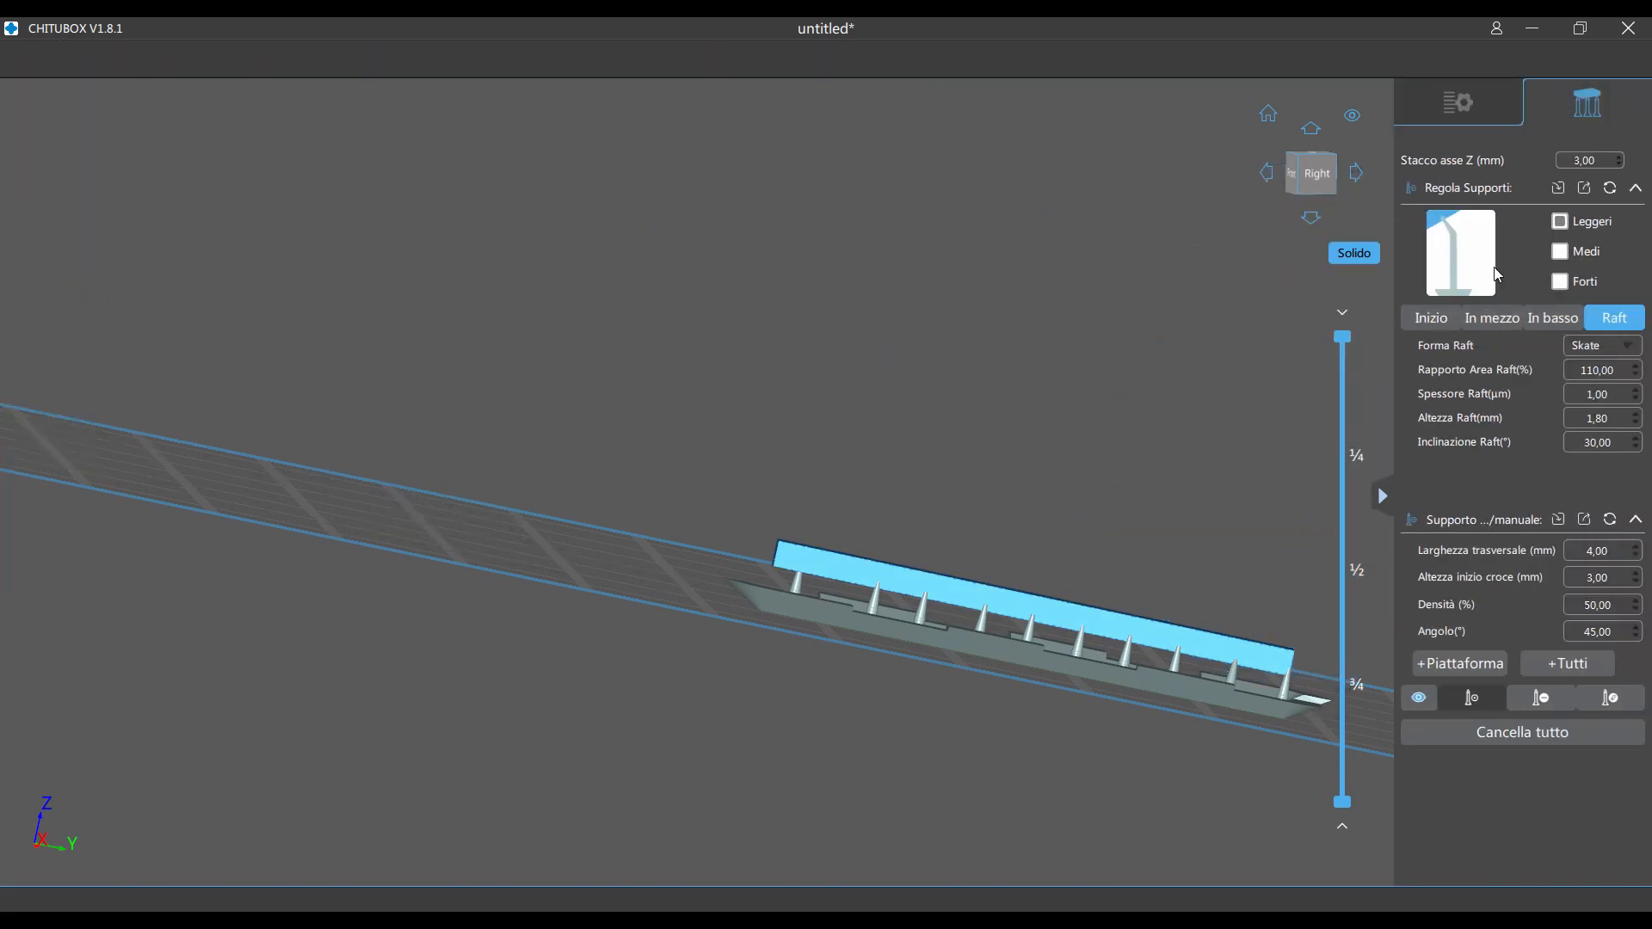
click(1612, 347)
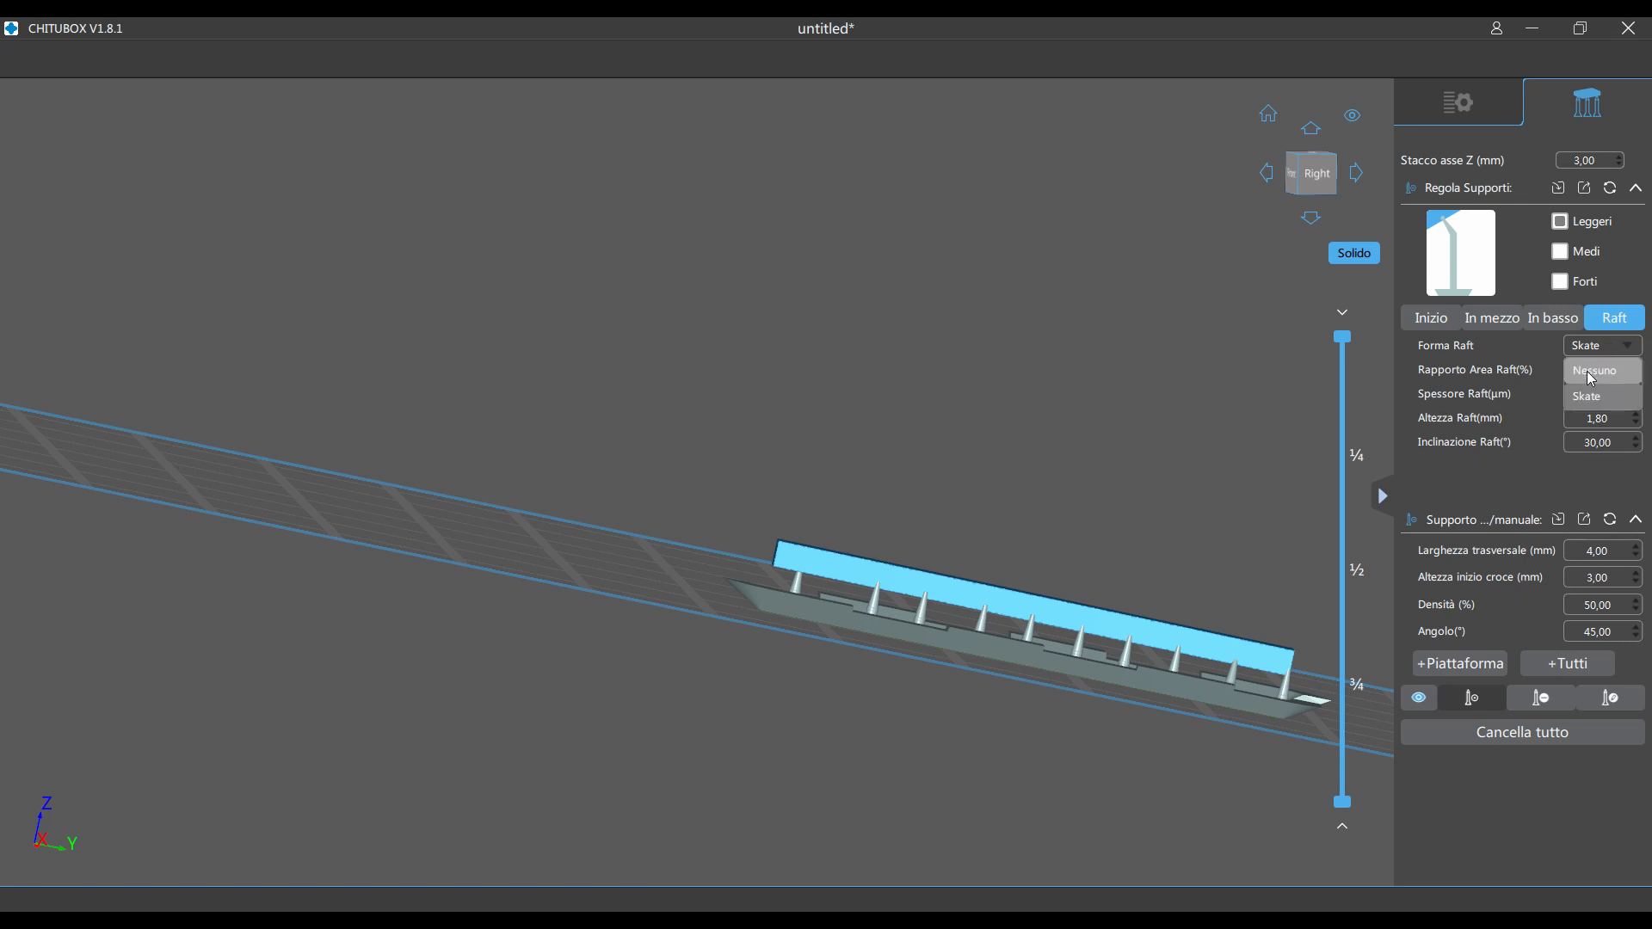
click(1591, 374)
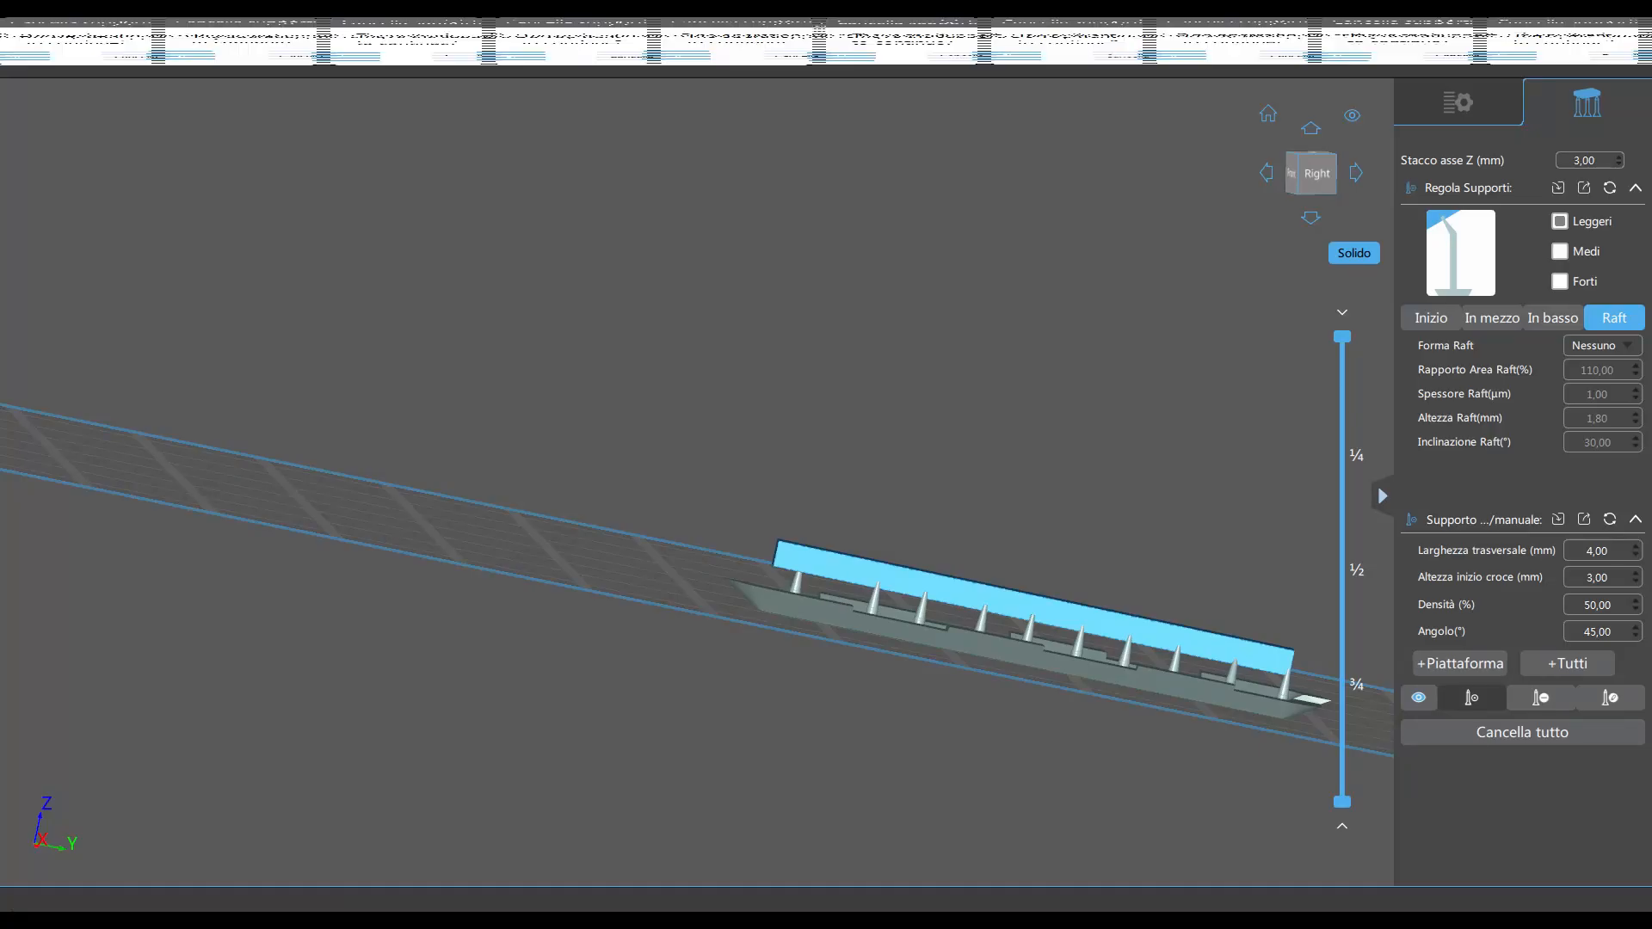
Add four extra light supports by hand along the underside of the pin between the automatic ones.
drag(1232, 497, 1193, 515)
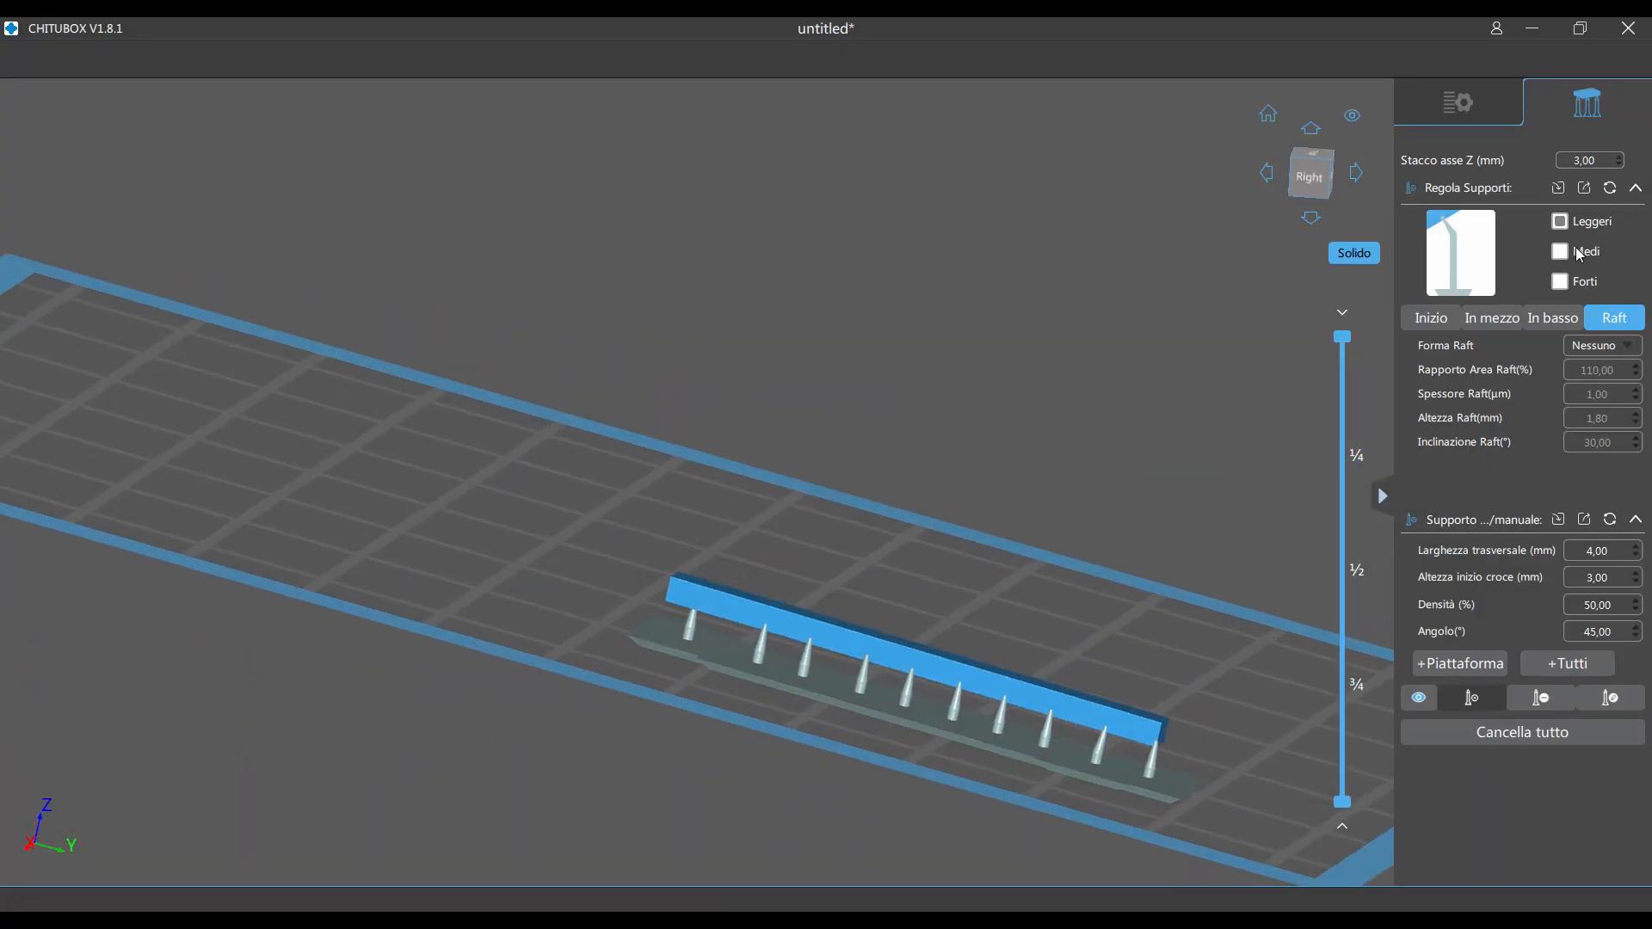
drag(1084, 447, 1022, 466)
right_drag(1019, 458, 1033, 462)
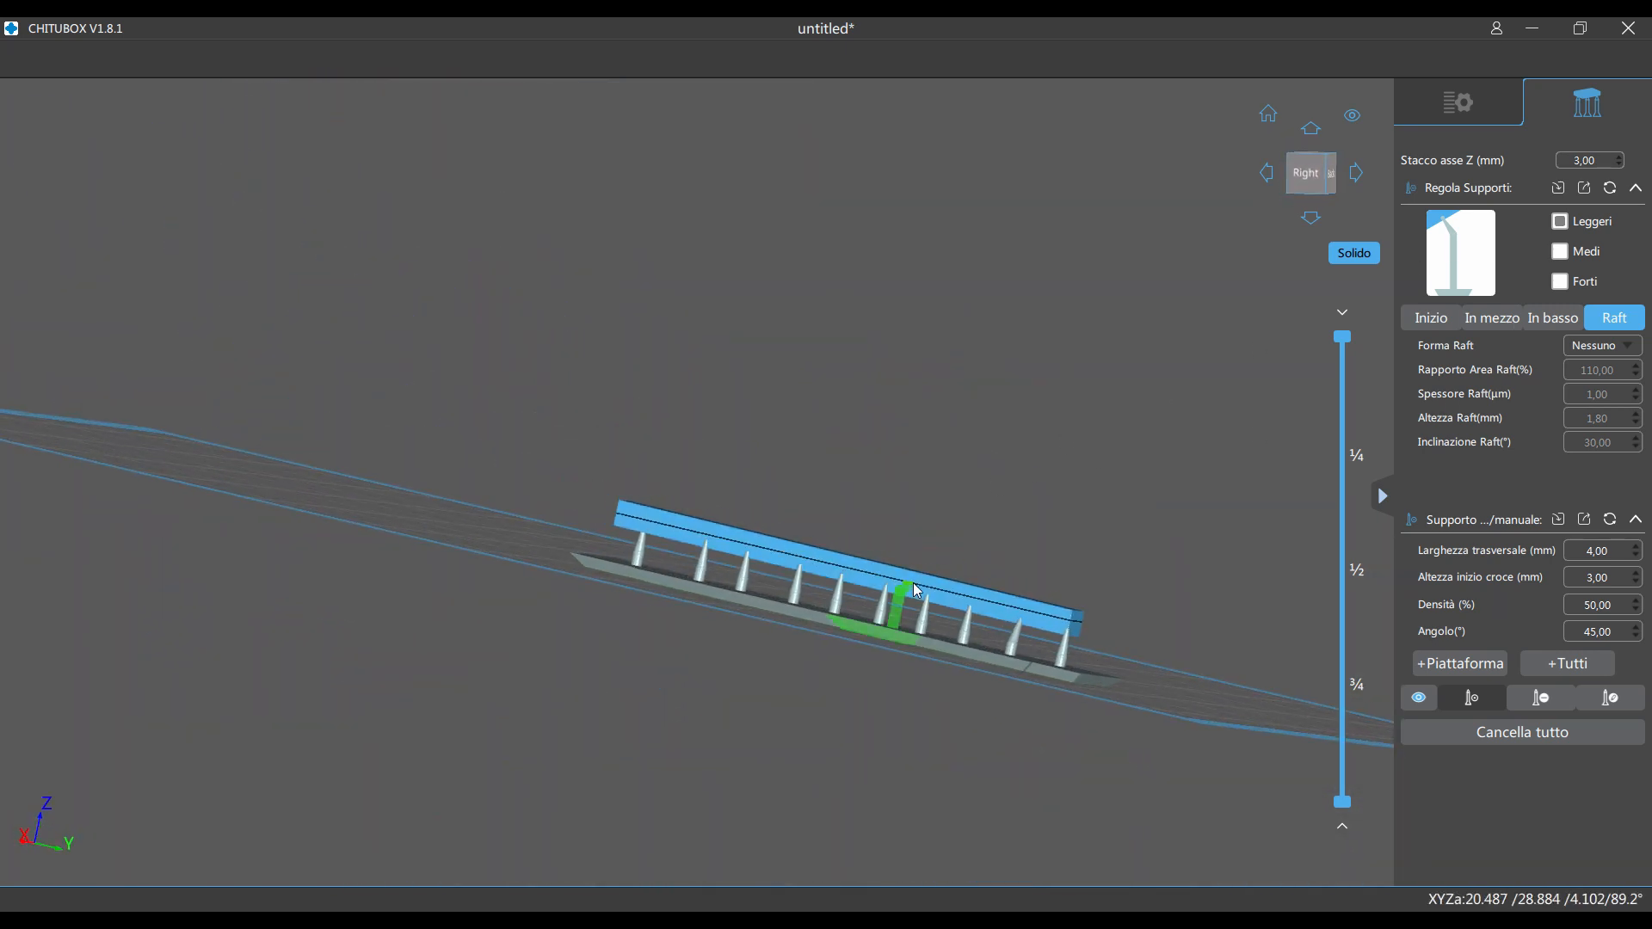
right_drag(913, 583, 951, 595)
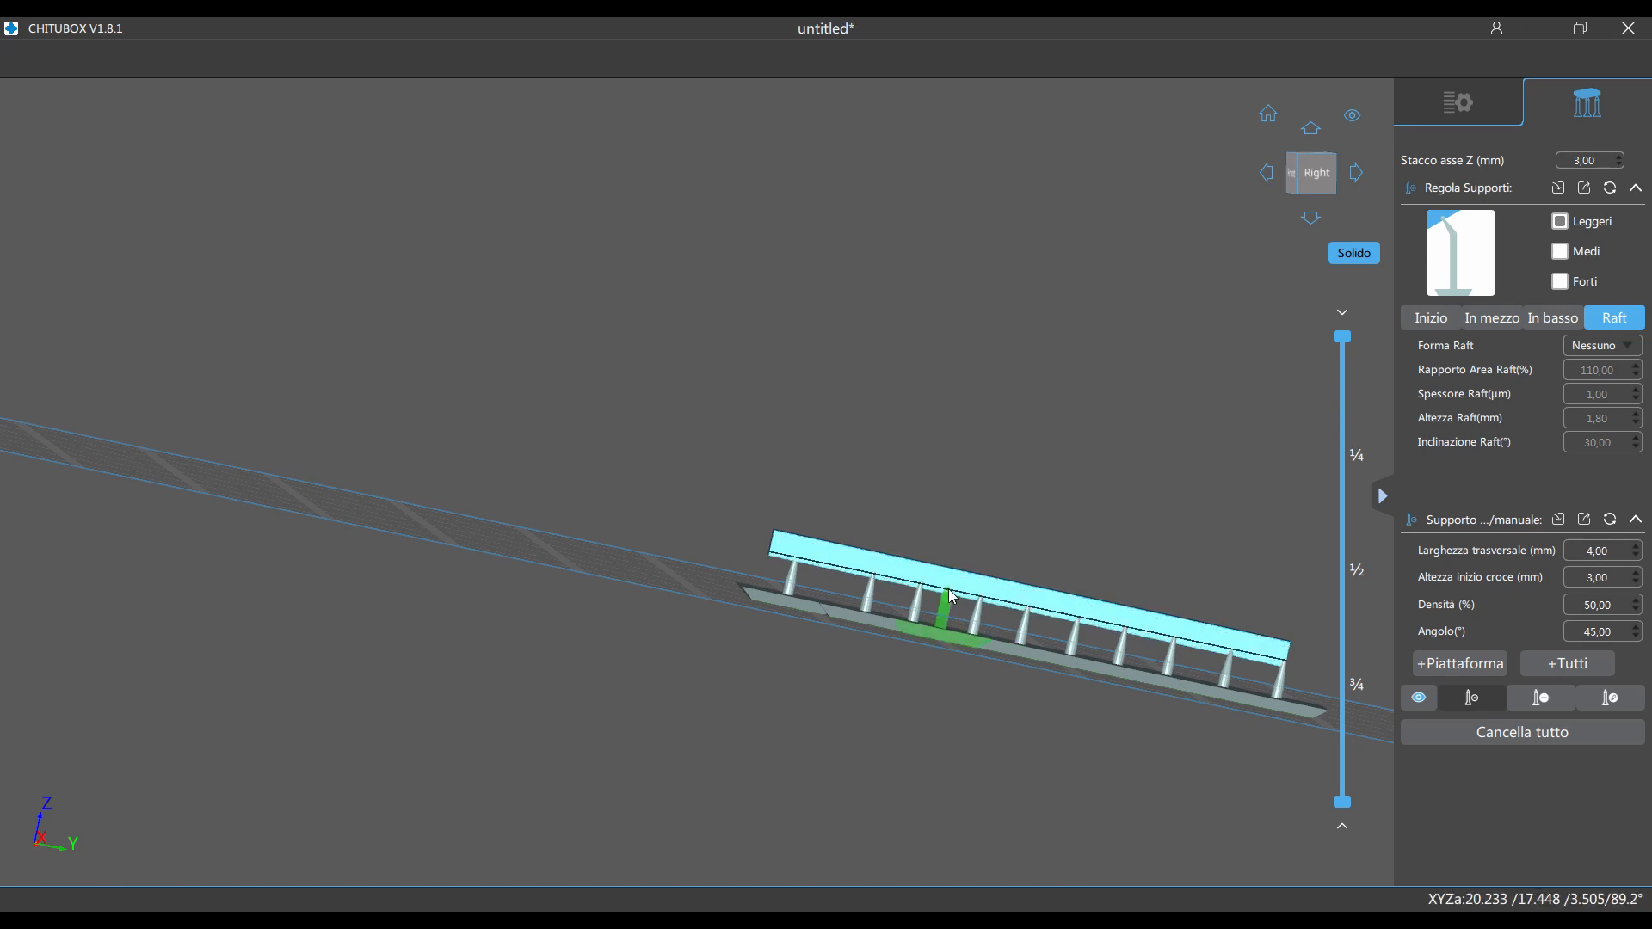
click(950, 595)
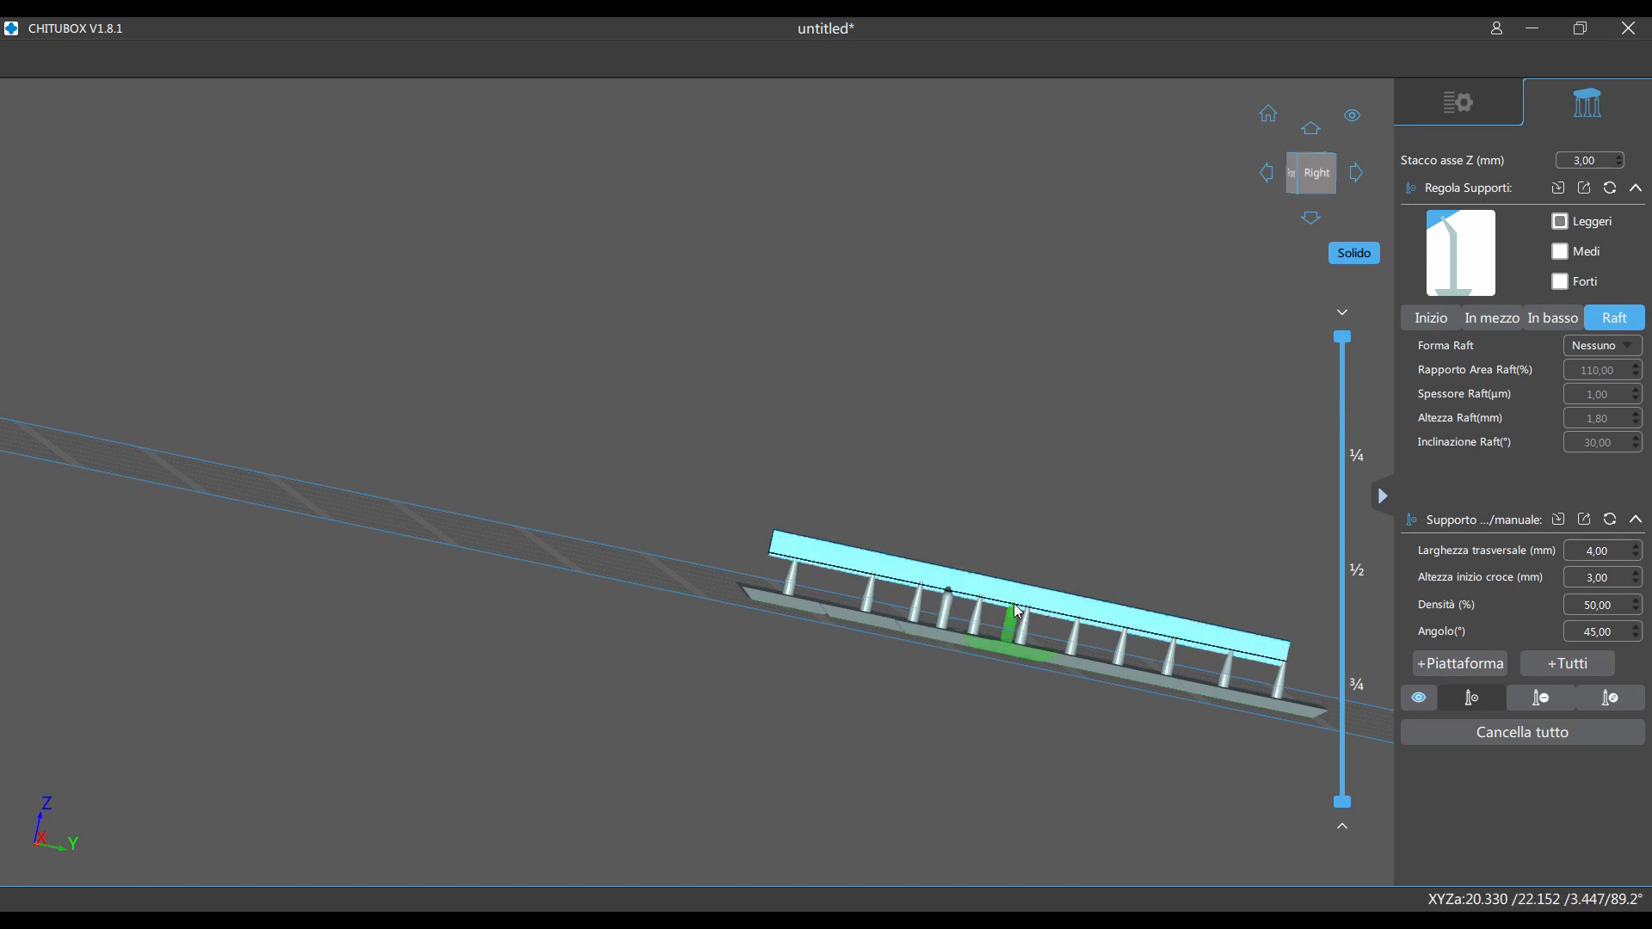
click(1104, 625)
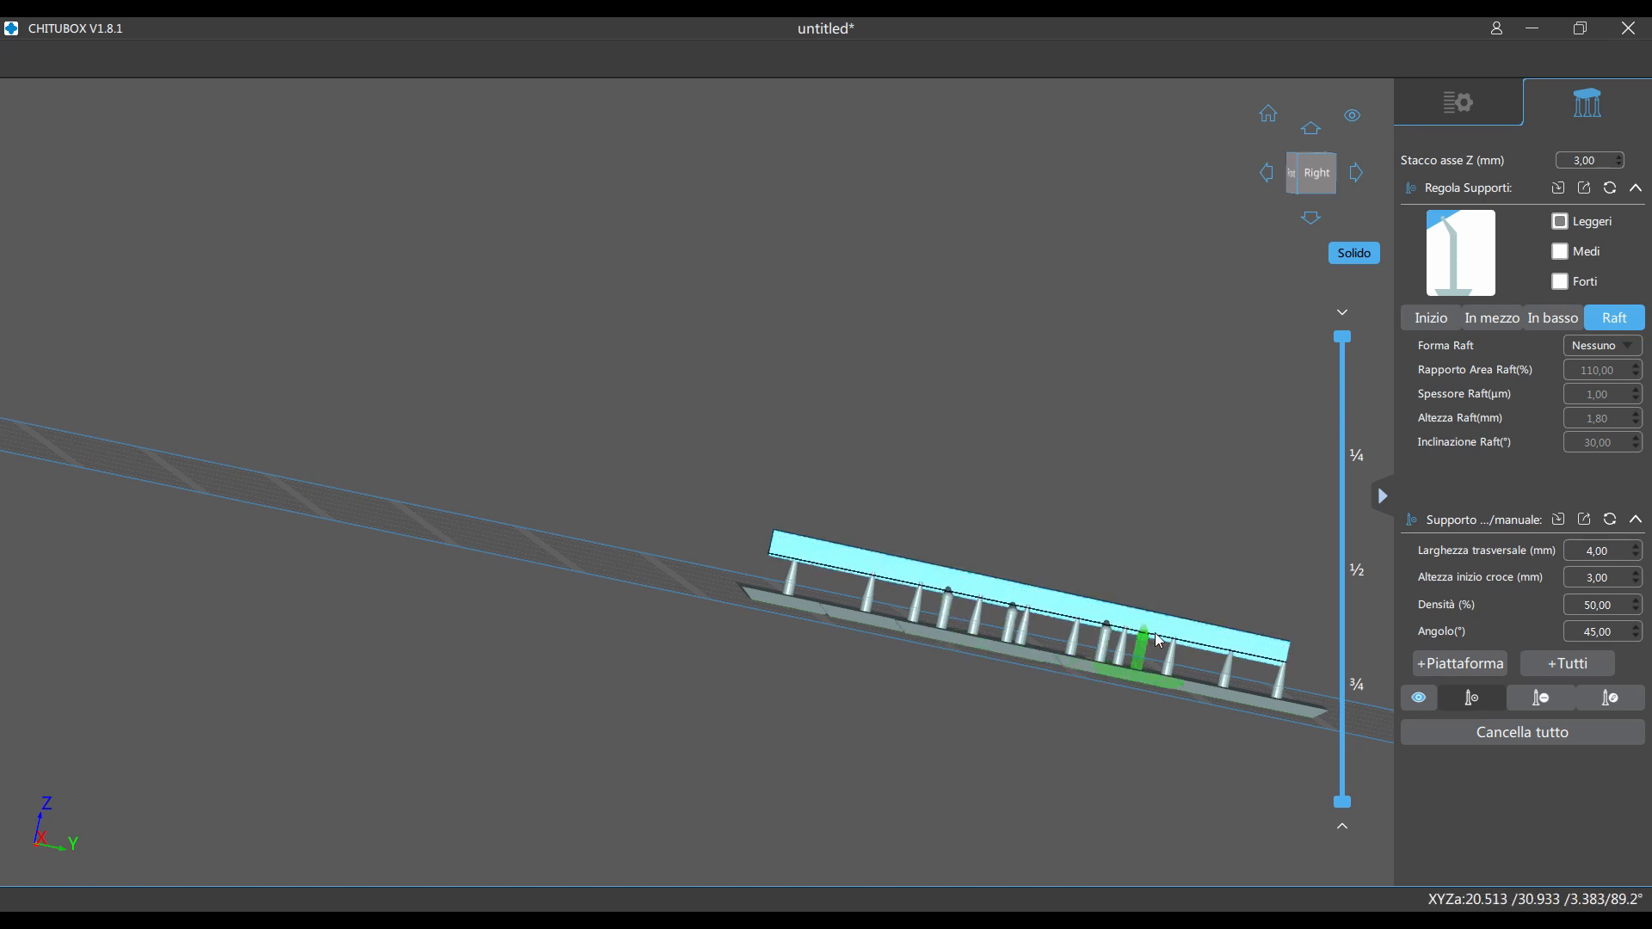
click(1158, 637)
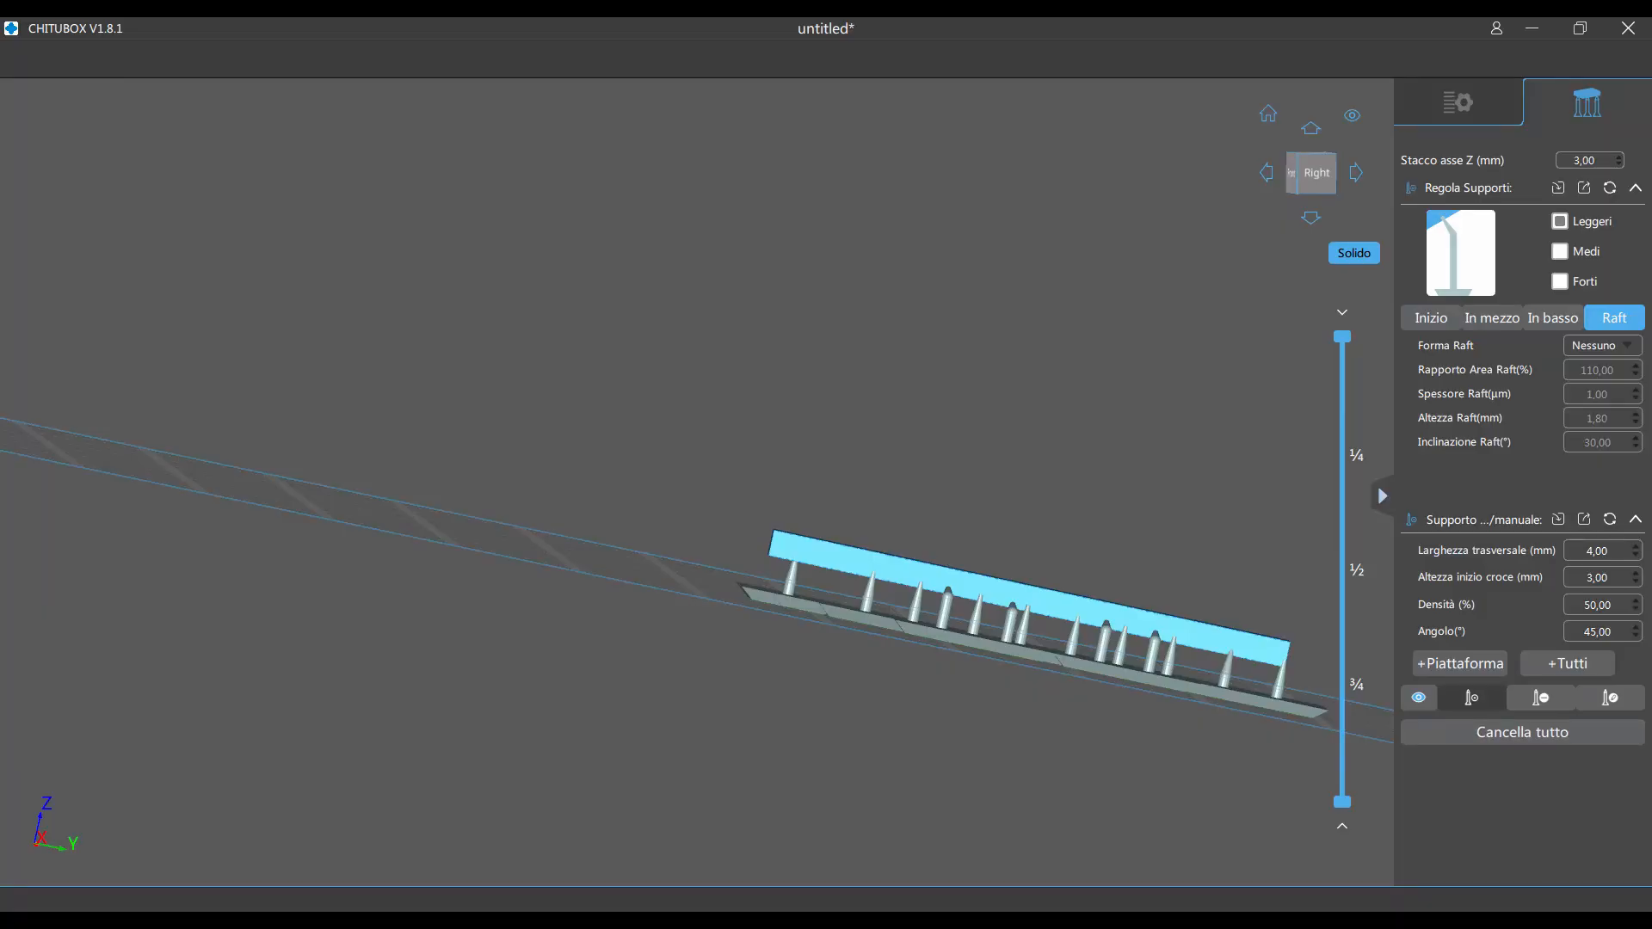
Remove all supports from the pin and tilt it by -15° about the X axis.
click(881, 495)
click(1482, 106)
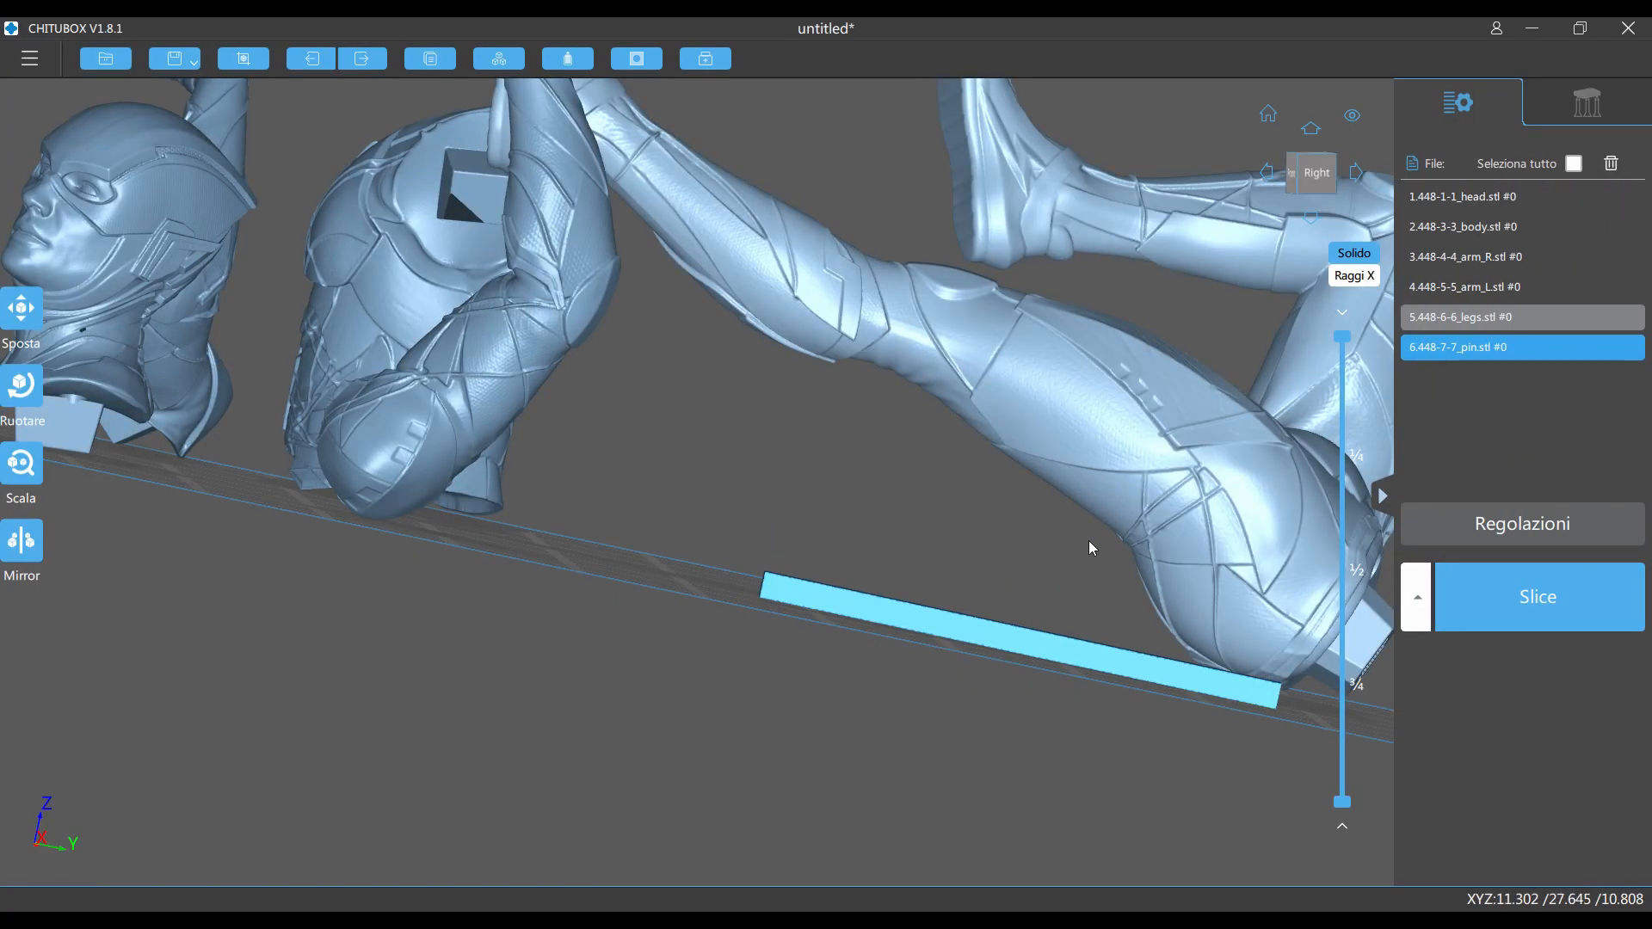
click(989, 642)
drag(999, 600, 977, 602)
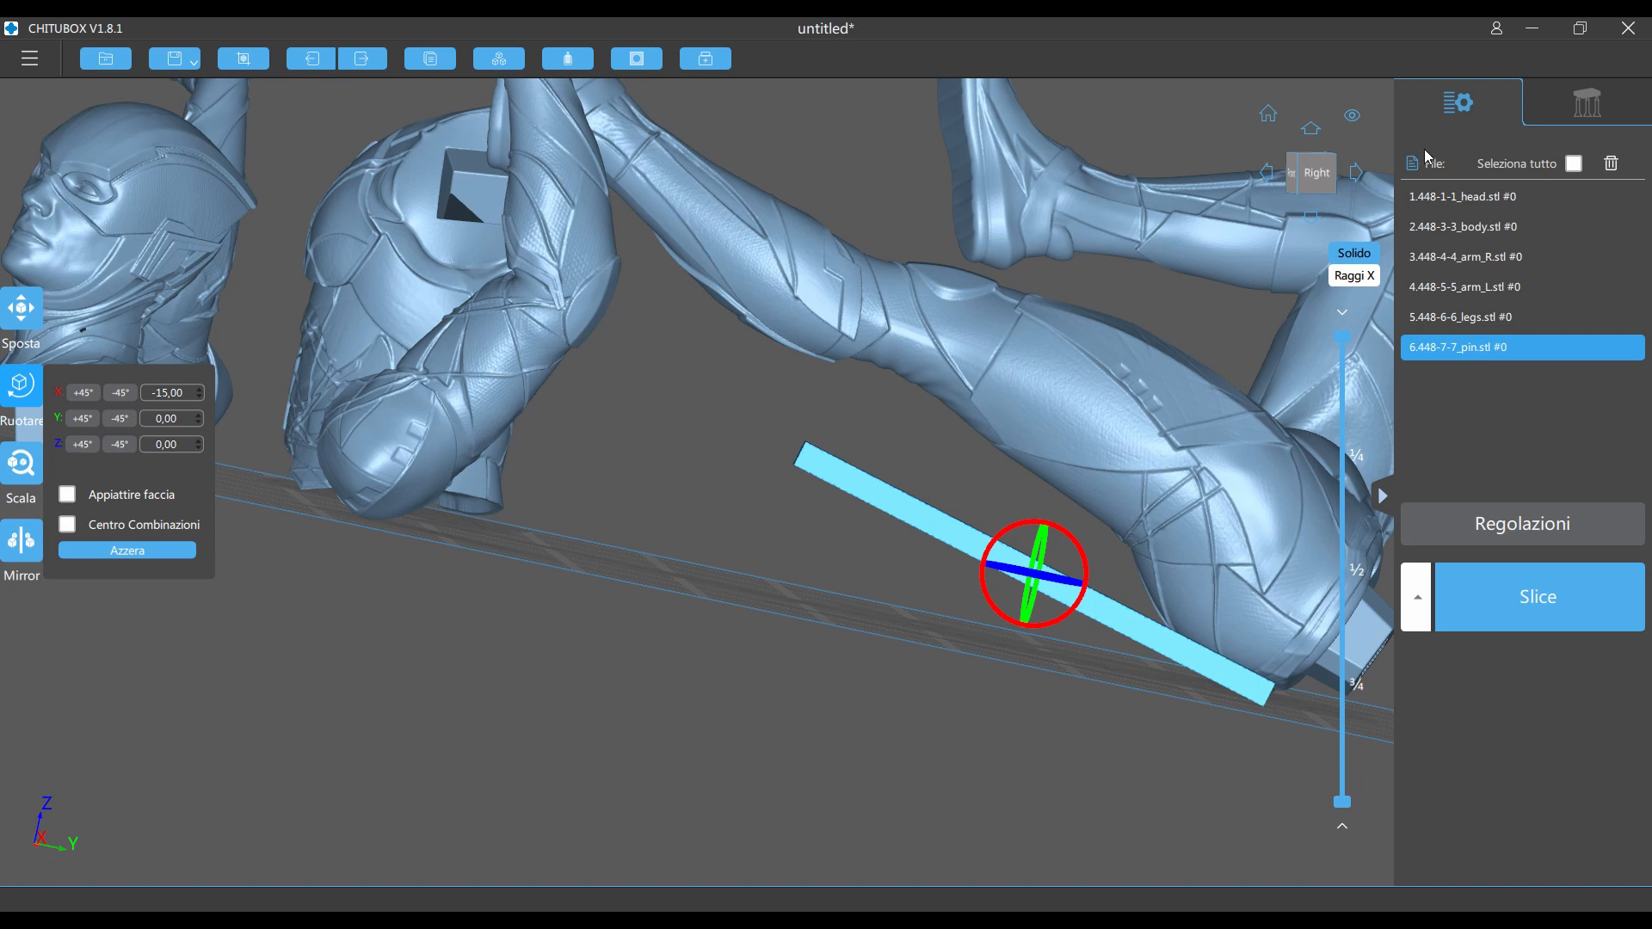
Generate automatic light platform supports under the tilted pin.
click(1605, 103)
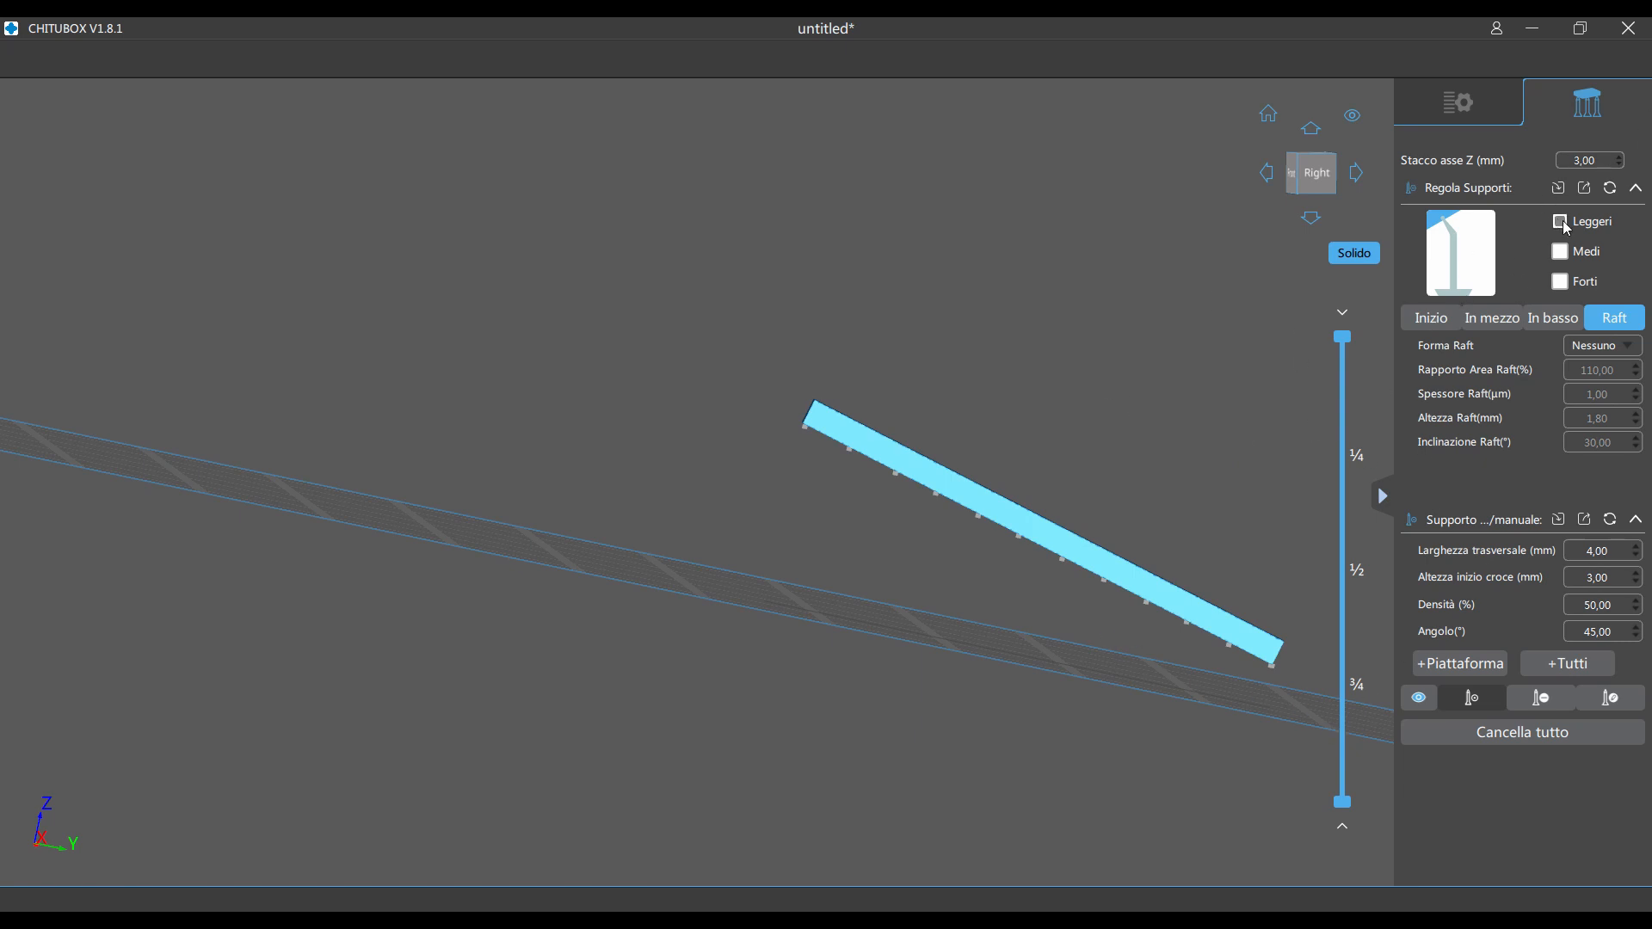
click(1446, 671)
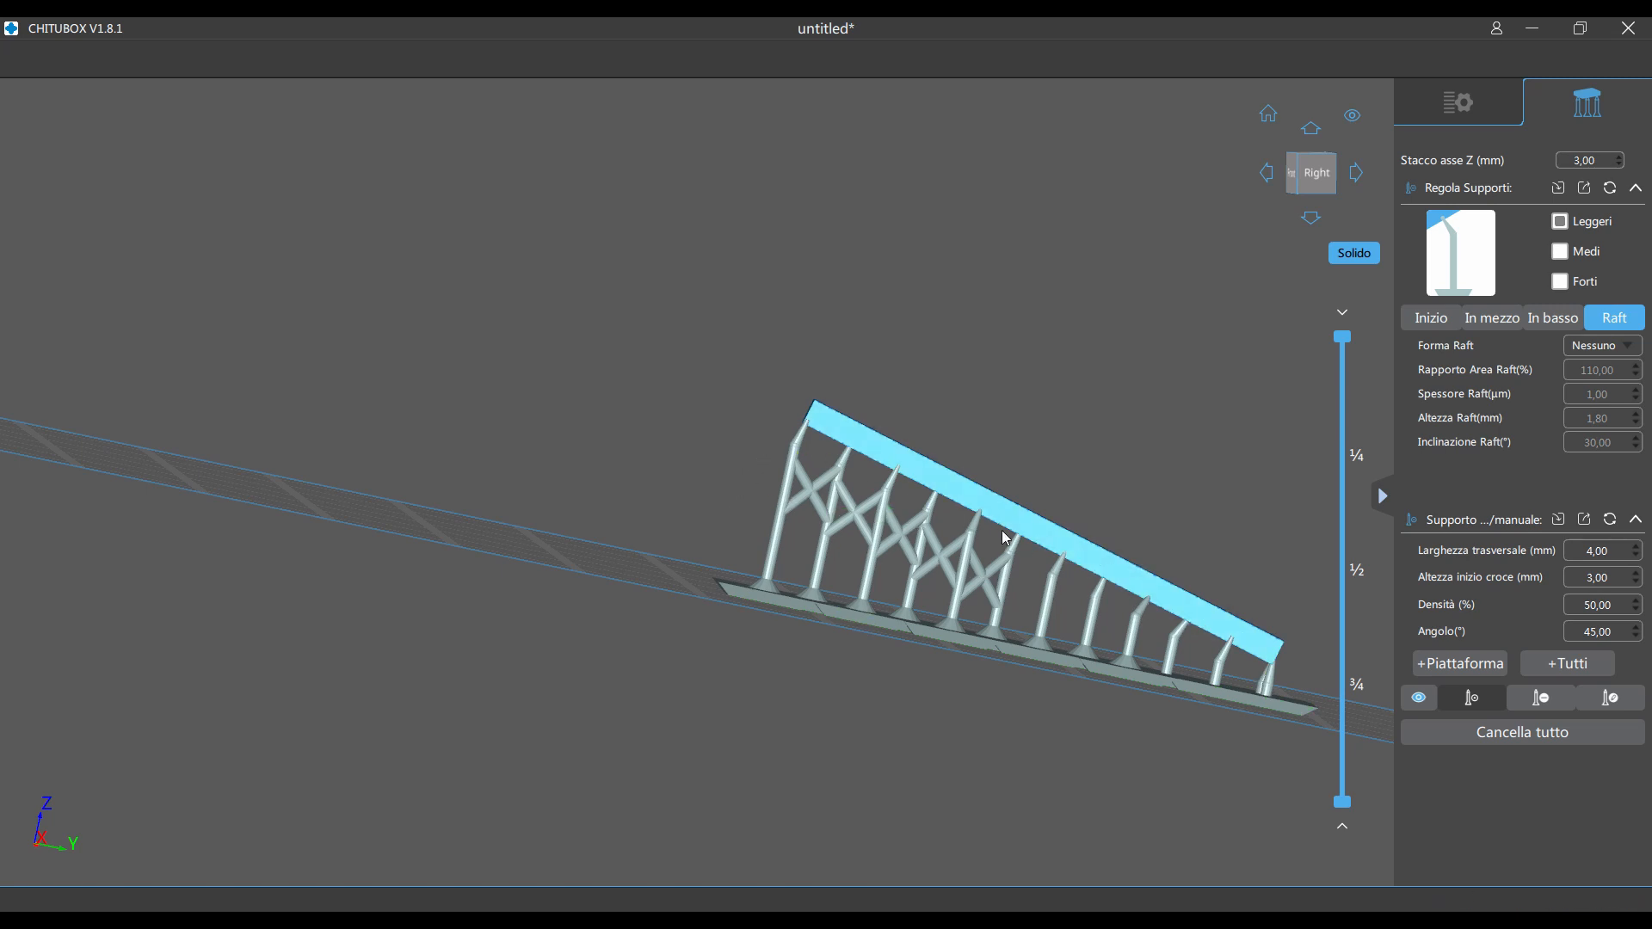
Add extra light supports by hand under the middle of the pin, between the automatic ones, and leave support editing.
click(1042, 553)
click(1080, 558)
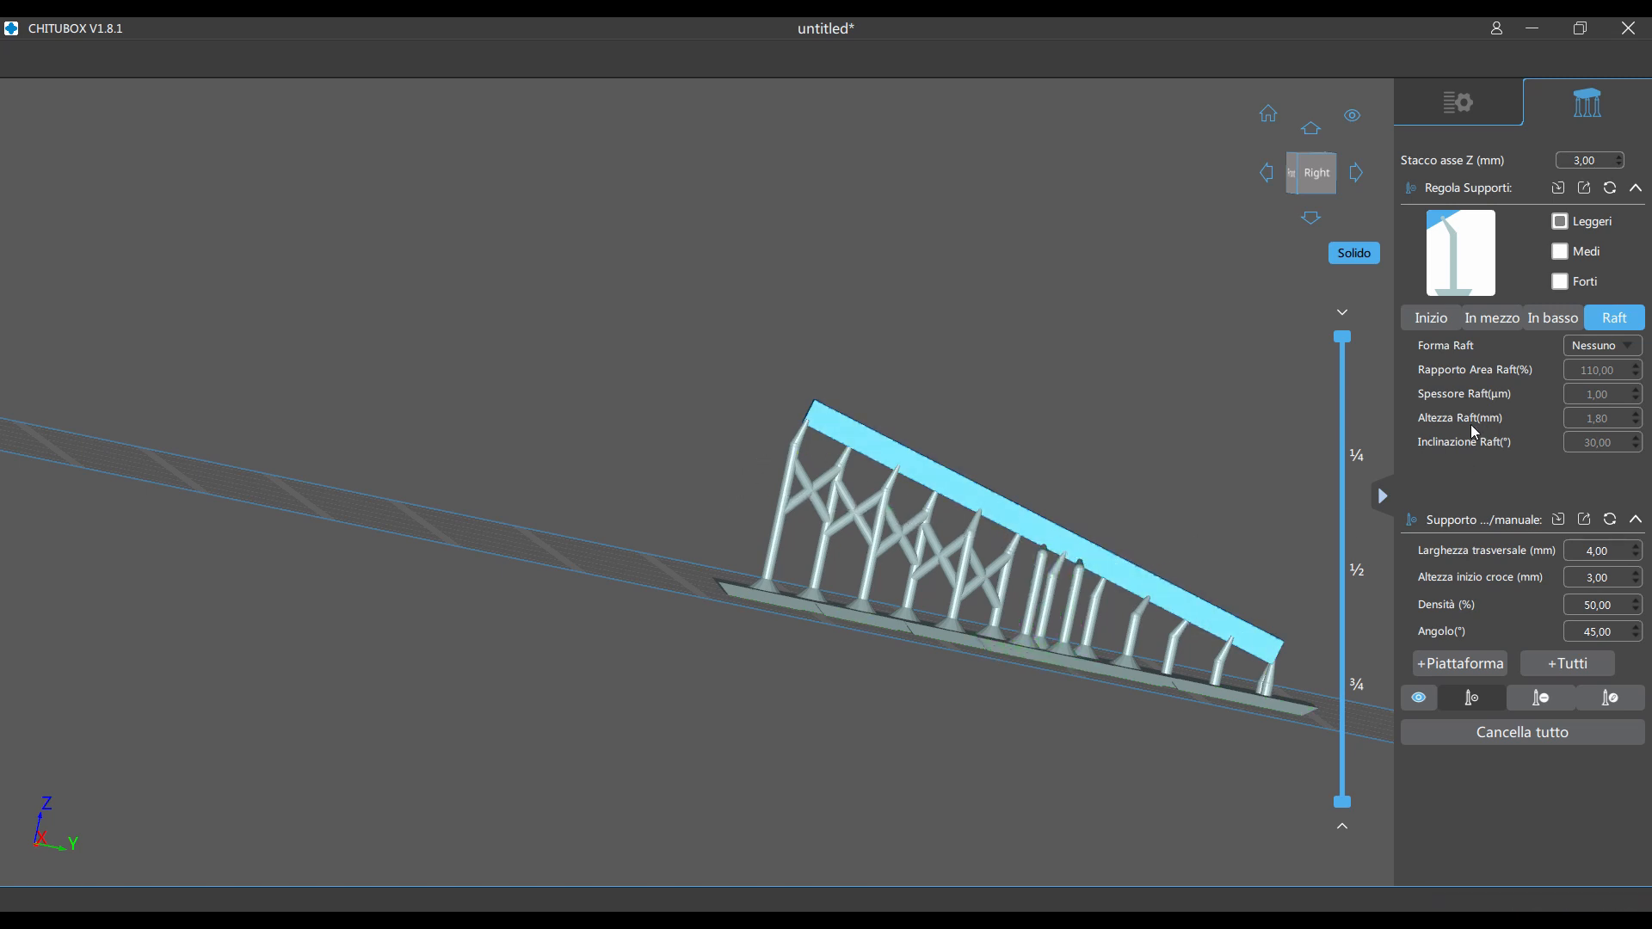
mouse_move(1223, 371)
right_down()
mouse_move(1173, 412)
mouse_move(1206, 389)
right_up()
click(1428, 115)
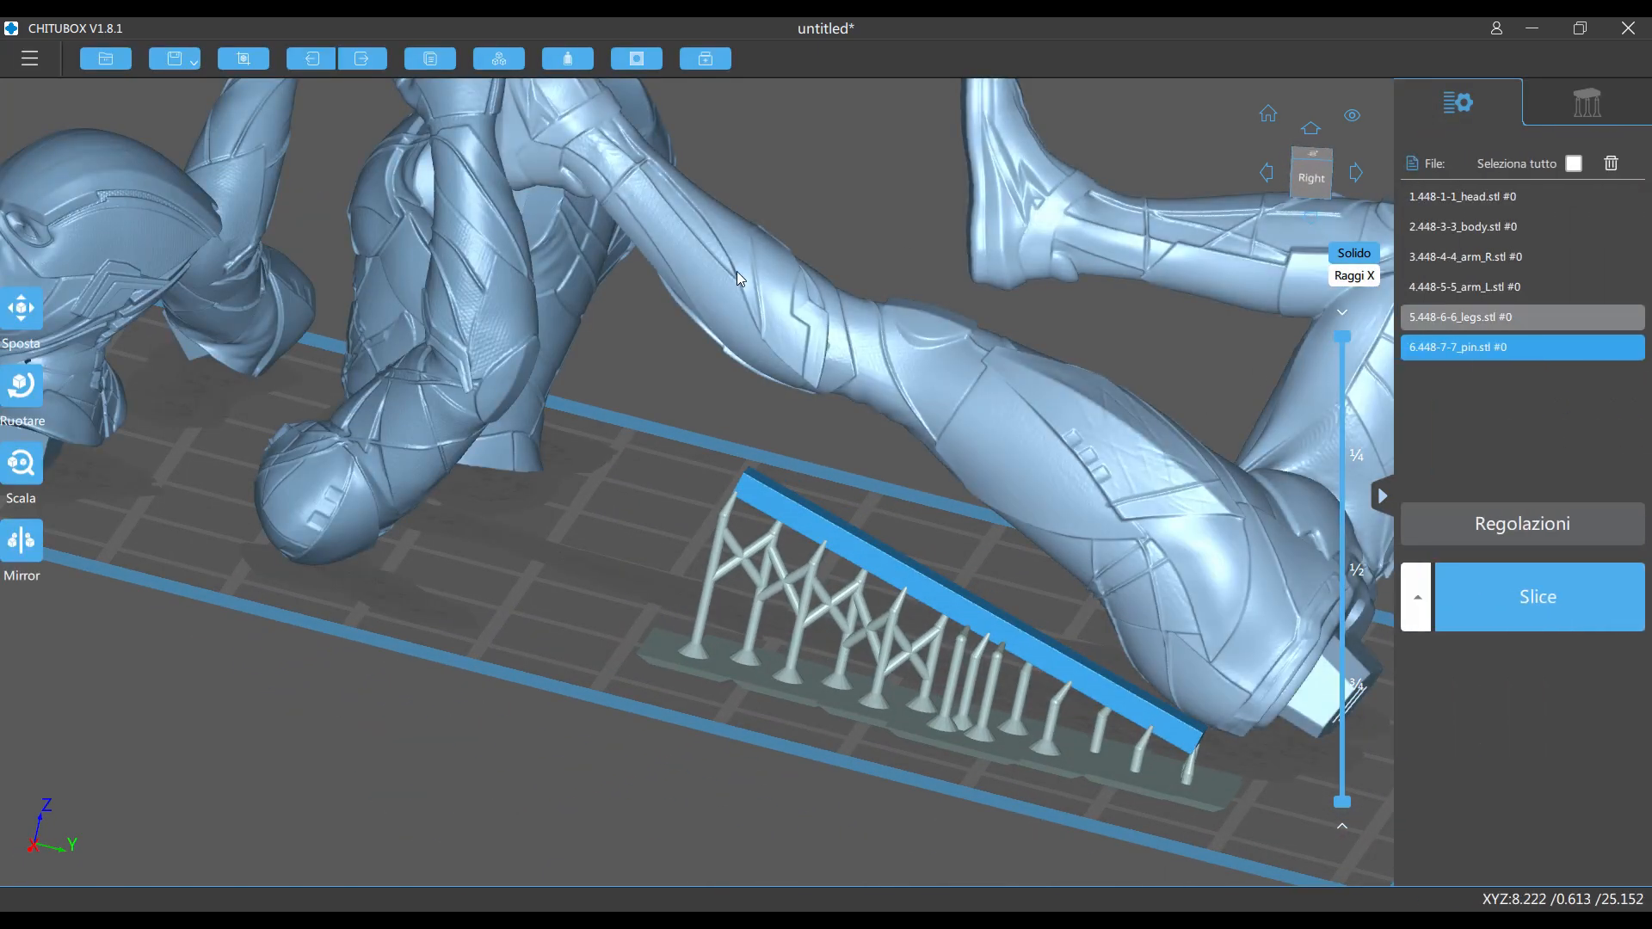
Move the left arm toward the front of the build plate and shift the body to about X -16, Y -17.
mouse_move(736, 272)
right_down()
mouse_move(948, 258)
mouse_move(844, 276)
mouse_move(858, 275)
mouse_move(845, 329)
mouse_move(829, 327)
mouse_move(842, 252)
mouse_move(823, 218)
mouse_move(912, 242)
mouse_move(916, 271)
mouse_move(745, 230)
mouse_move(732, 289)
right_up()
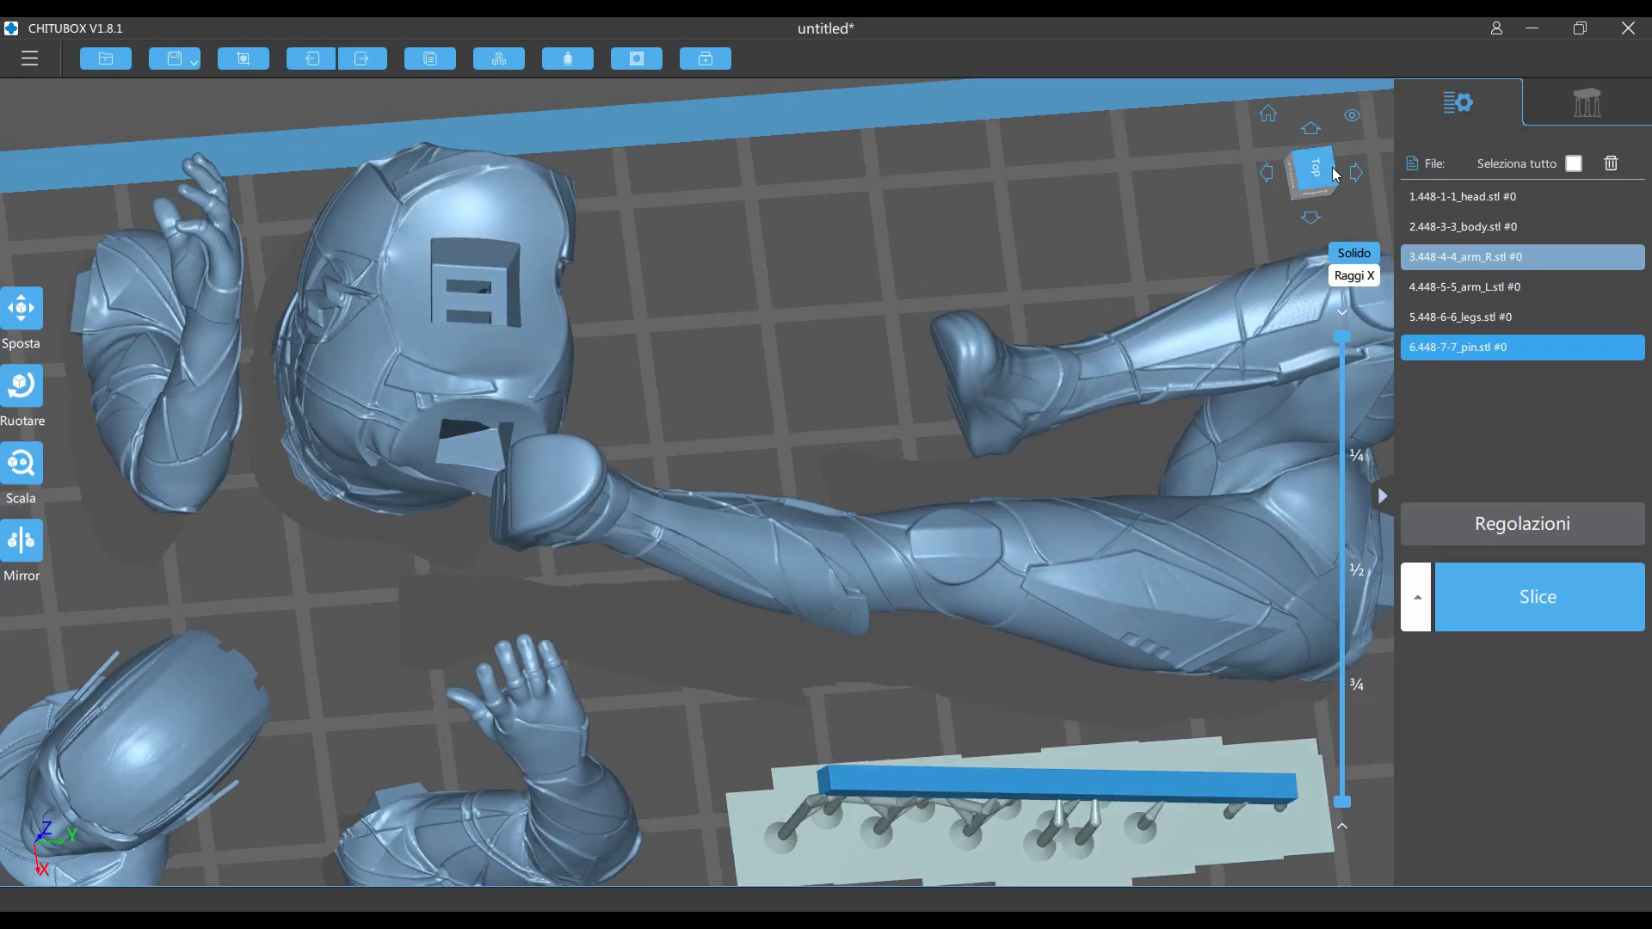
click(1336, 174)
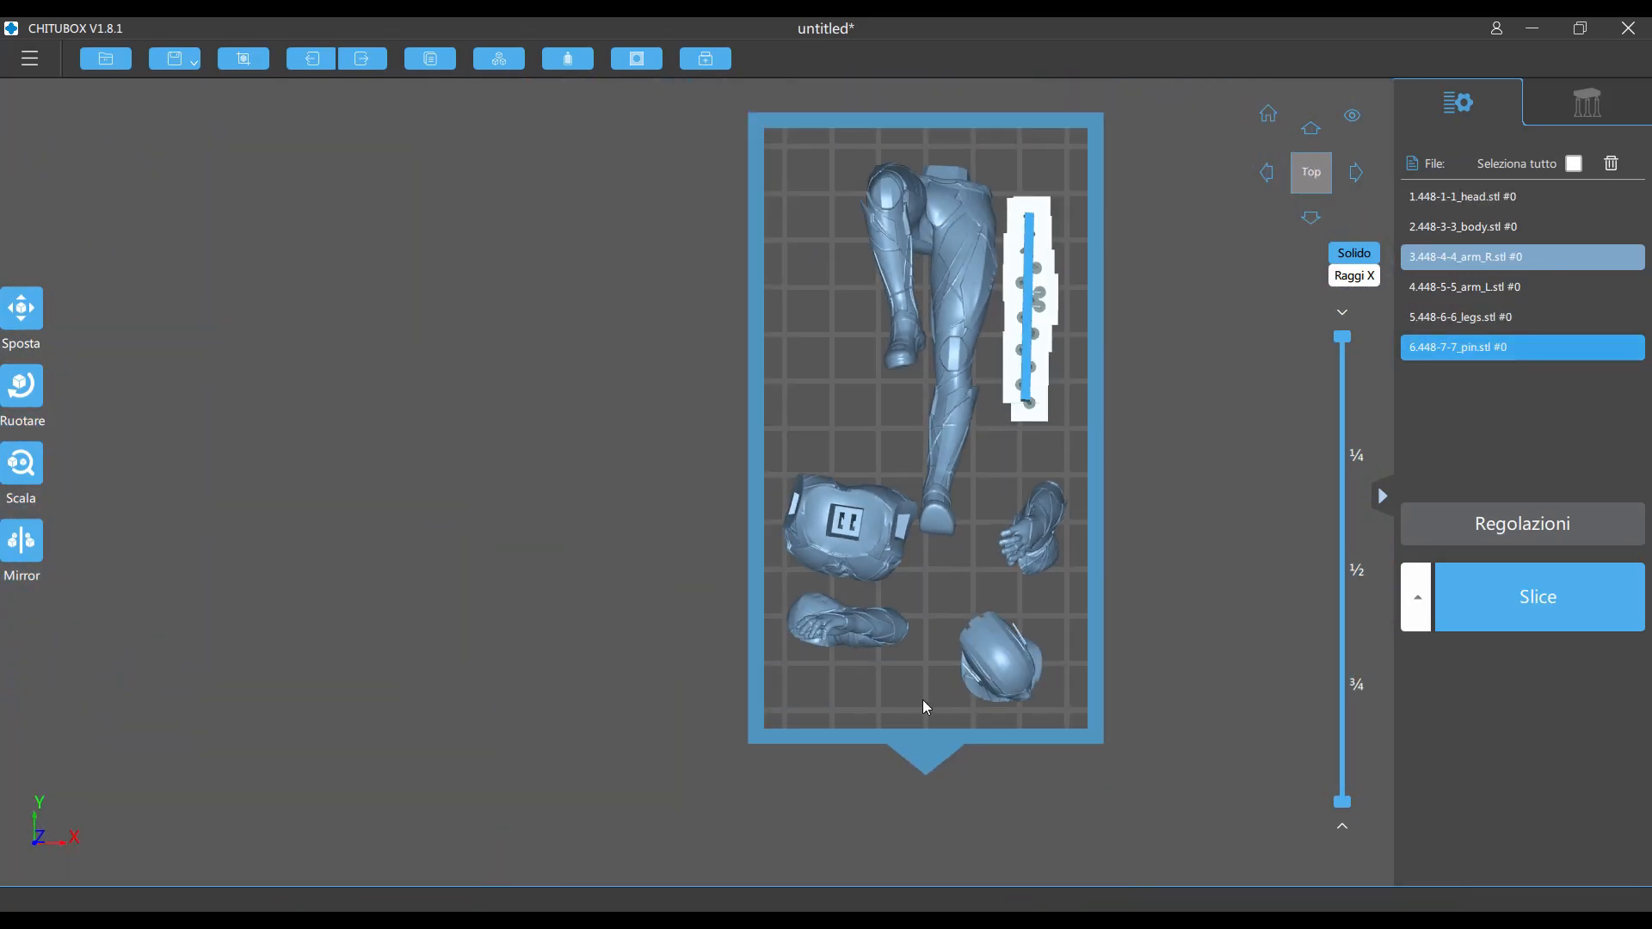
drag(852, 622, 852, 652)
drag(853, 526, 842, 514)
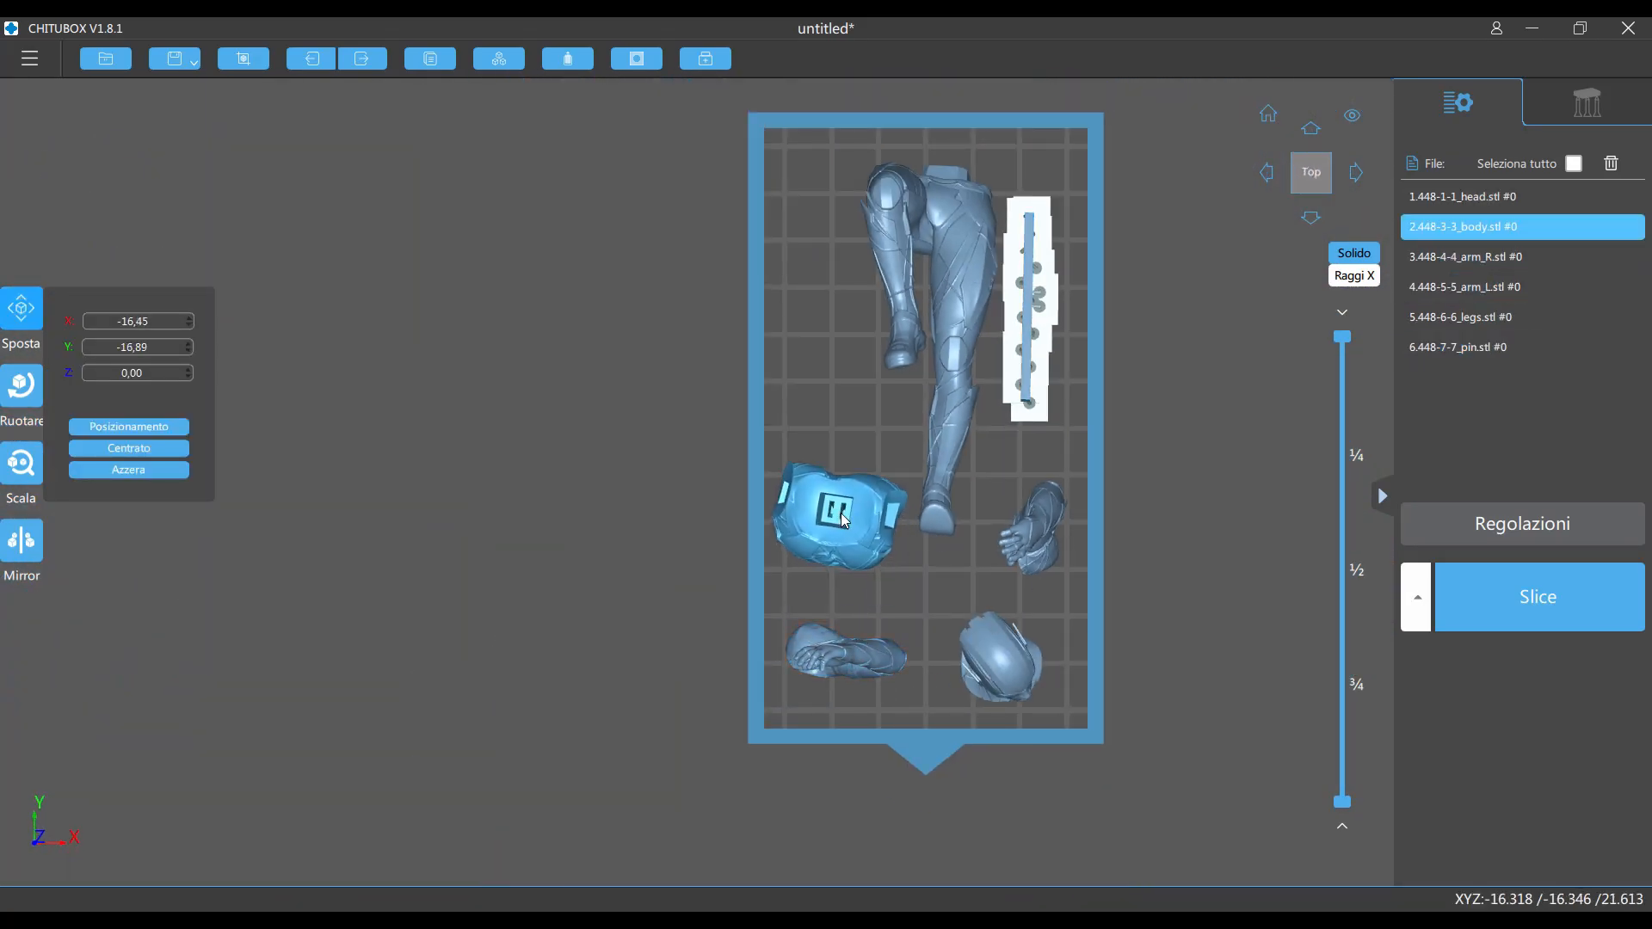
Move the legs toward the rear corner of the build plate and rotate them 15° about the Z axis.
drag(906, 262, 874, 224)
double_click(931, 237)
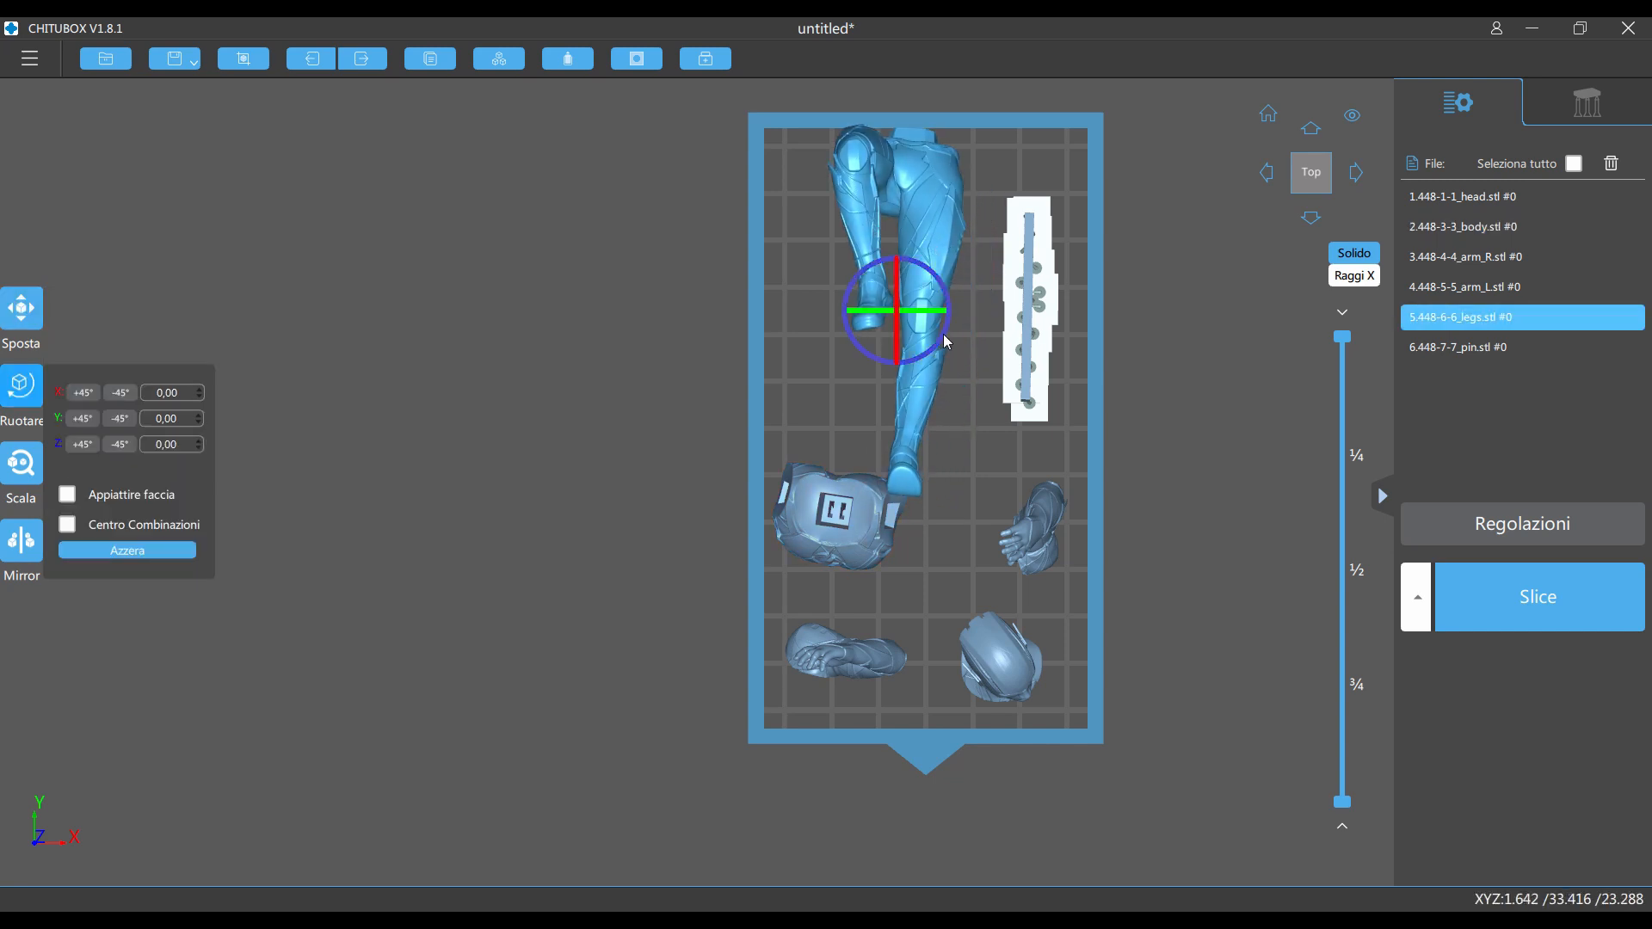
drag(944, 340, 998, 490)
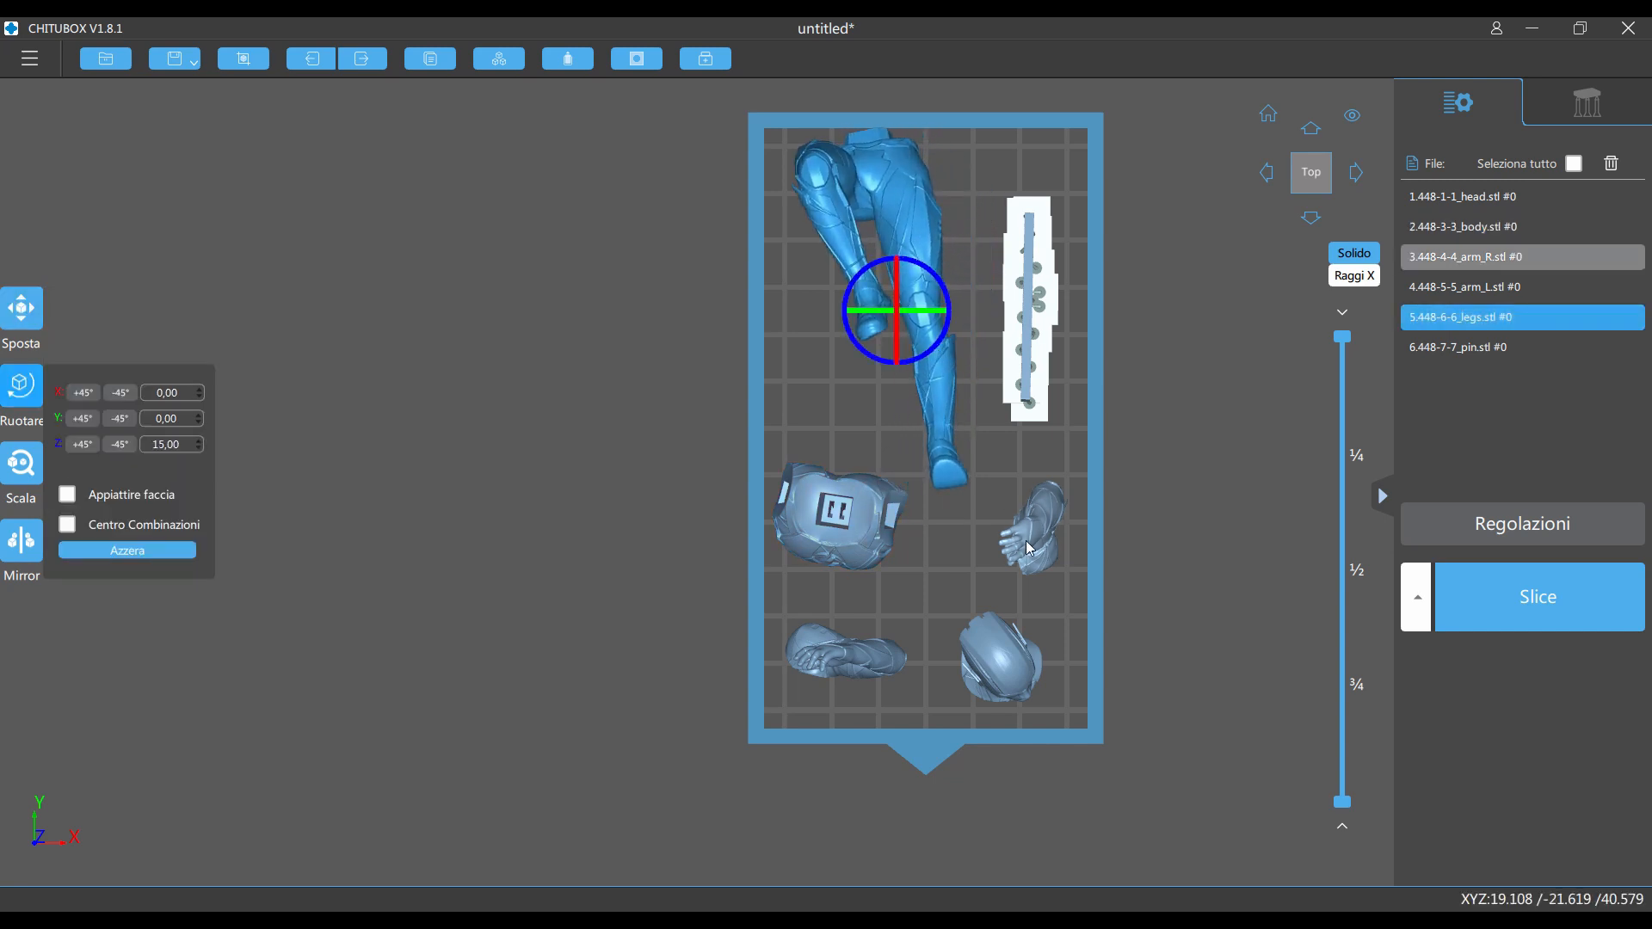
Shift the head and the right arm slightly toward the rear of the build plate.
click(1030, 547)
key(Escape)
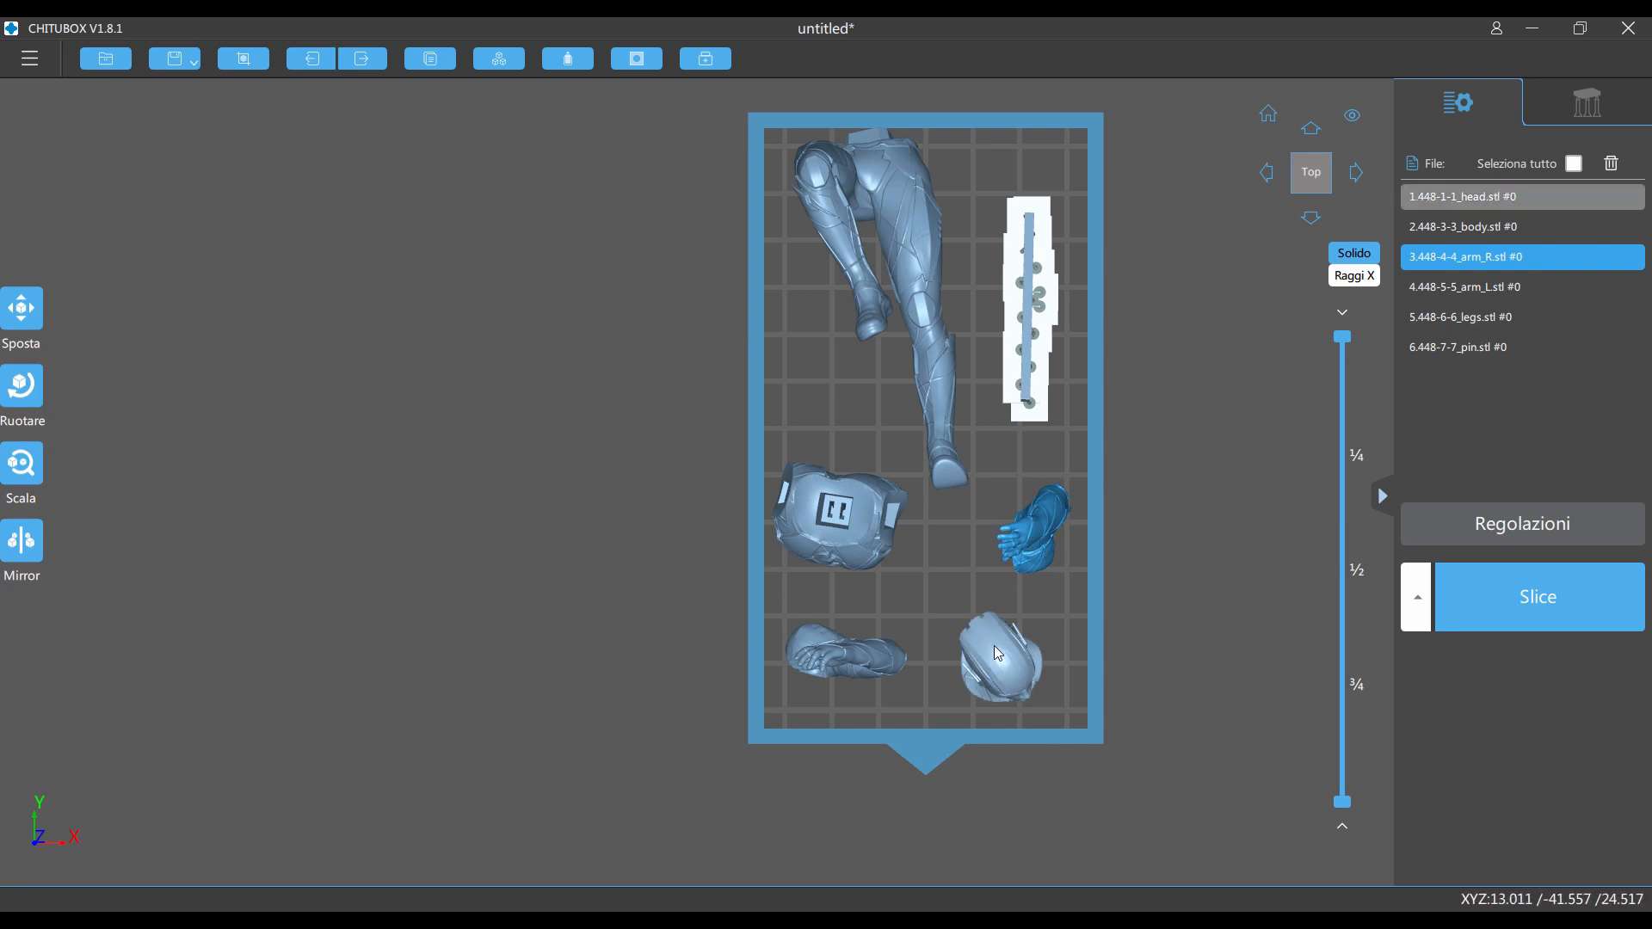
drag(993, 645, 990, 629)
drag(1045, 535, 1051, 500)
right_drag(1143, 471, 1205, 363)
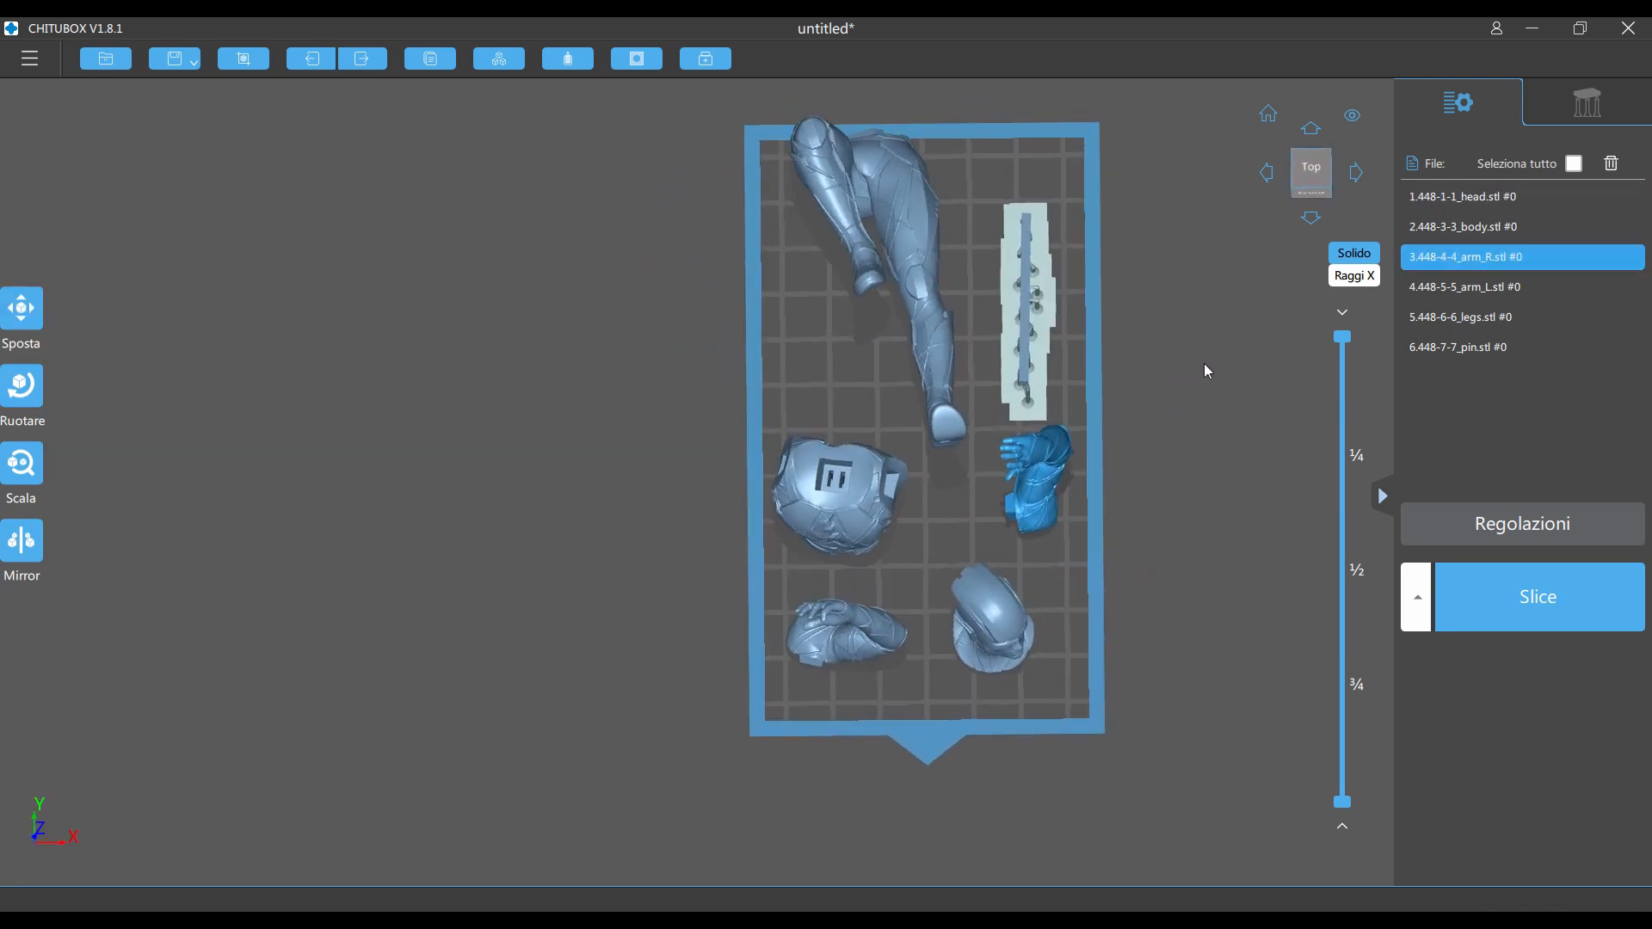
Drill a 2 mm circular hole 9.5 mm deep in the body's arm socket, keeping the plug.
click(653, 63)
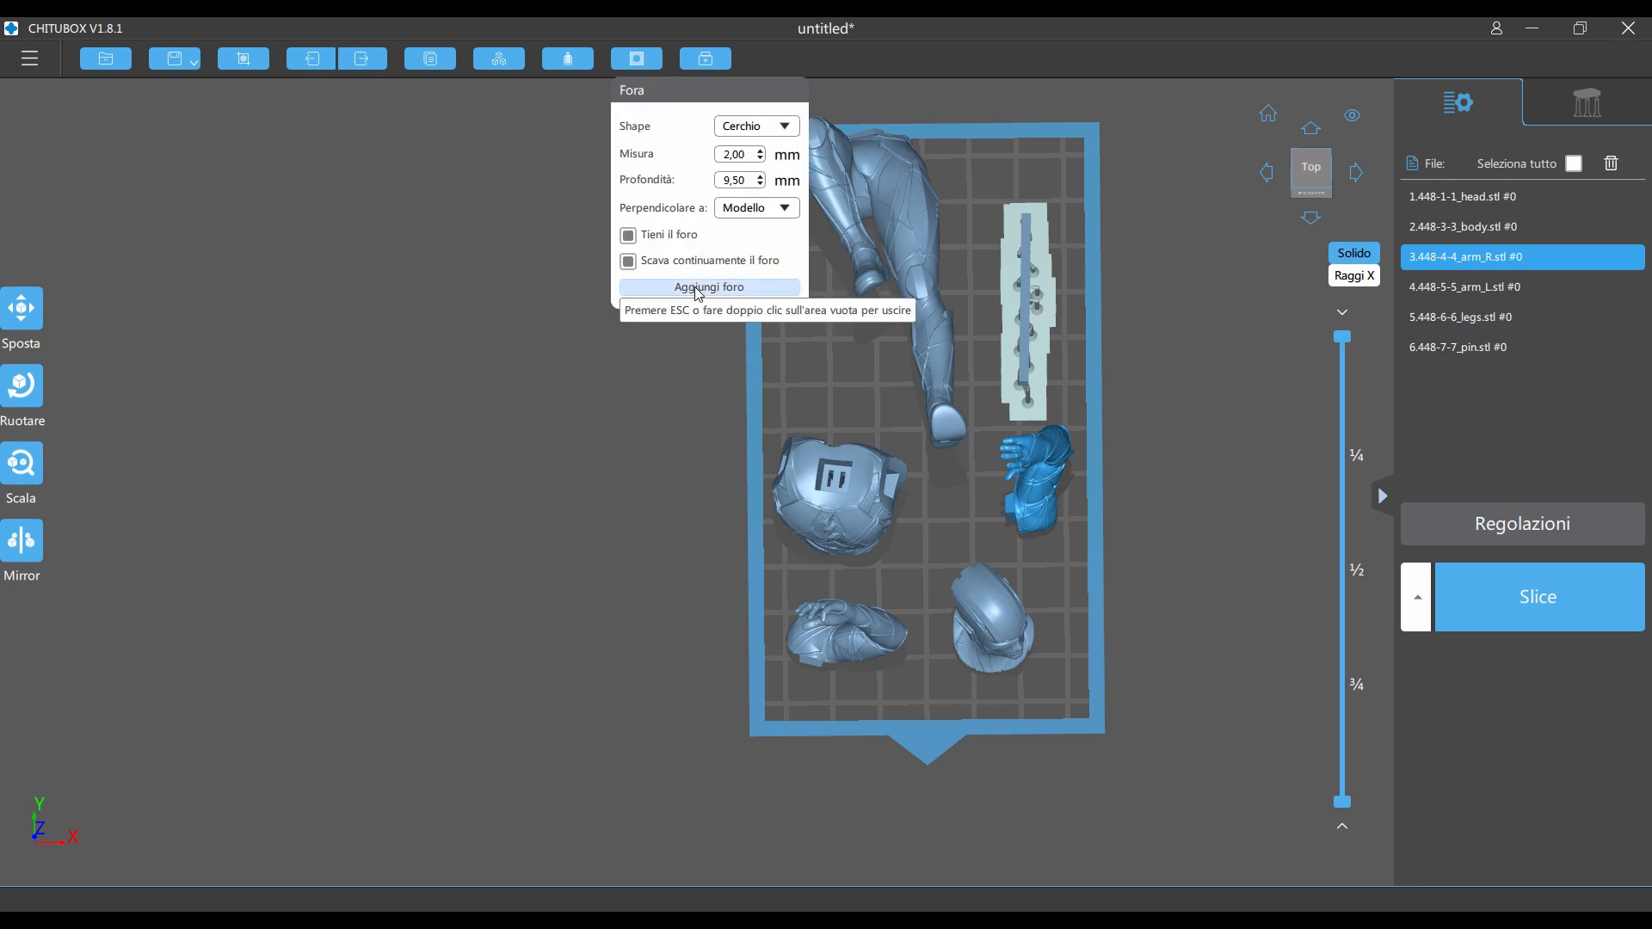
click(838, 487)
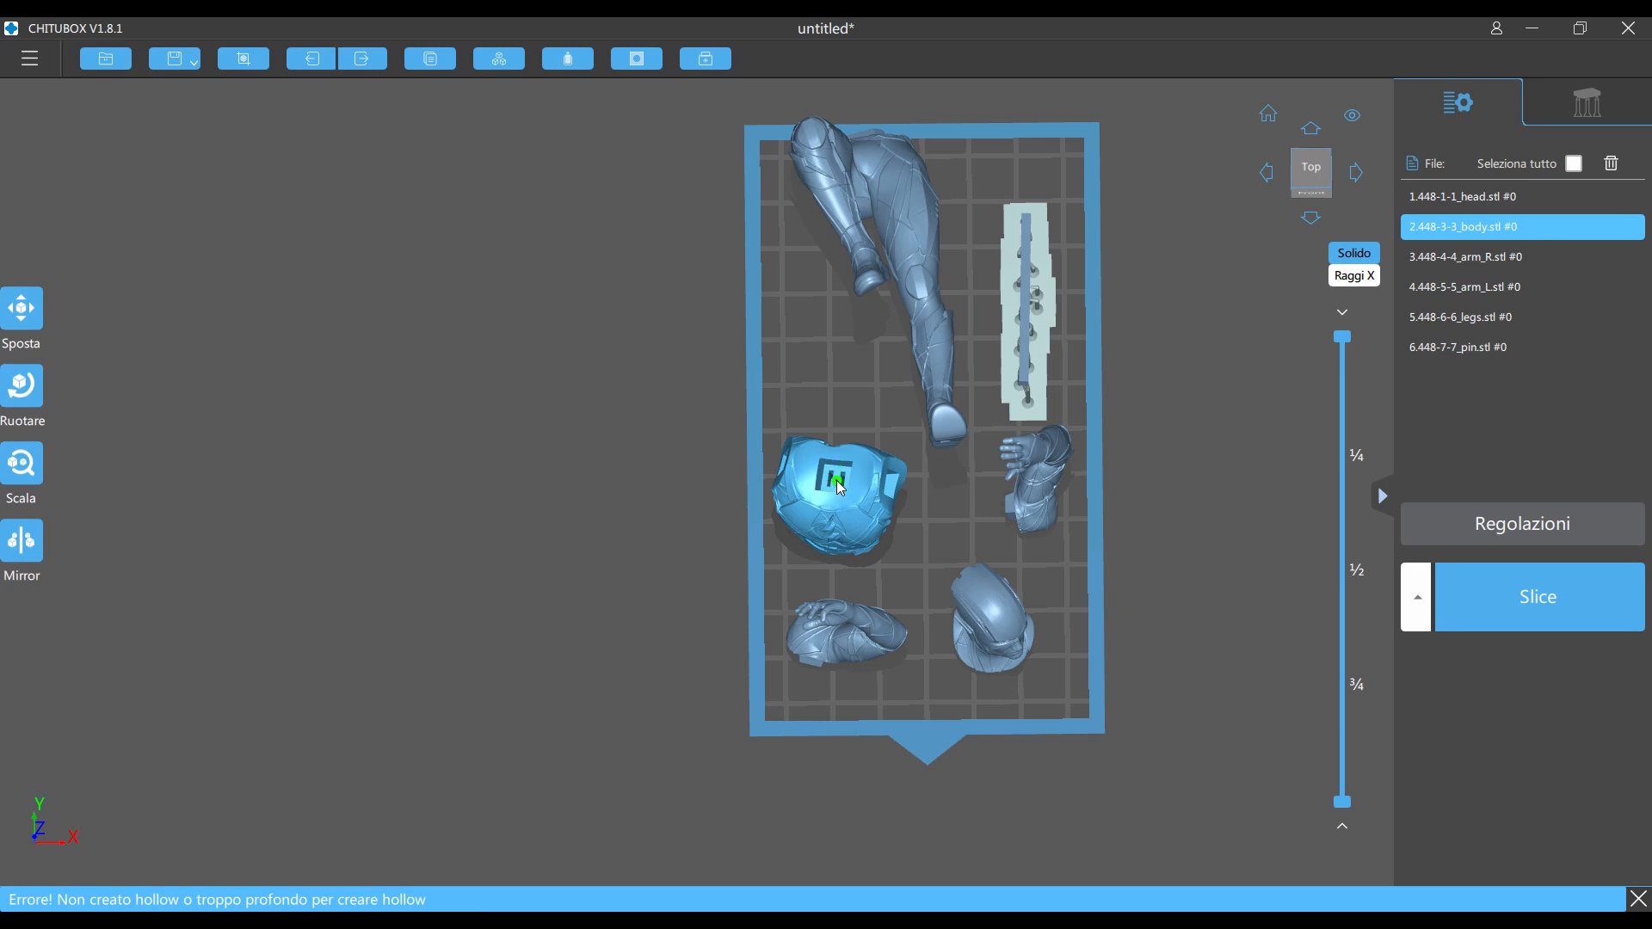
right_drag(910, 476, 833, 311)
click(836, 315)
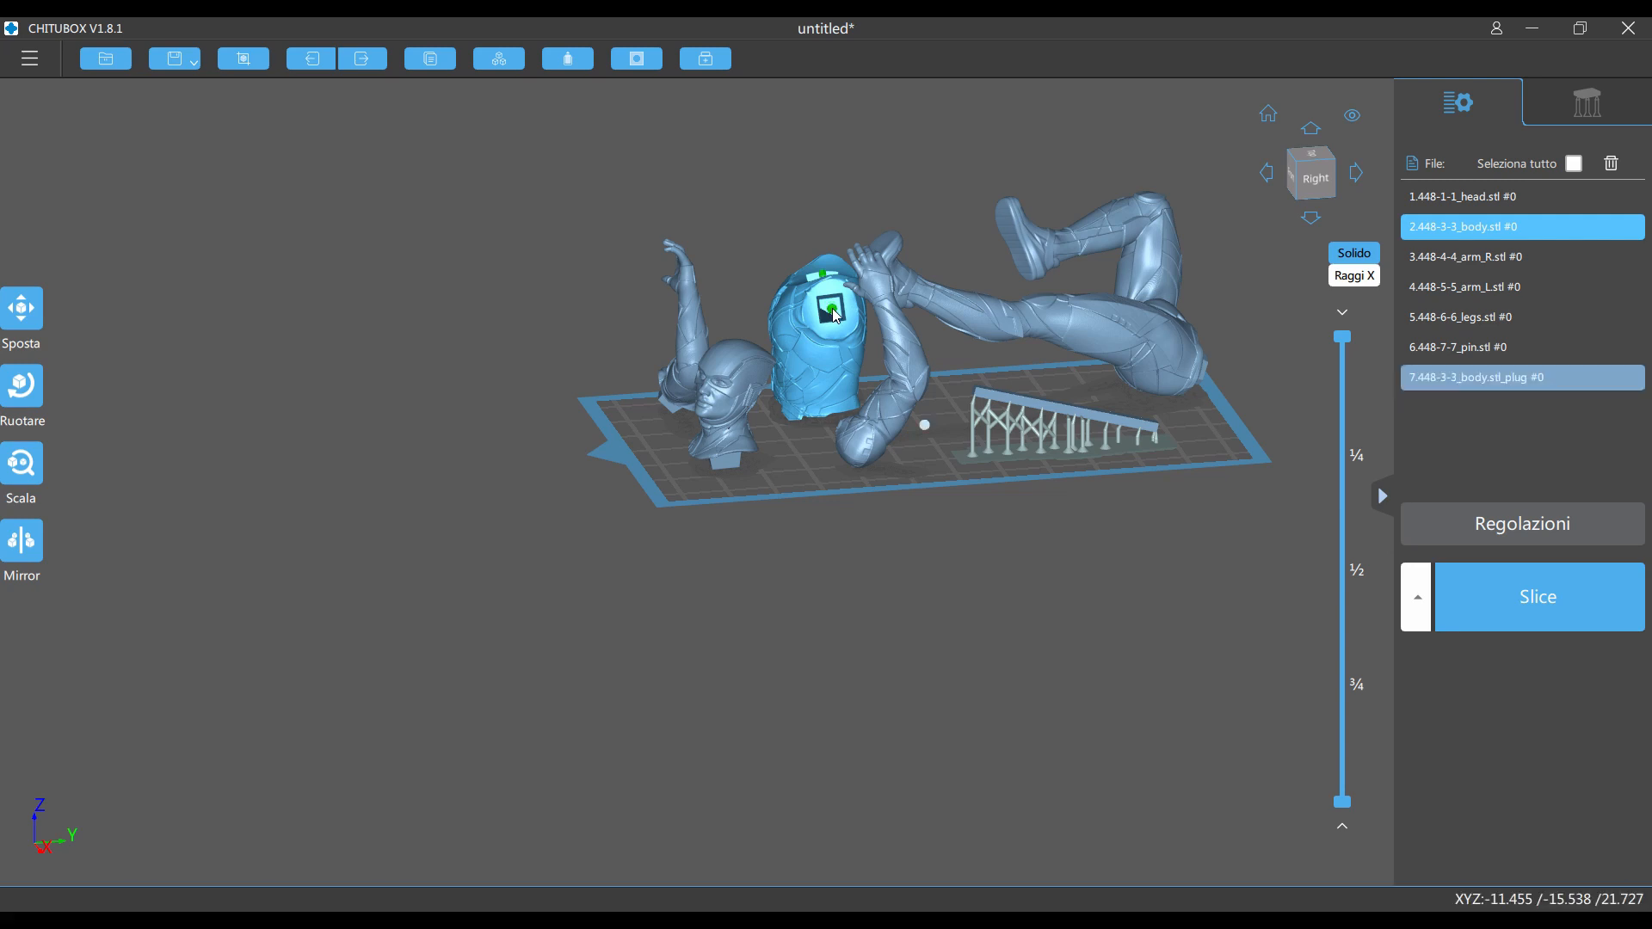
Delete the plug left over from the body's new hole.
right_drag(972, 256, 943, 321)
click(1551, 378)
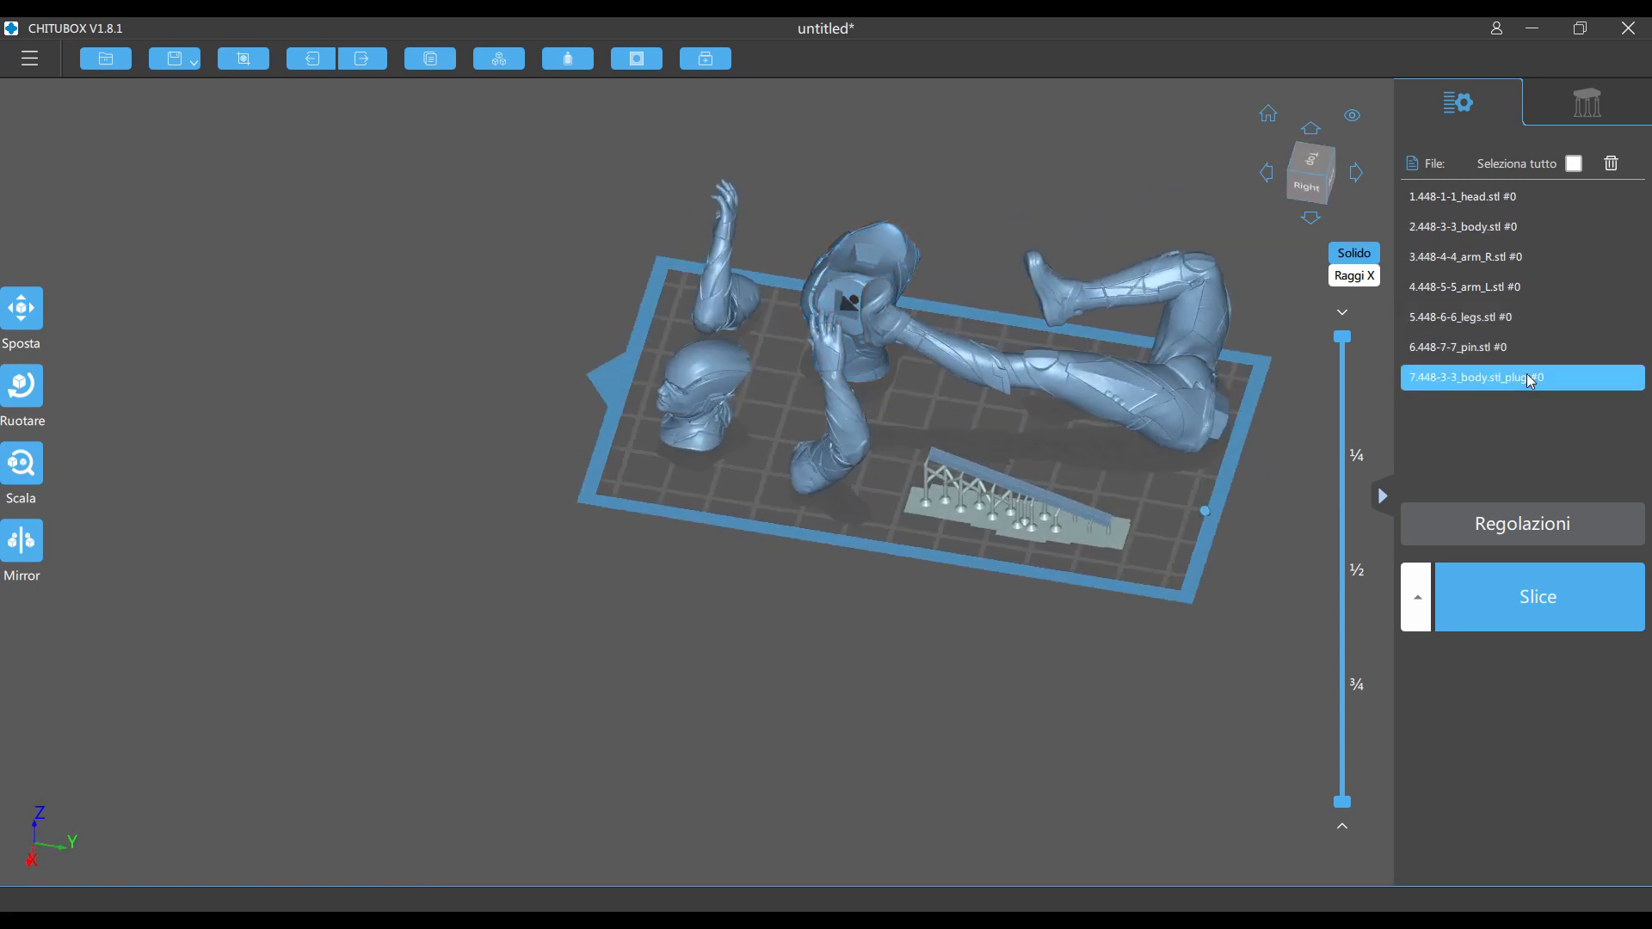
click(1611, 164)
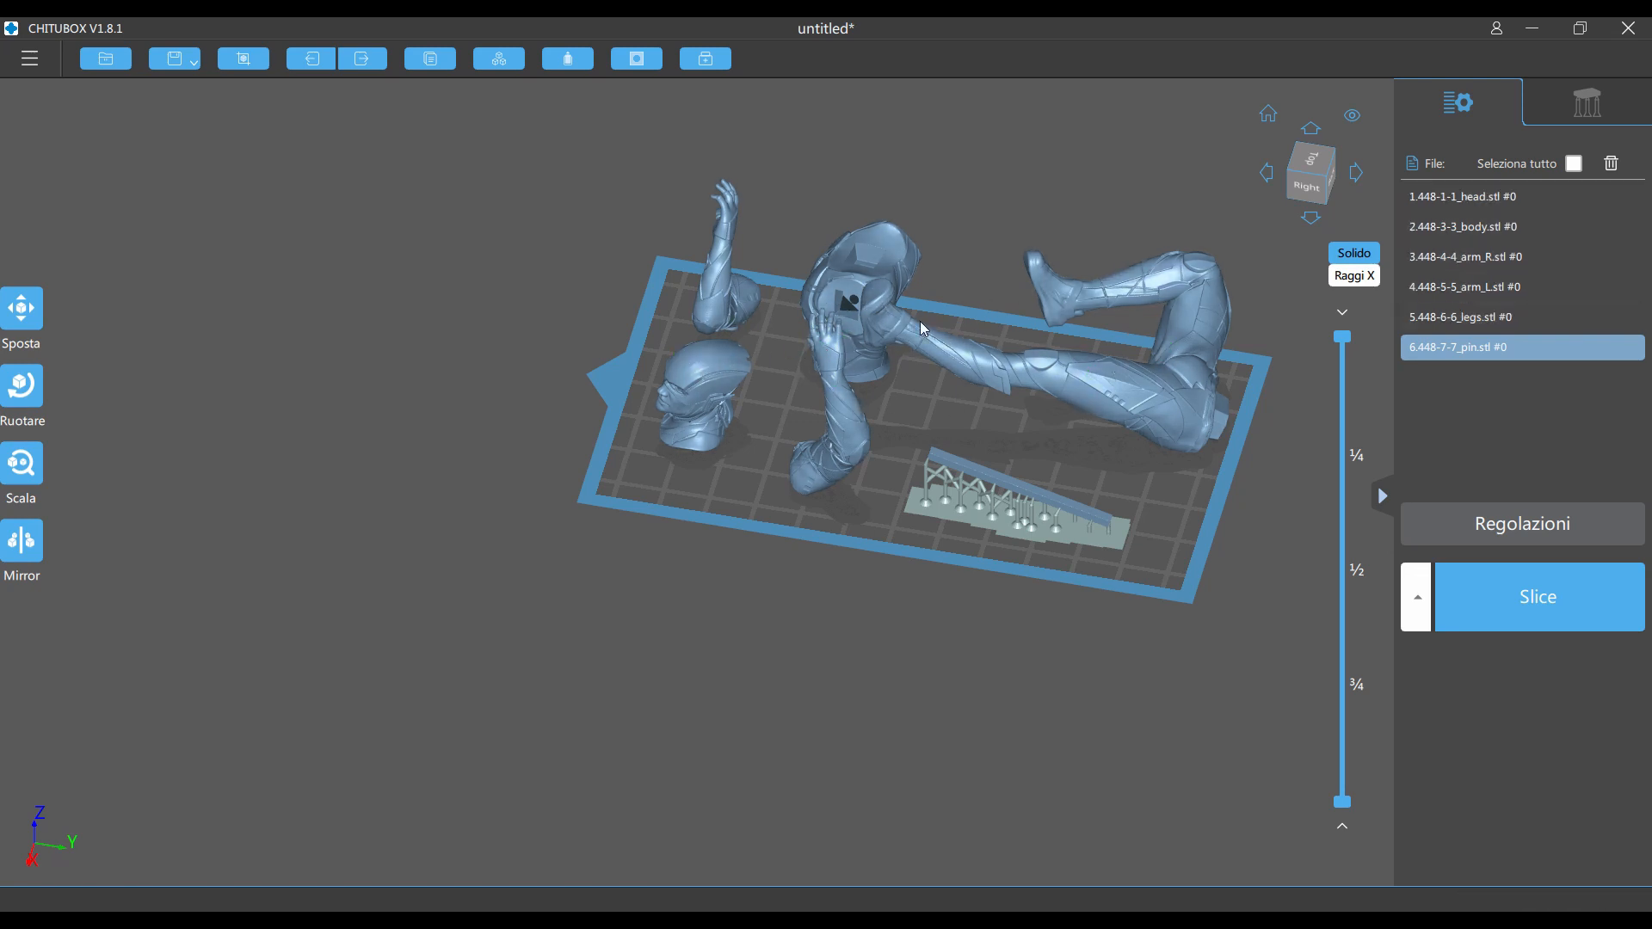
click(1463, 318)
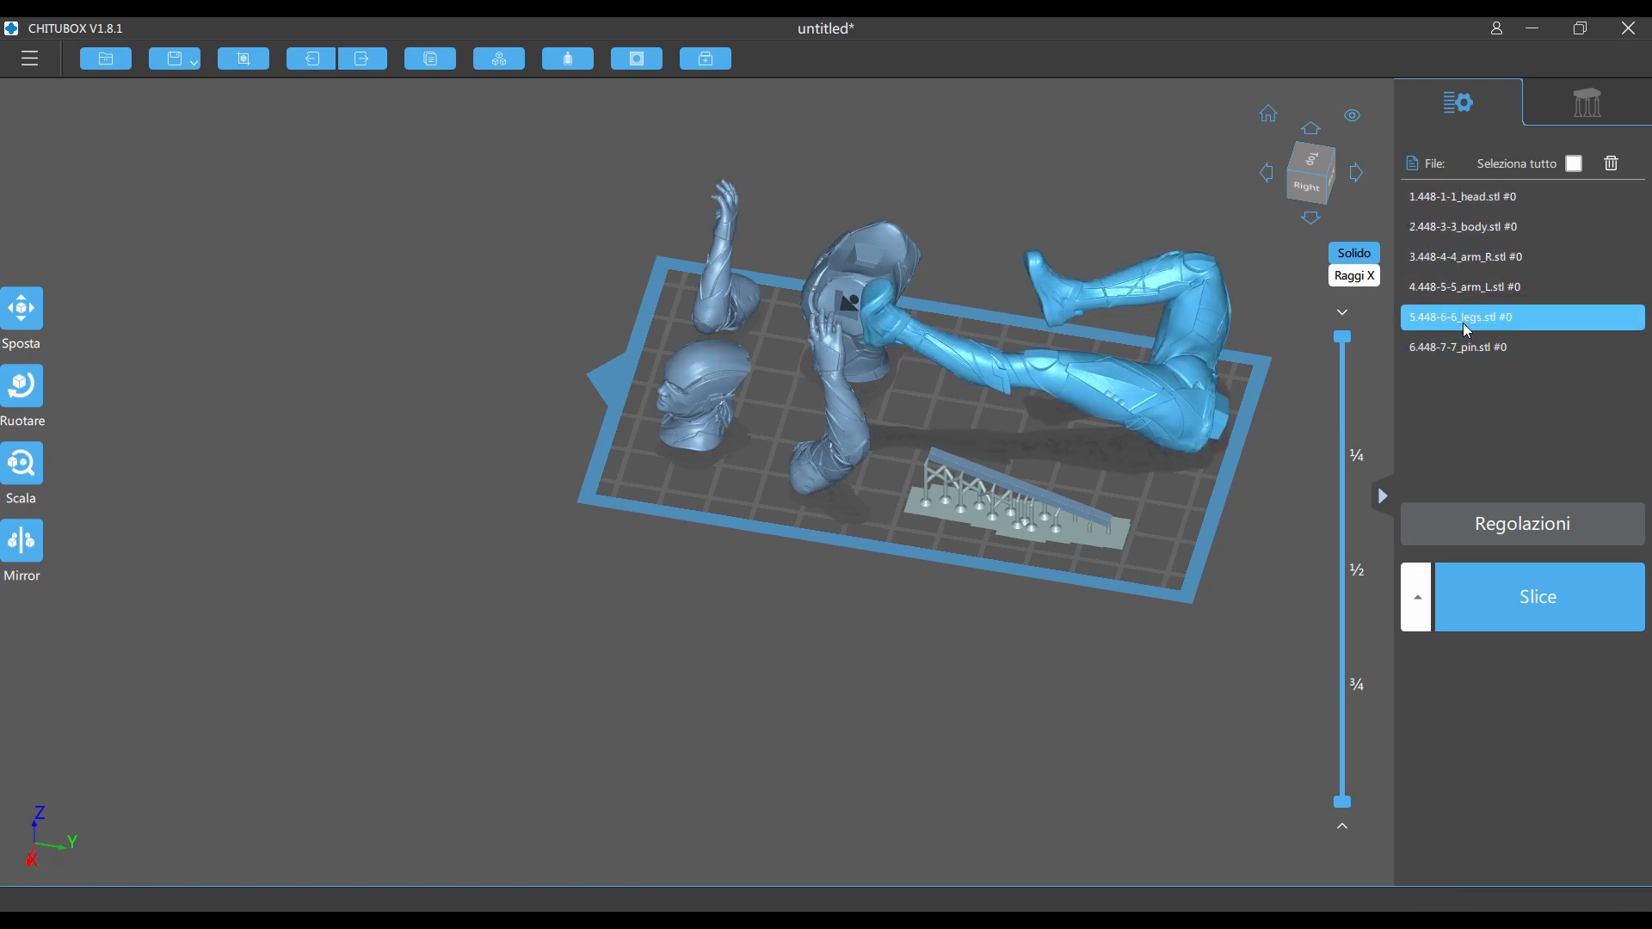
shift+click(1515, 199)
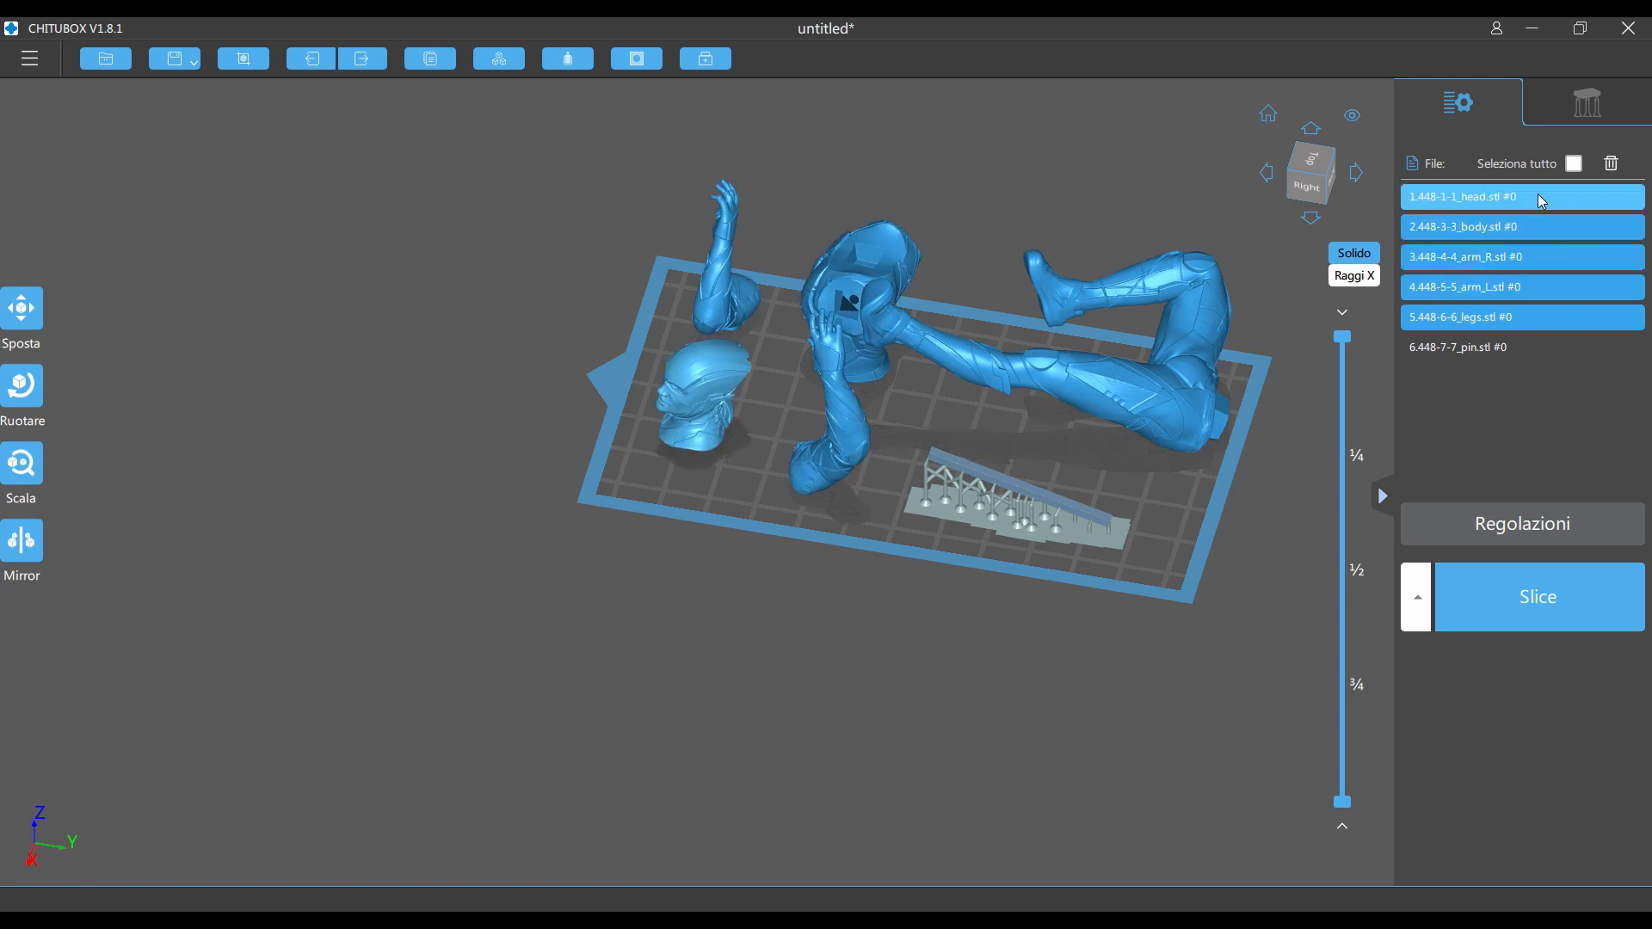
click(1574, 163)
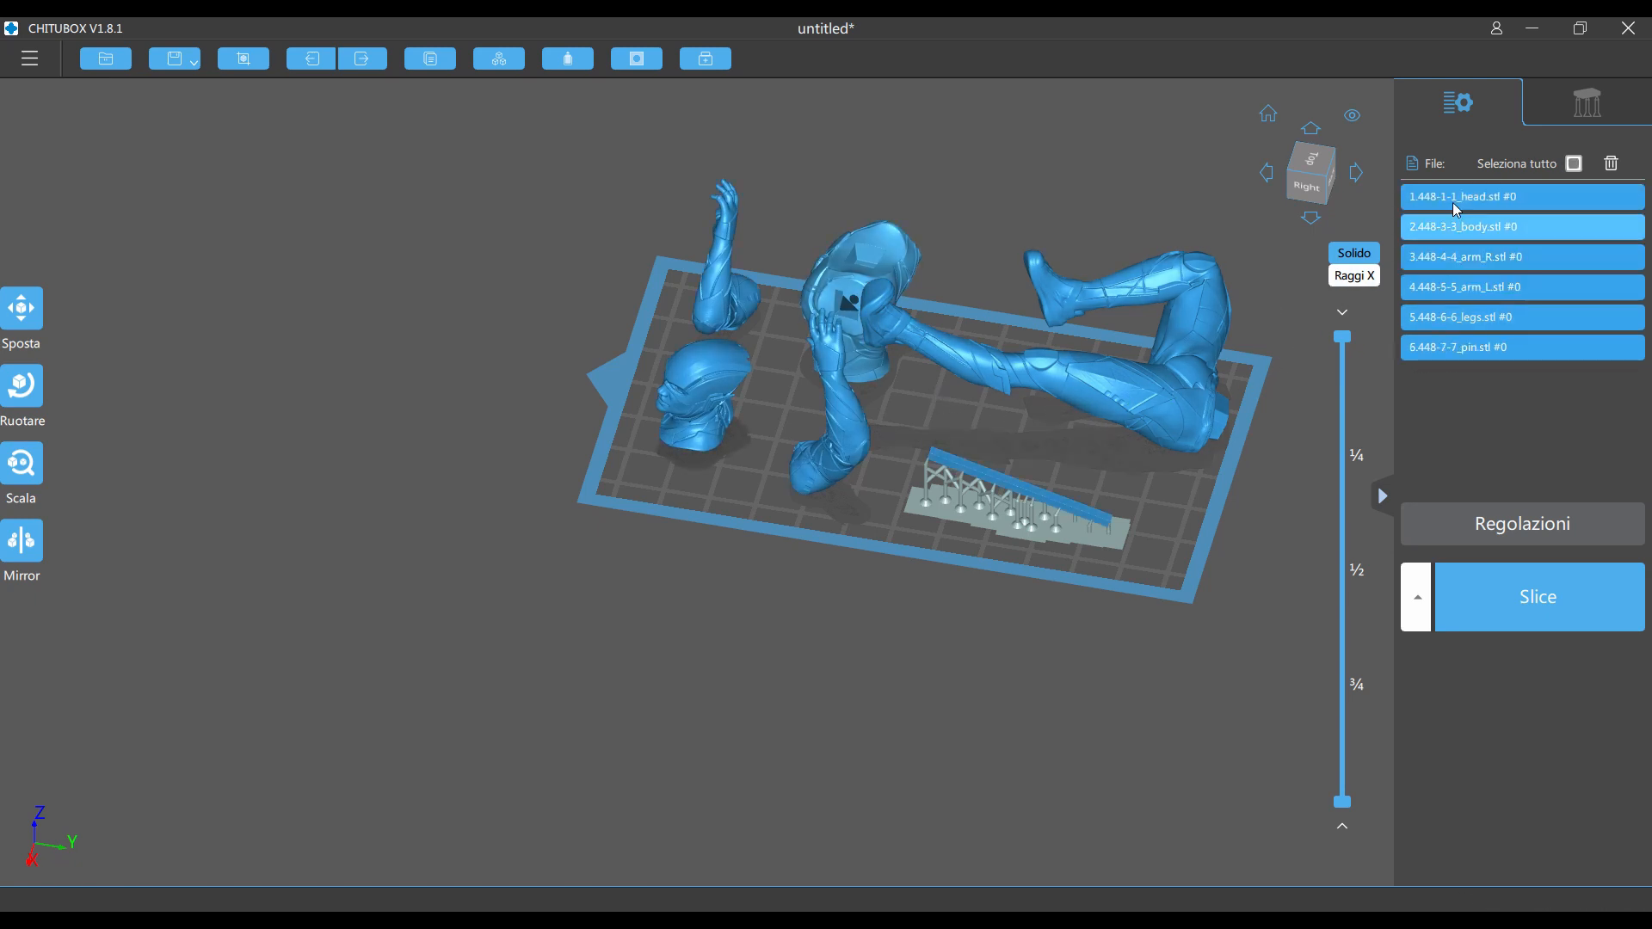
click(1573, 165)
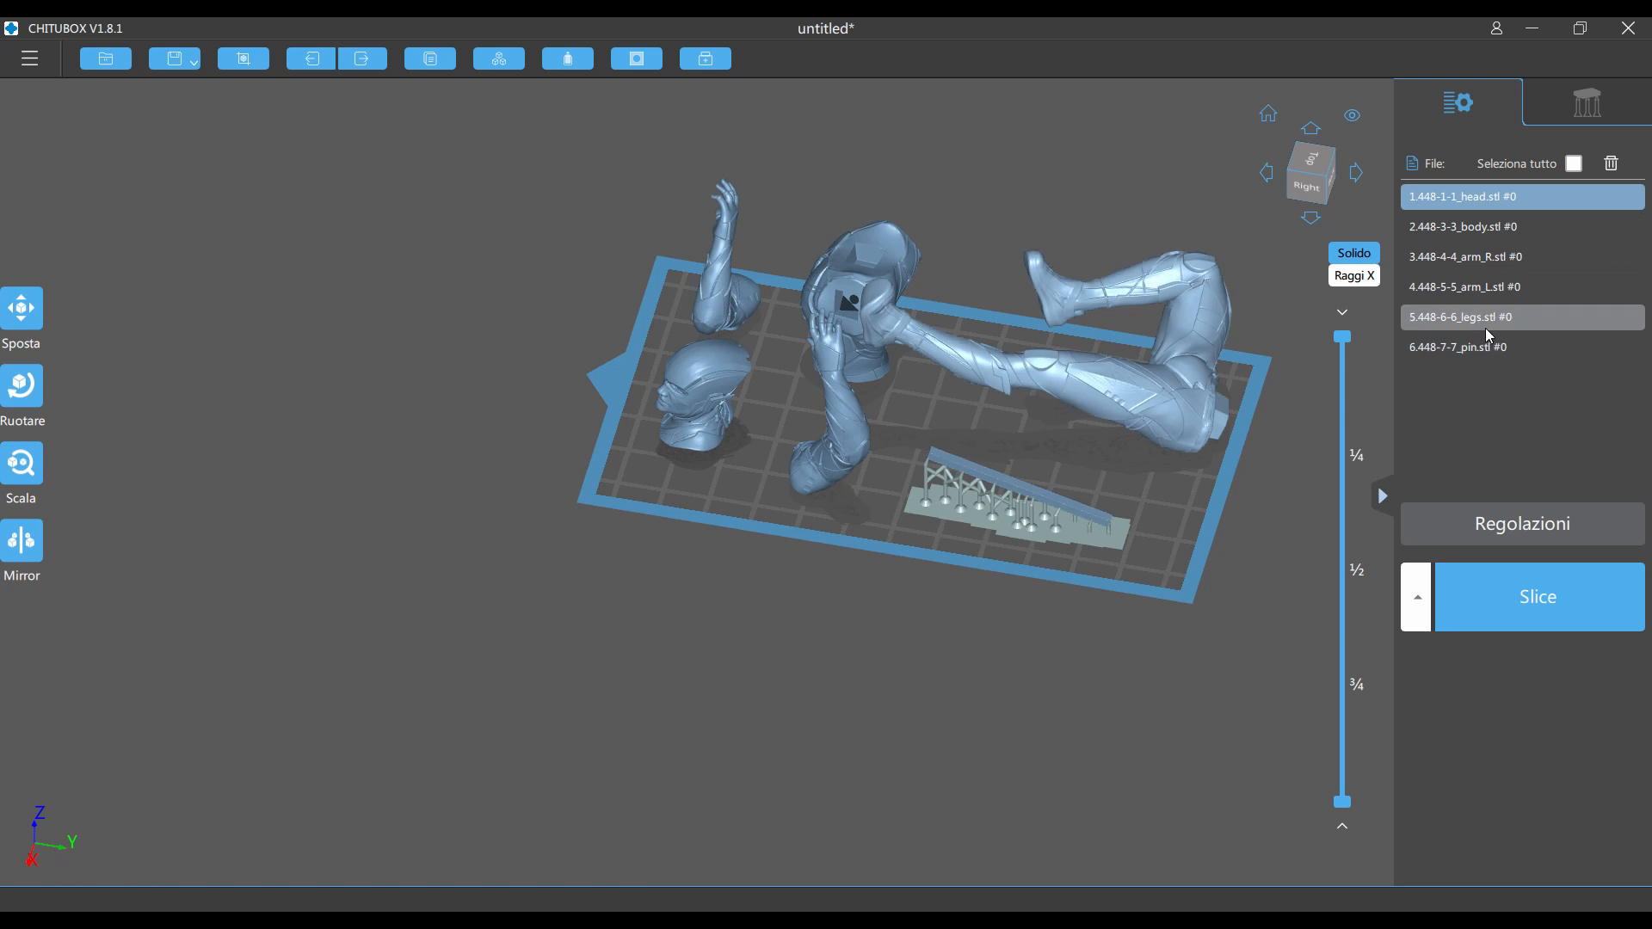
Select the head, body, both arms and the legs, leaving out the pin, and switch to support editing.
click(1462, 316)
ctrl+click(1504, 204)
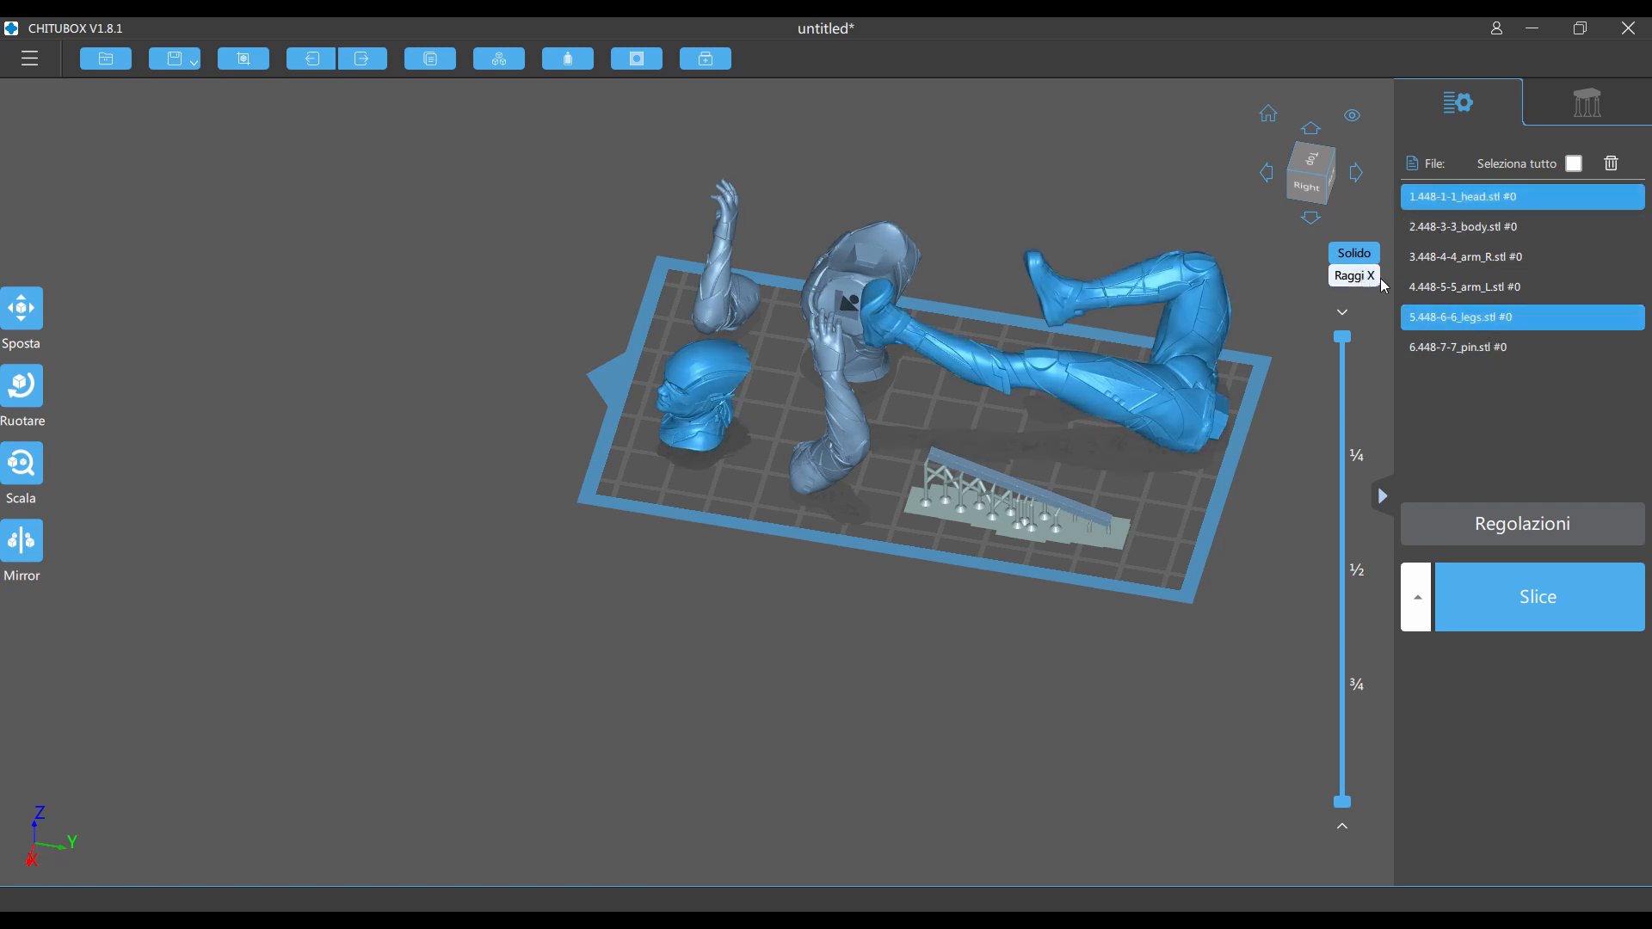
ctrl+click(1491, 227)
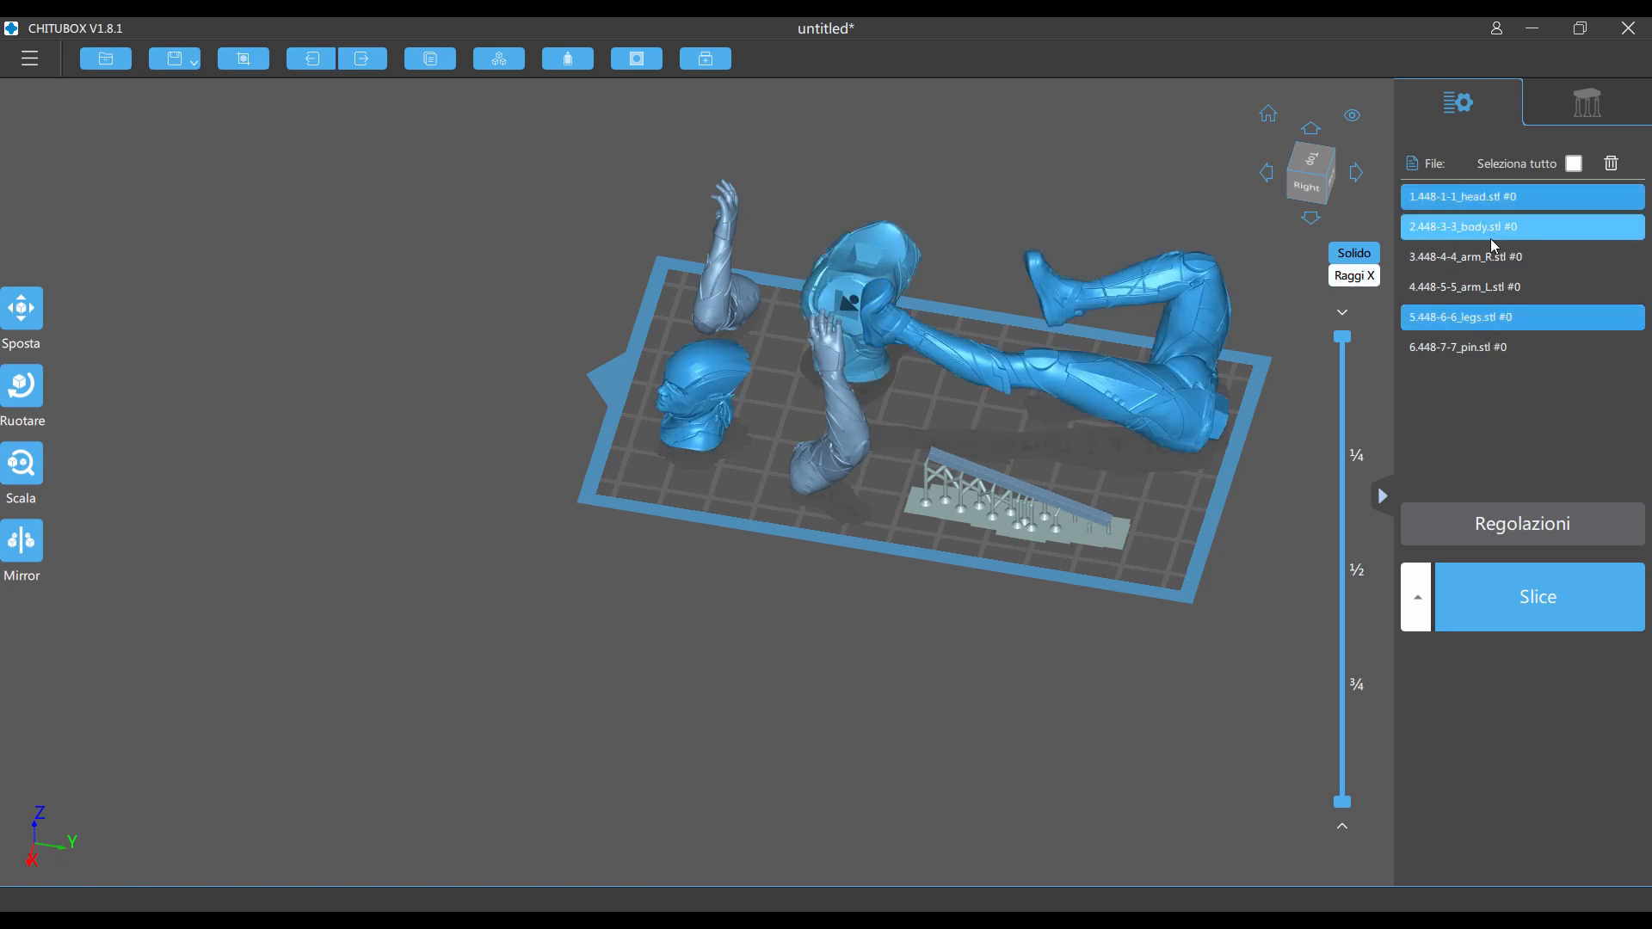
ctrl+click(1467, 257)
ctrl+click(1464, 288)
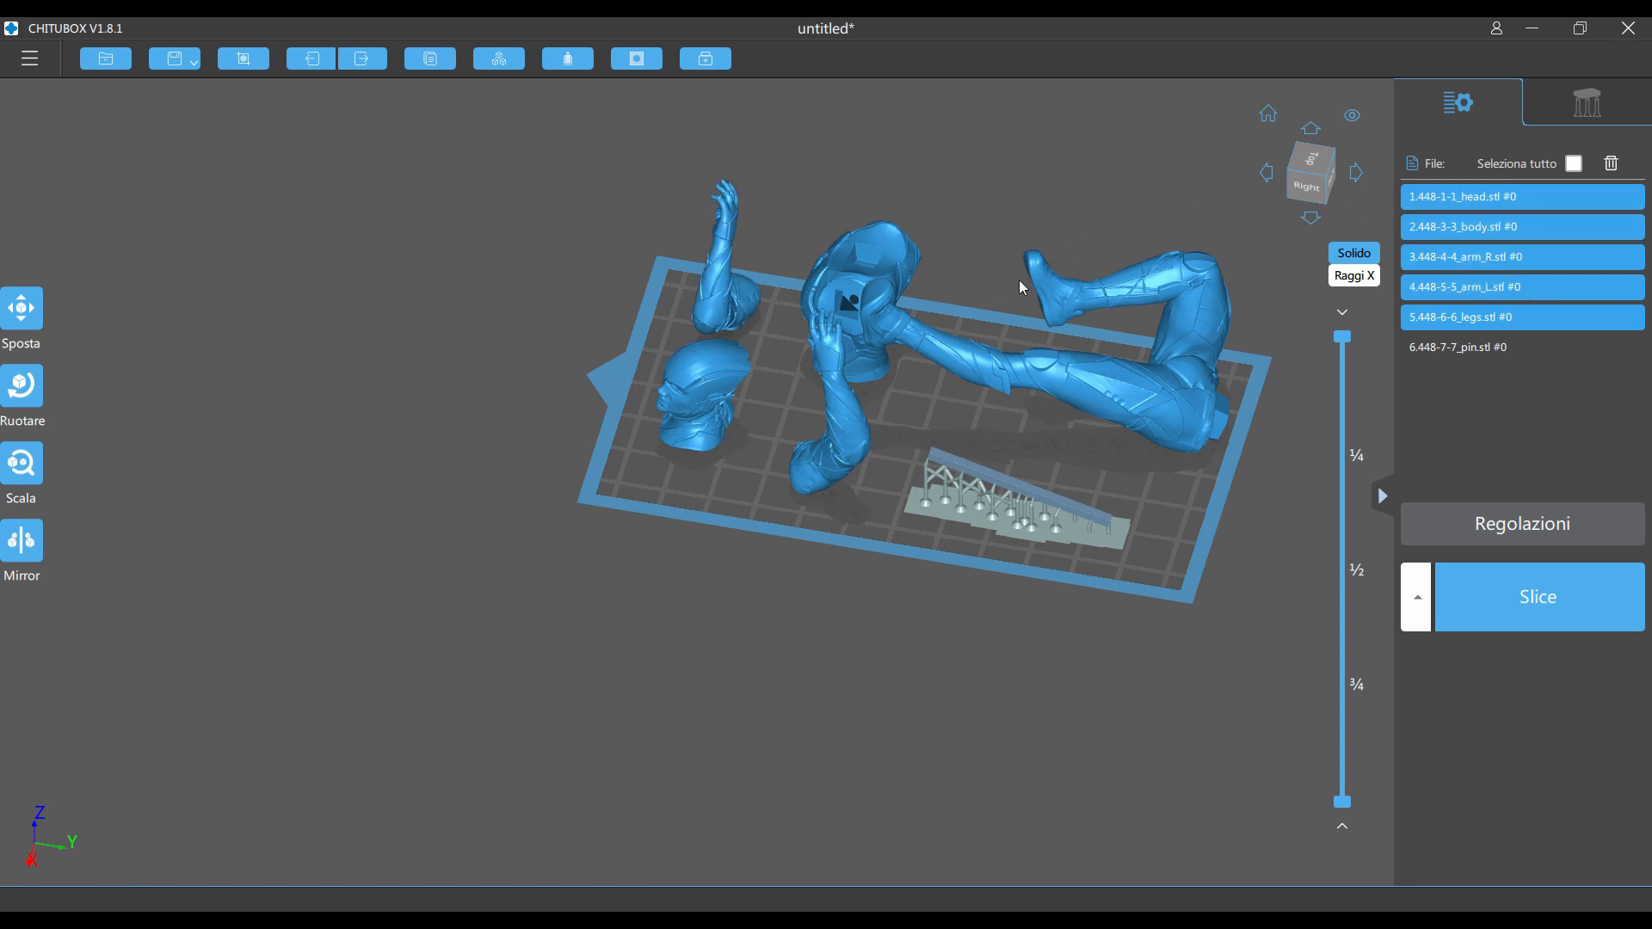
click(1566, 95)
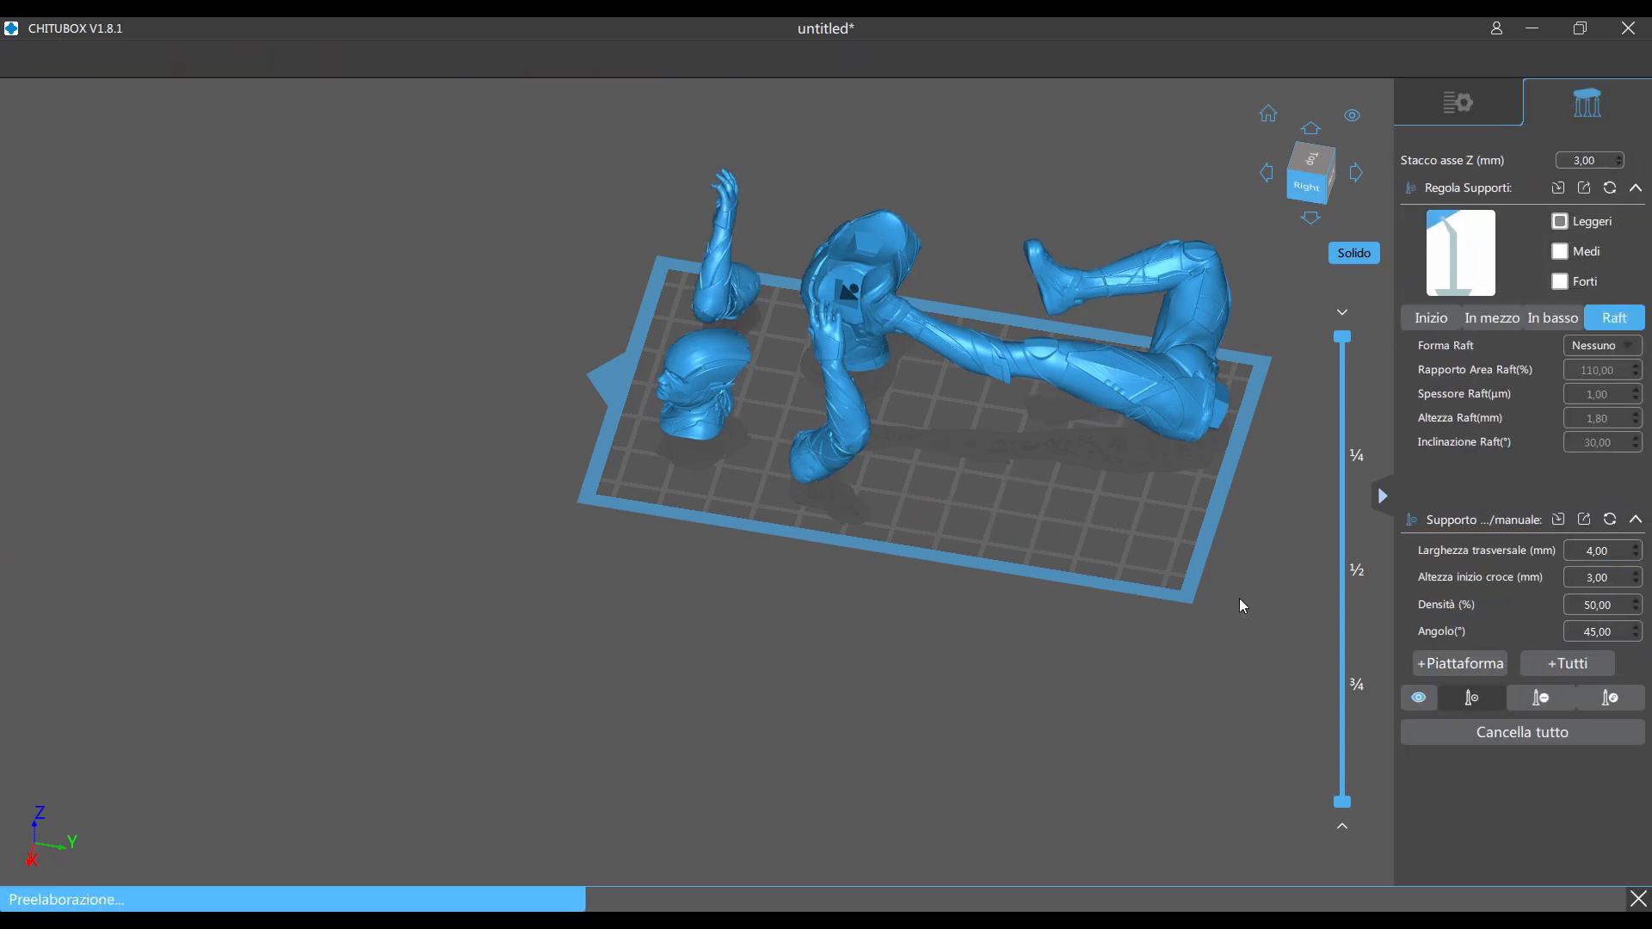
Generate automatic light supports on all surfaces of the selected parts.
click(1579, 661)
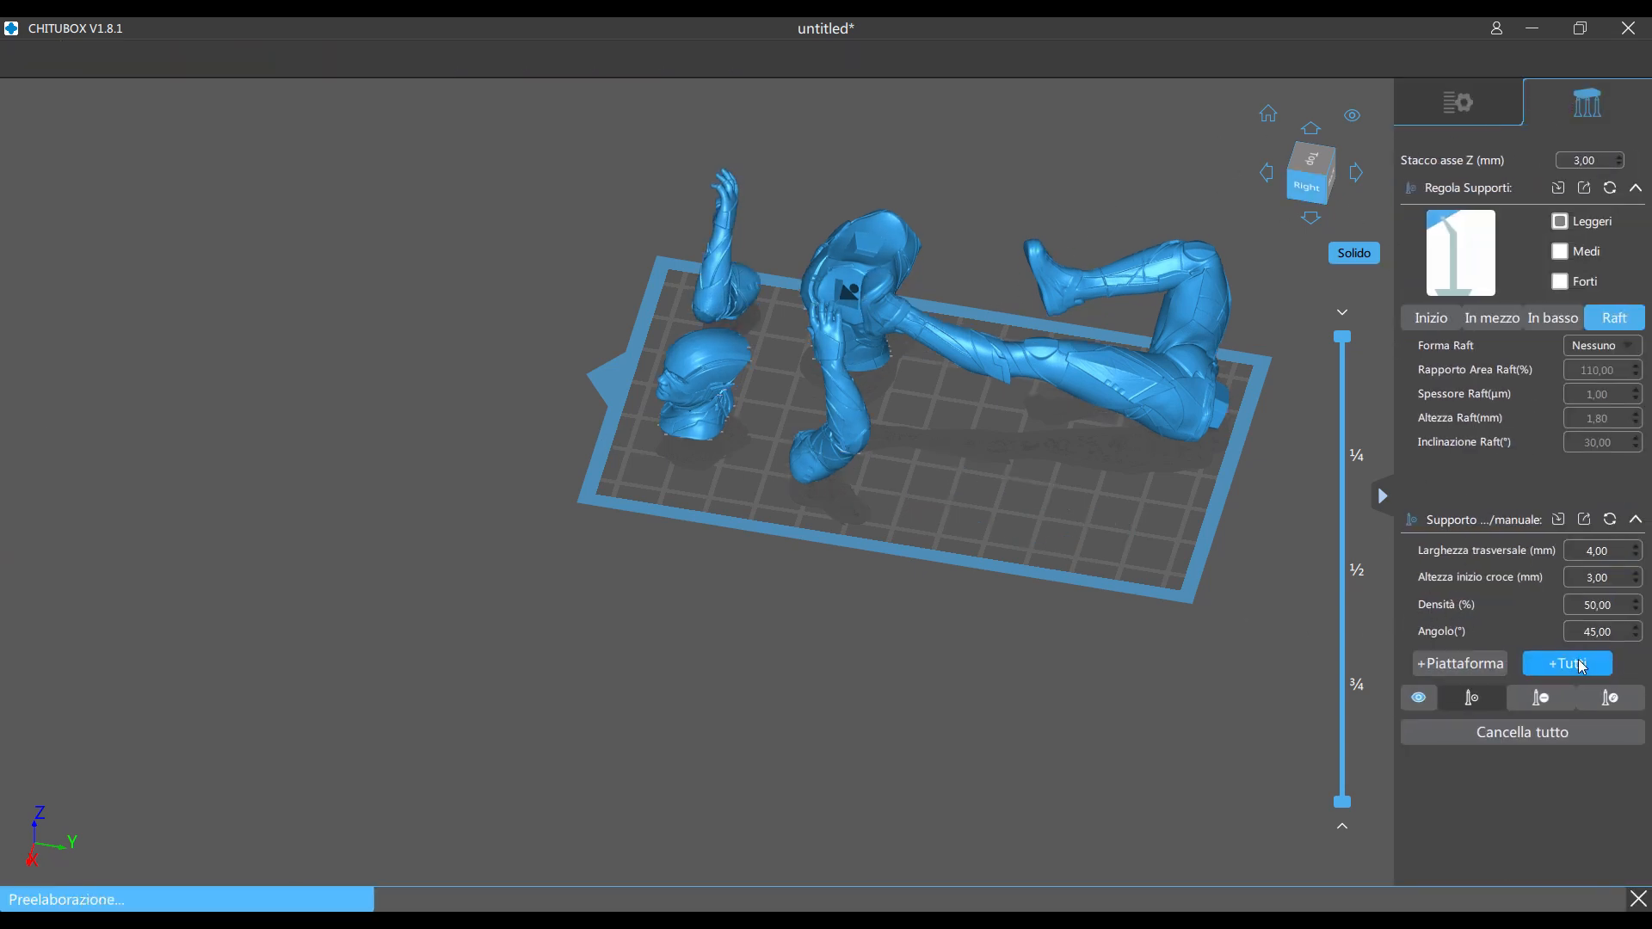
drag(1215, 590, 1247, 518)
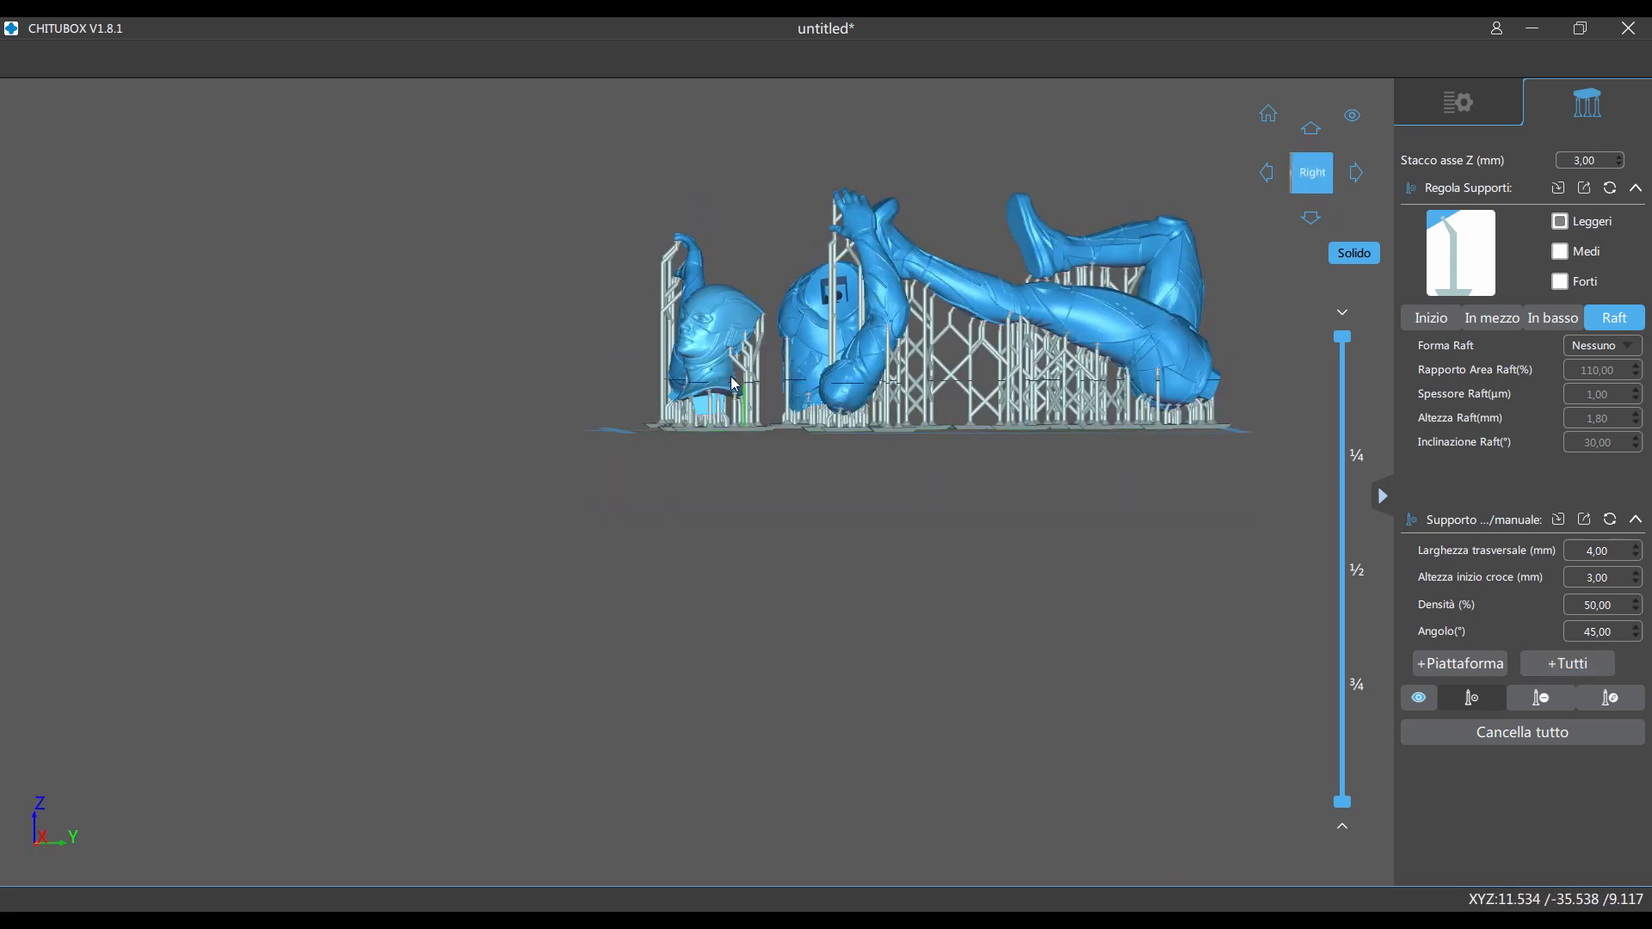
Switch the support type to Medi and generate automatic platform supports for the selected parts.
click(1562, 281)
click(1562, 252)
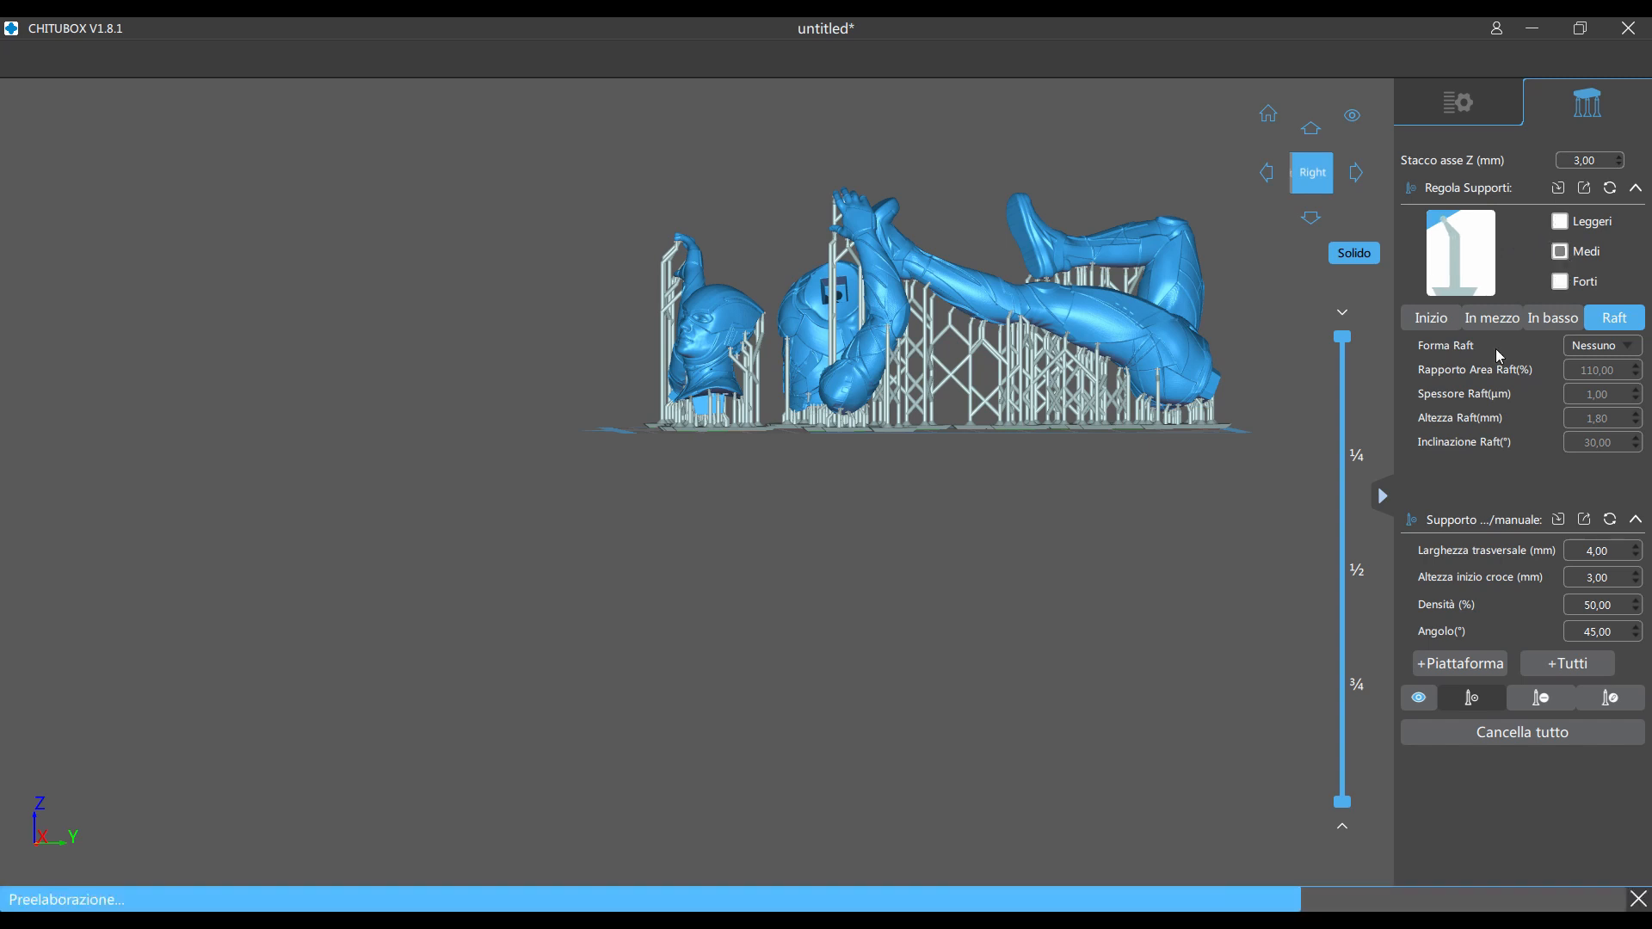
drag(1216, 528, 1191, 612)
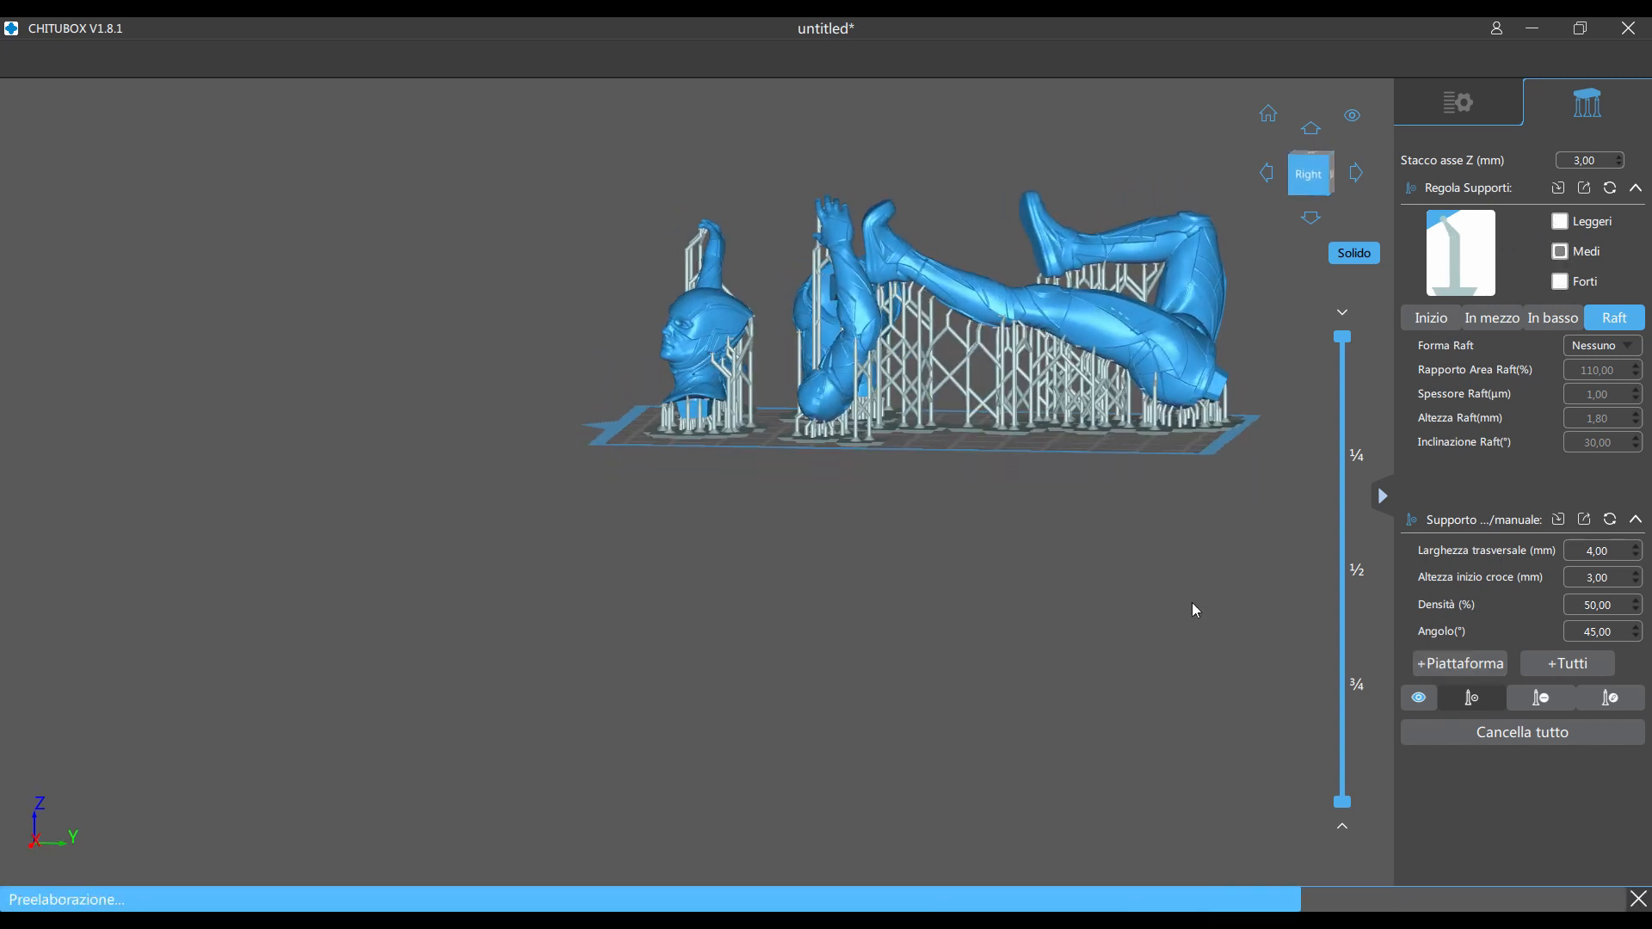
click(1431, 667)
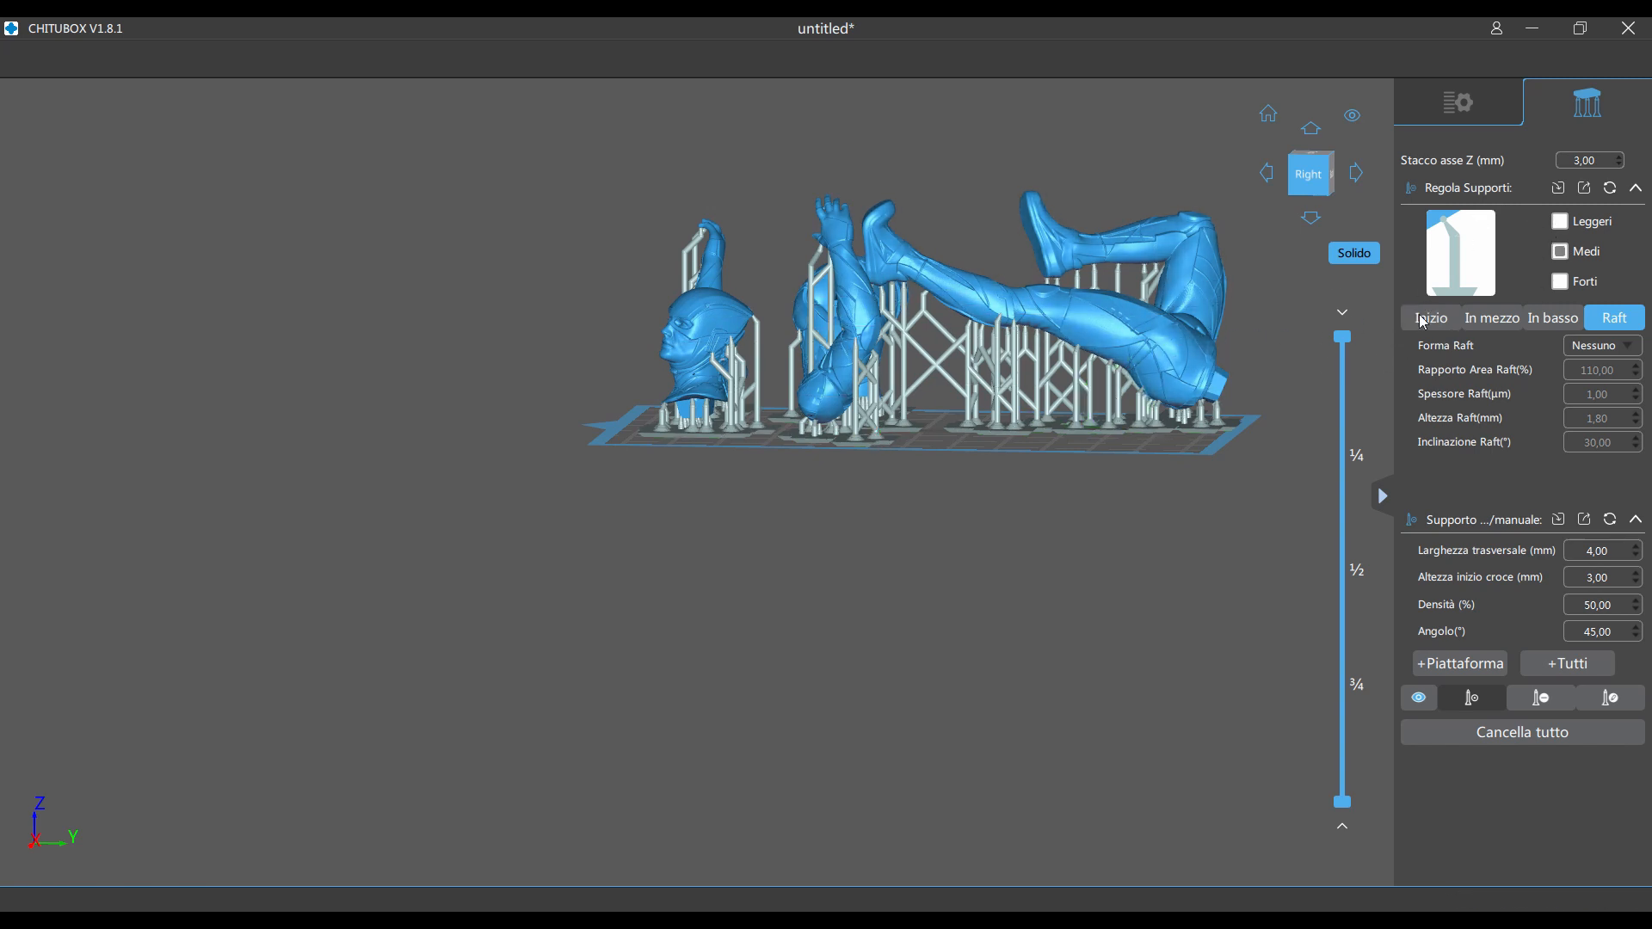
Remove all automatic supports from the selected parts.
drag(1137, 558, 1281, 313)
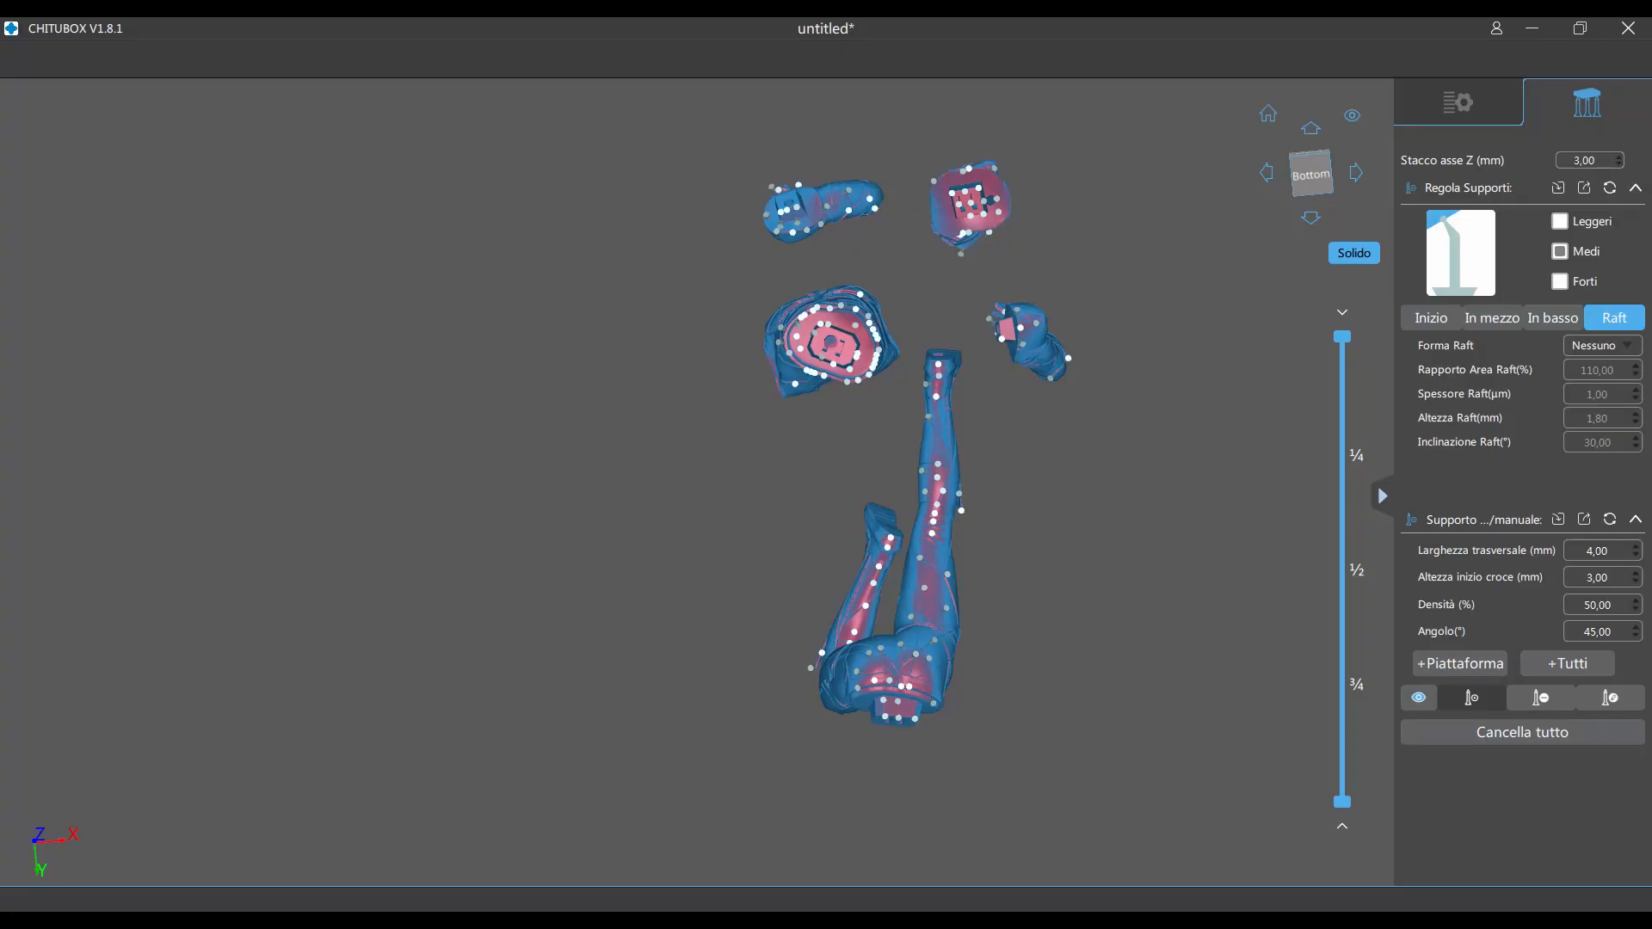
right_drag(773, 516, 773, 516)
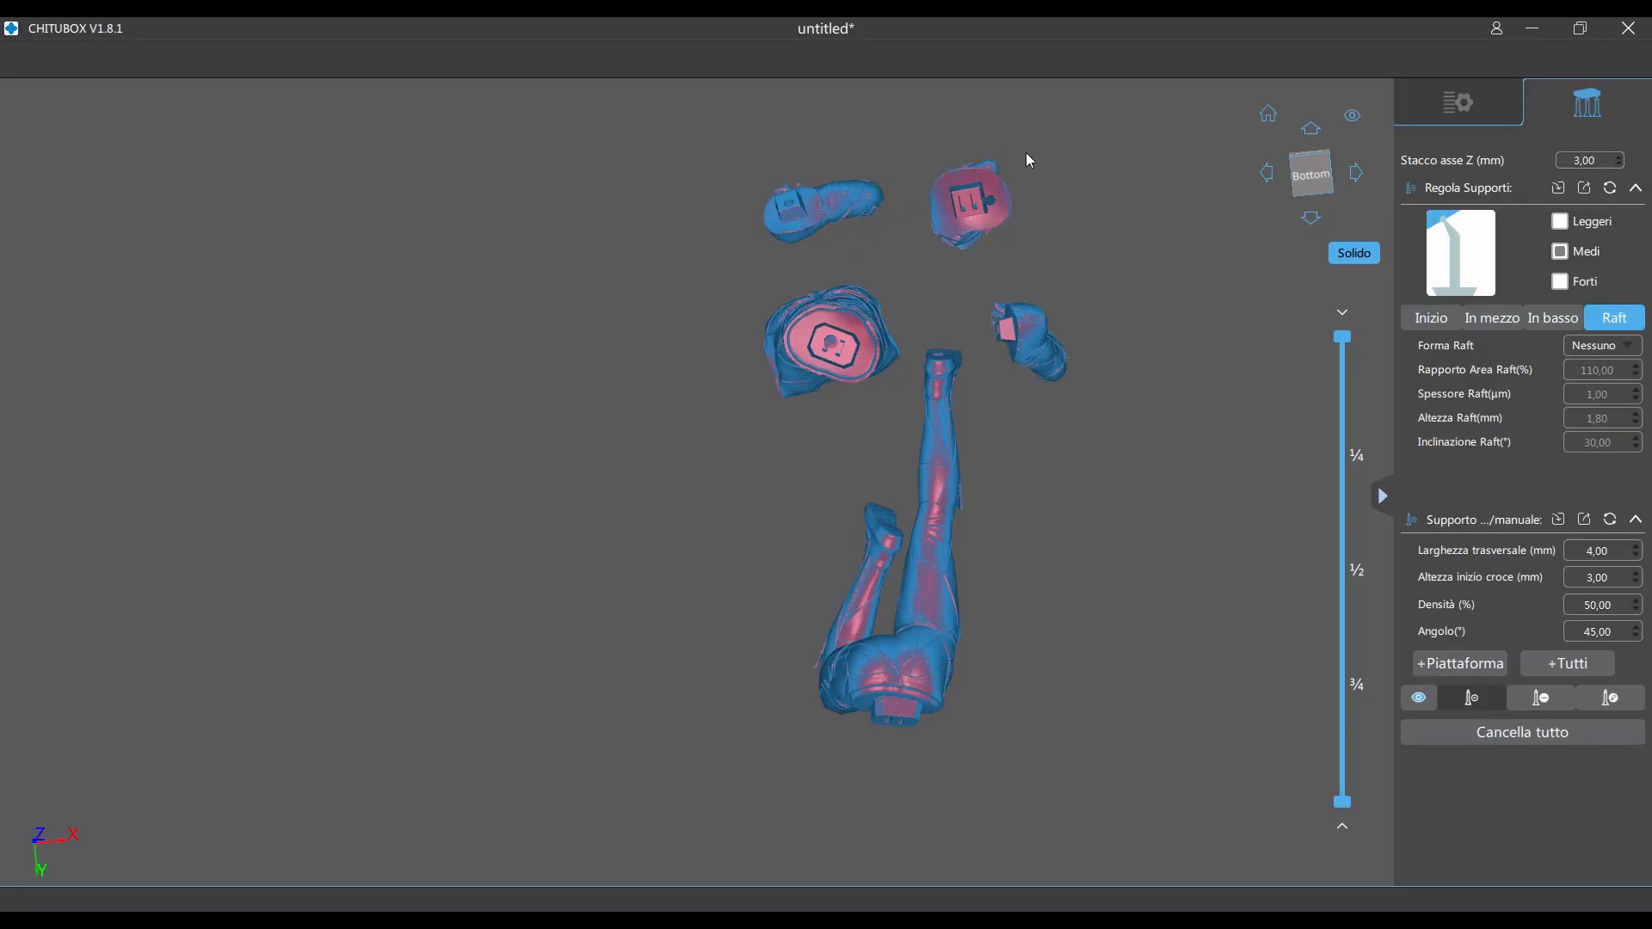
Try placing manual Medi supports on the undersides of the body and arms, checking them from below and from the side.
right_drag(1026, 153, 1064, 163)
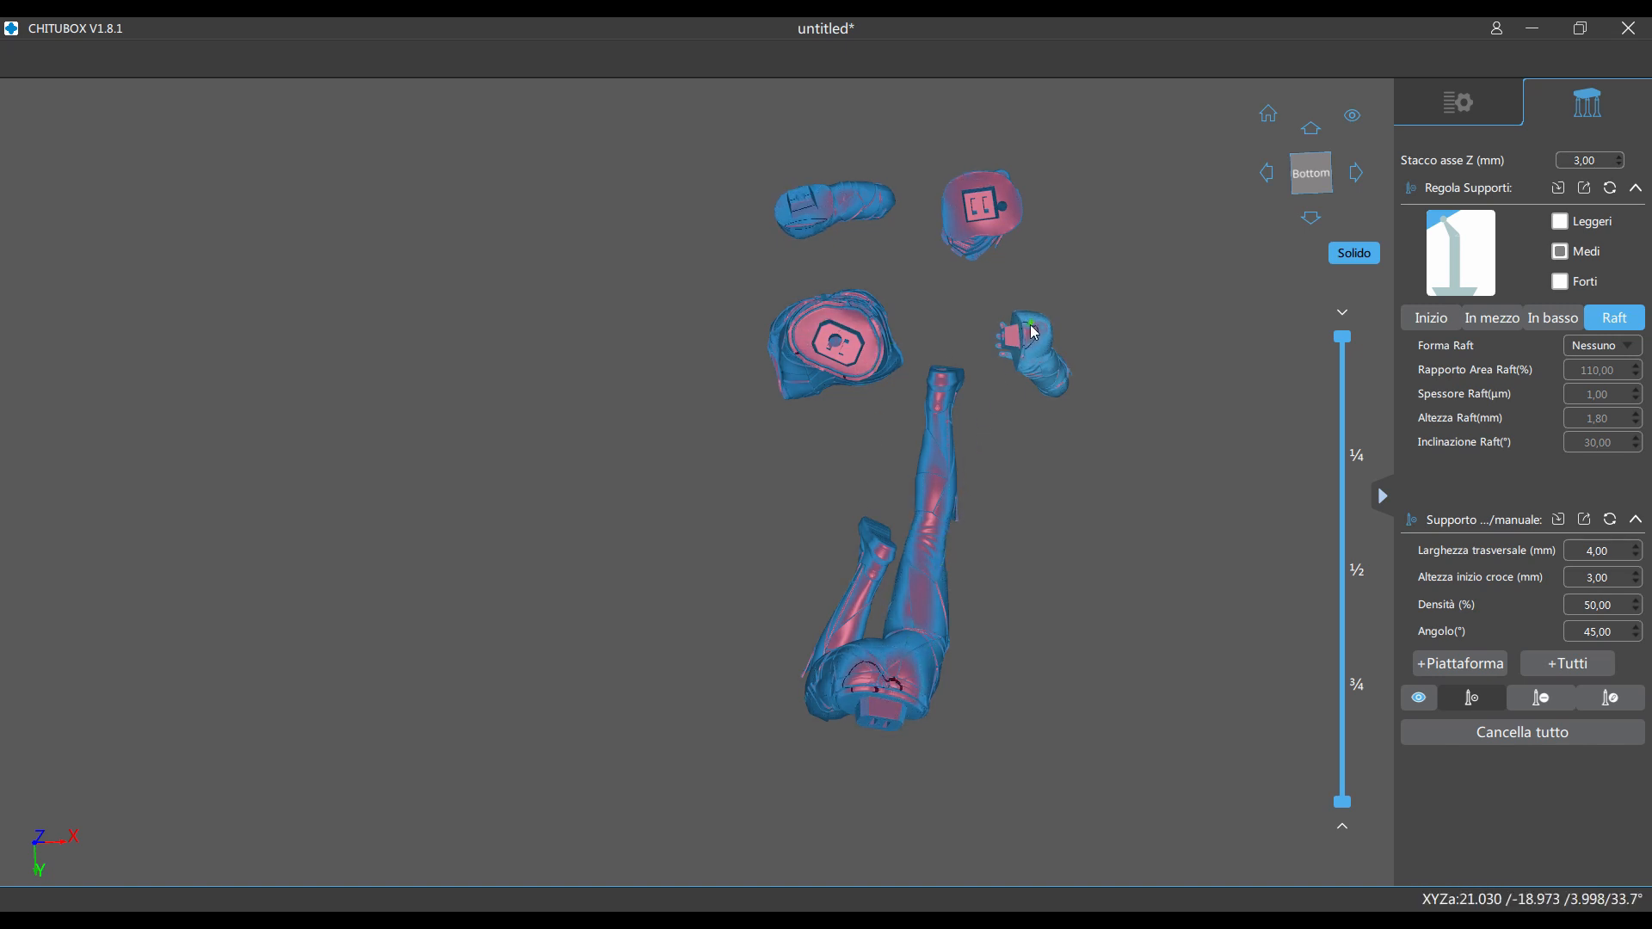
right_drag(839, 277, 796, 187)
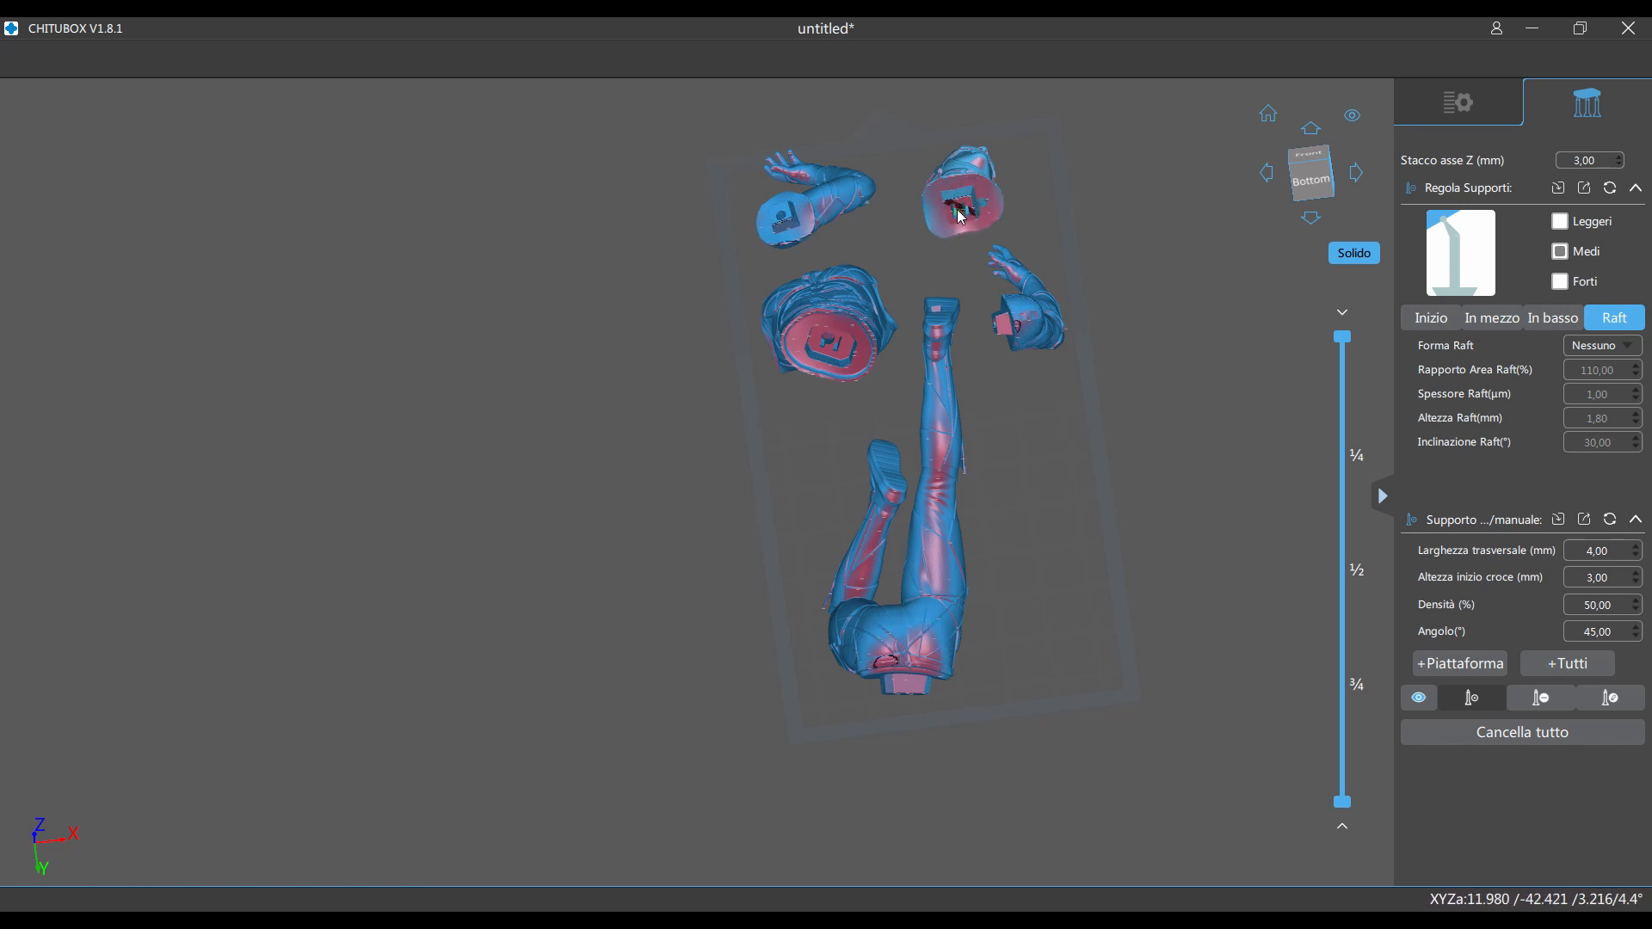
drag(970, 212, 900, 360)
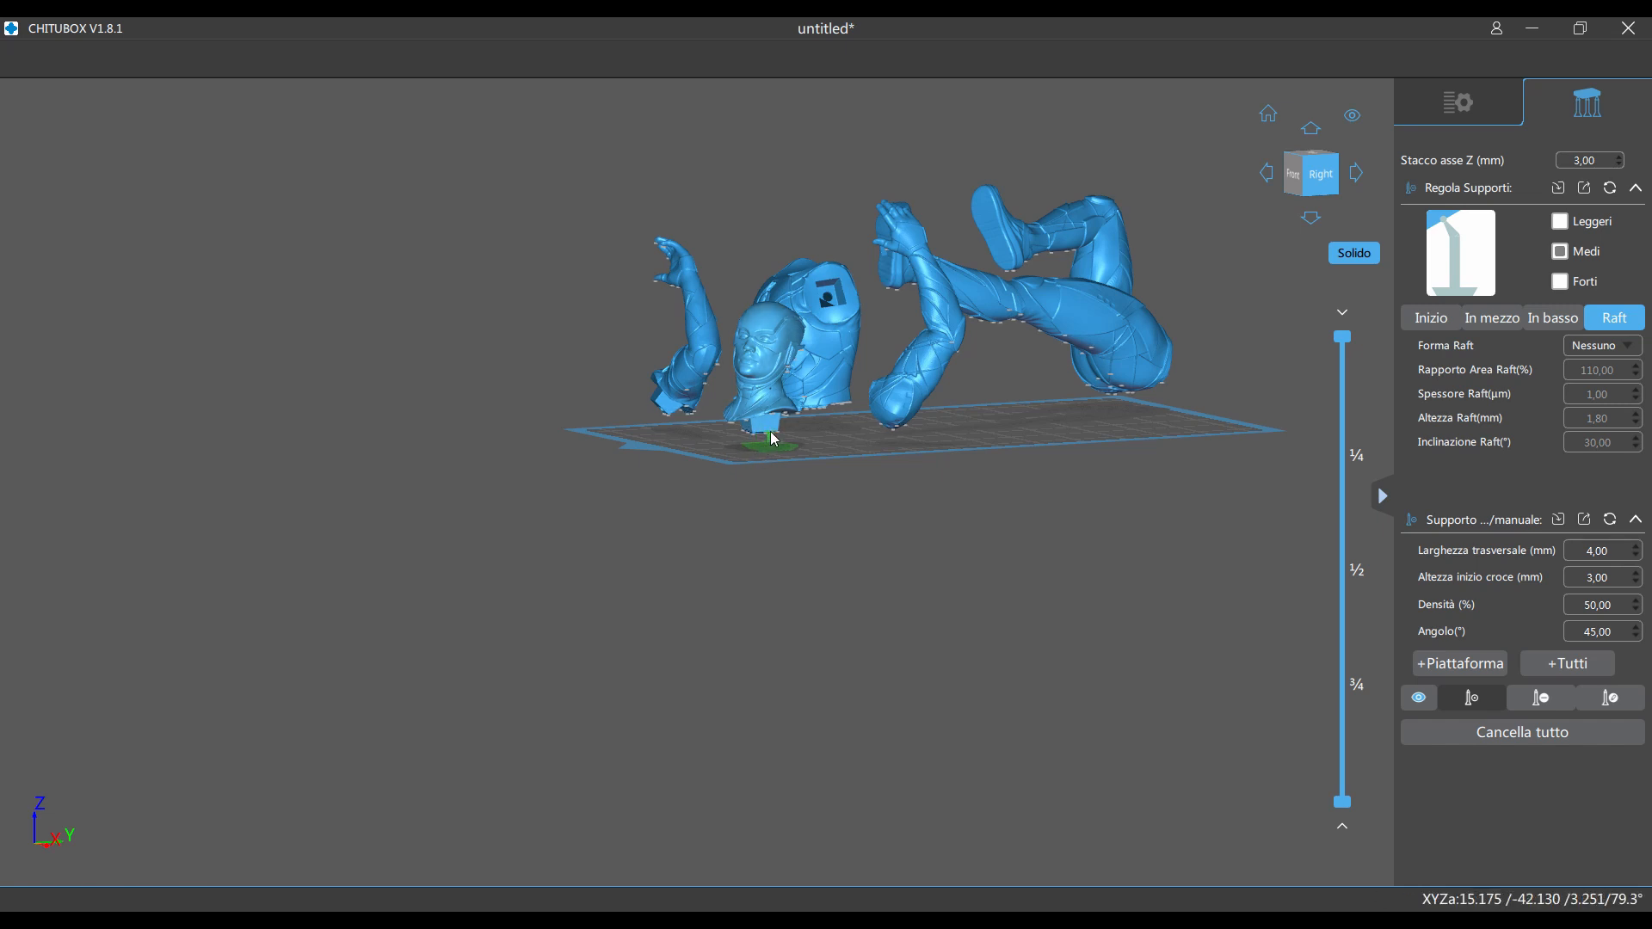
drag(768, 441, 962, 520)
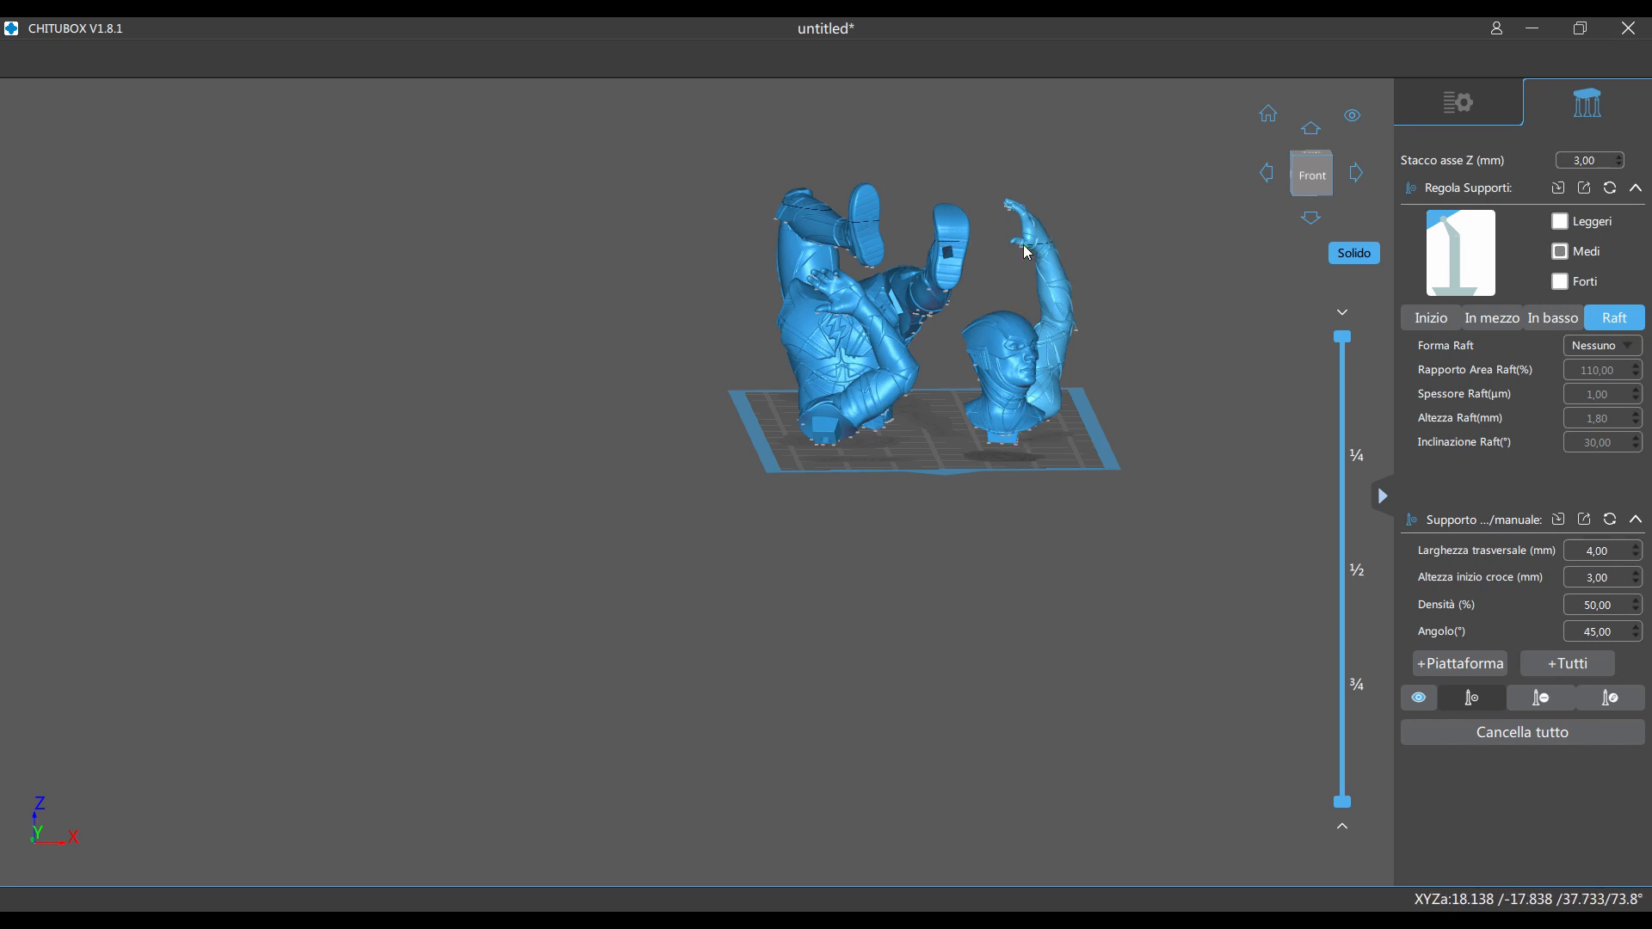
drag(1003, 250, 1032, 99)
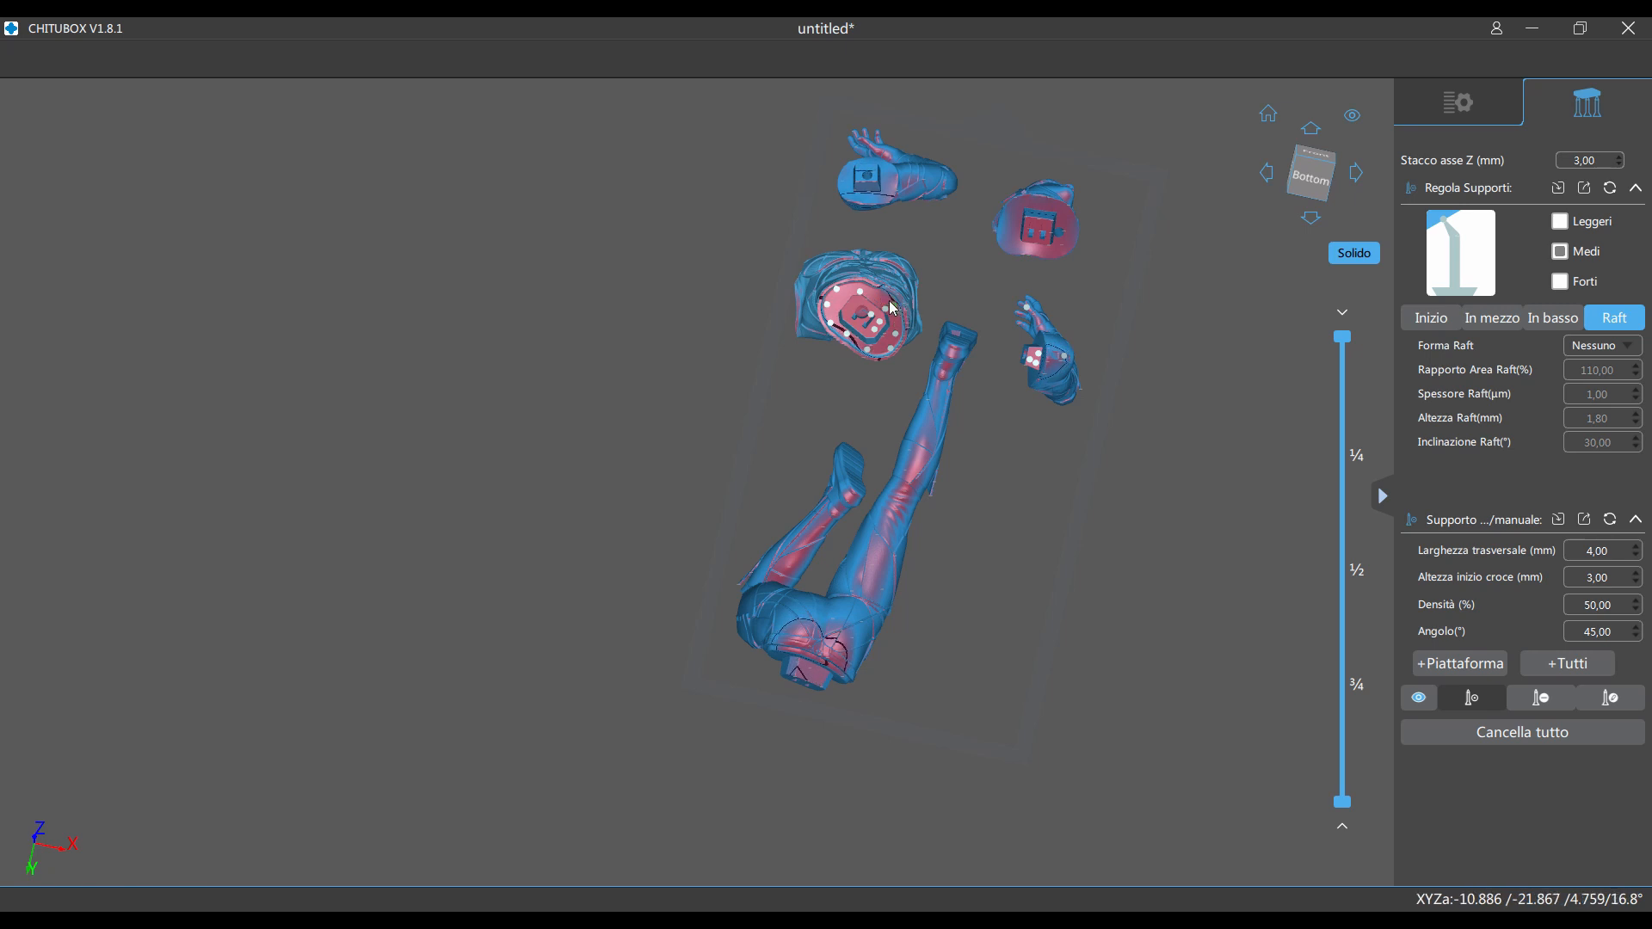
right_drag(906, 345, 798, 478)
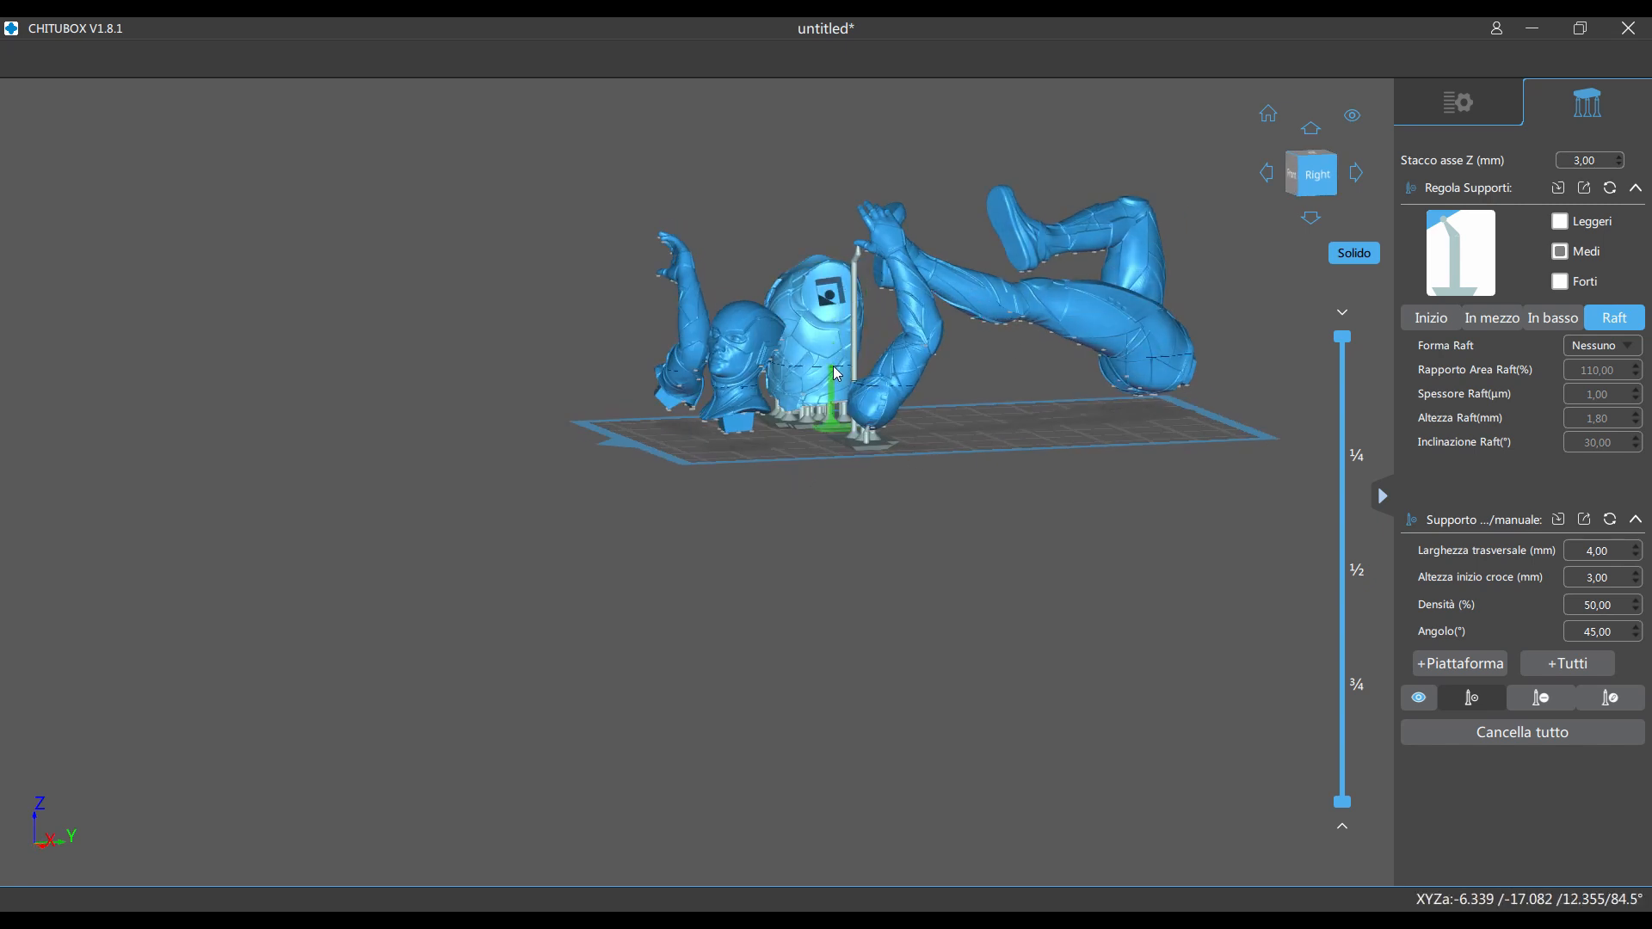
right_drag(834, 370, 850, 271)
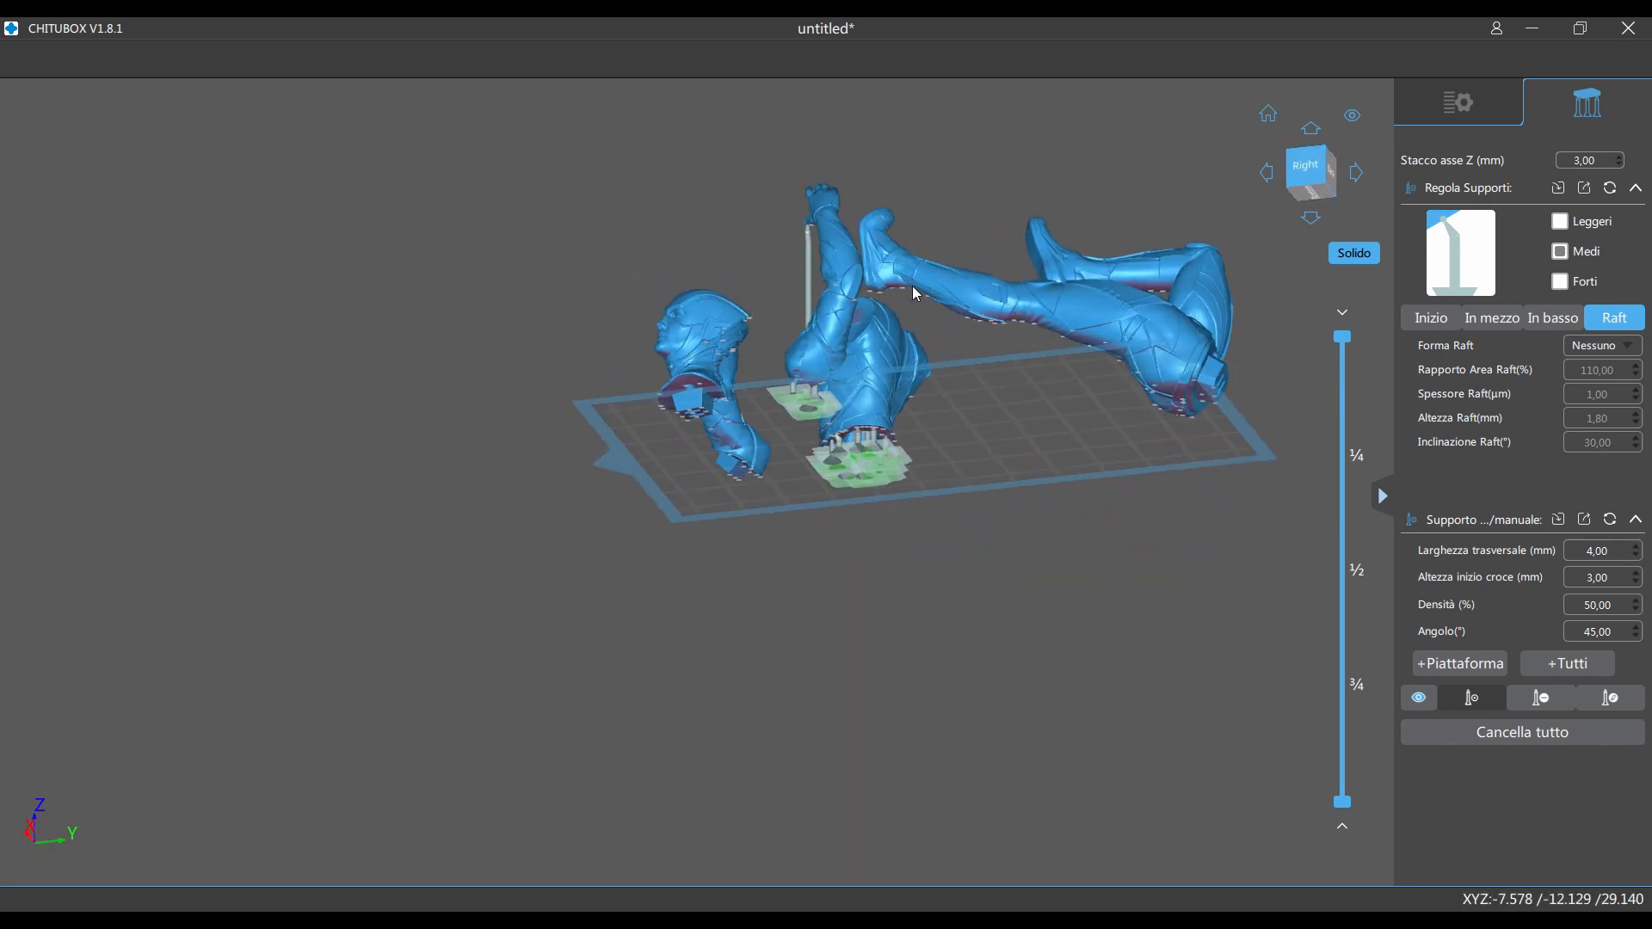
right_drag(1153, 304, 955, 282)
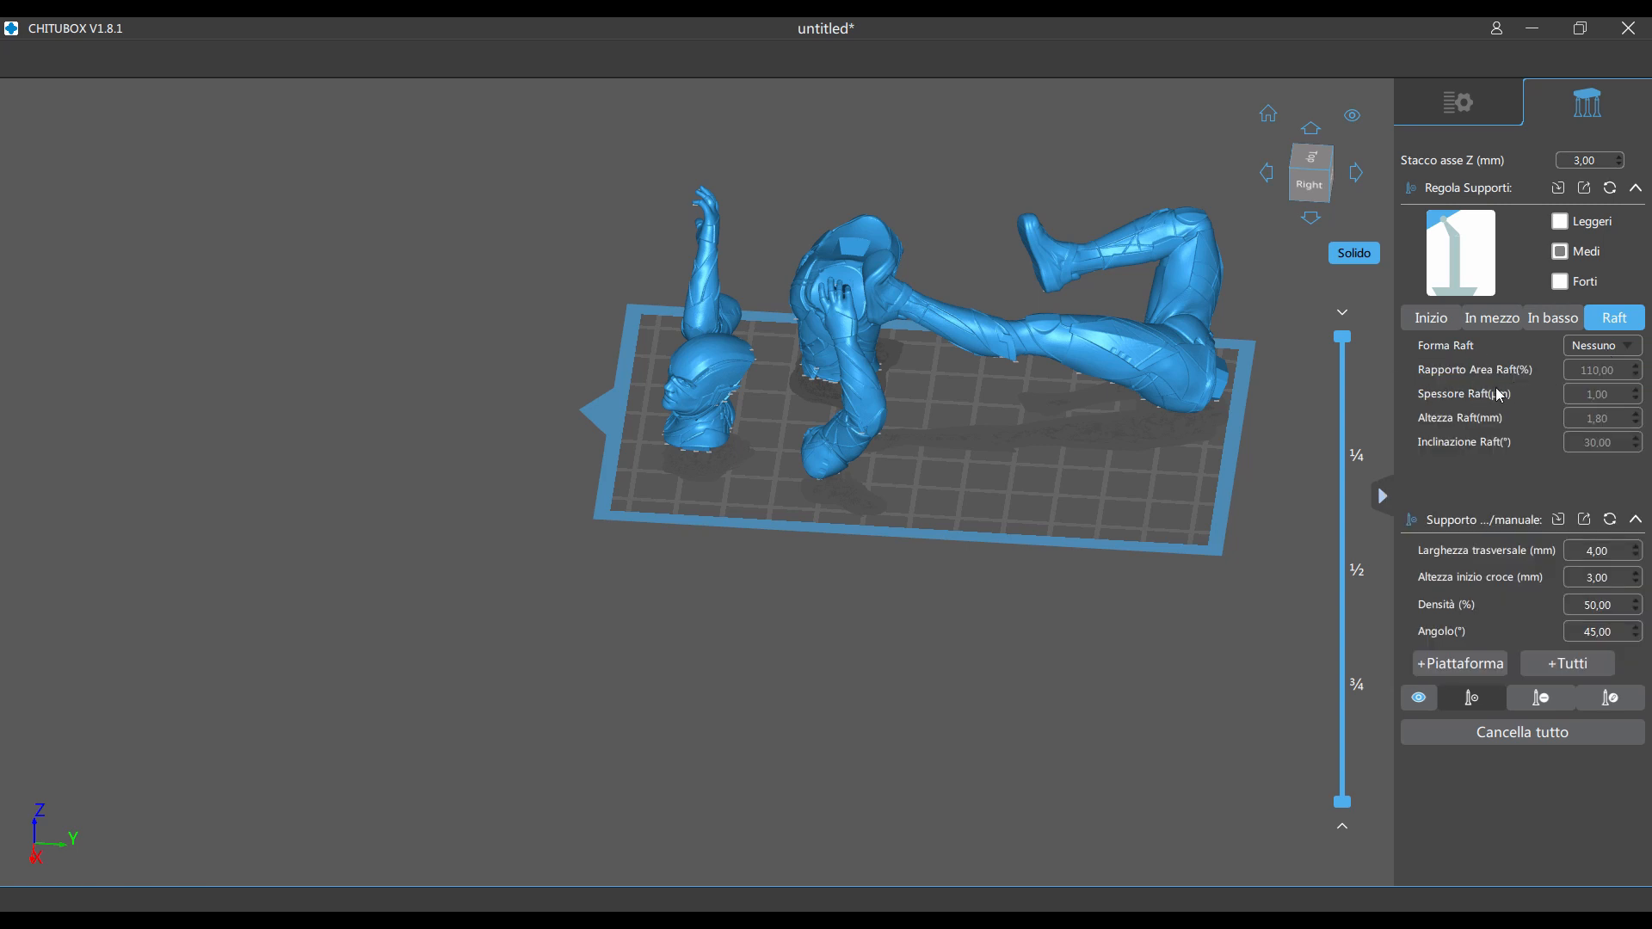
Try Sfera as the contact shape of the Medi supports, and return it to Nessuno.
click(1598, 354)
click(1599, 354)
click(1598, 355)
click(1598, 356)
click(1420, 321)
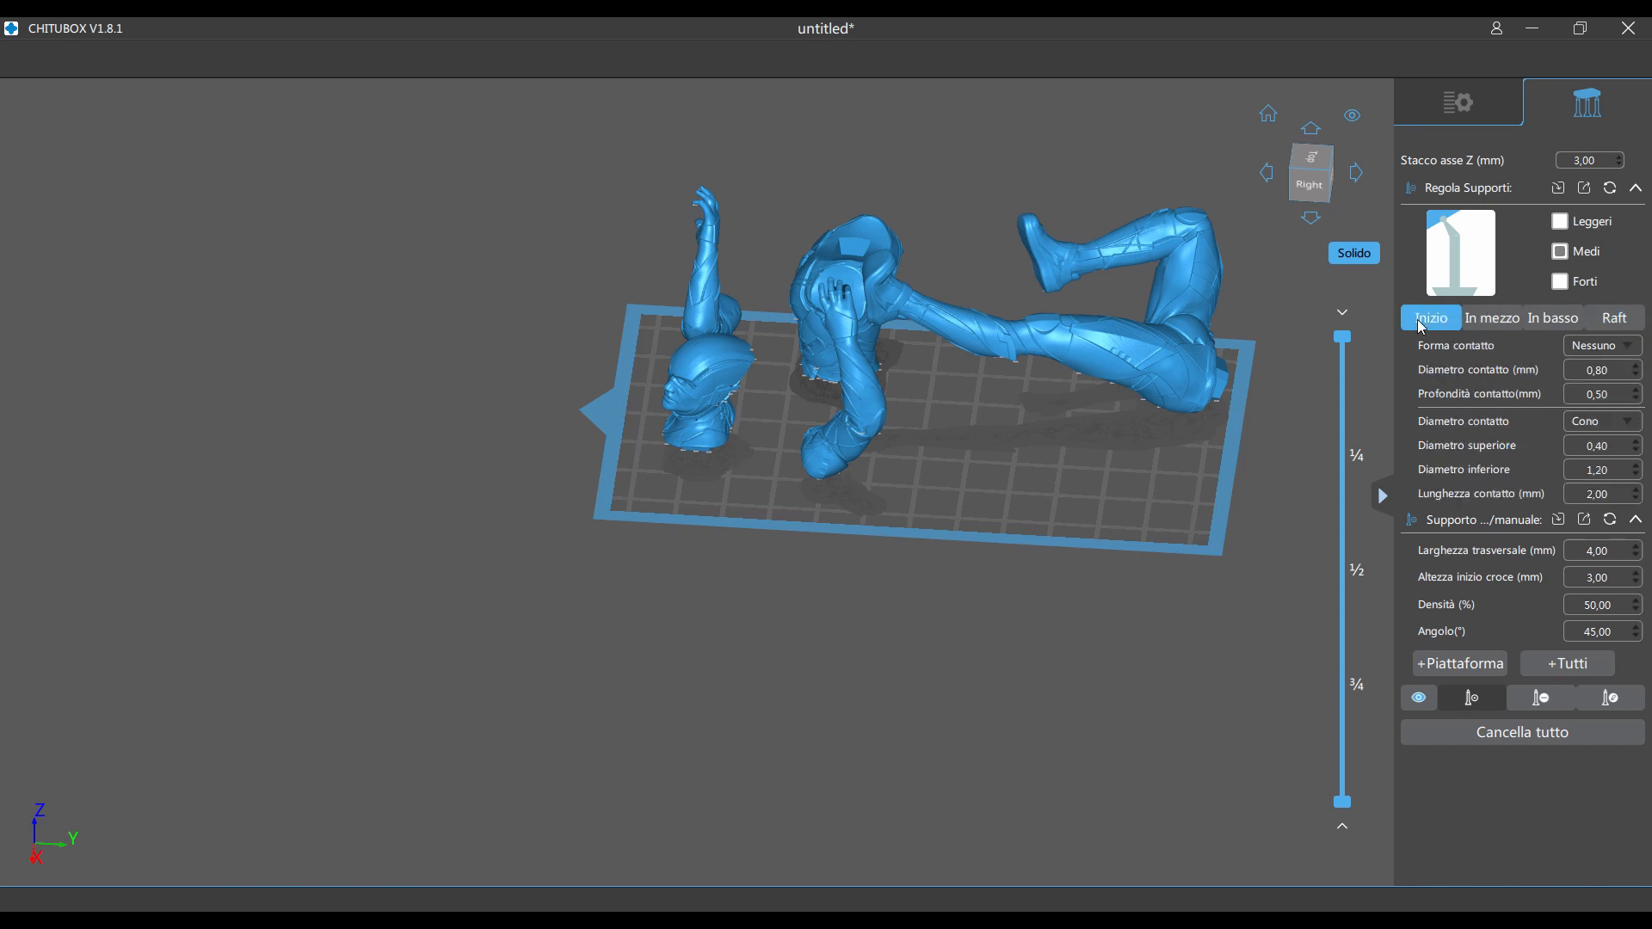
mouse_move(1610, 353)
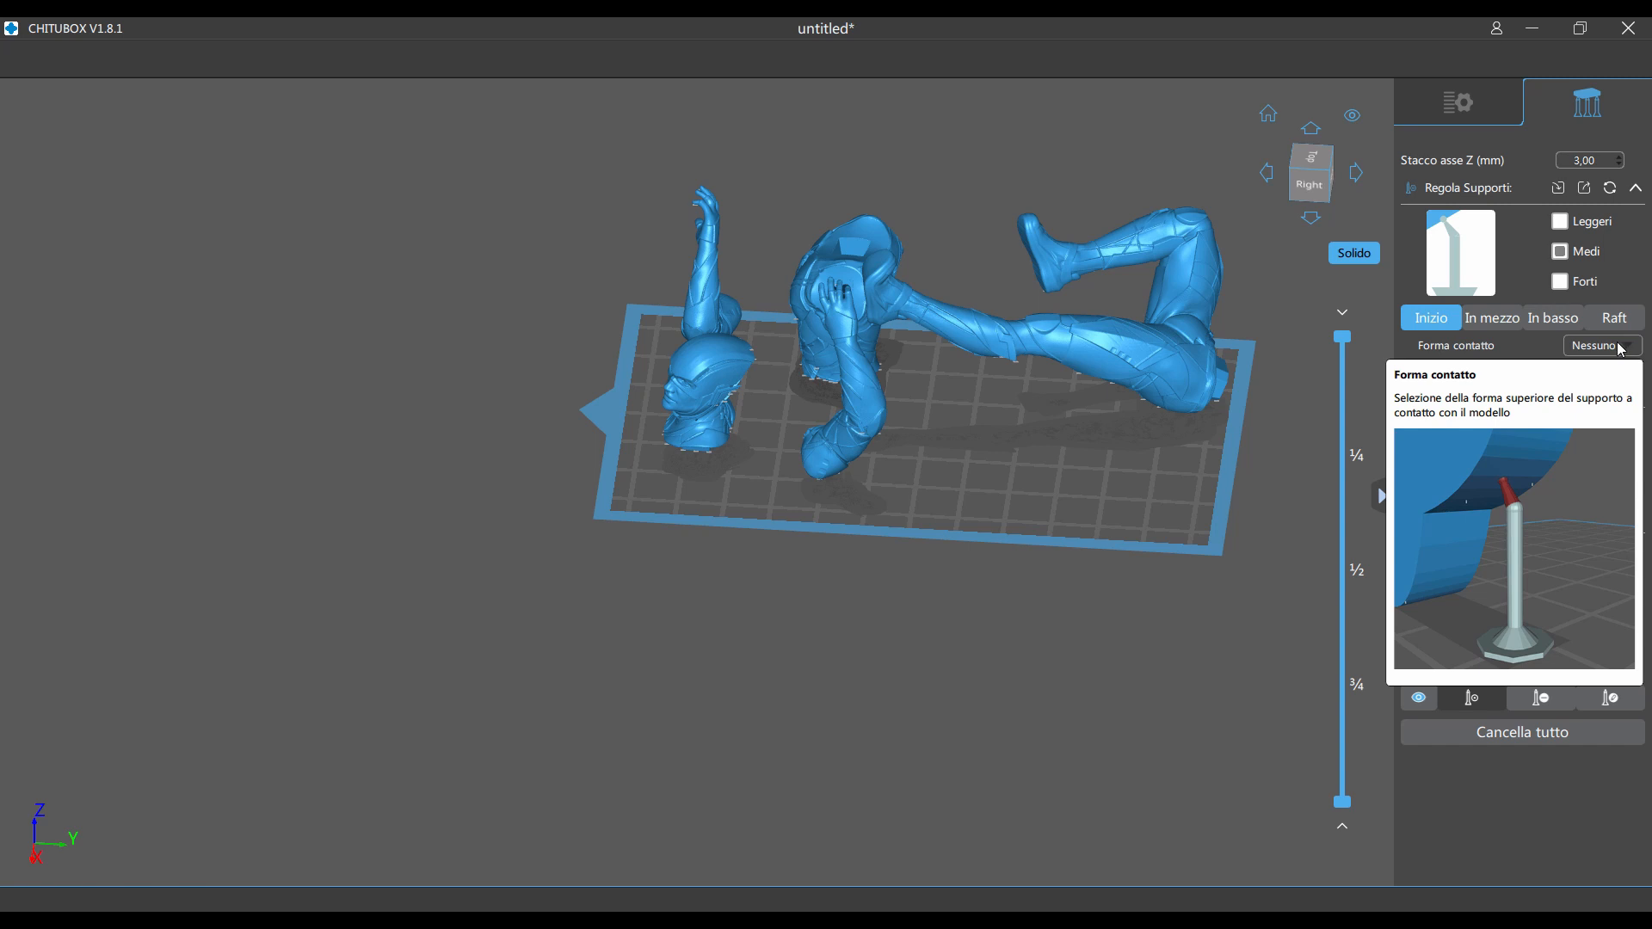
click(1620, 348)
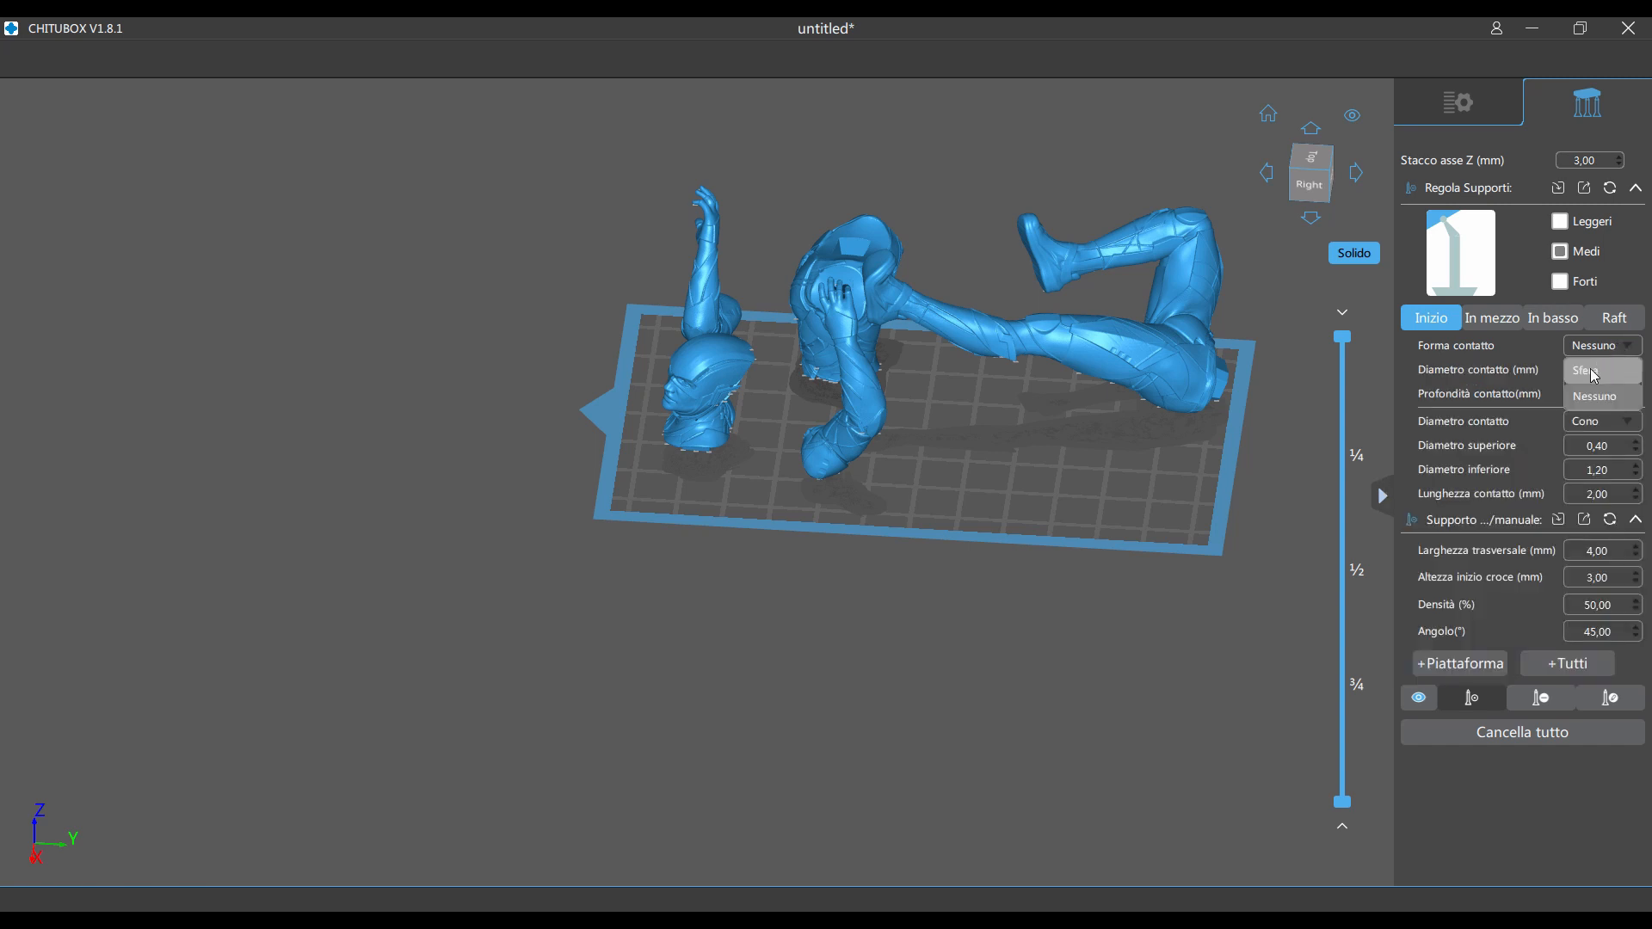
click(1594, 376)
click(1610, 354)
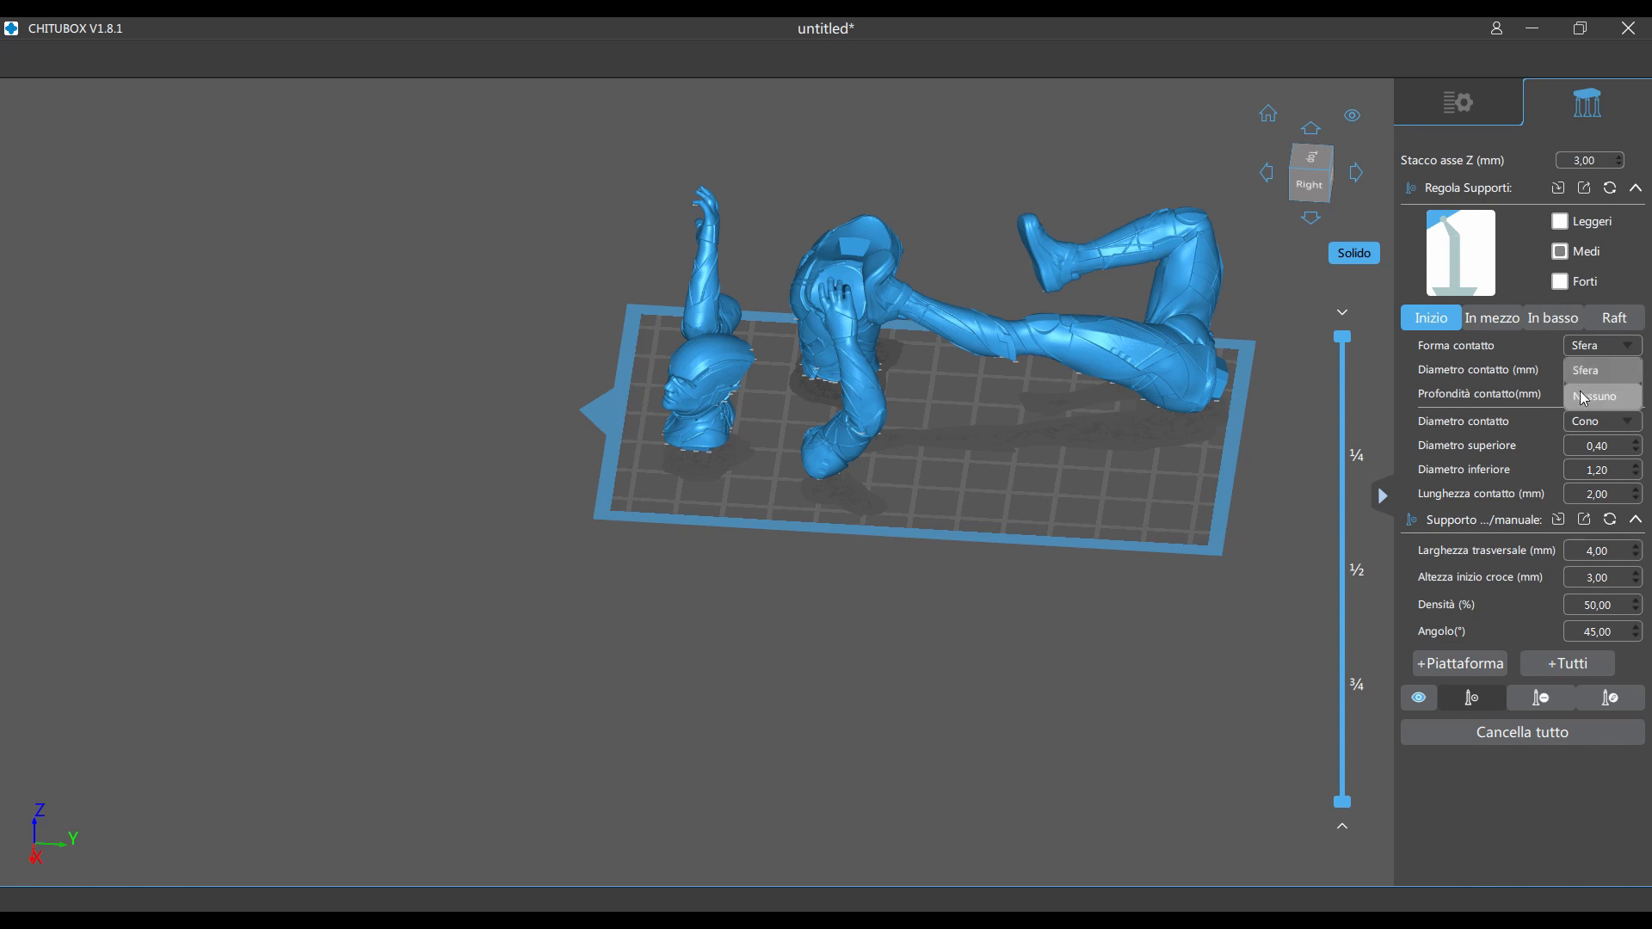
click(1587, 399)
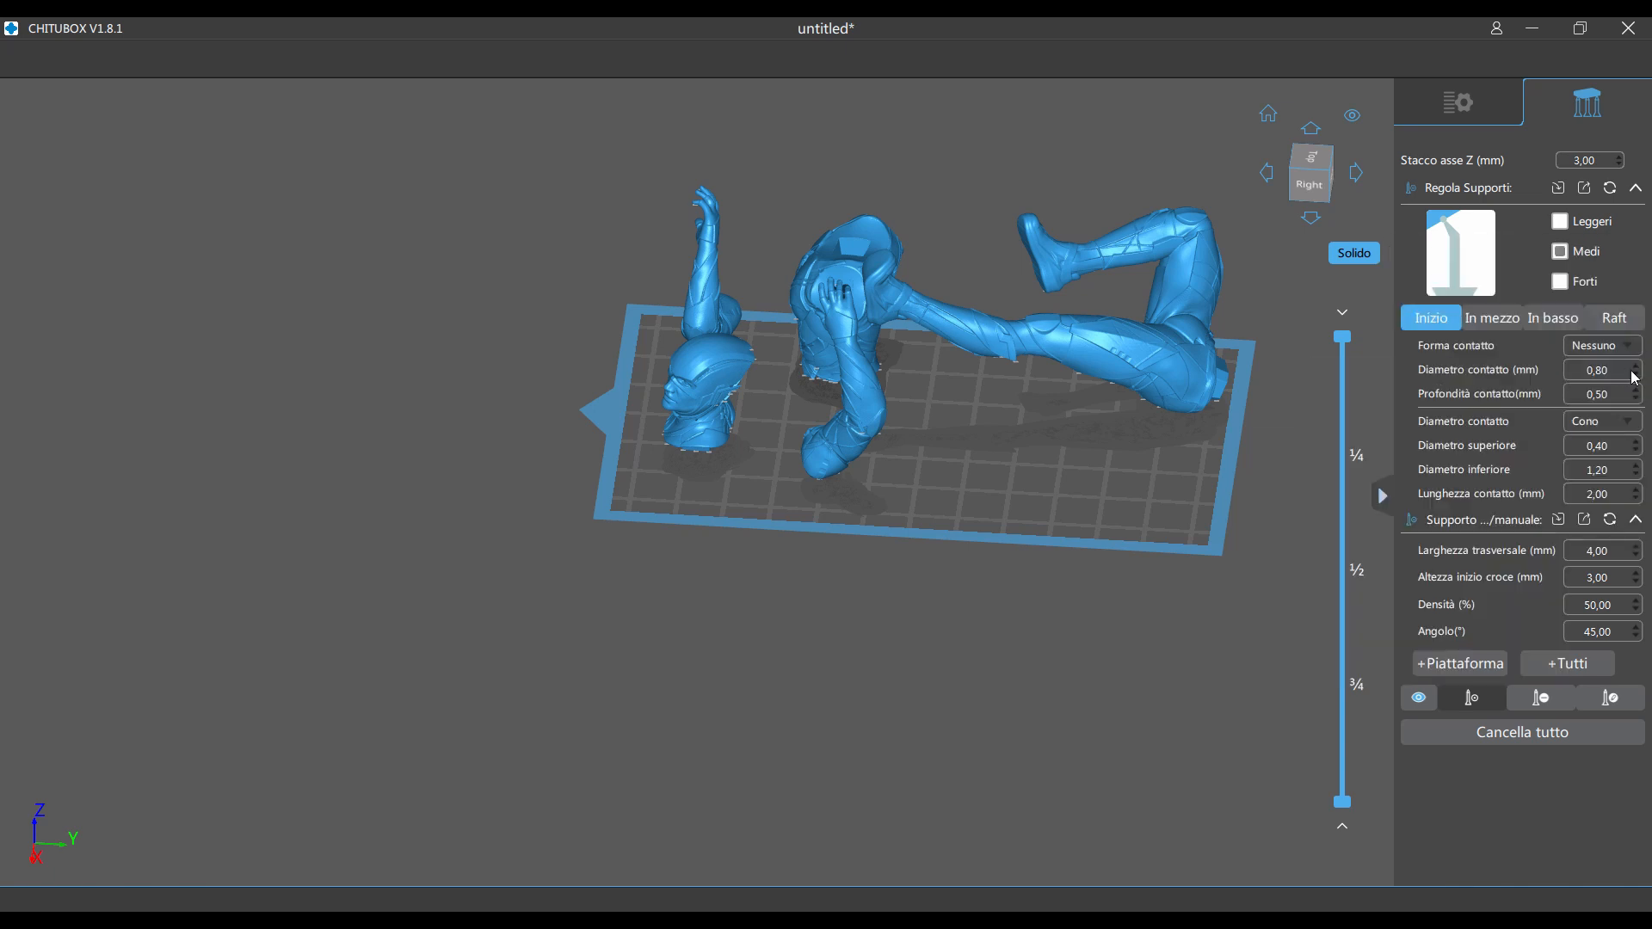
Try the Piramide and Skate contact connection types for the upper support section, and return it to Cono.
mouse_move(1634, 377)
mouse_move(1597, 428)
click(1610, 422)
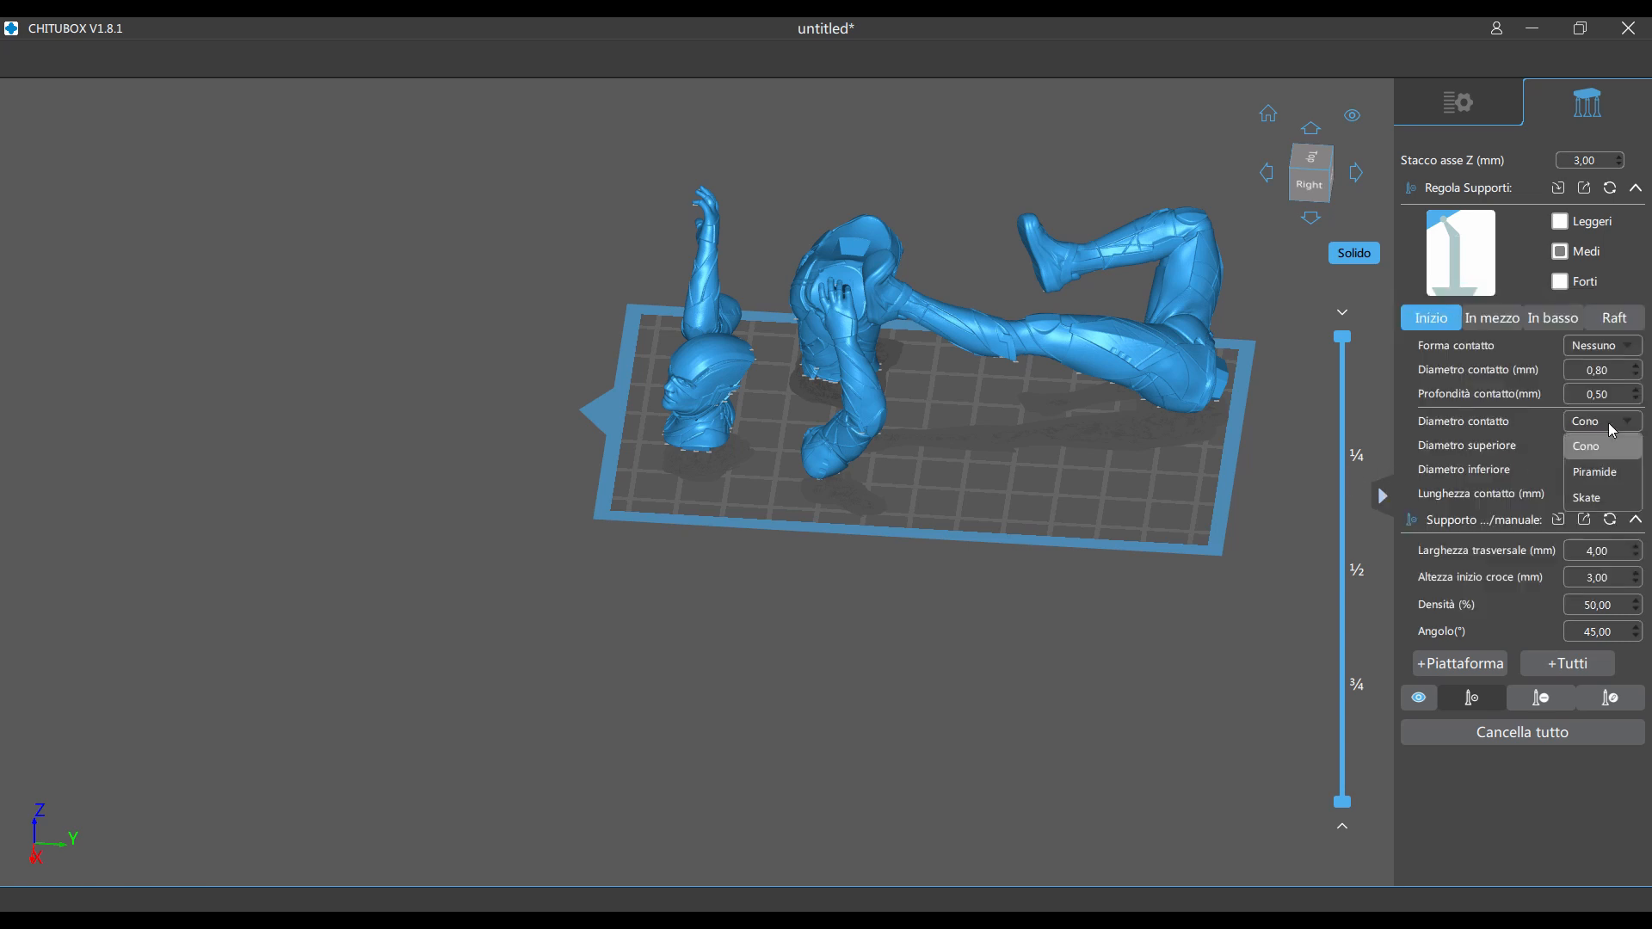
click(1606, 473)
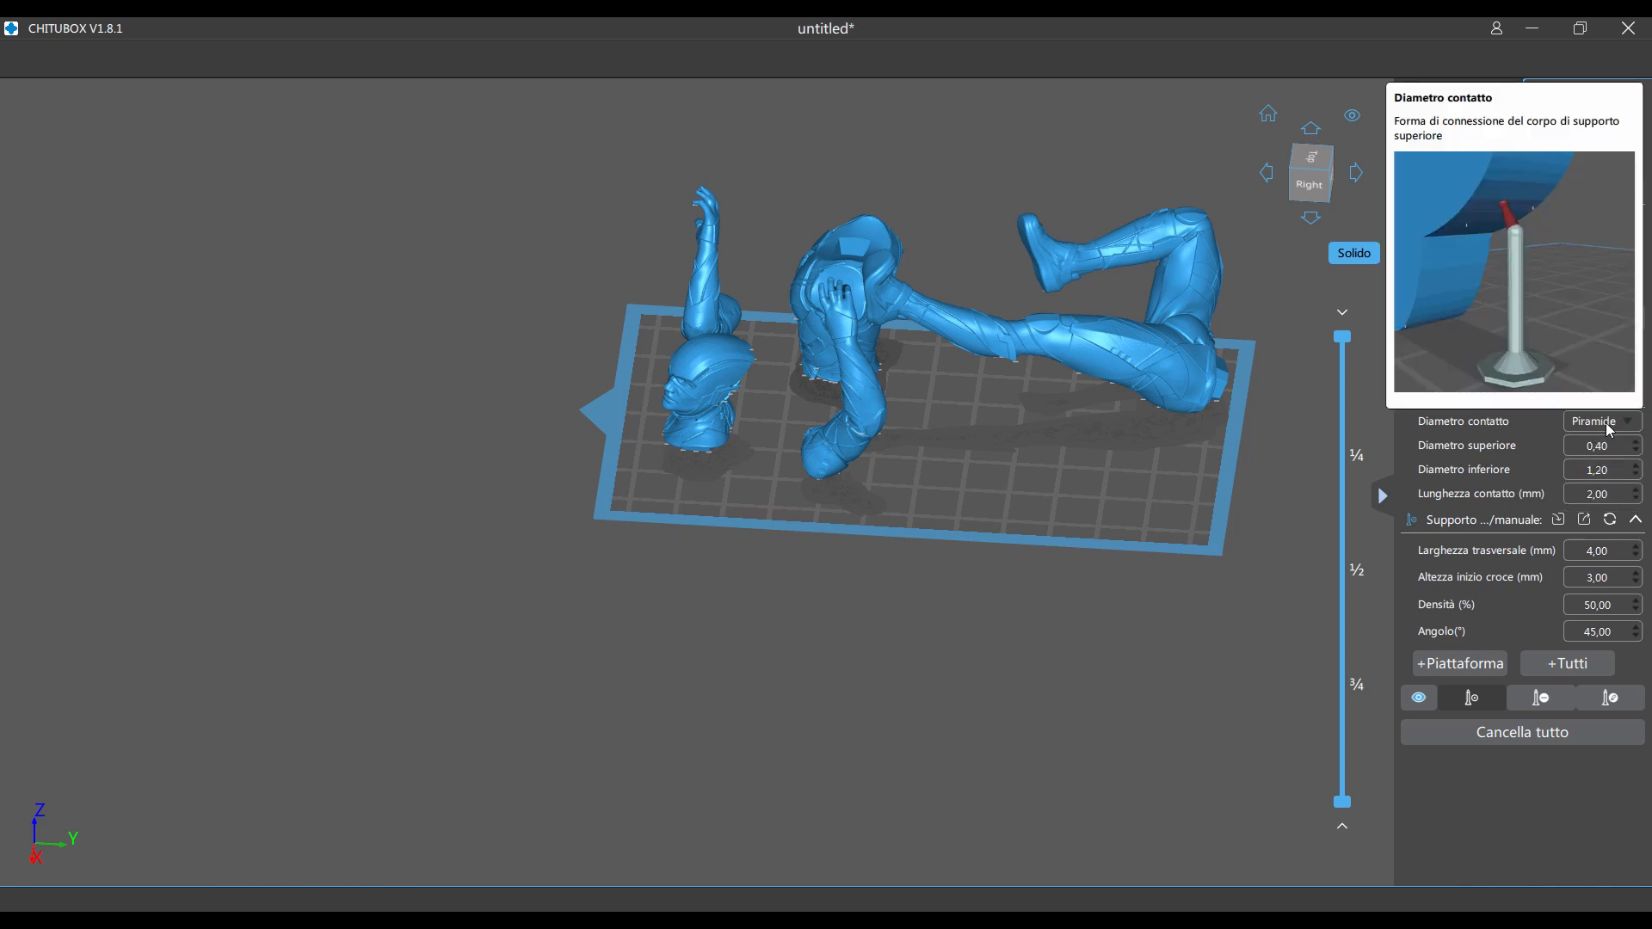
click(1607, 423)
click(1594, 490)
click(1596, 429)
click(1592, 455)
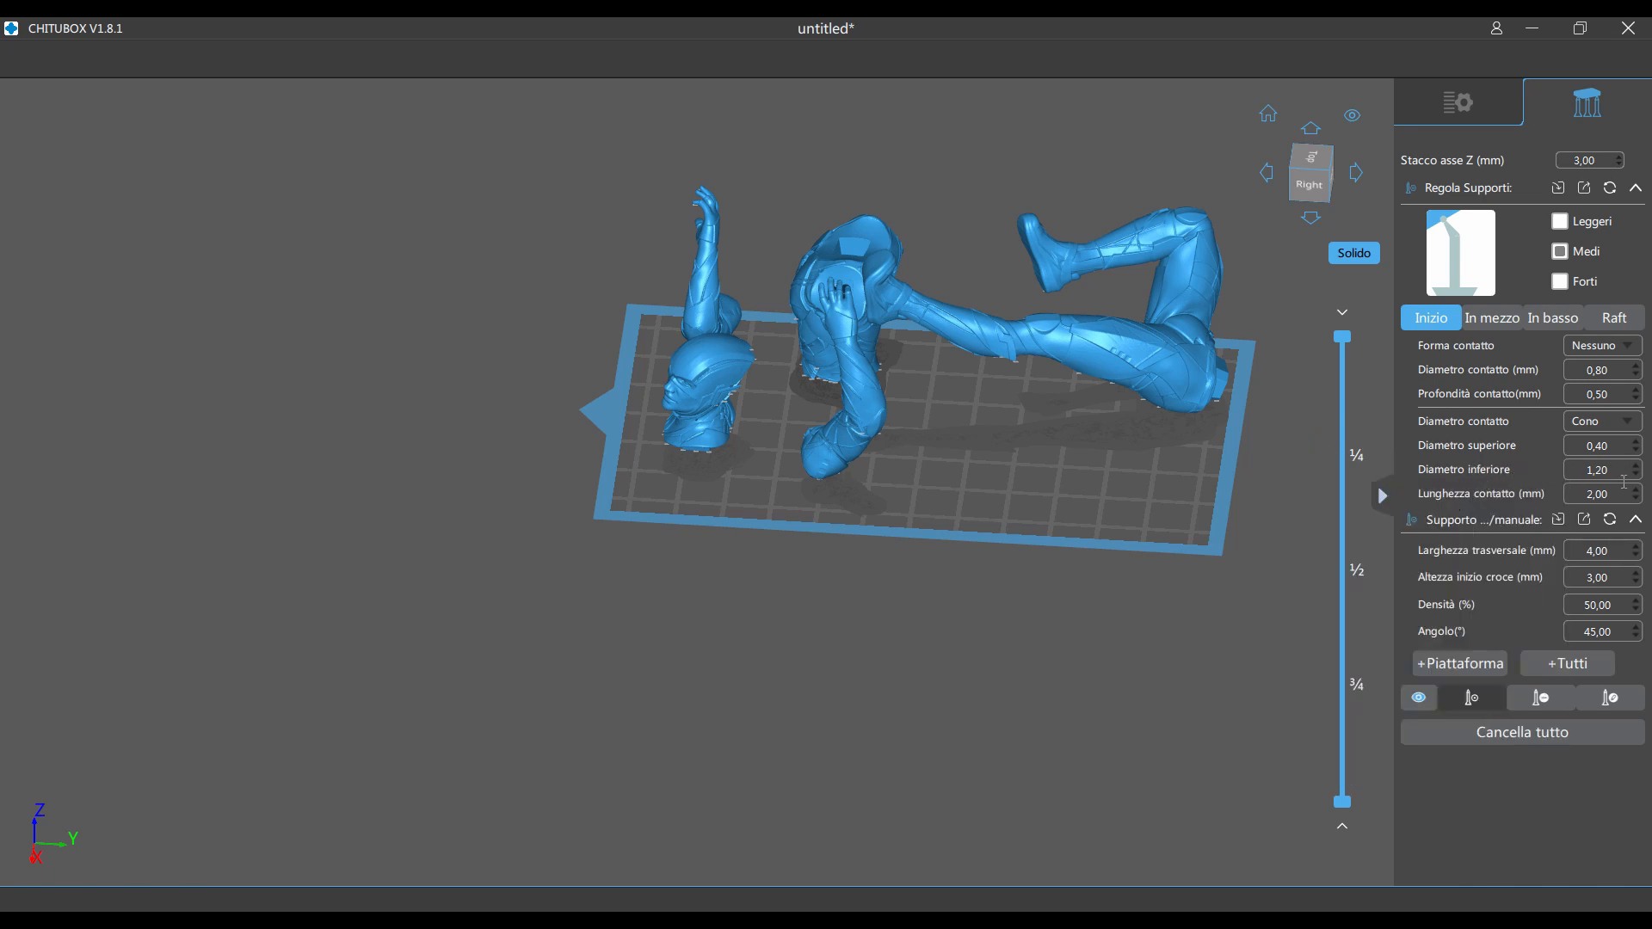
Review the automatic, middle and lower support settings, and set the Medi supports' upper contact depth to 0.40 mm.
mouse_move(1623, 482)
mouse_move(1607, 563)
mouse_move(1600, 635)
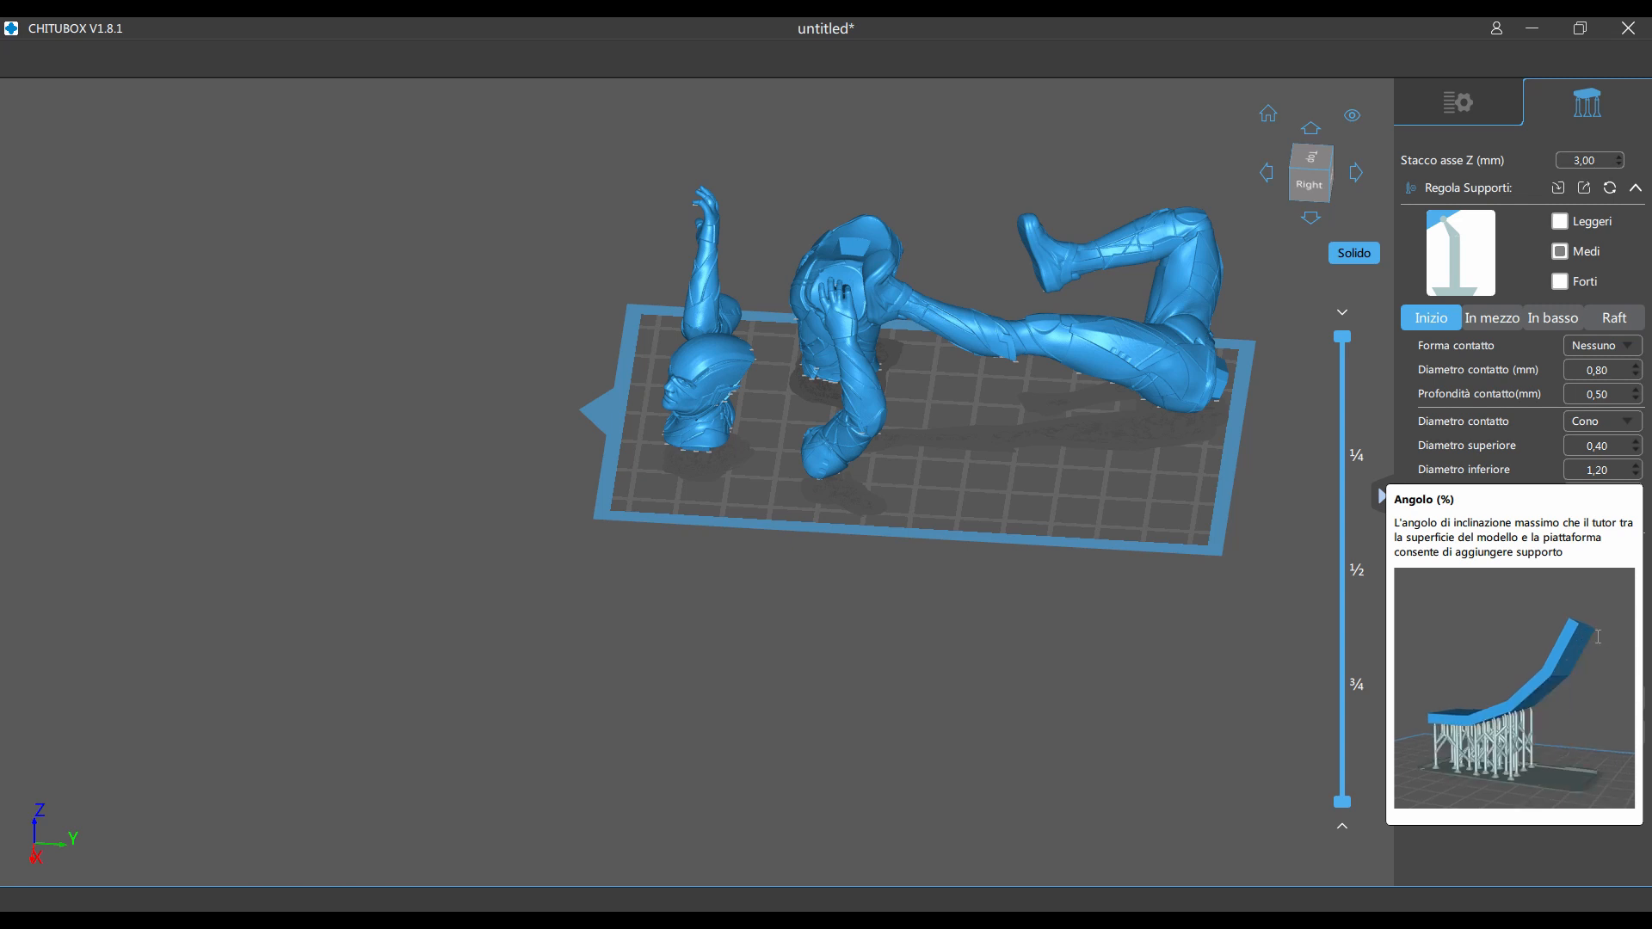
click(1484, 332)
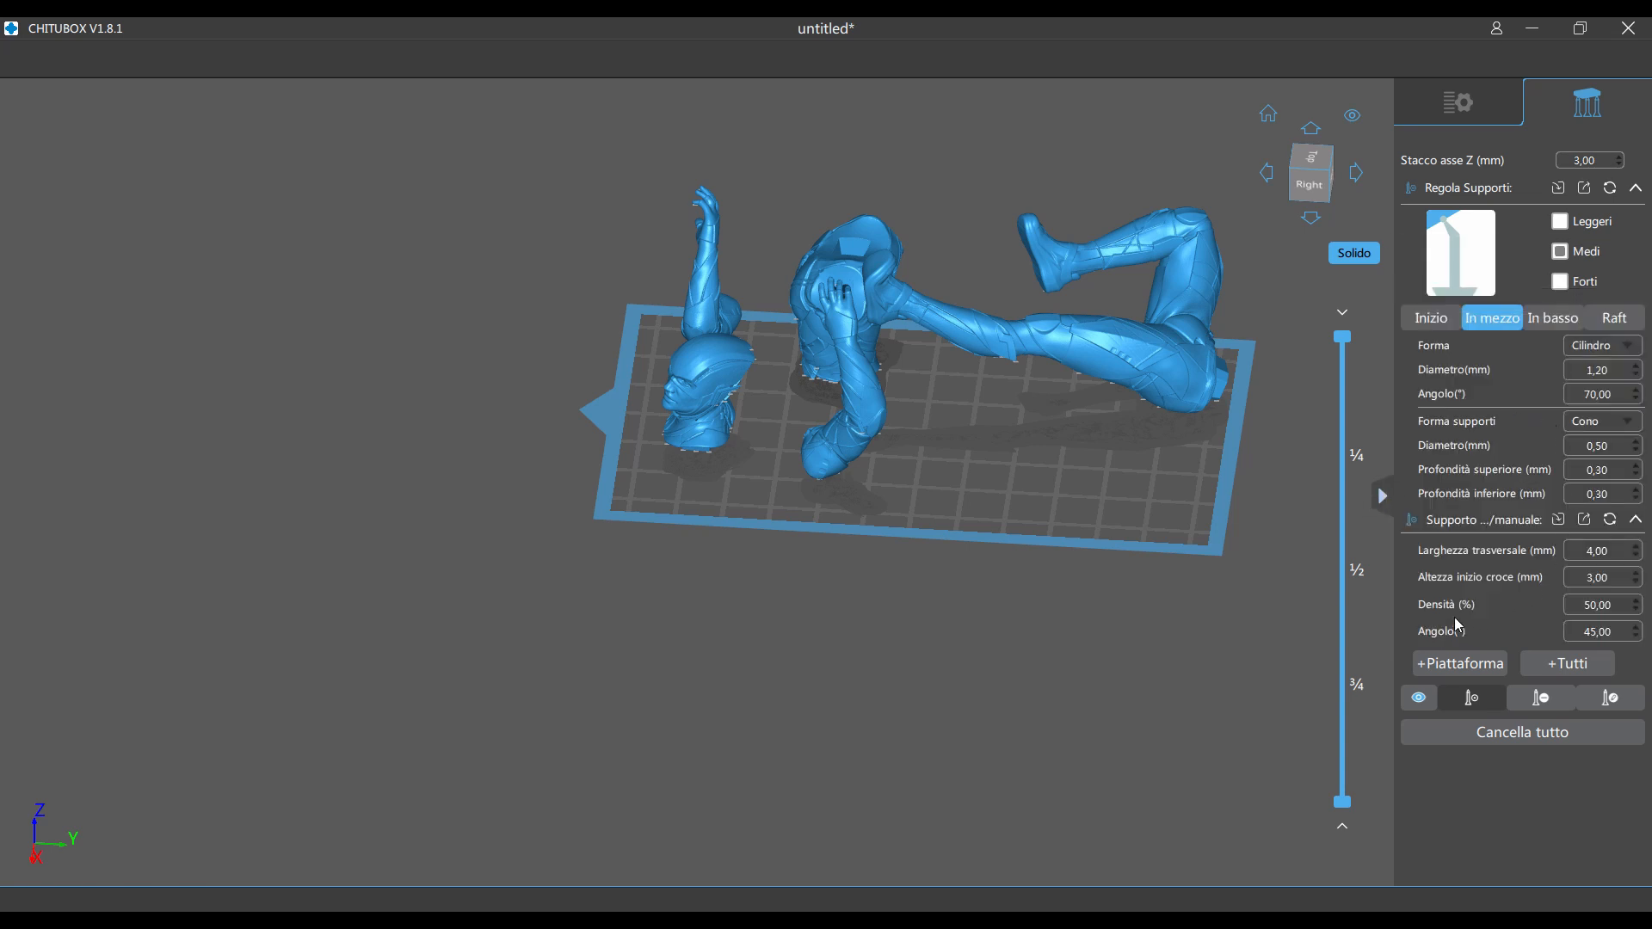
click(1554, 320)
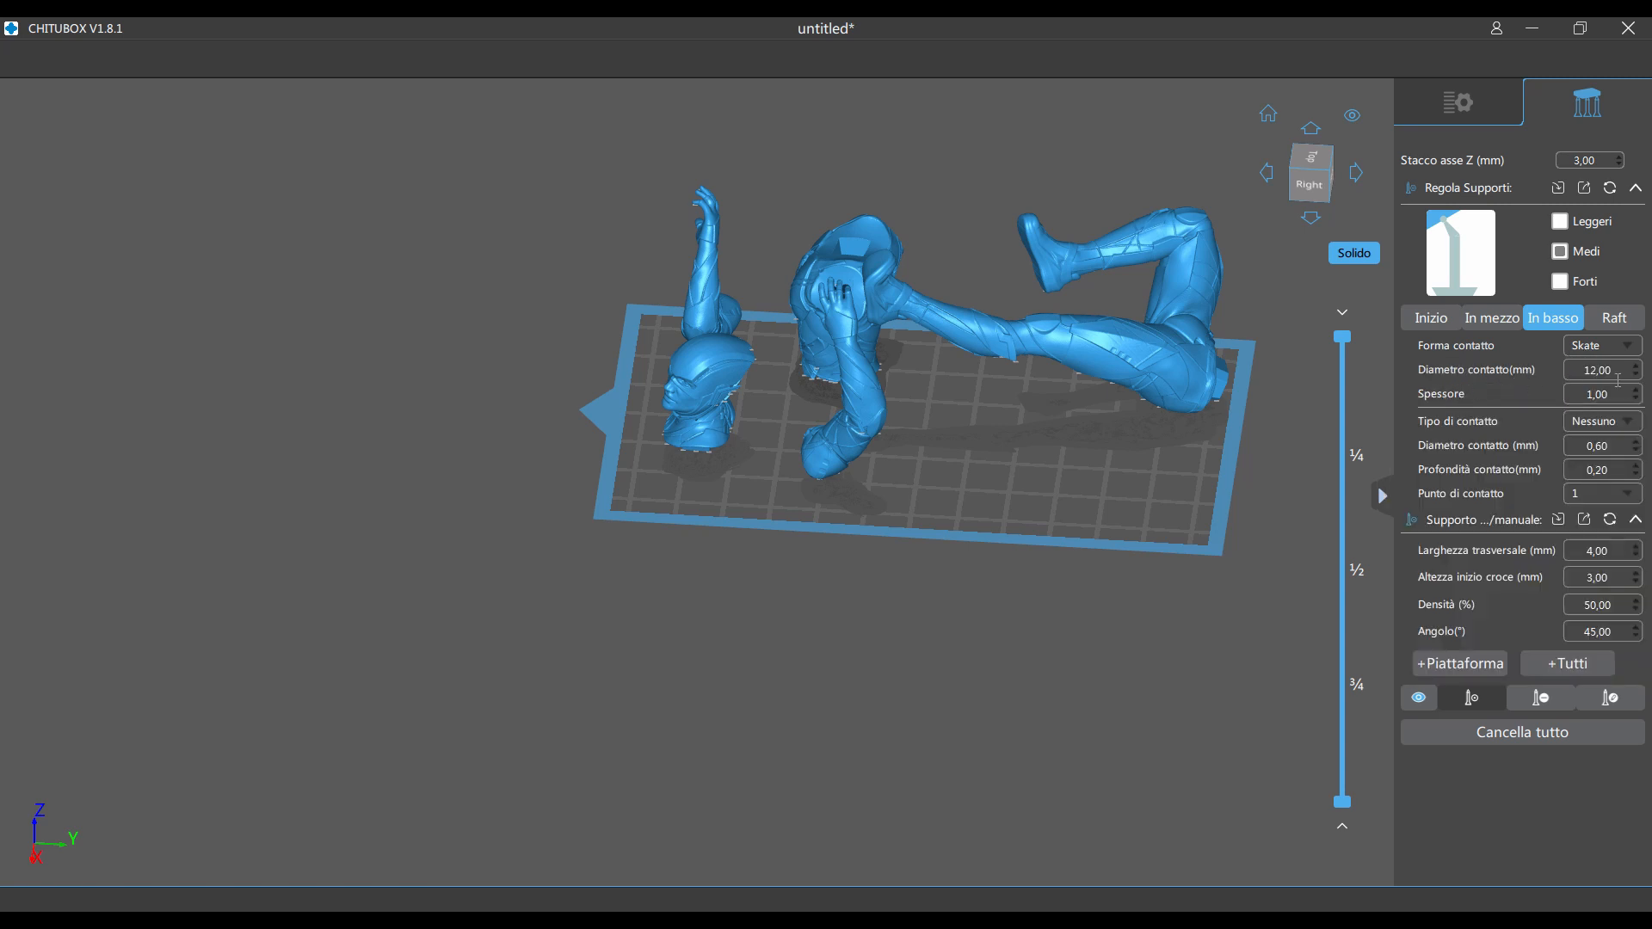
mouse_move(1618, 380)
click(1429, 319)
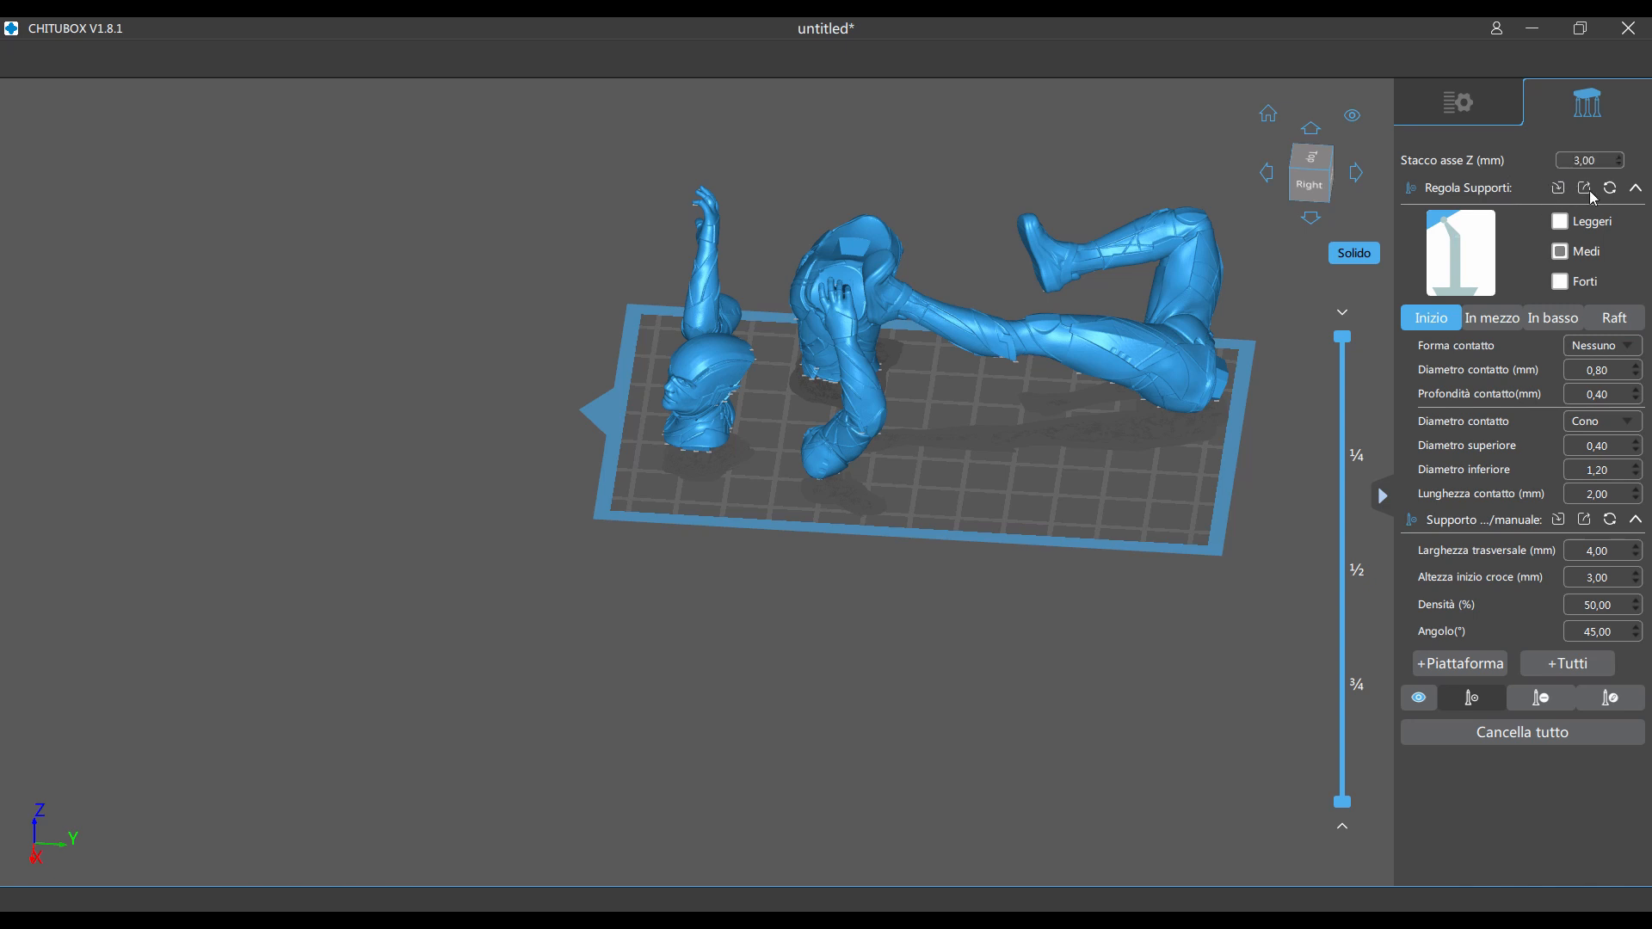
Generate automatic Medi platform supports for the selected parts and inspect their contact points from below.
right_drag(1219, 456, 1232, 385)
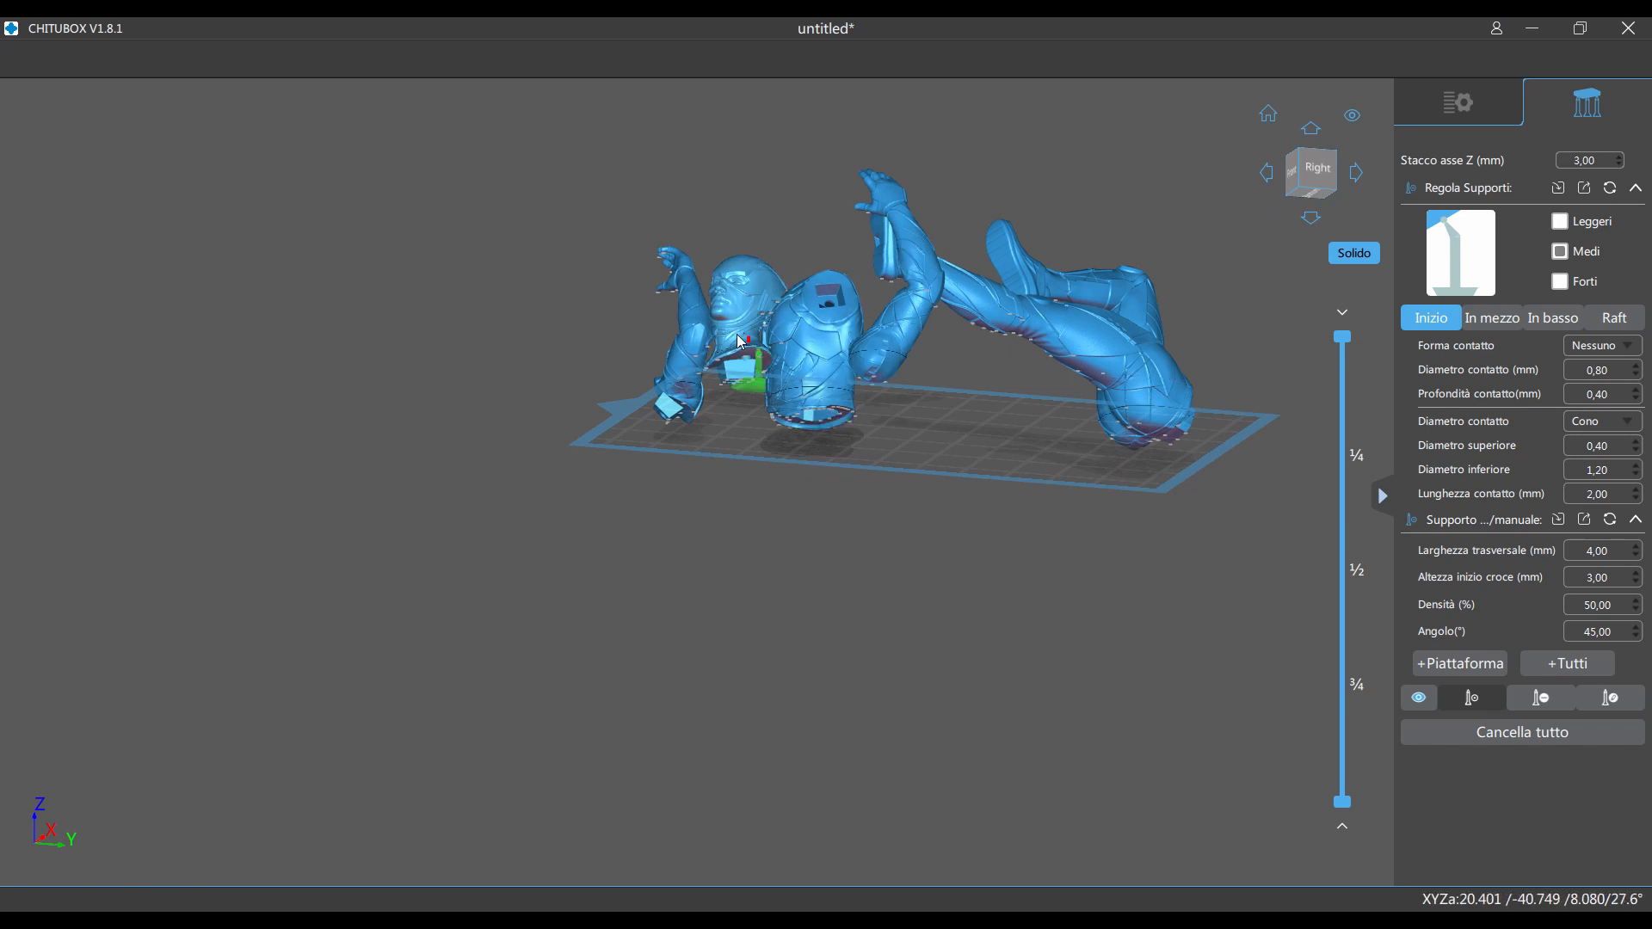
right_drag(1067, 340, 1029, 390)
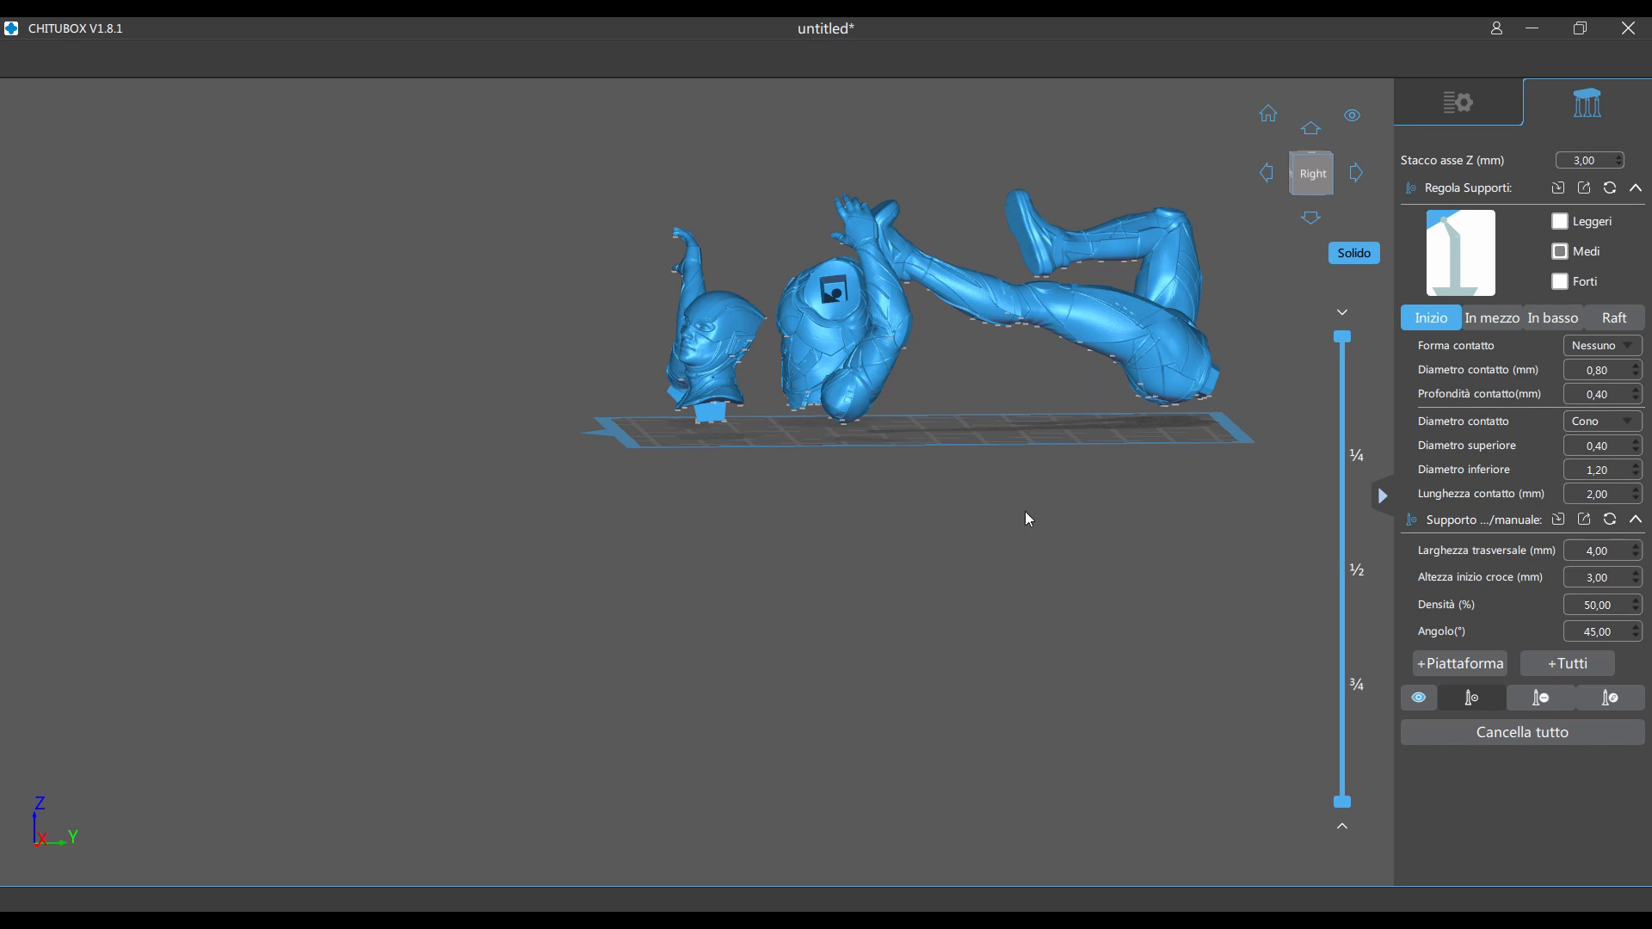
click(1432, 664)
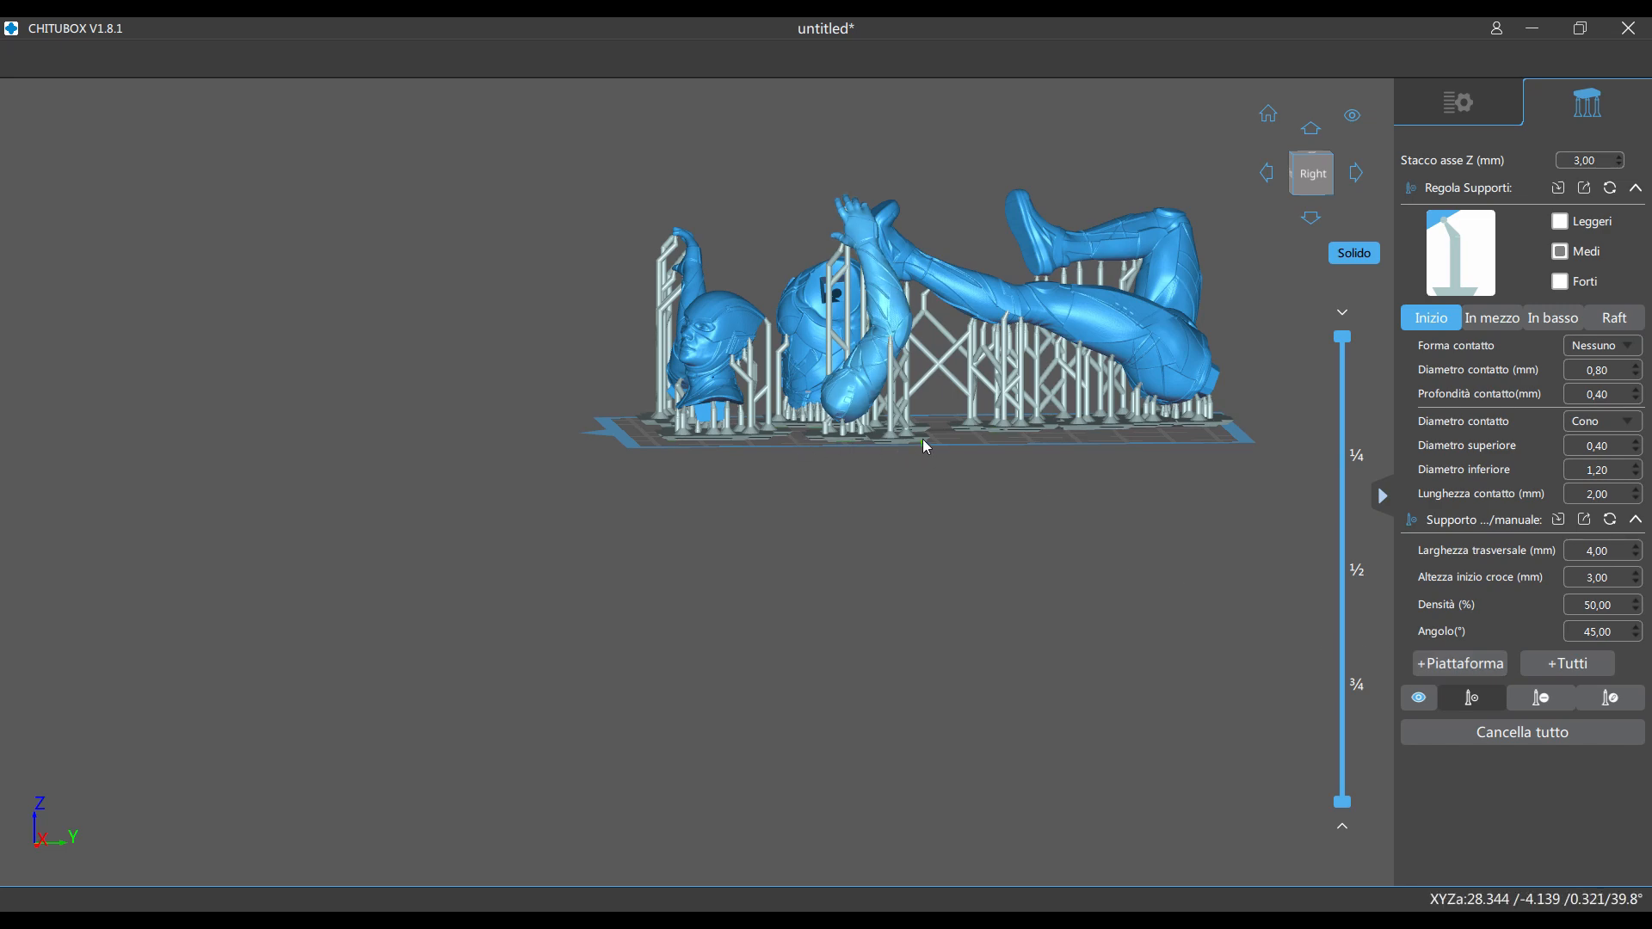
right_drag(923, 439, 1090, 375)
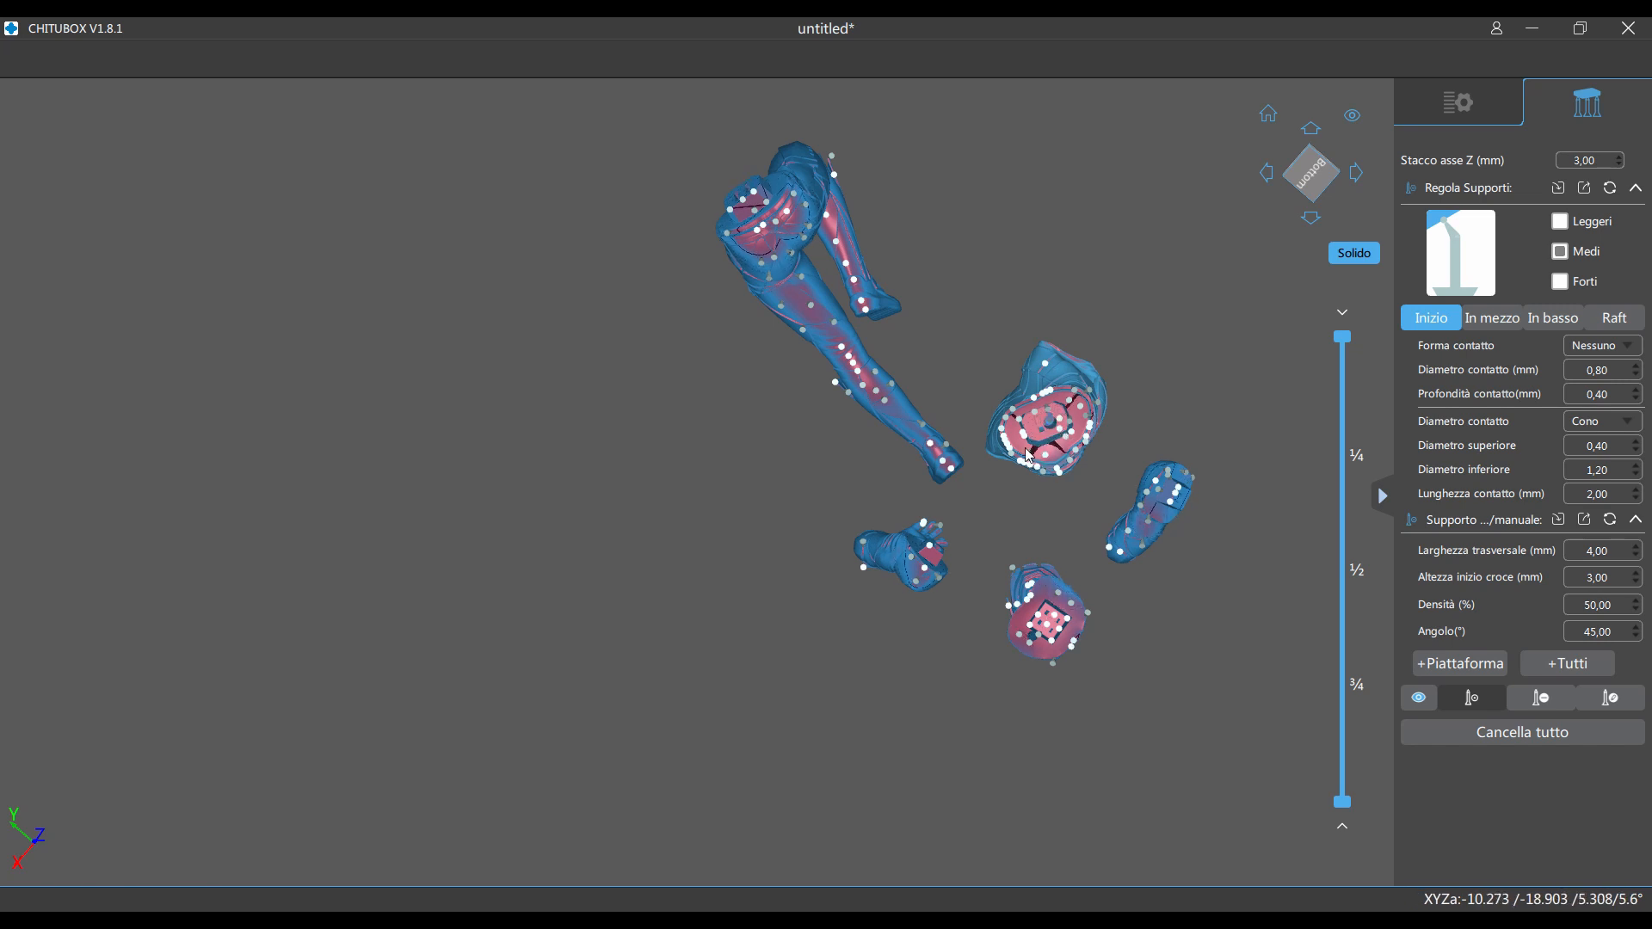
right_drag(1061, 452, 1126, 286)
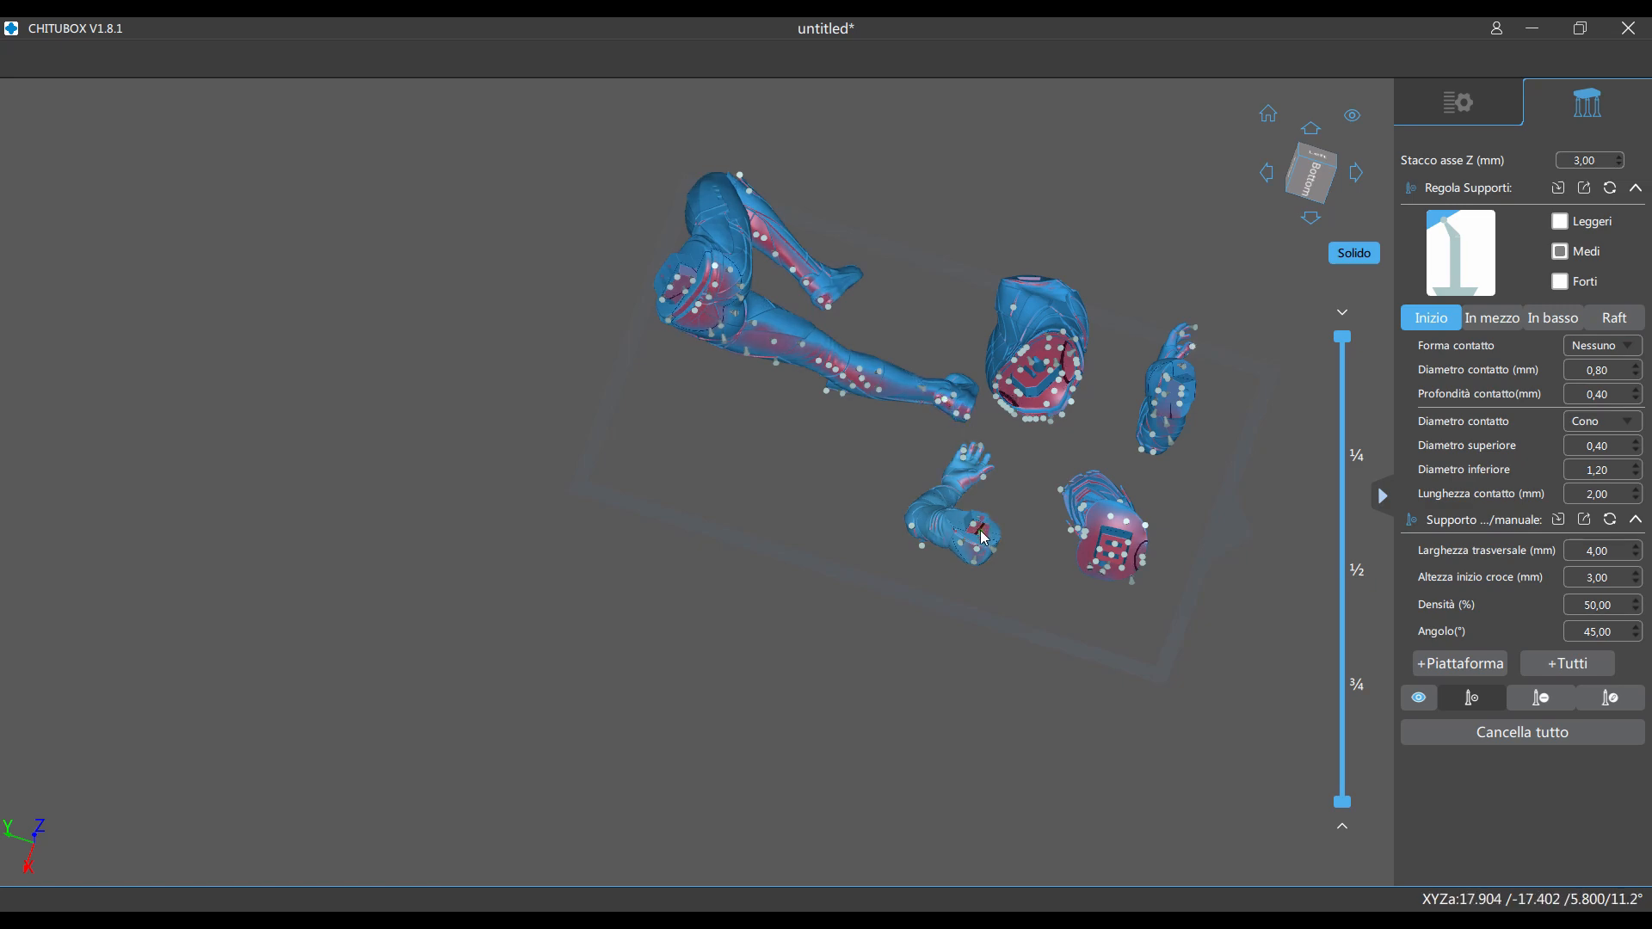
right_drag(1043, 479, 1162, 293)
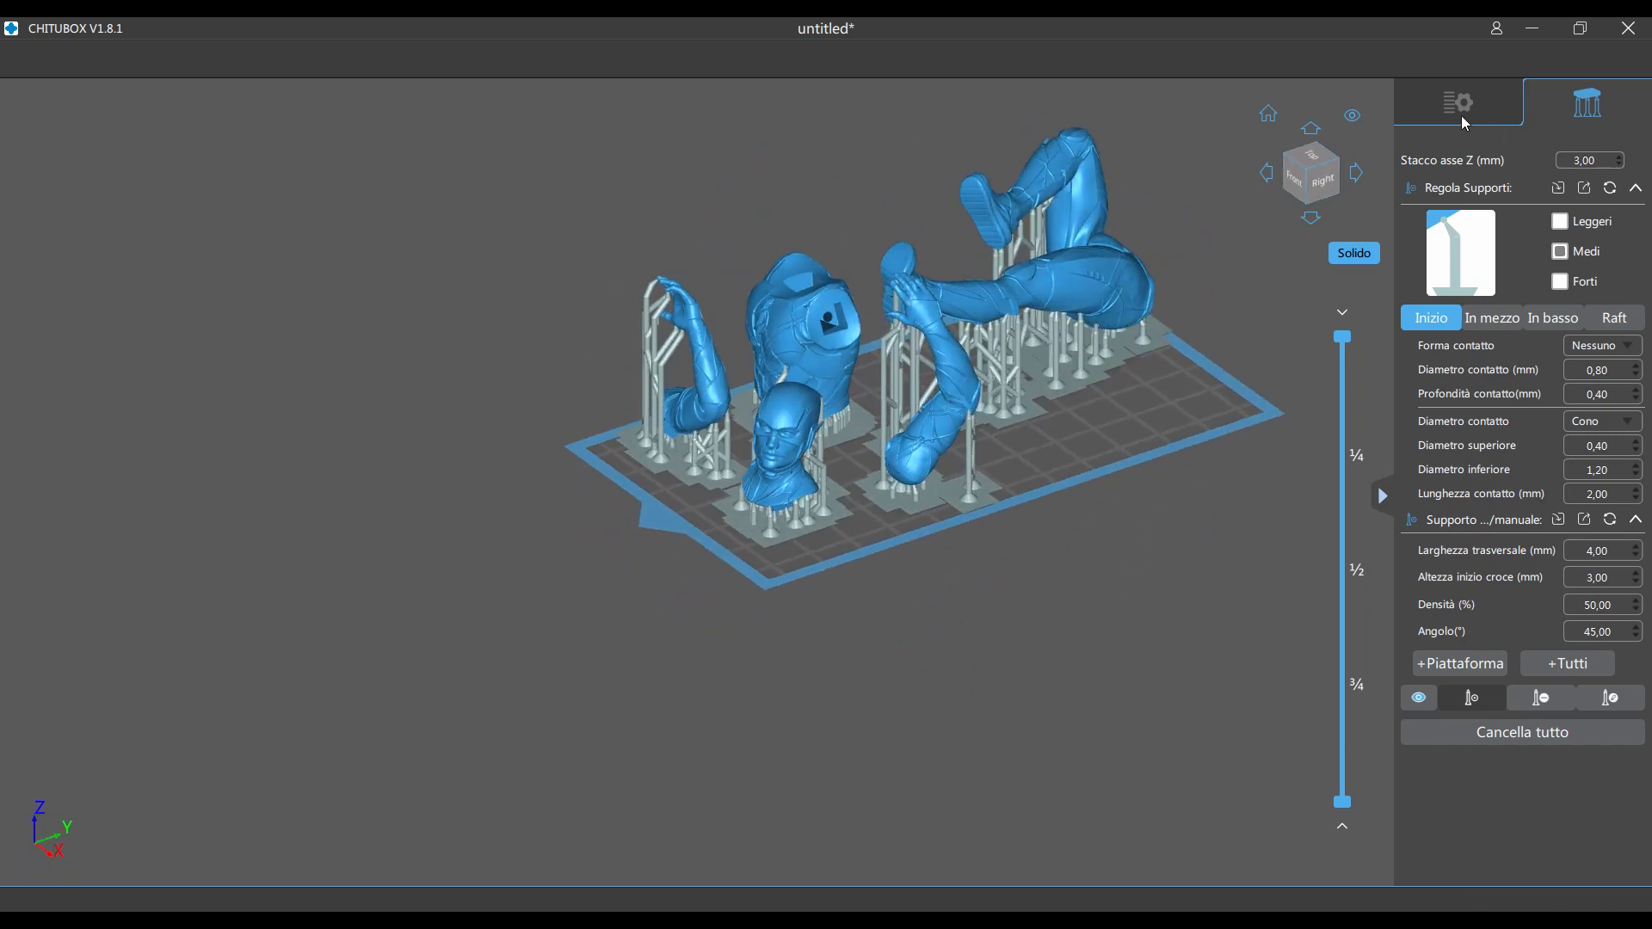
Return to model arrangement and shift the five selected parts together slightly toward negative X in top view.
click(1461, 115)
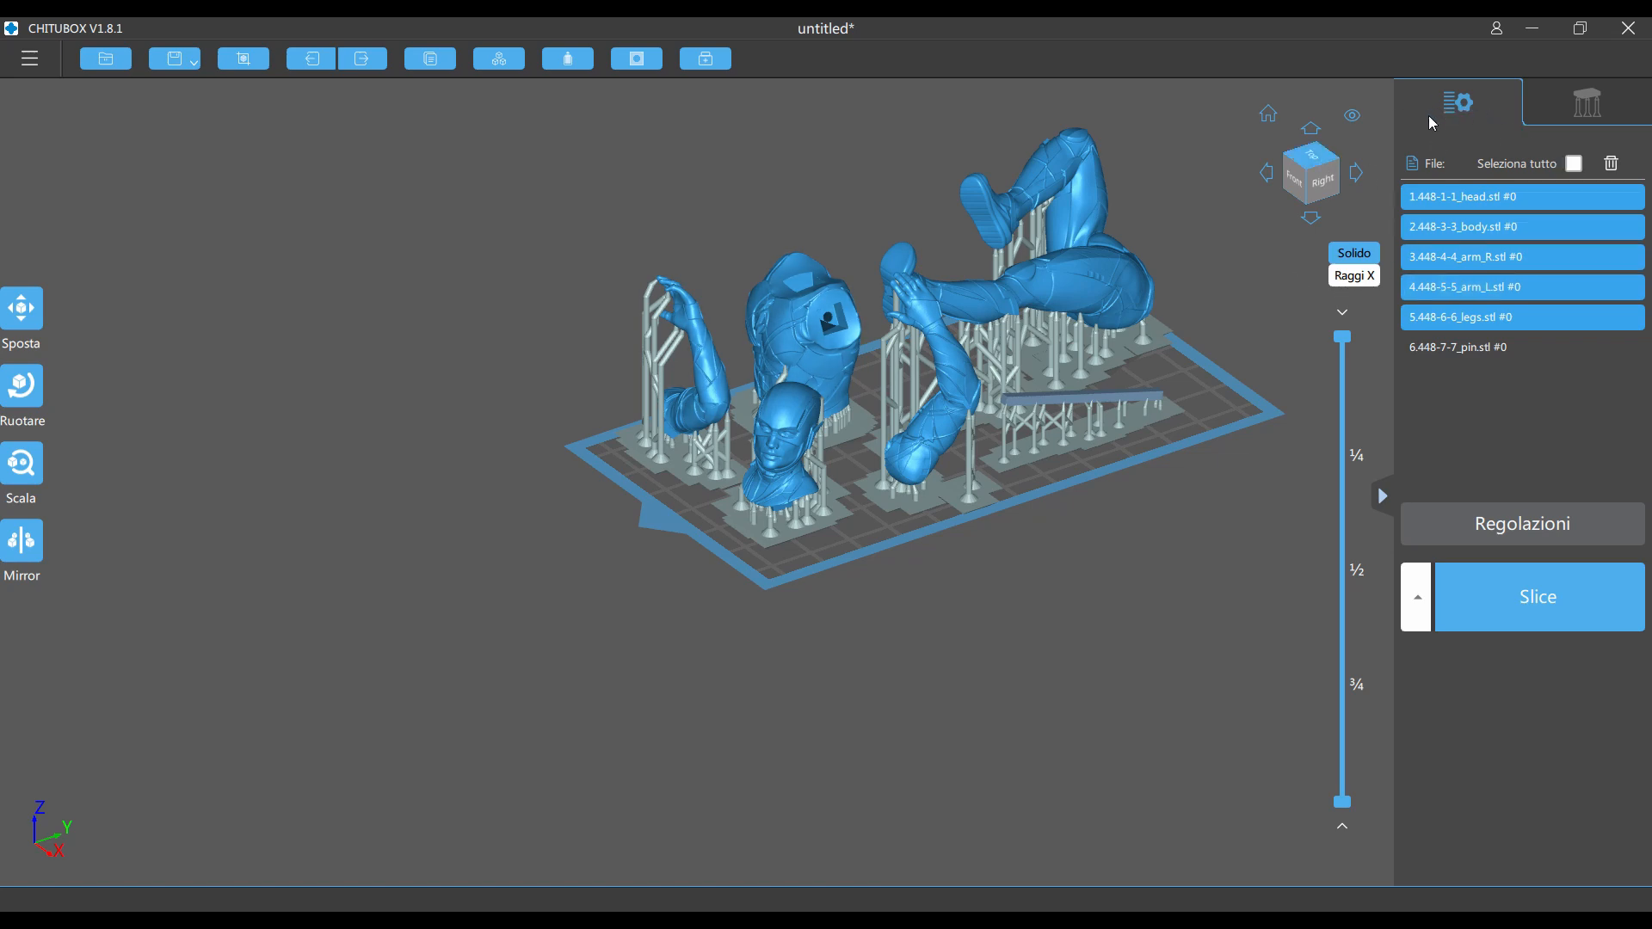
click(1323, 160)
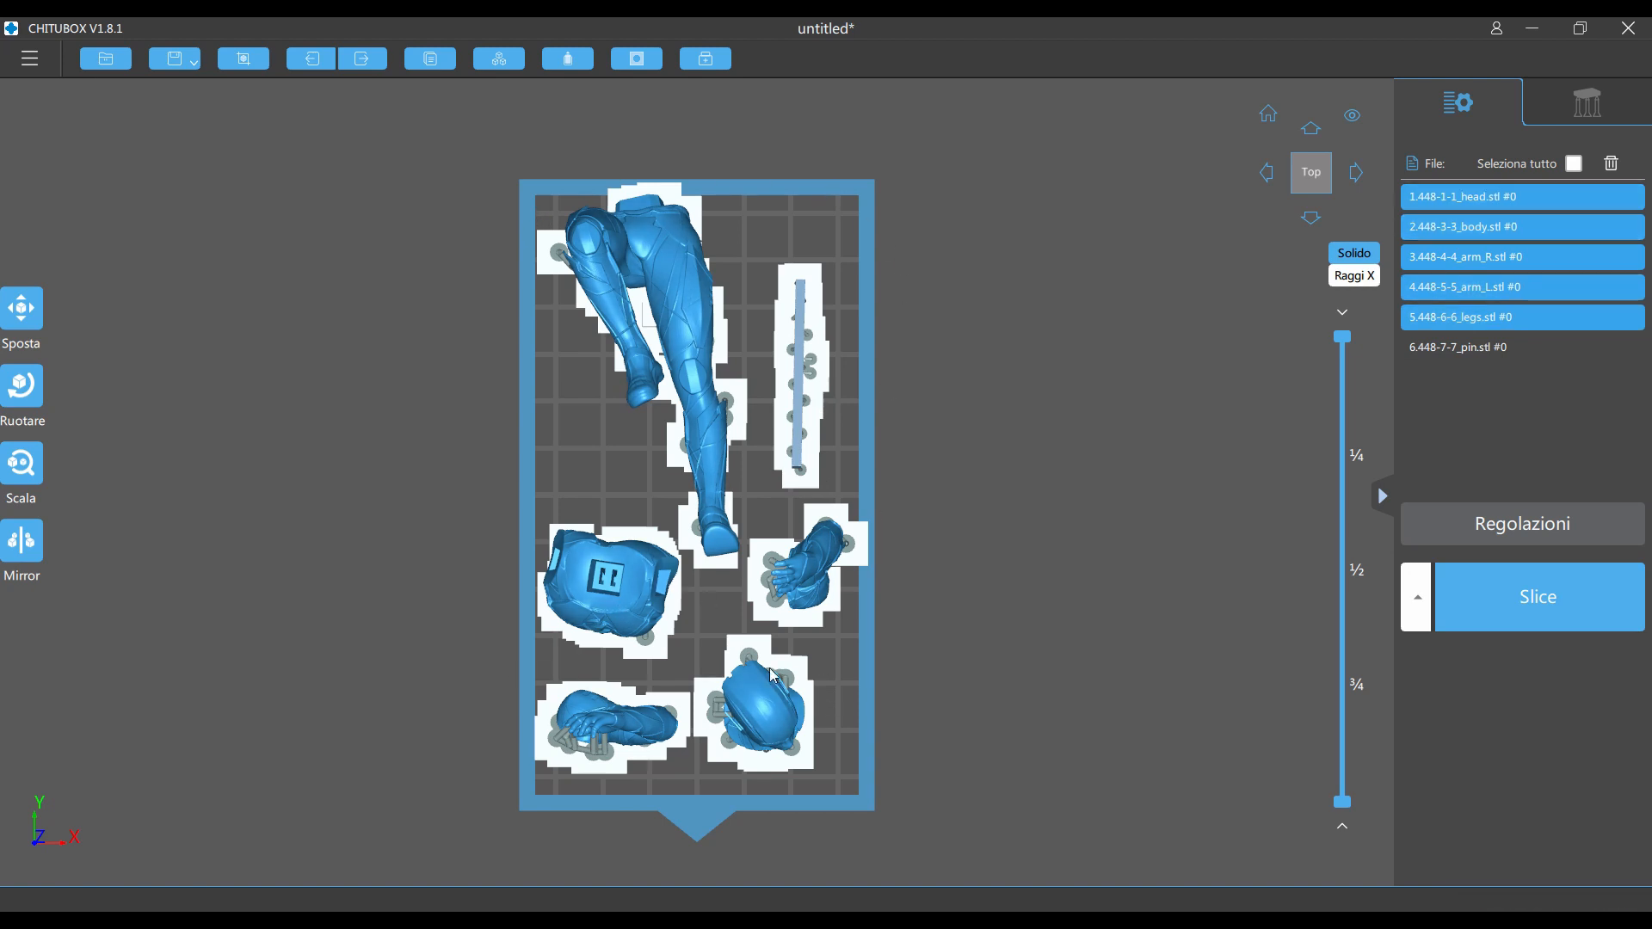
click(785, 721)
drag(785, 721, 779, 720)
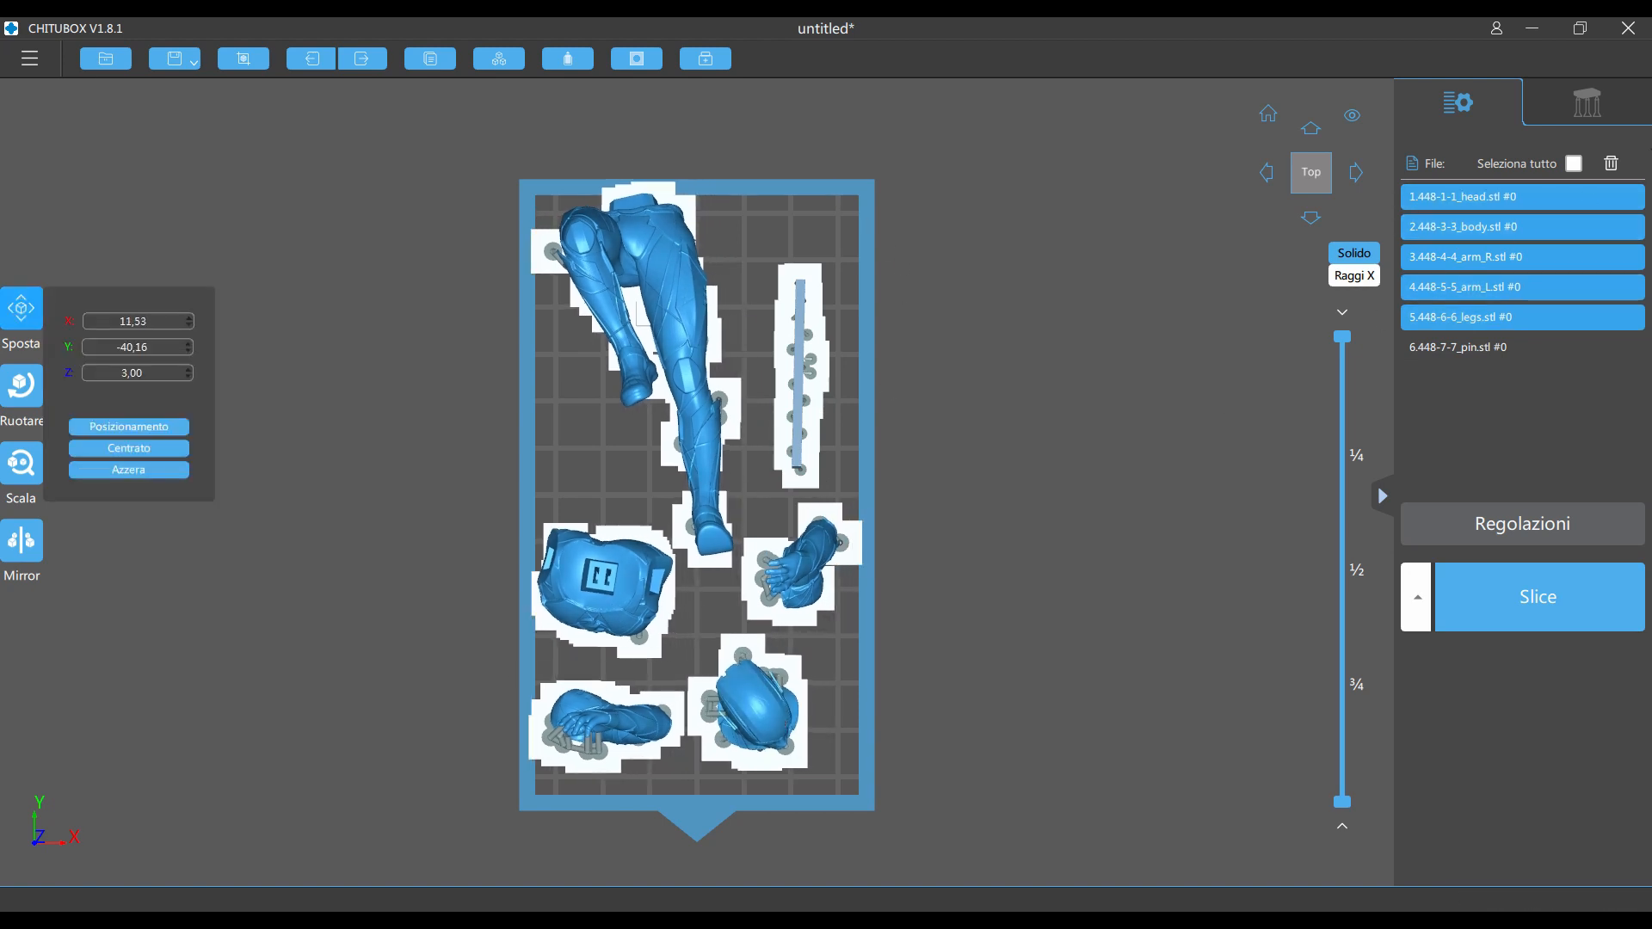
Reposition the right arm, legs, head and left arm individually so their support bases fit inside the build plate.
click(1481, 345)
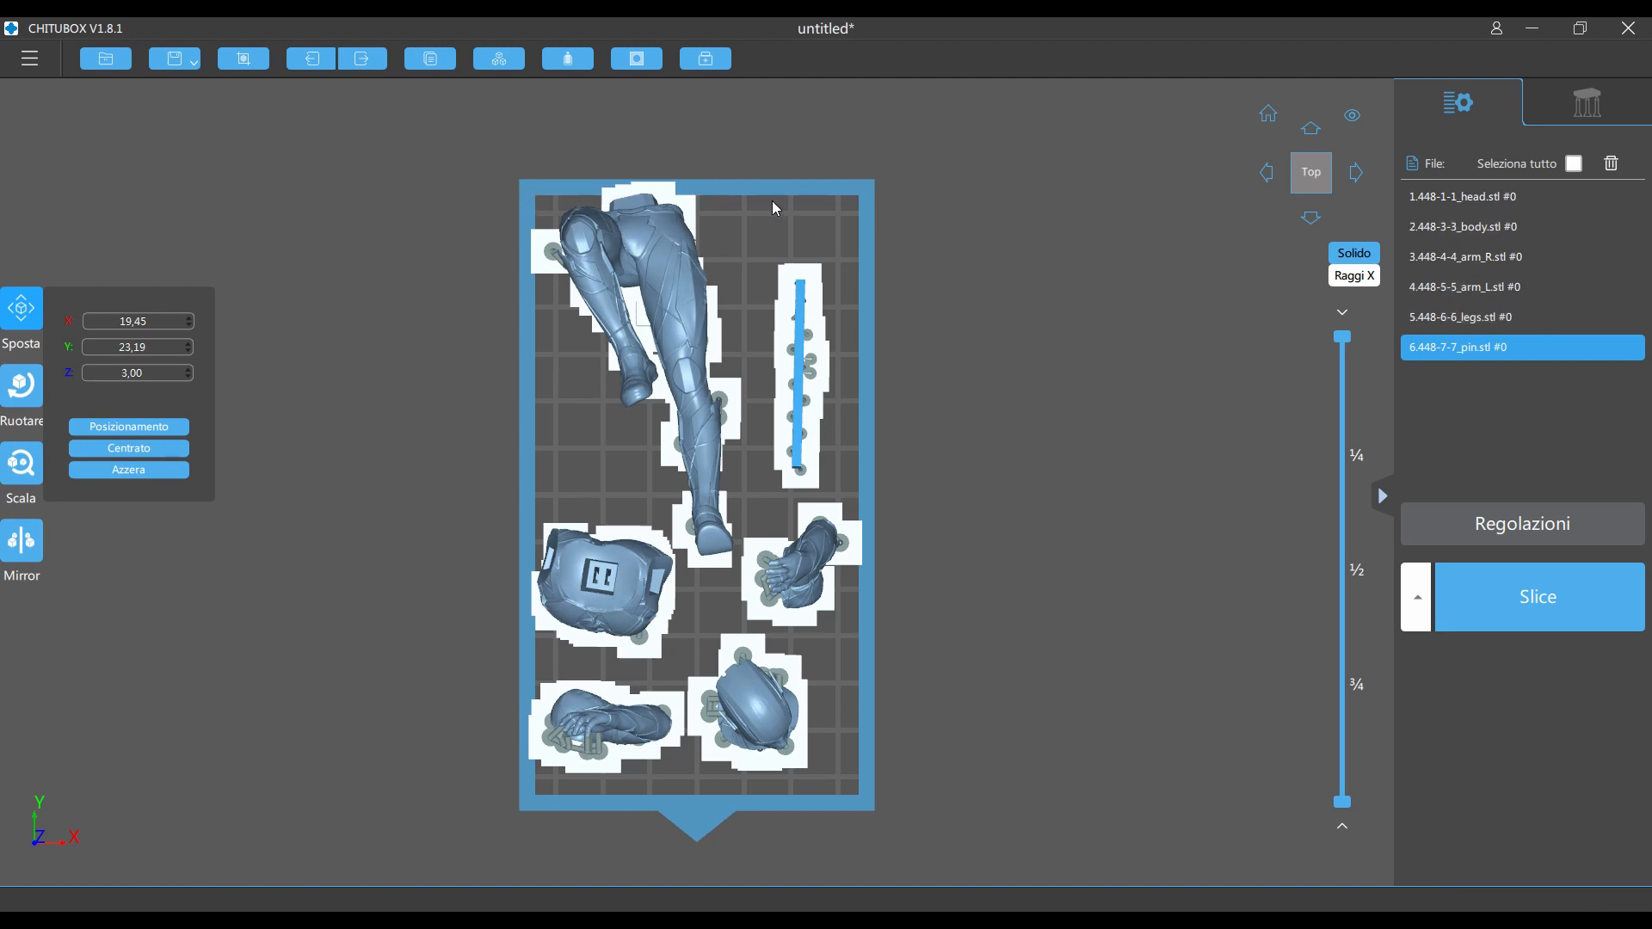
drag(826, 564, 818, 570)
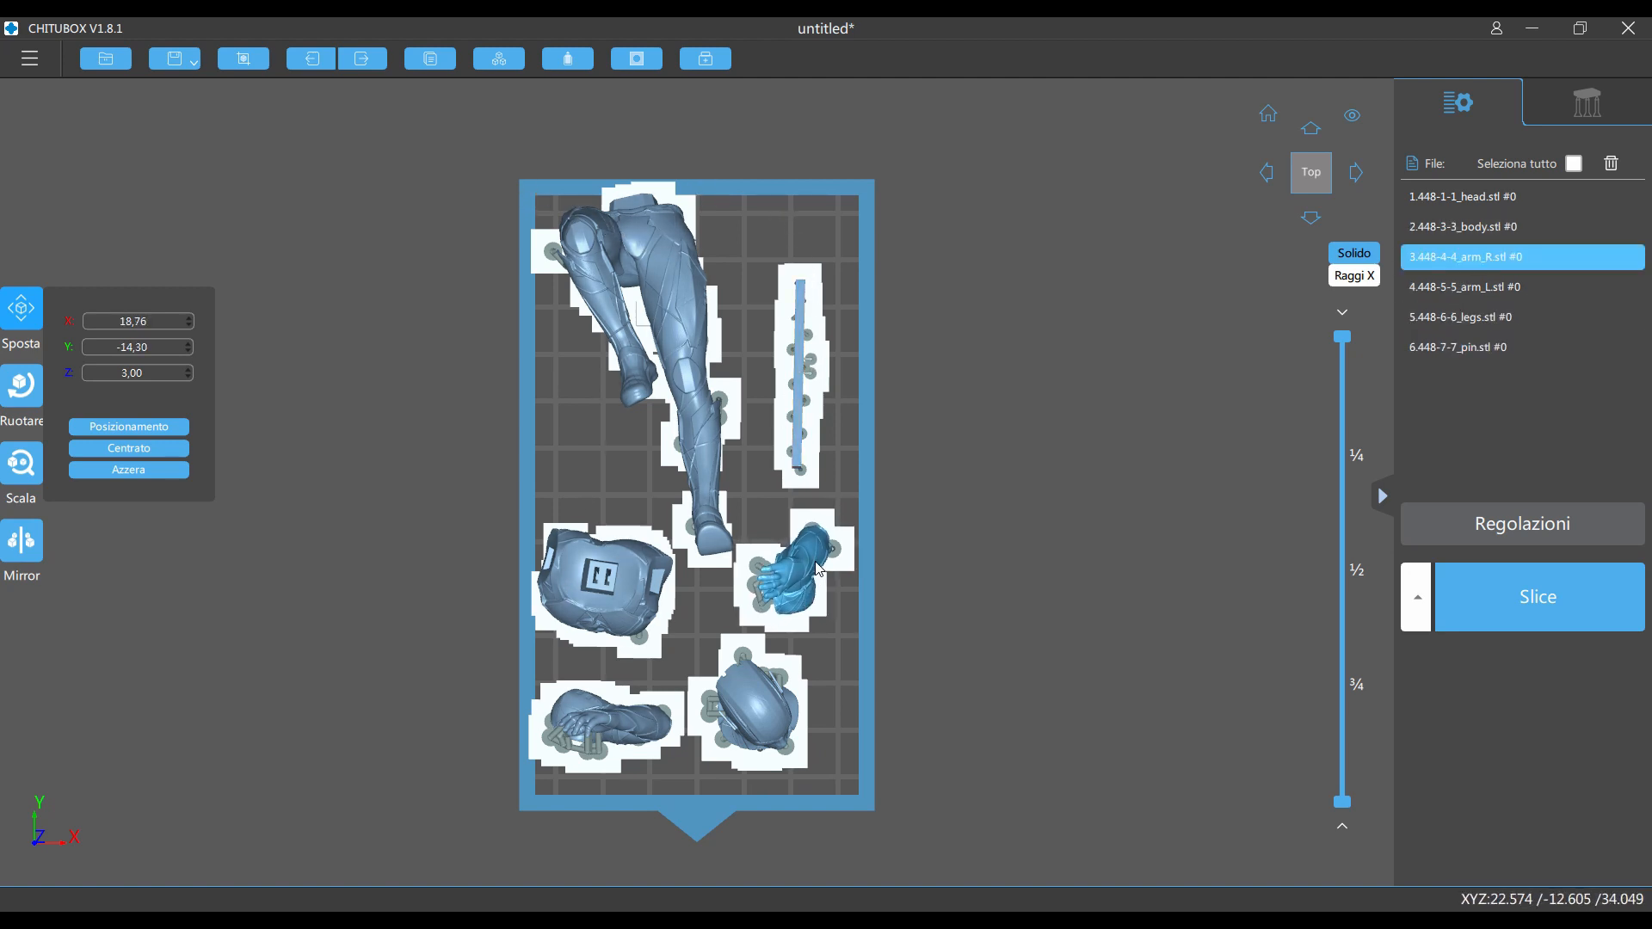
drag(684, 256, 693, 267)
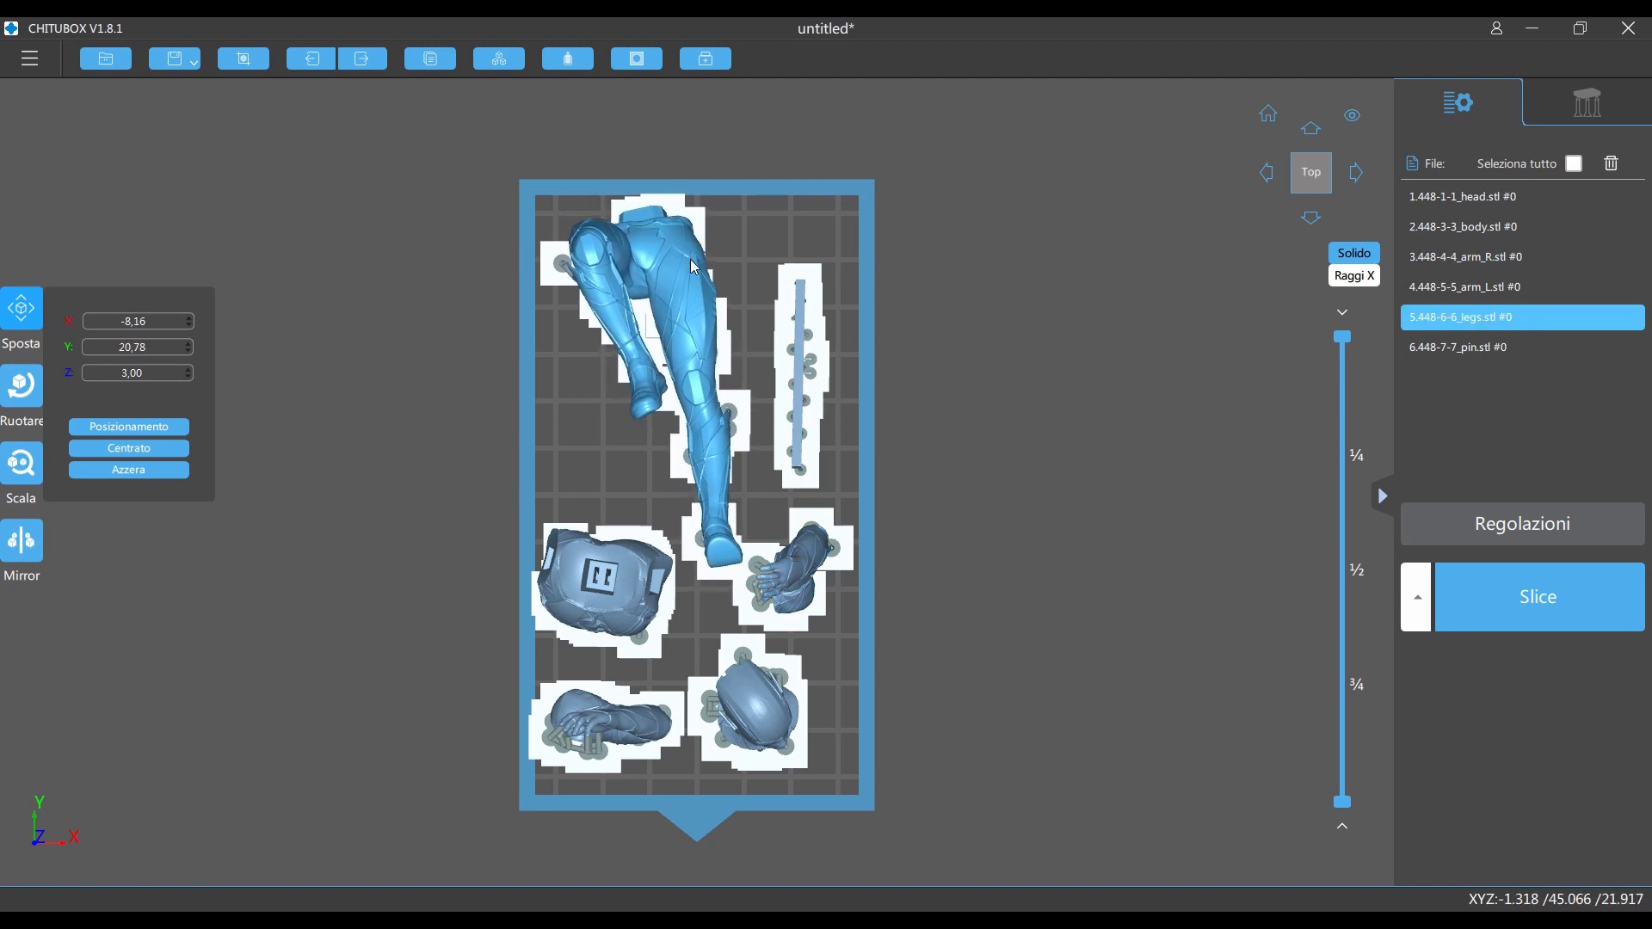
drag(741, 721, 800, 731)
drag(610, 721, 644, 719)
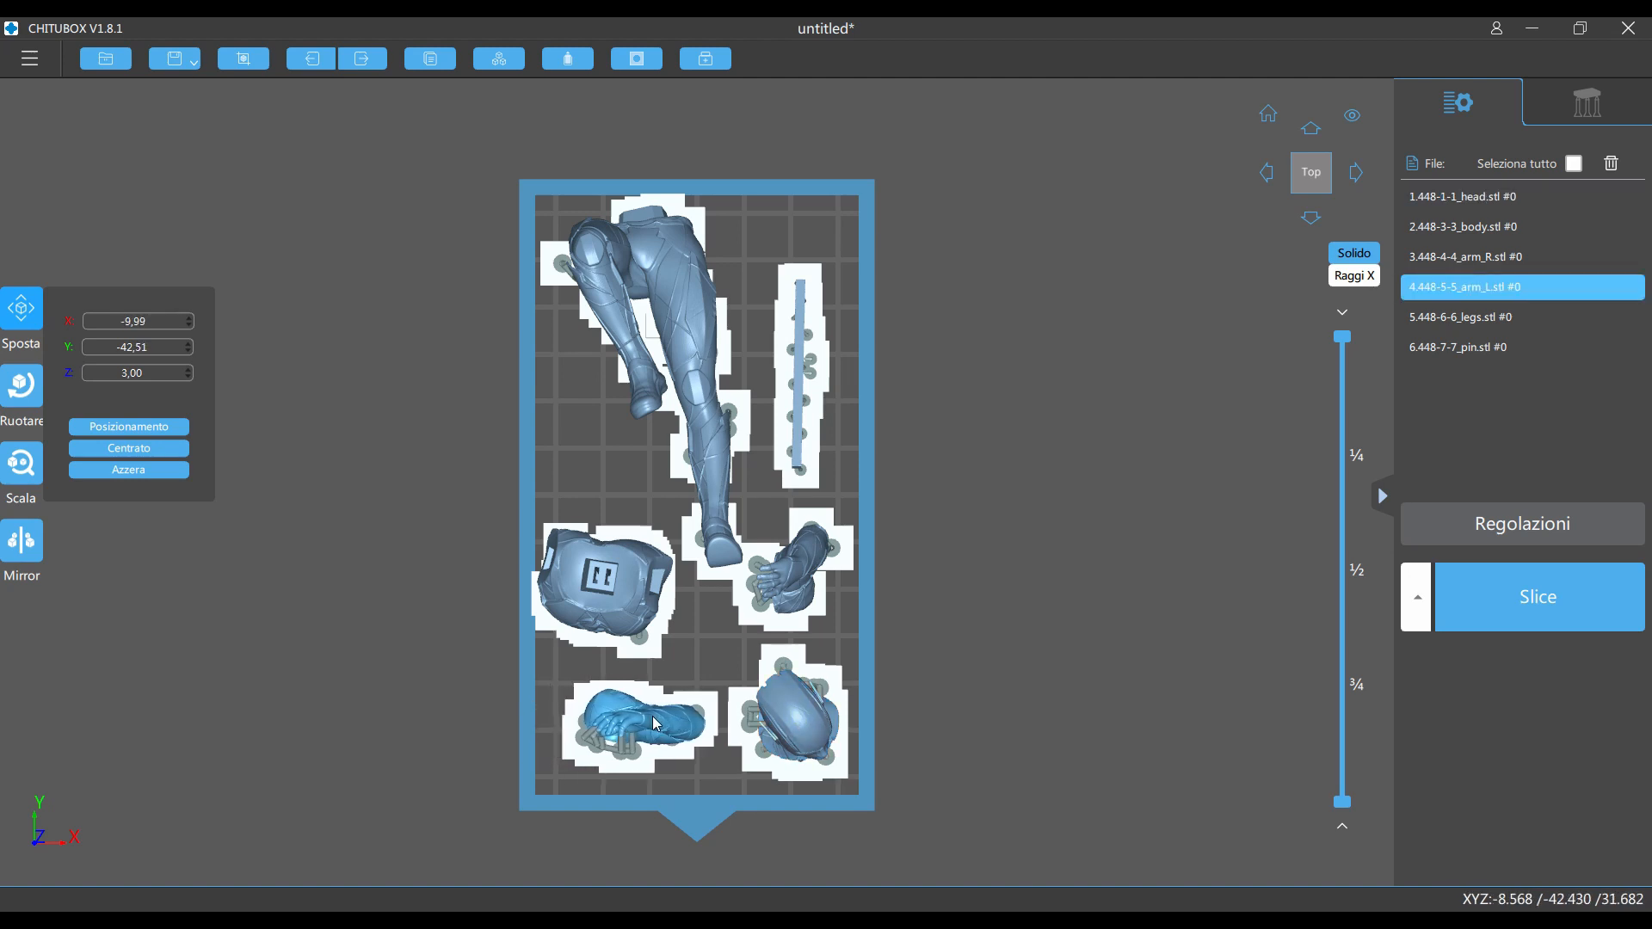
Move the body to about X -15.79, Y -19.36 and the legs to about X -8.33, Y 20.12.
click(605, 607)
drag(604, 608, 611, 619)
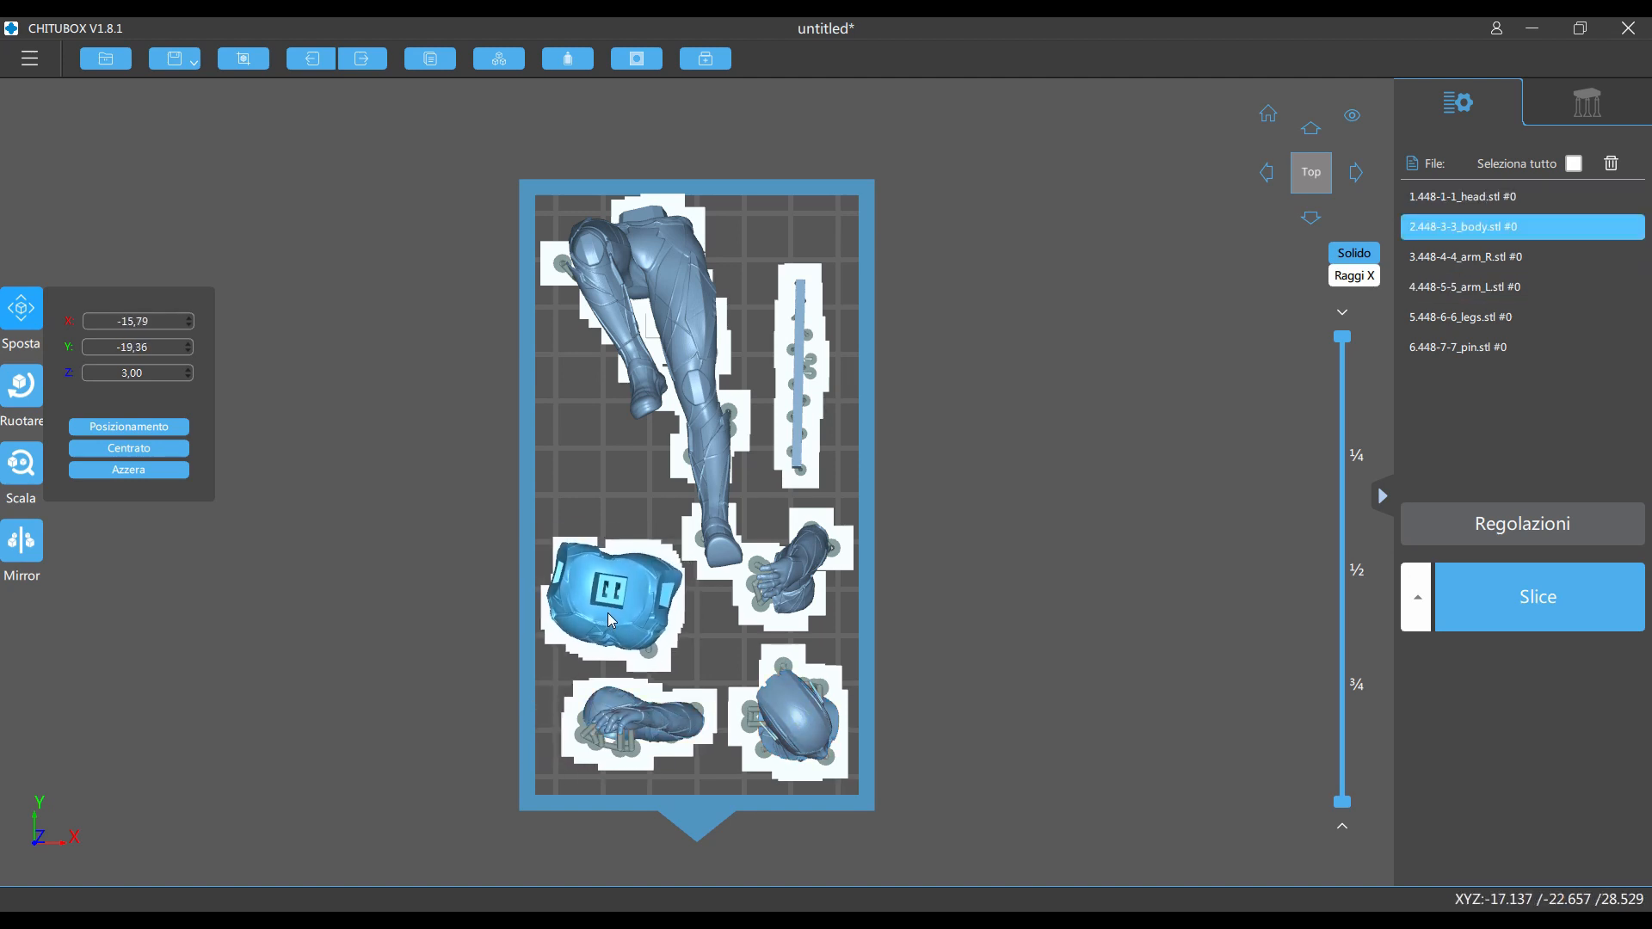
click(678, 327)
drag(678, 327, 675, 330)
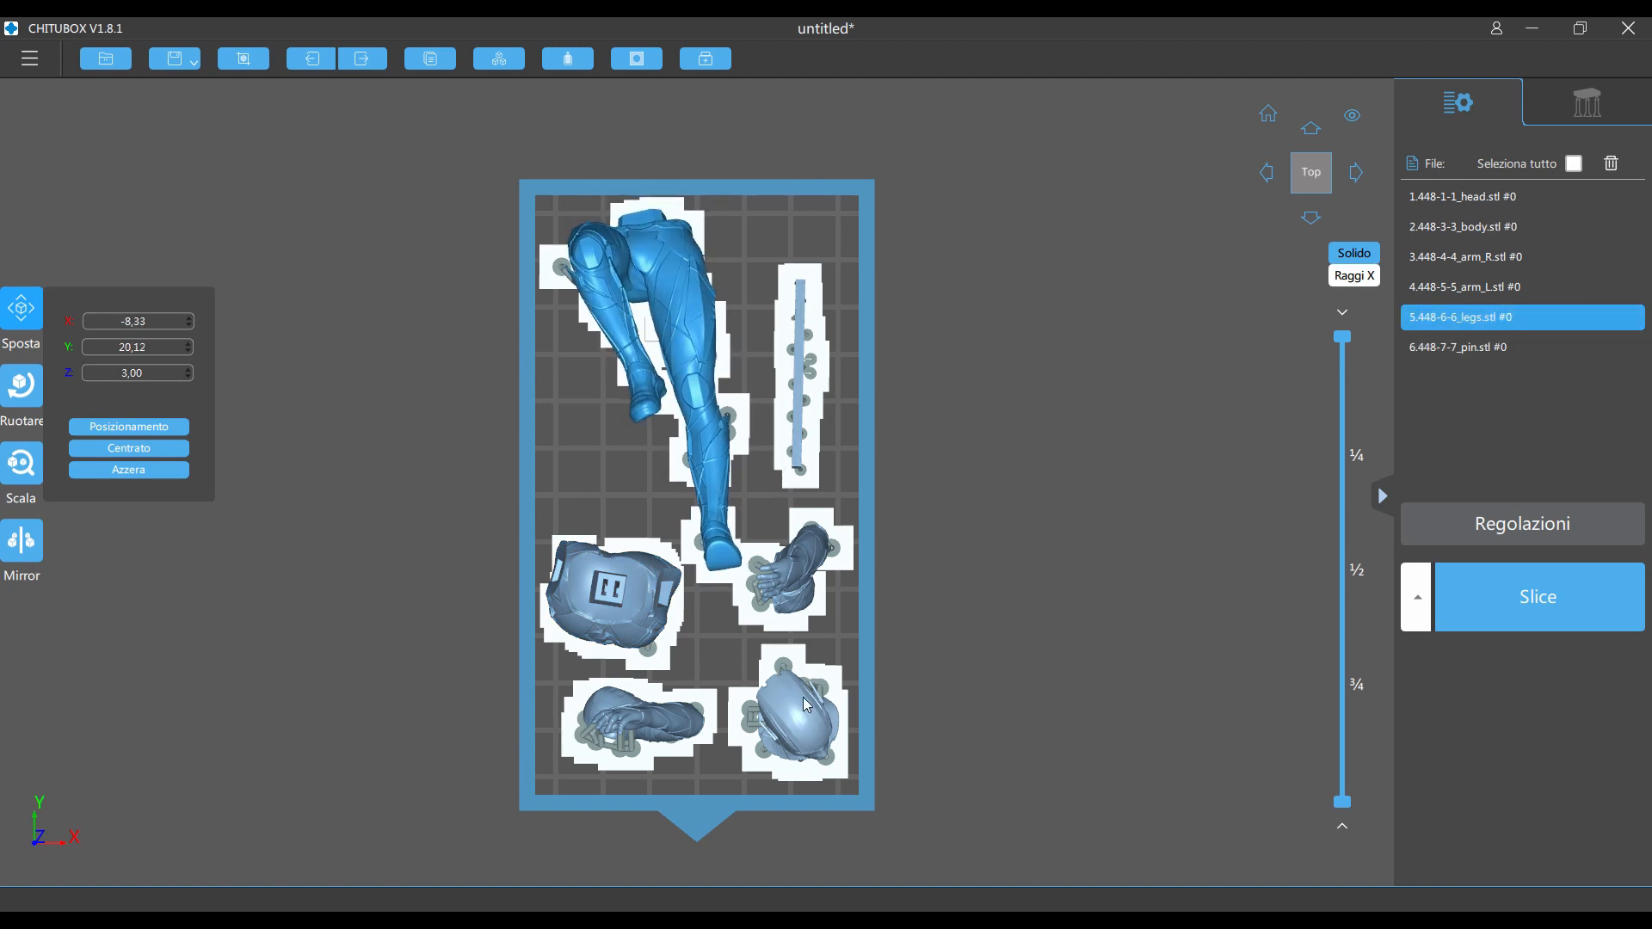
Move the head to about X 19.60, Y -41.97 and shift the right arm slightly toward negative Y.
click(796, 723)
drag(794, 721, 793, 721)
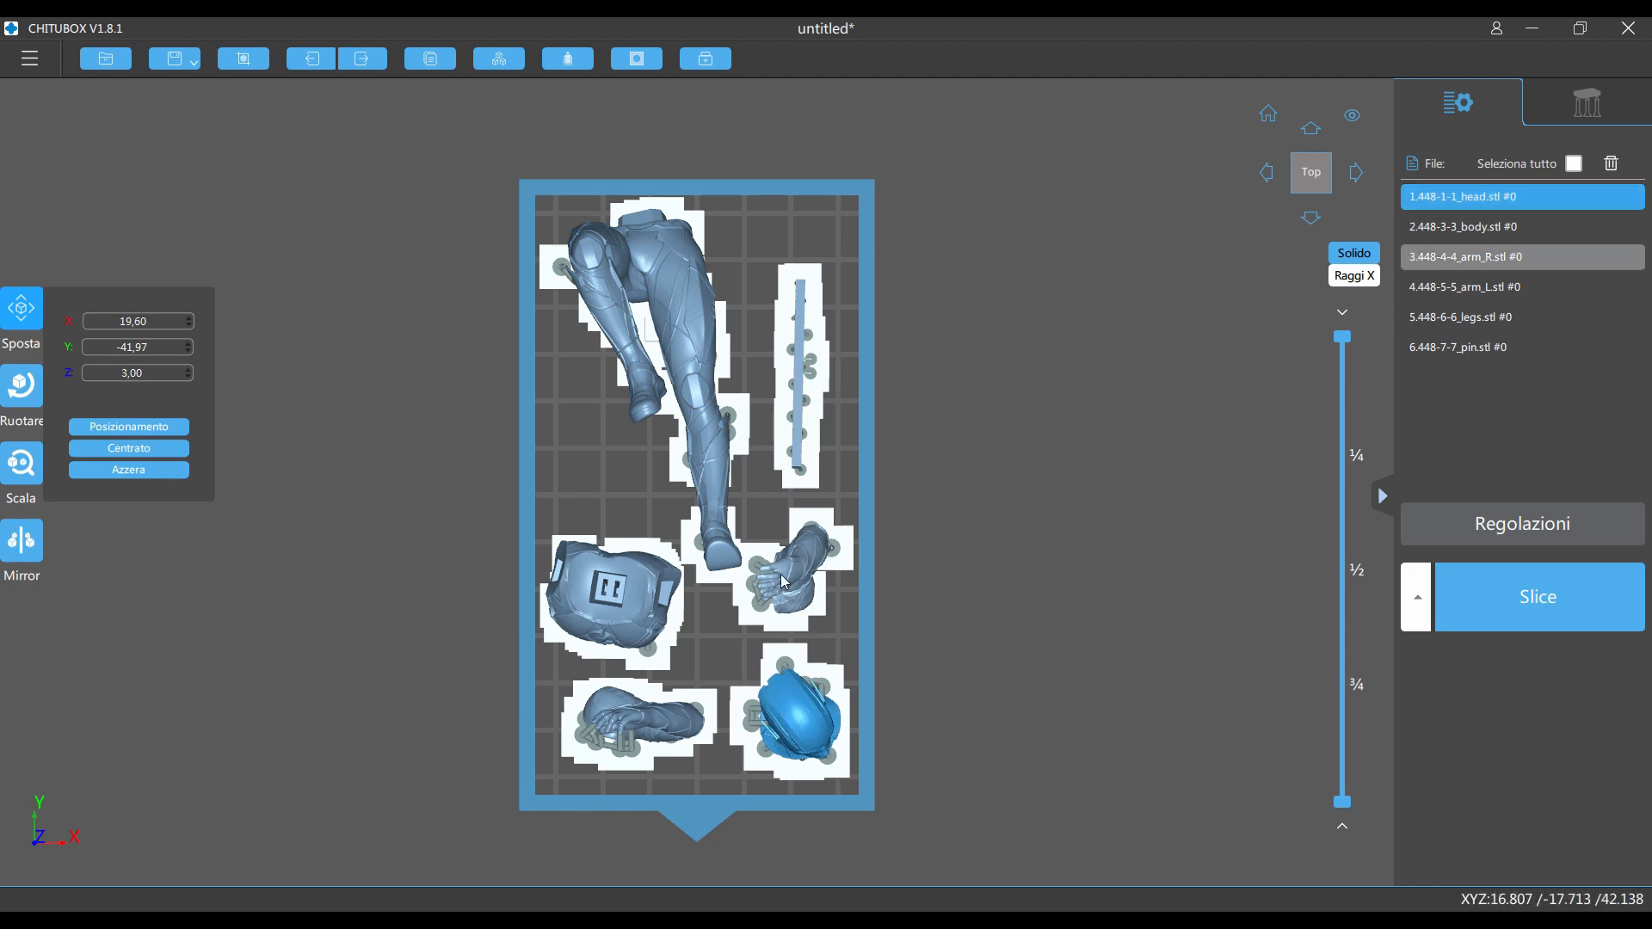
drag(780, 568, 781, 580)
Move the pin to about X 17.80, Y 17.58 and the body to about X -14.47, Y -20.68.
click(805, 423)
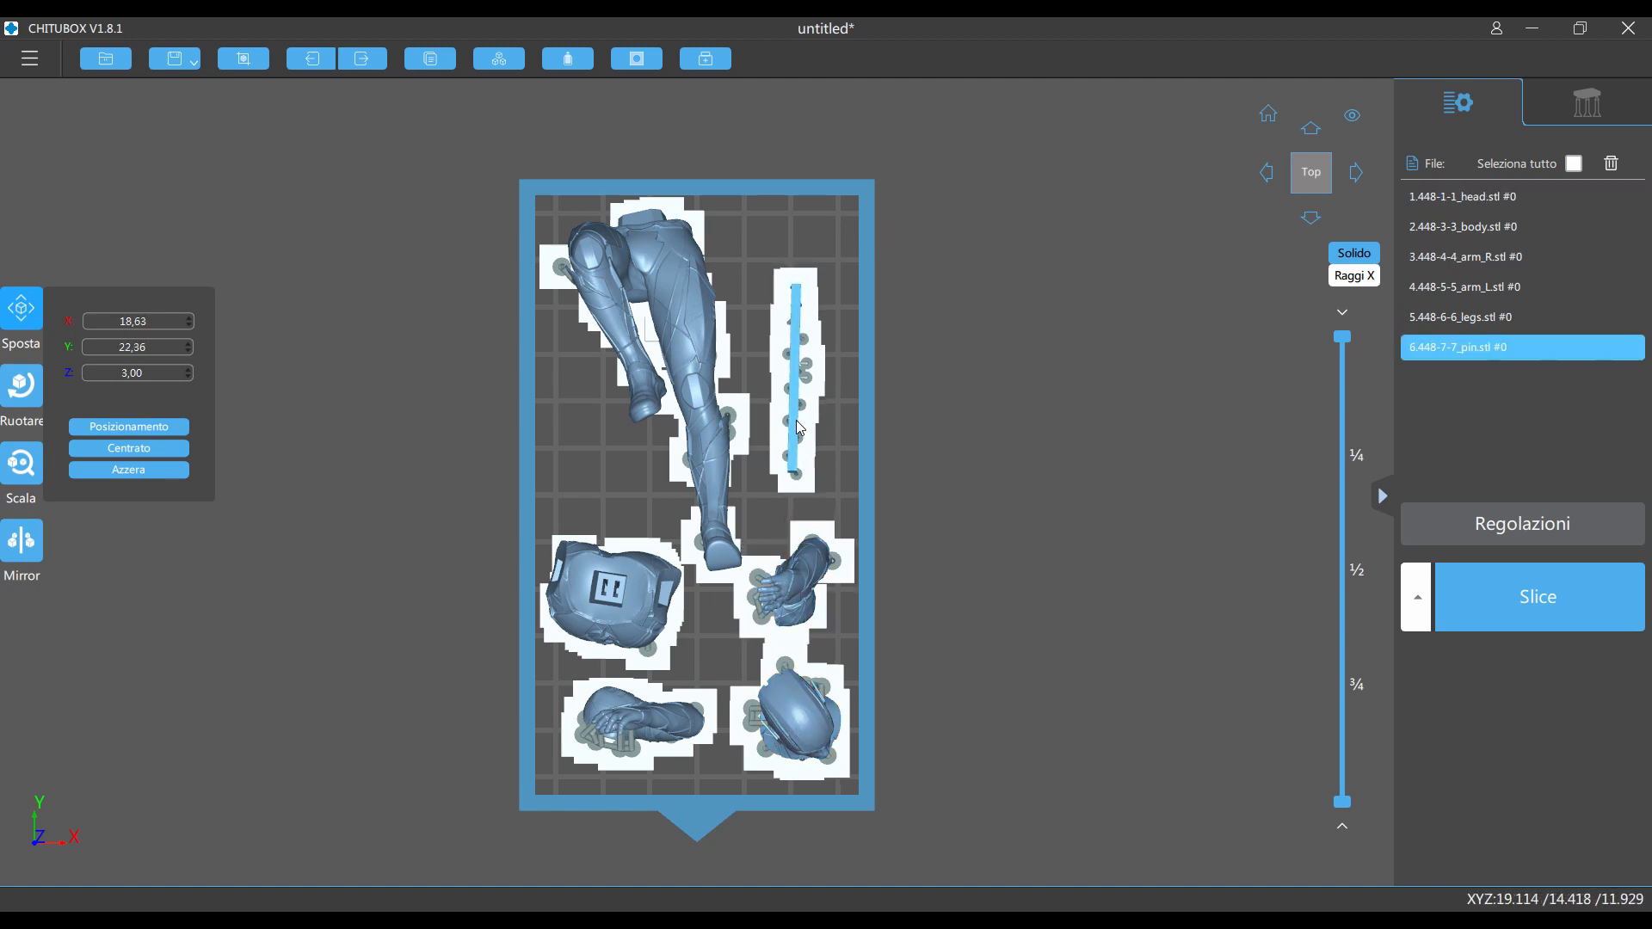
drag(804, 424, 794, 453)
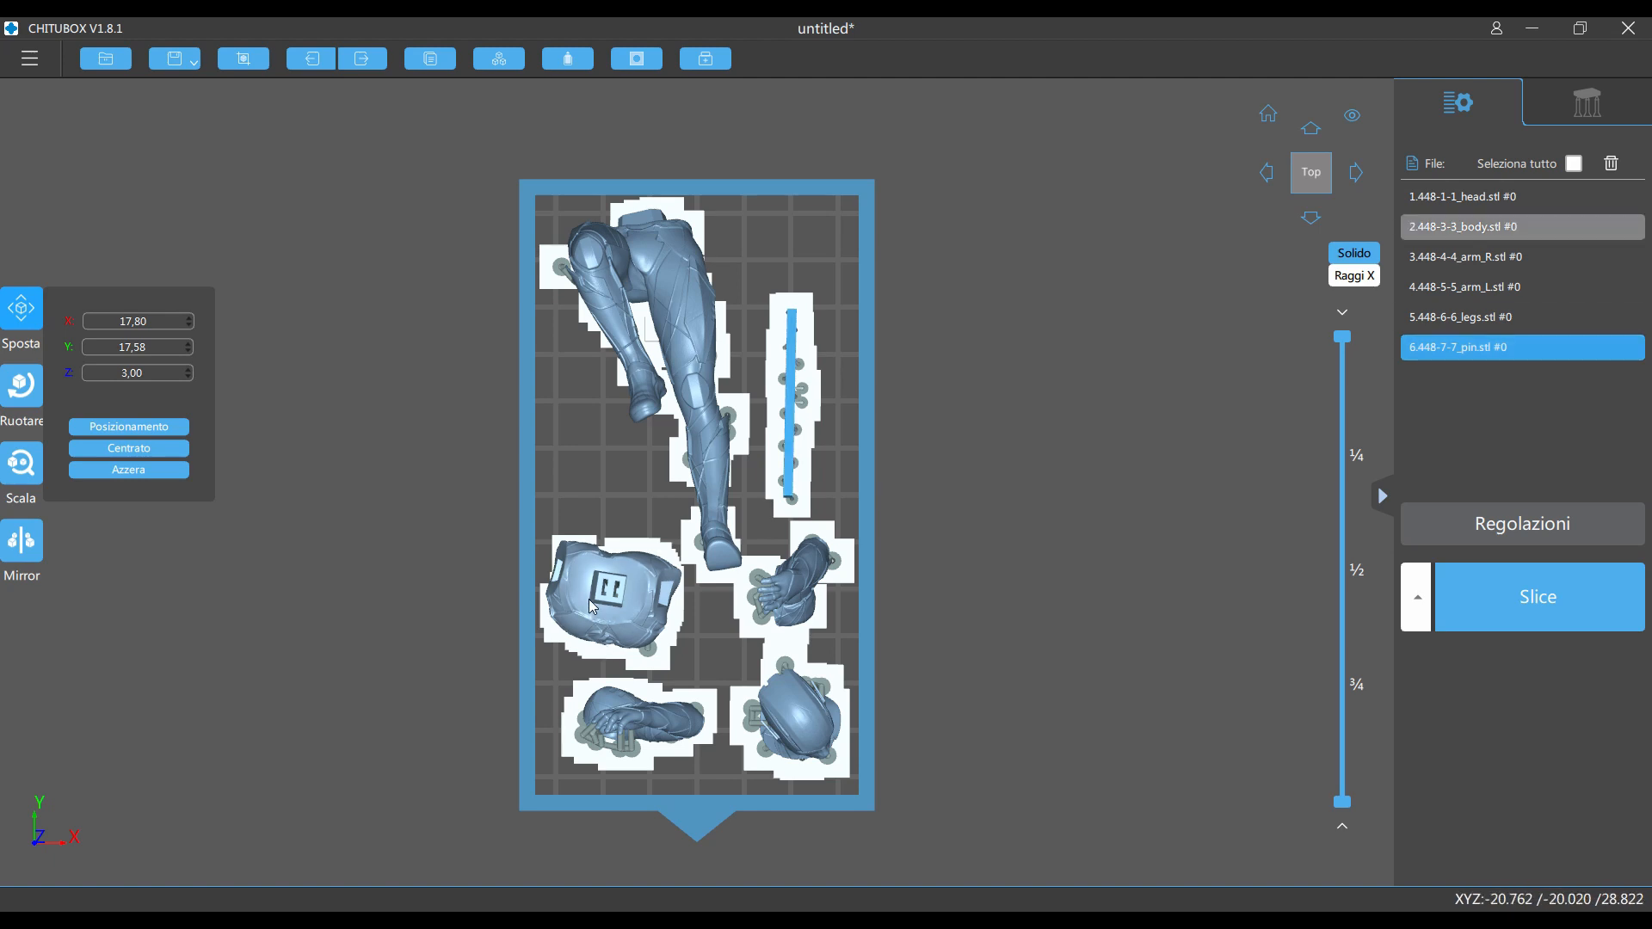
drag(607, 587, 614, 595)
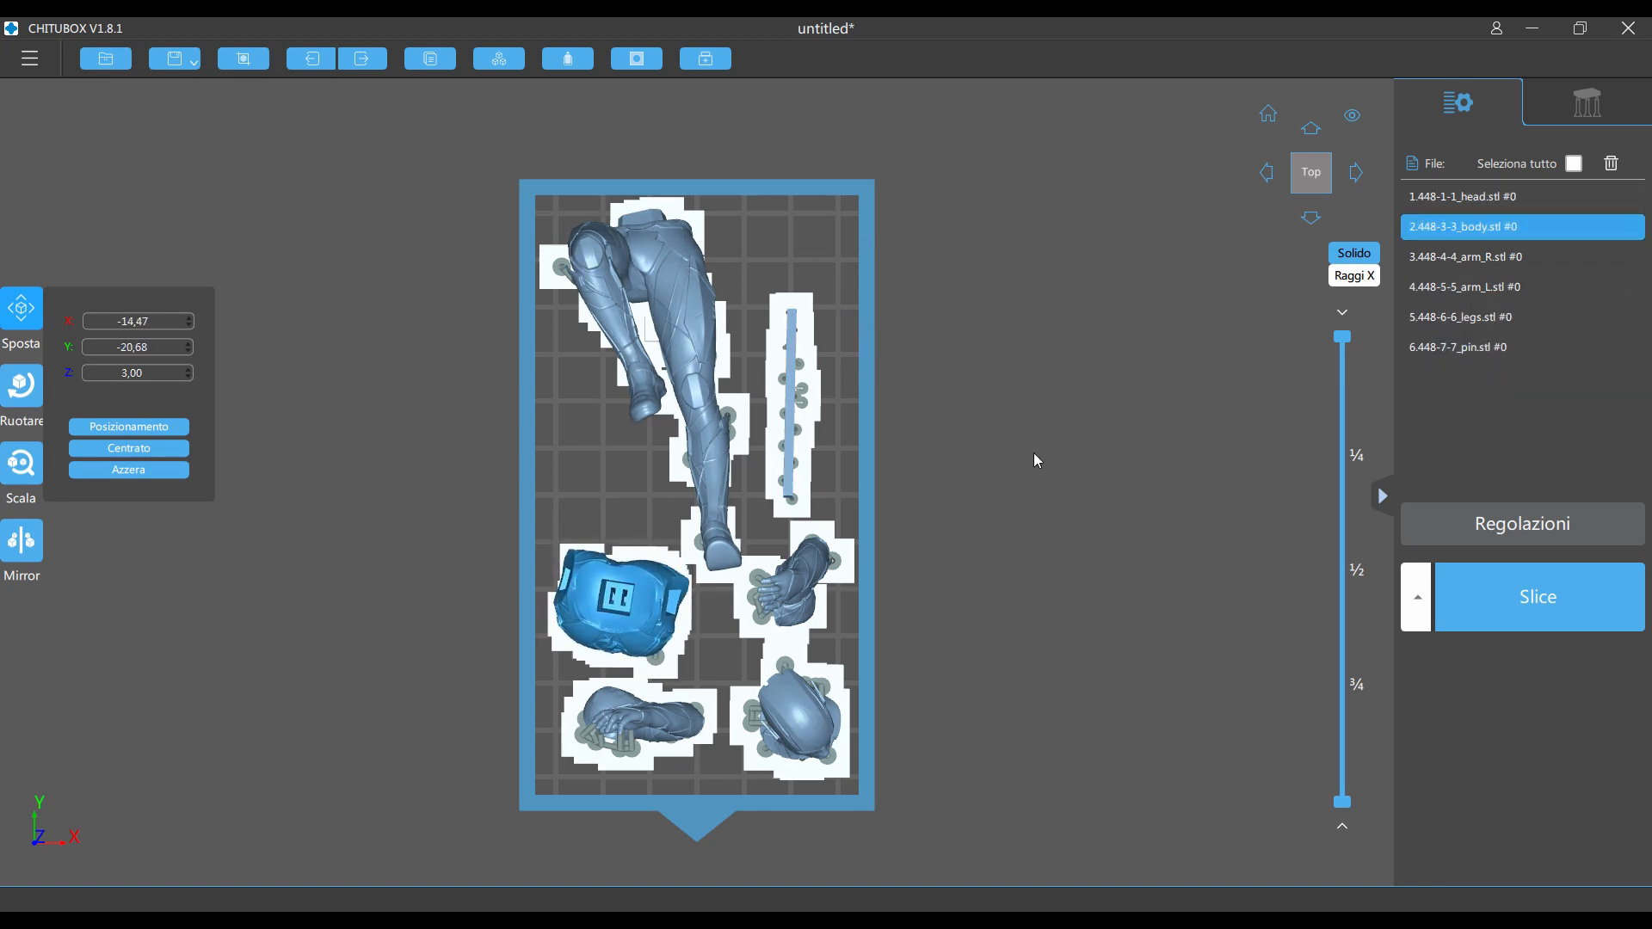
Select all six supported parts, check the print settings and slice the build plate.
drag(985, 385, 1113, 220)
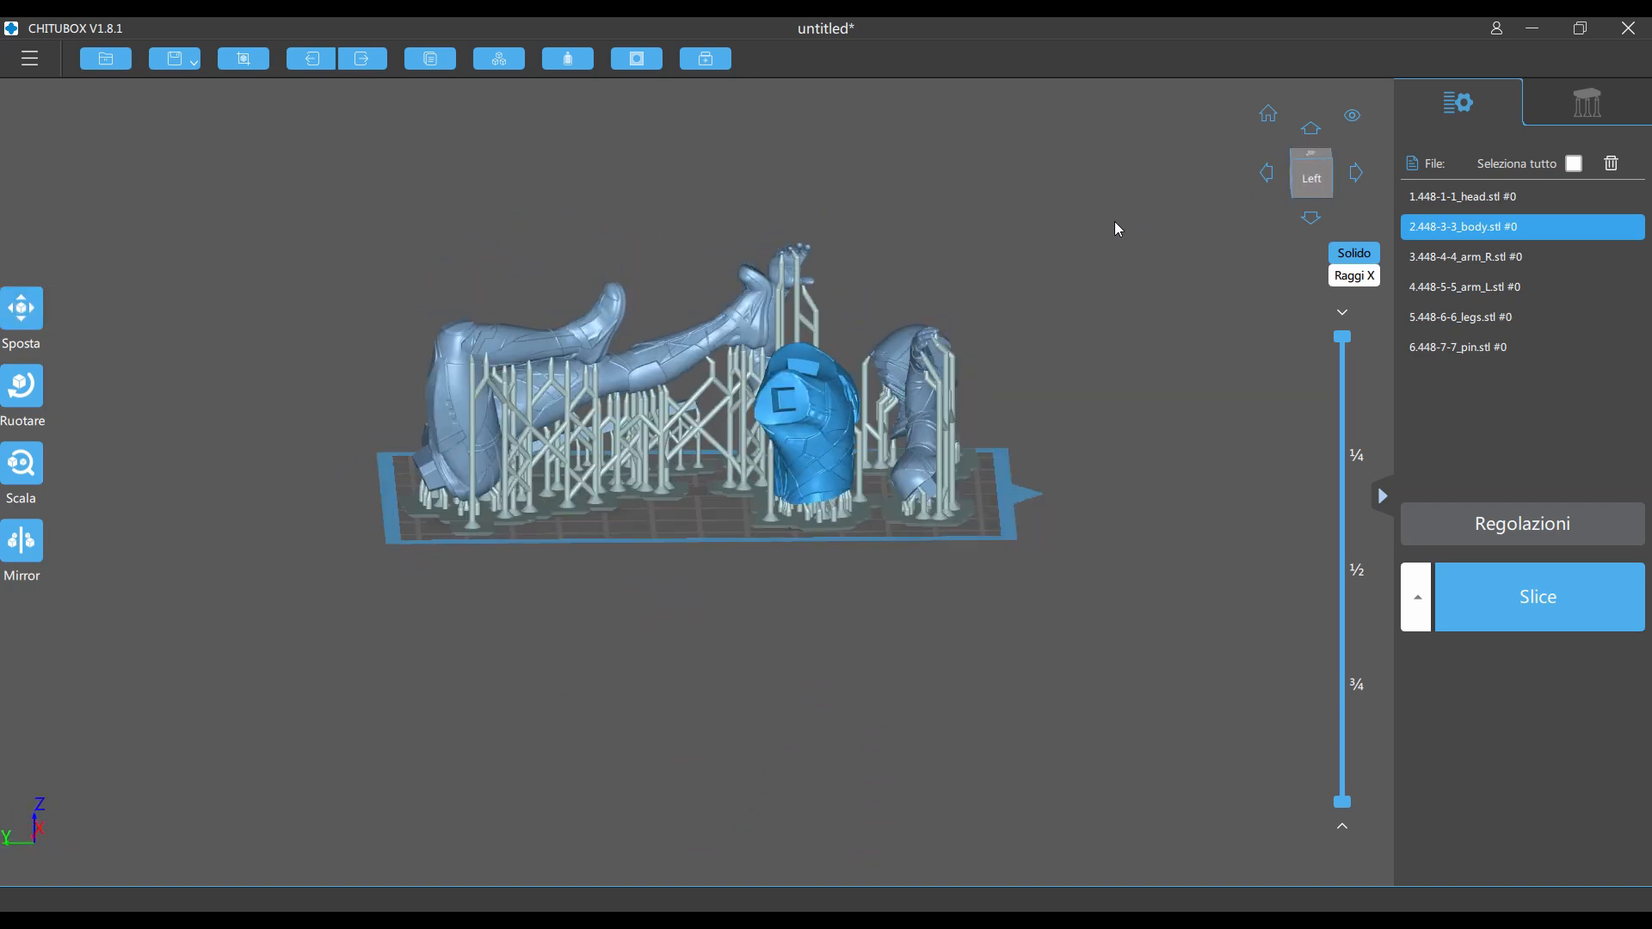
drag(974, 240, 926, 205)
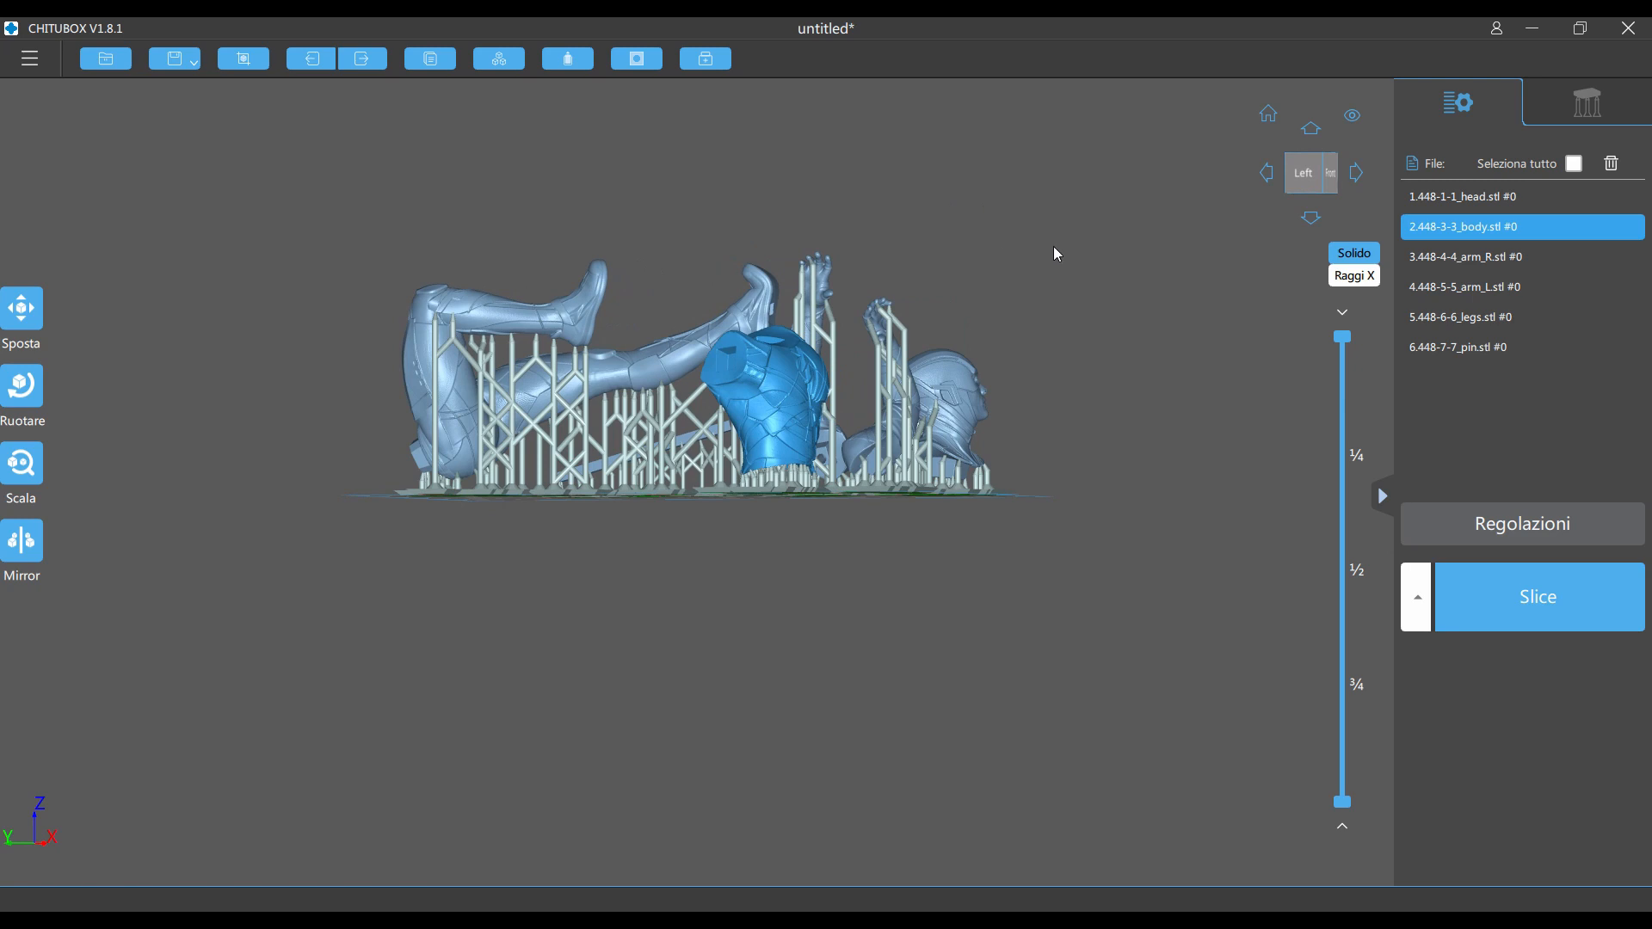
click(1573, 164)
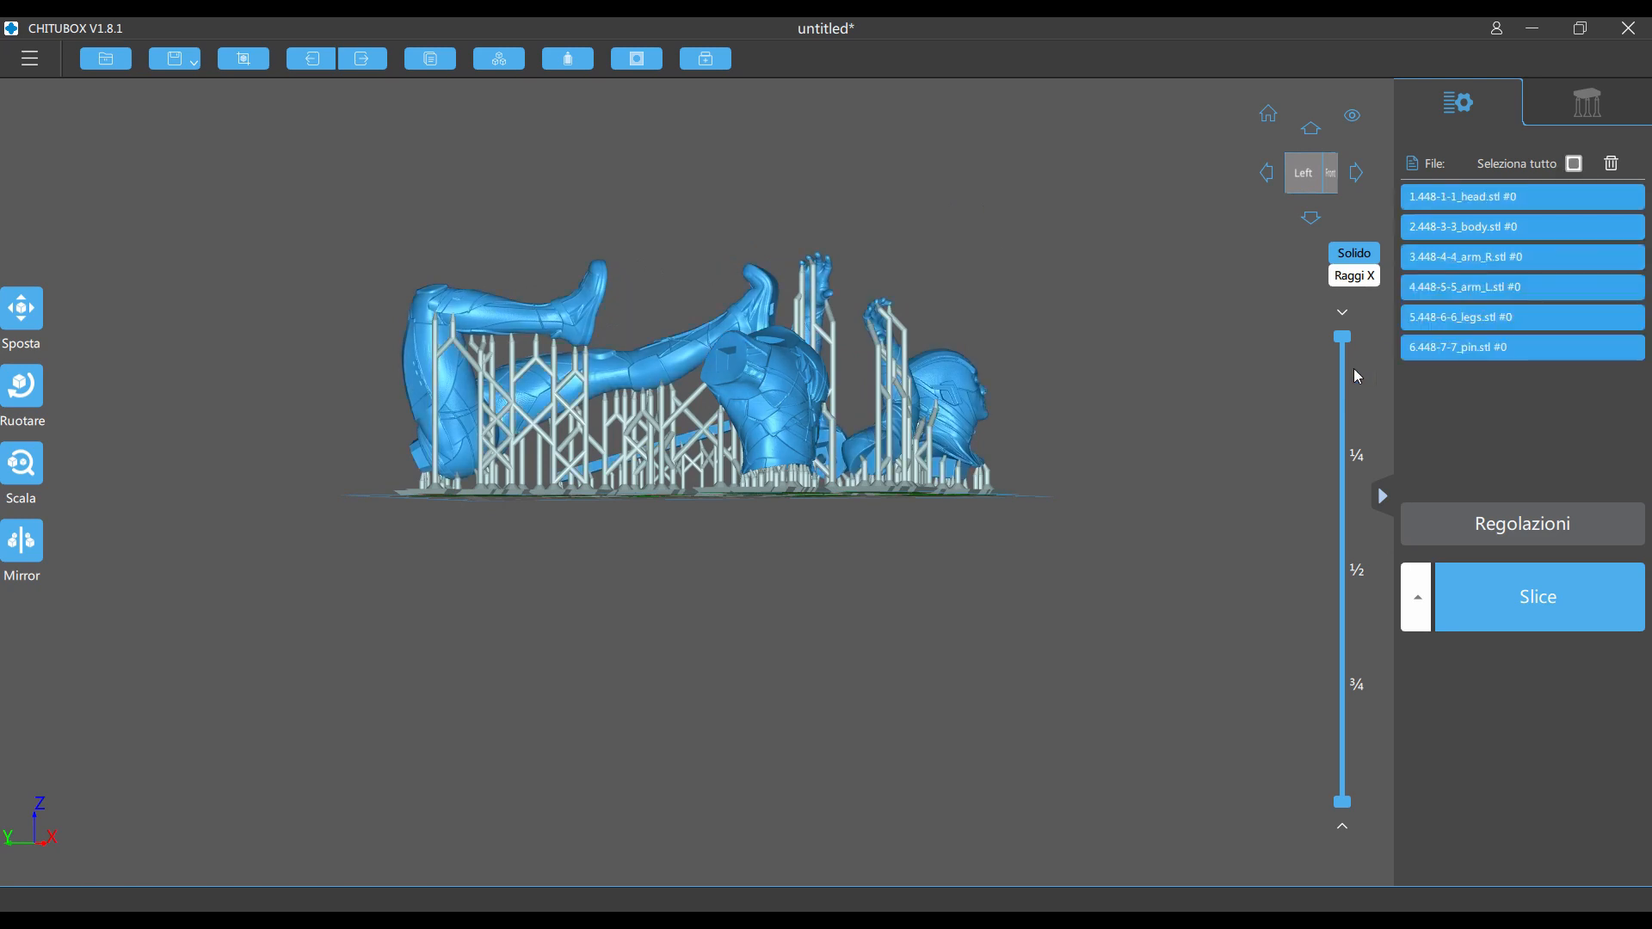
click(1430, 527)
scroll(1164, 507, down, 3)
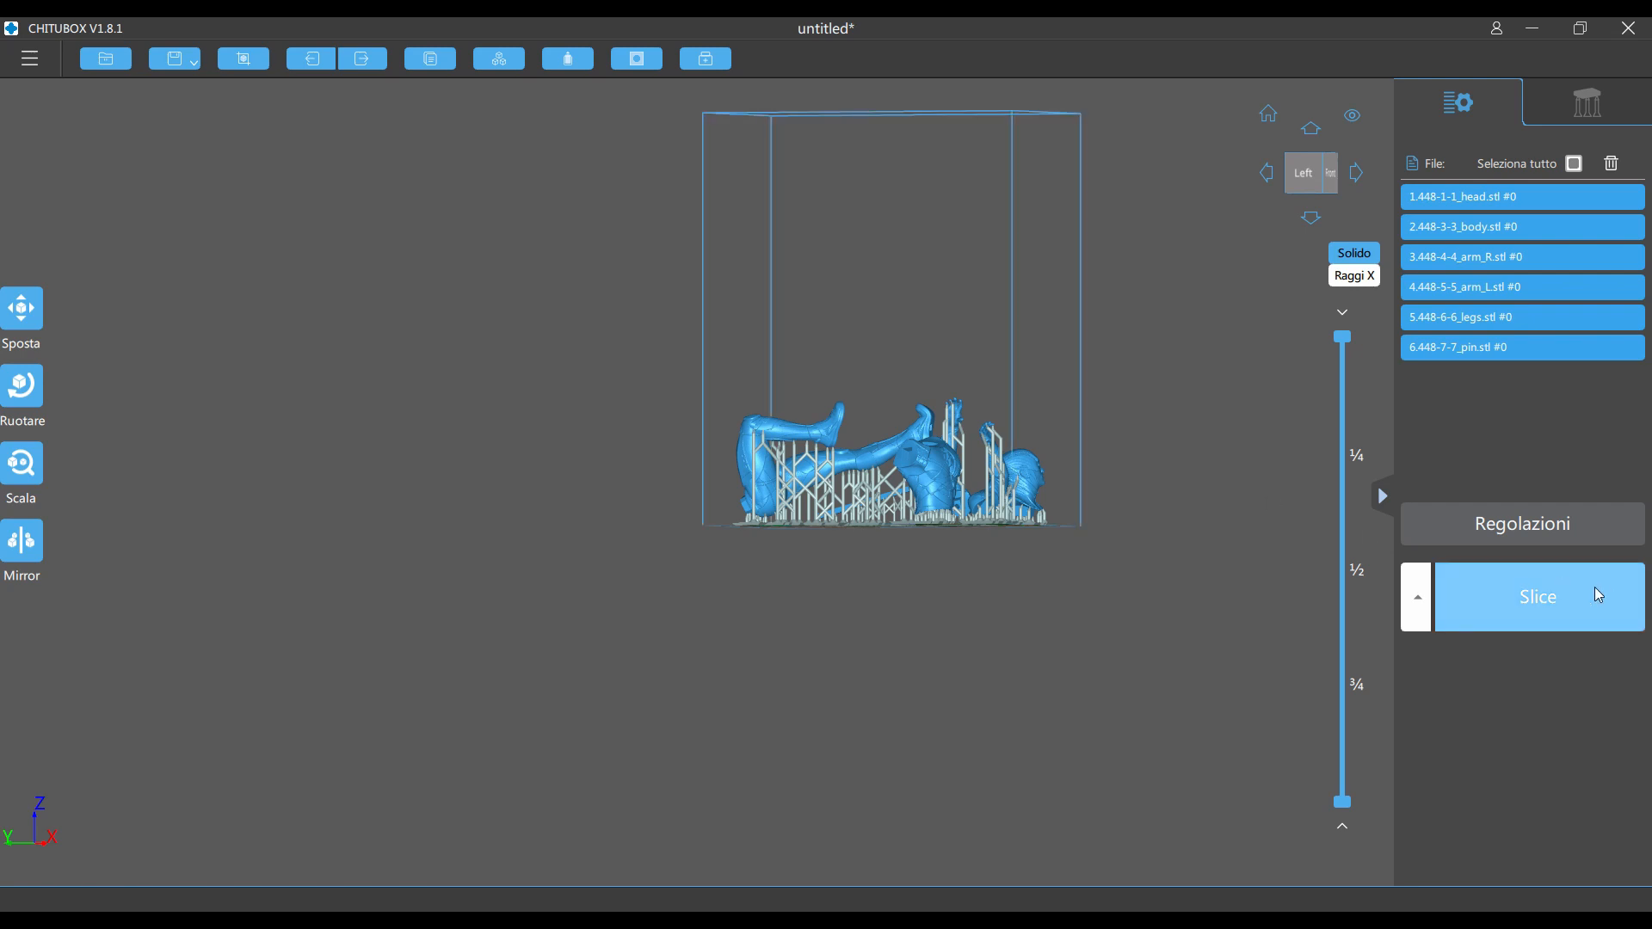
click(1491, 591)
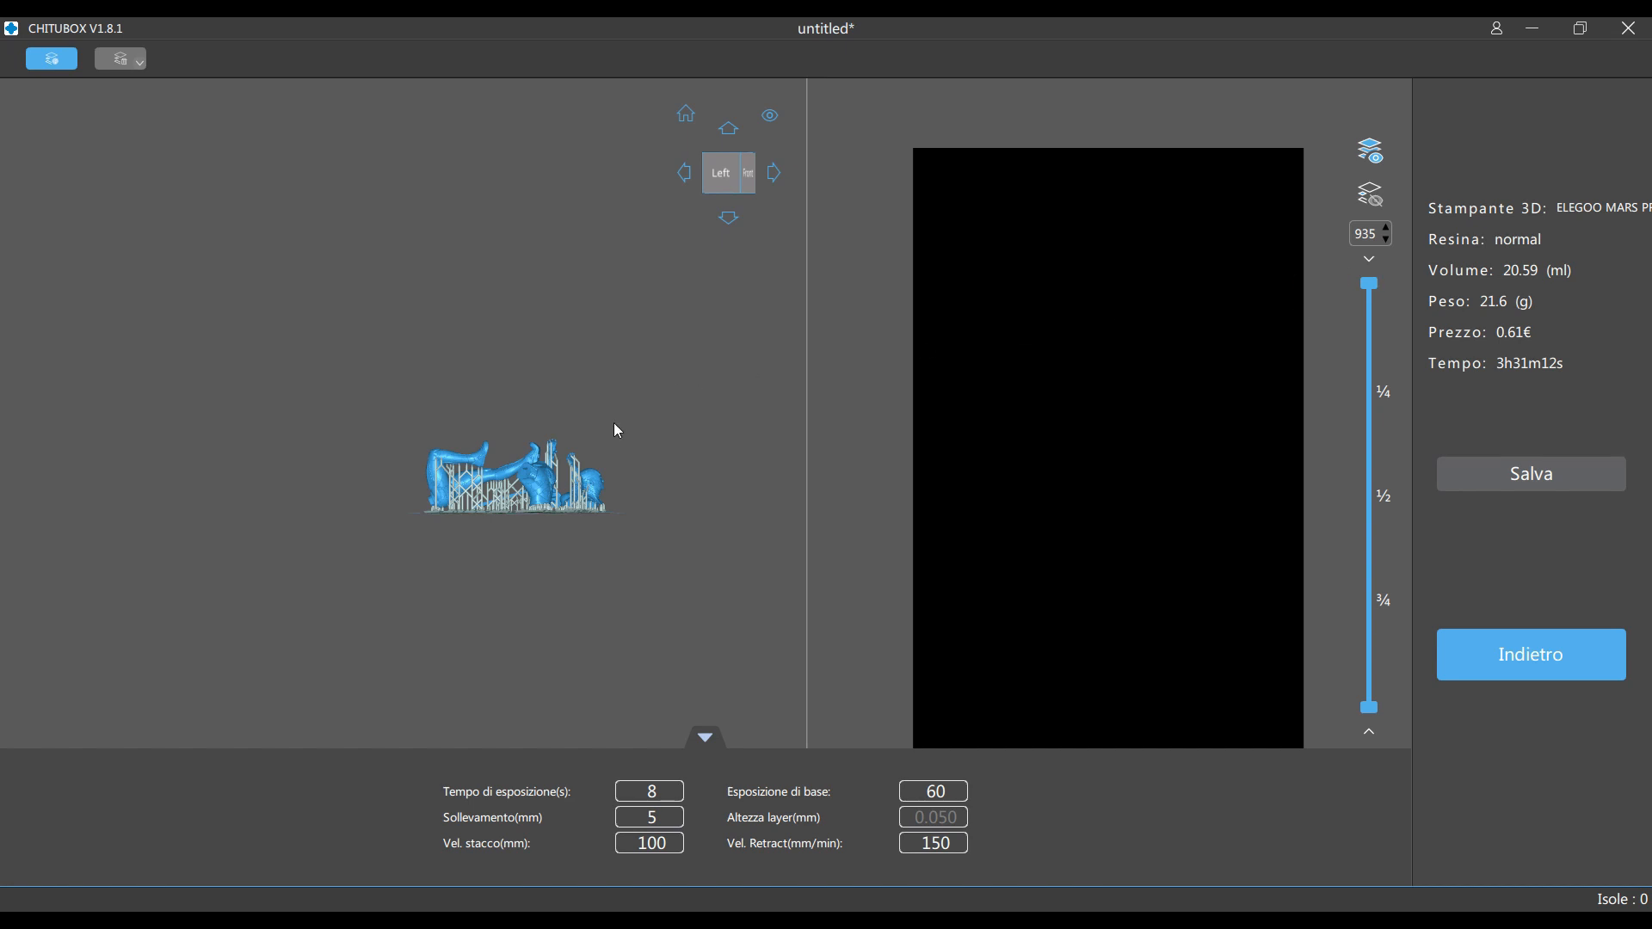
Examine the sliced result by running the layer preview between layer 935 and layer 1 beside the 3D view.
scroll(607, 447, up, 3)
right_drag(616, 453, 605, 484)
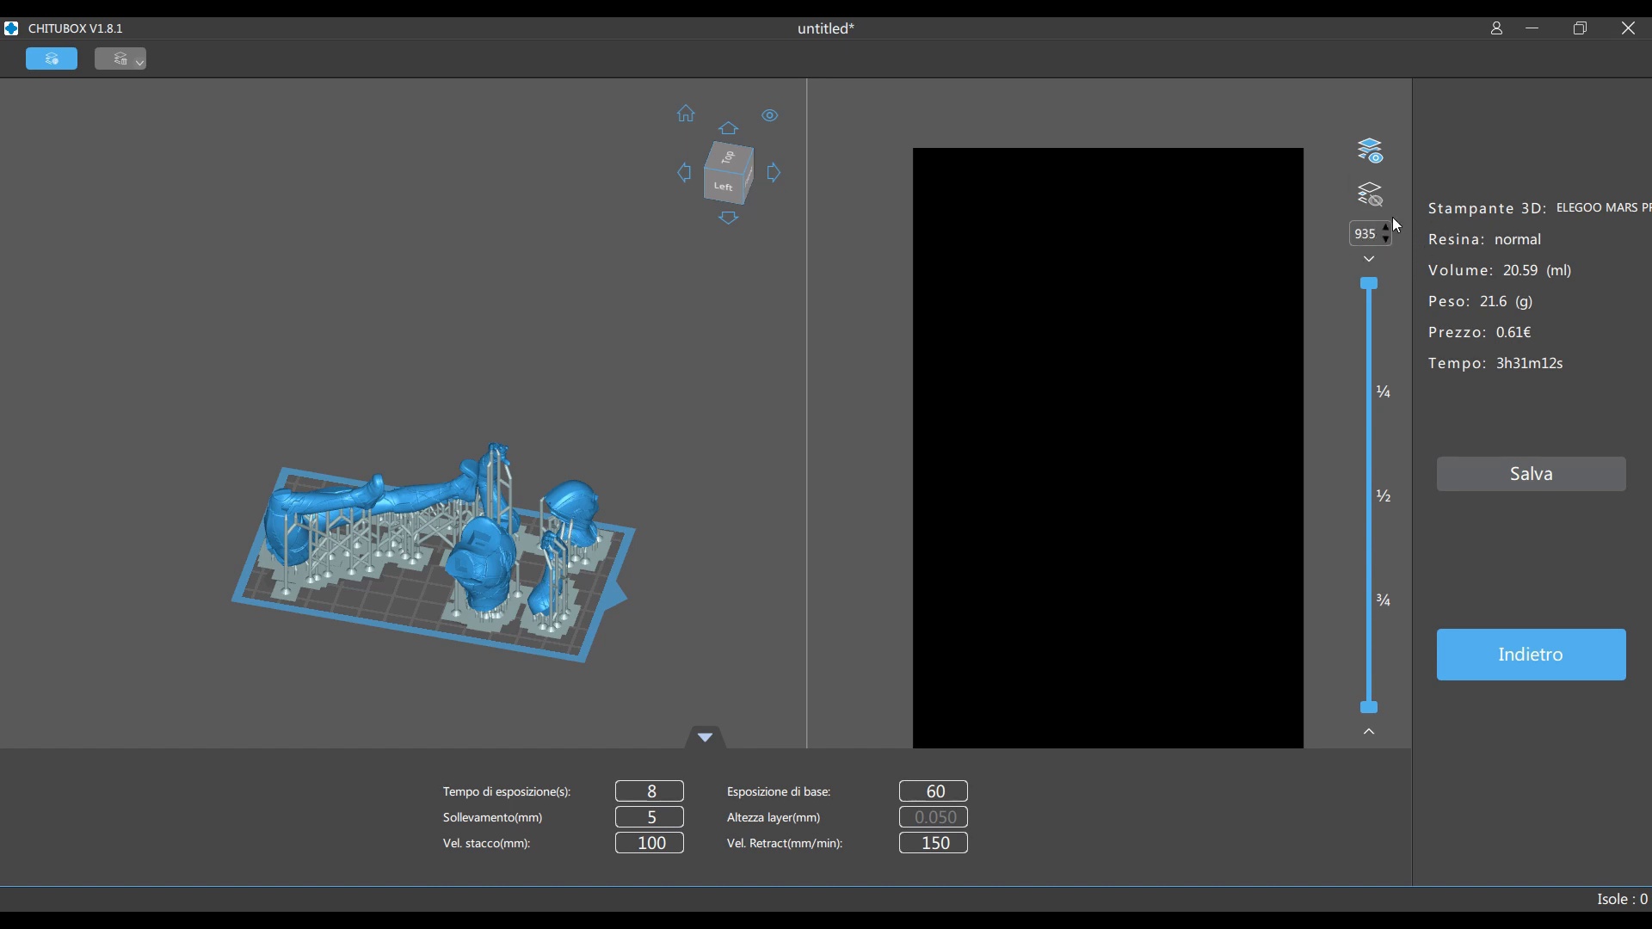
scroll(1173, 413, up, 1)
scroll(1175, 414, down, 4)
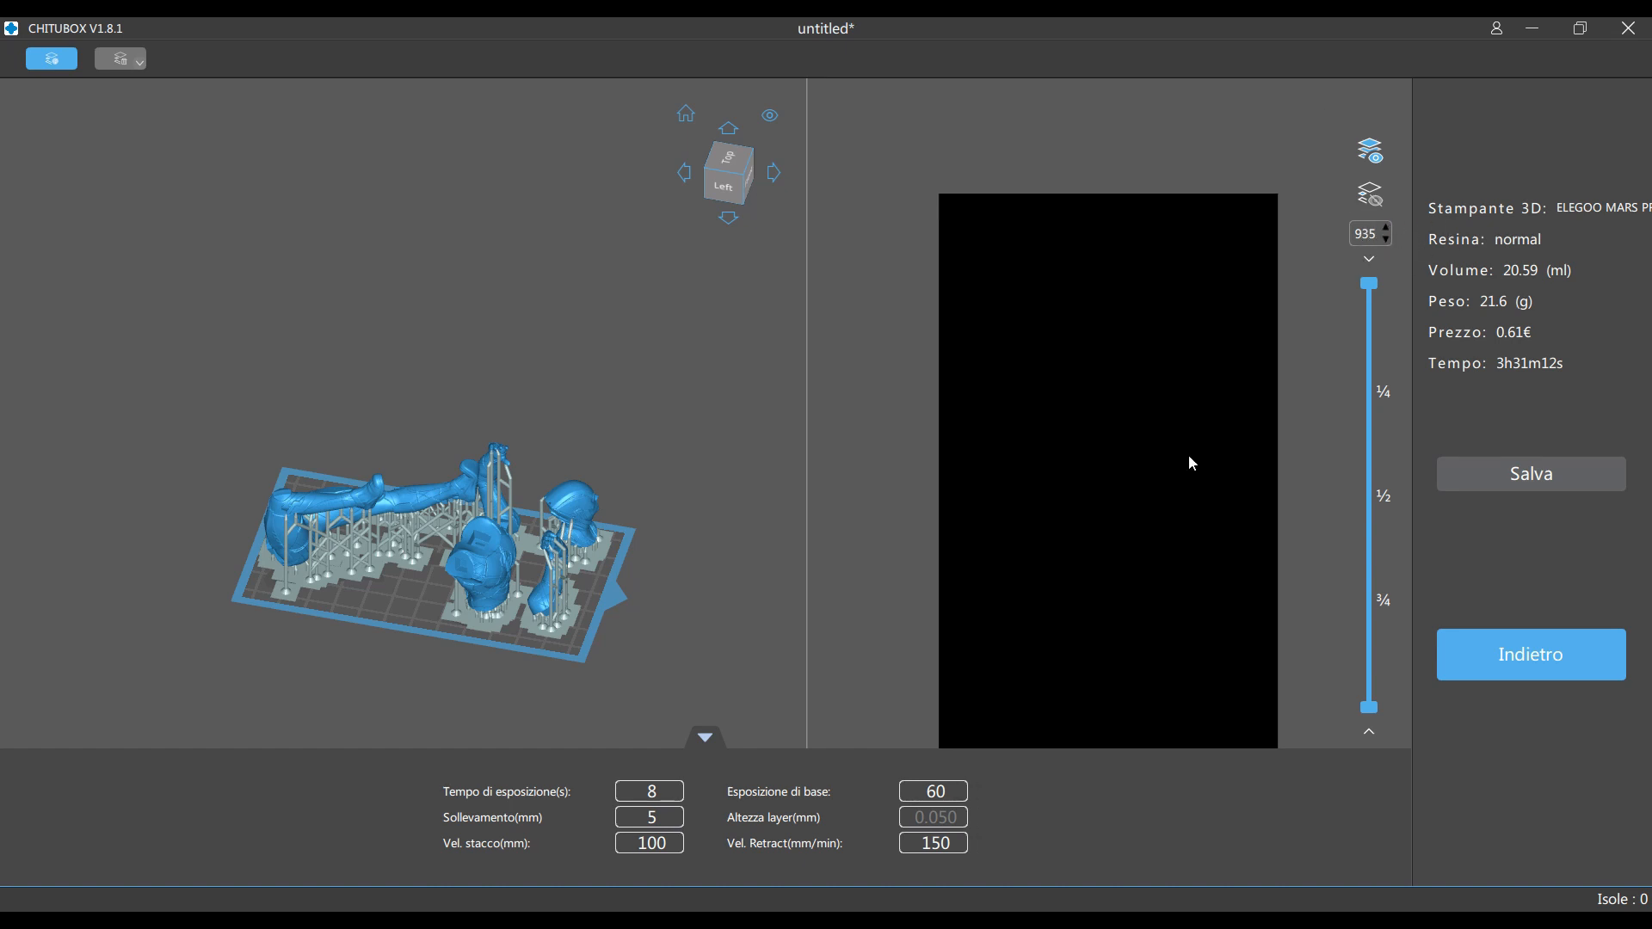
drag(1140, 420, 1137, 384)
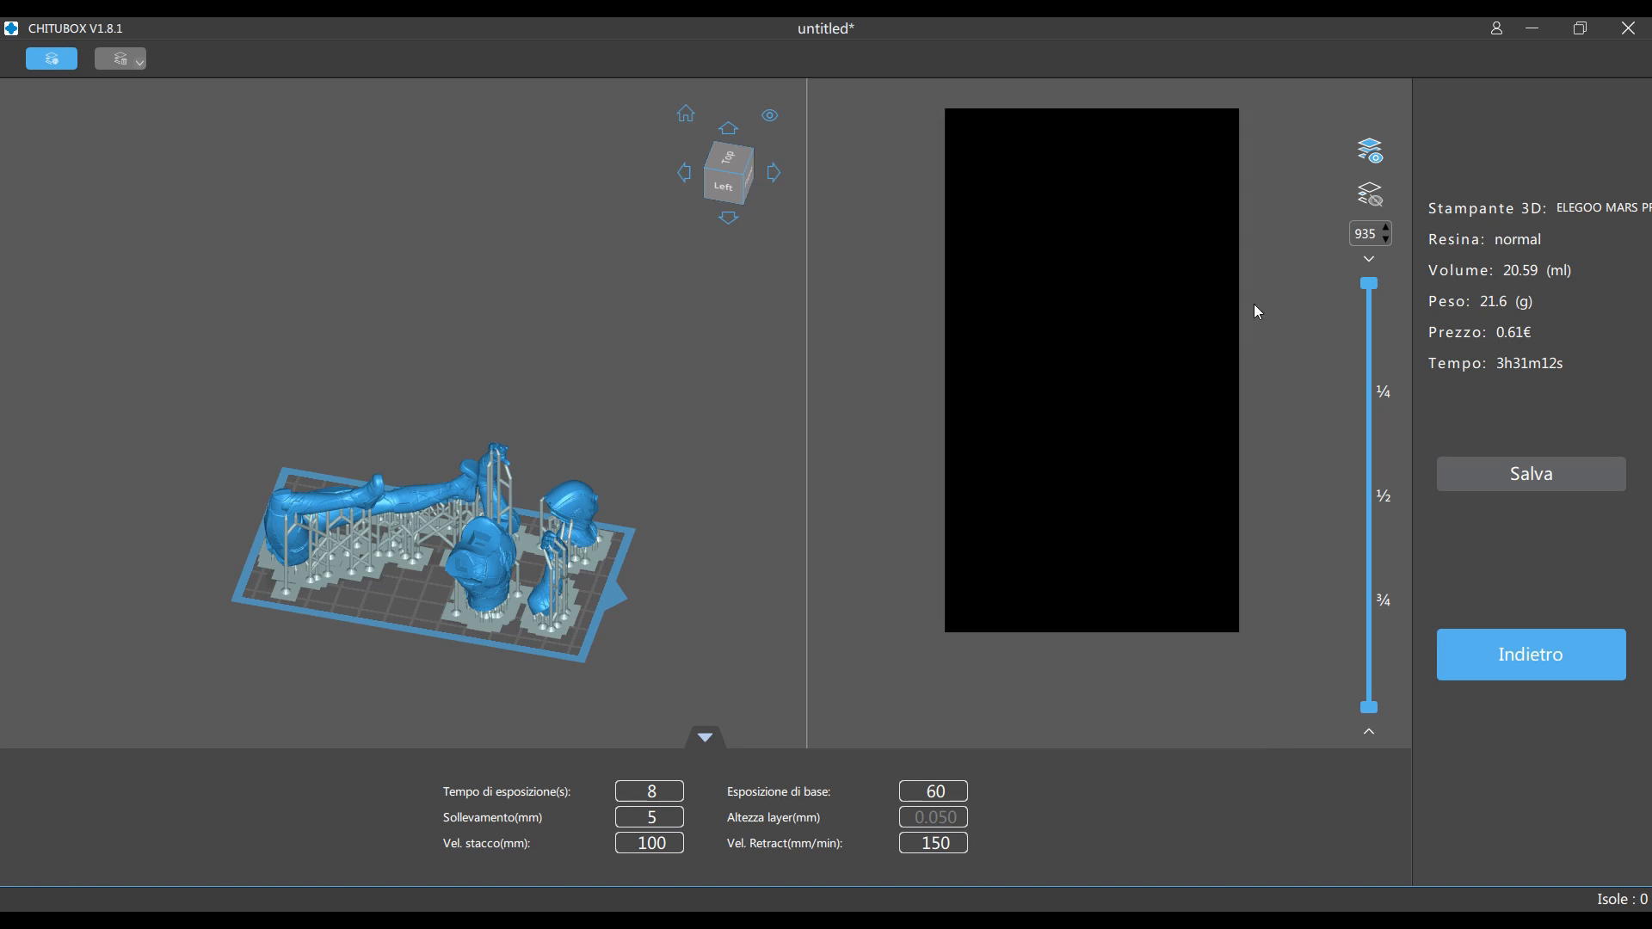
drag(1368, 283, 1385, 699)
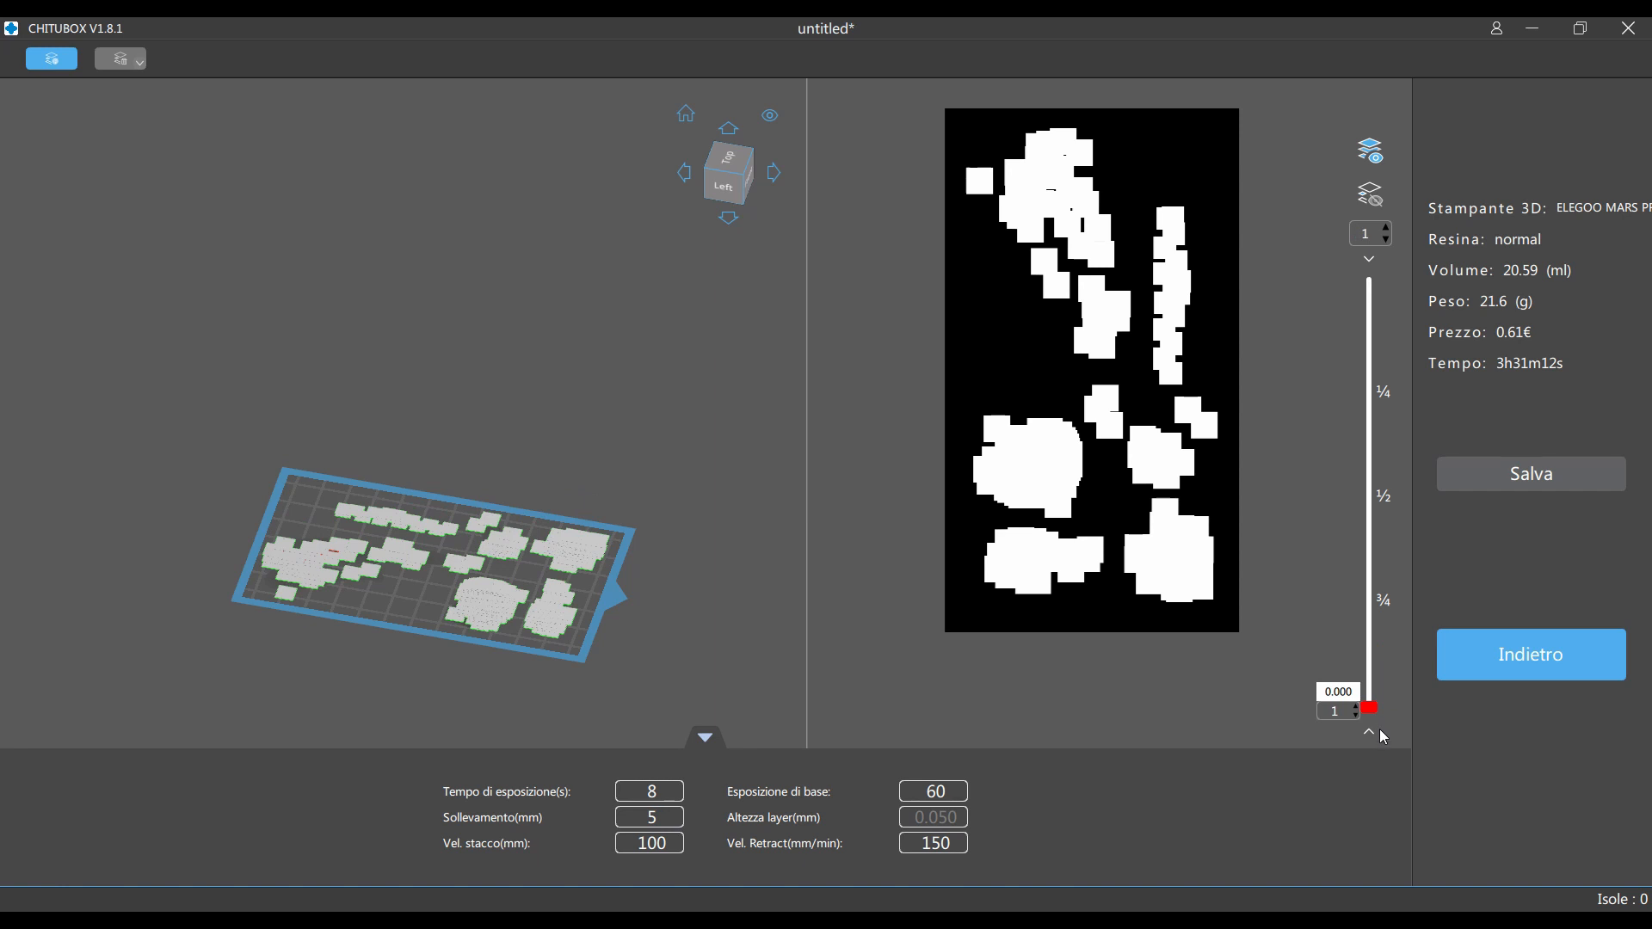
drag(1369, 706, 1333, 271)
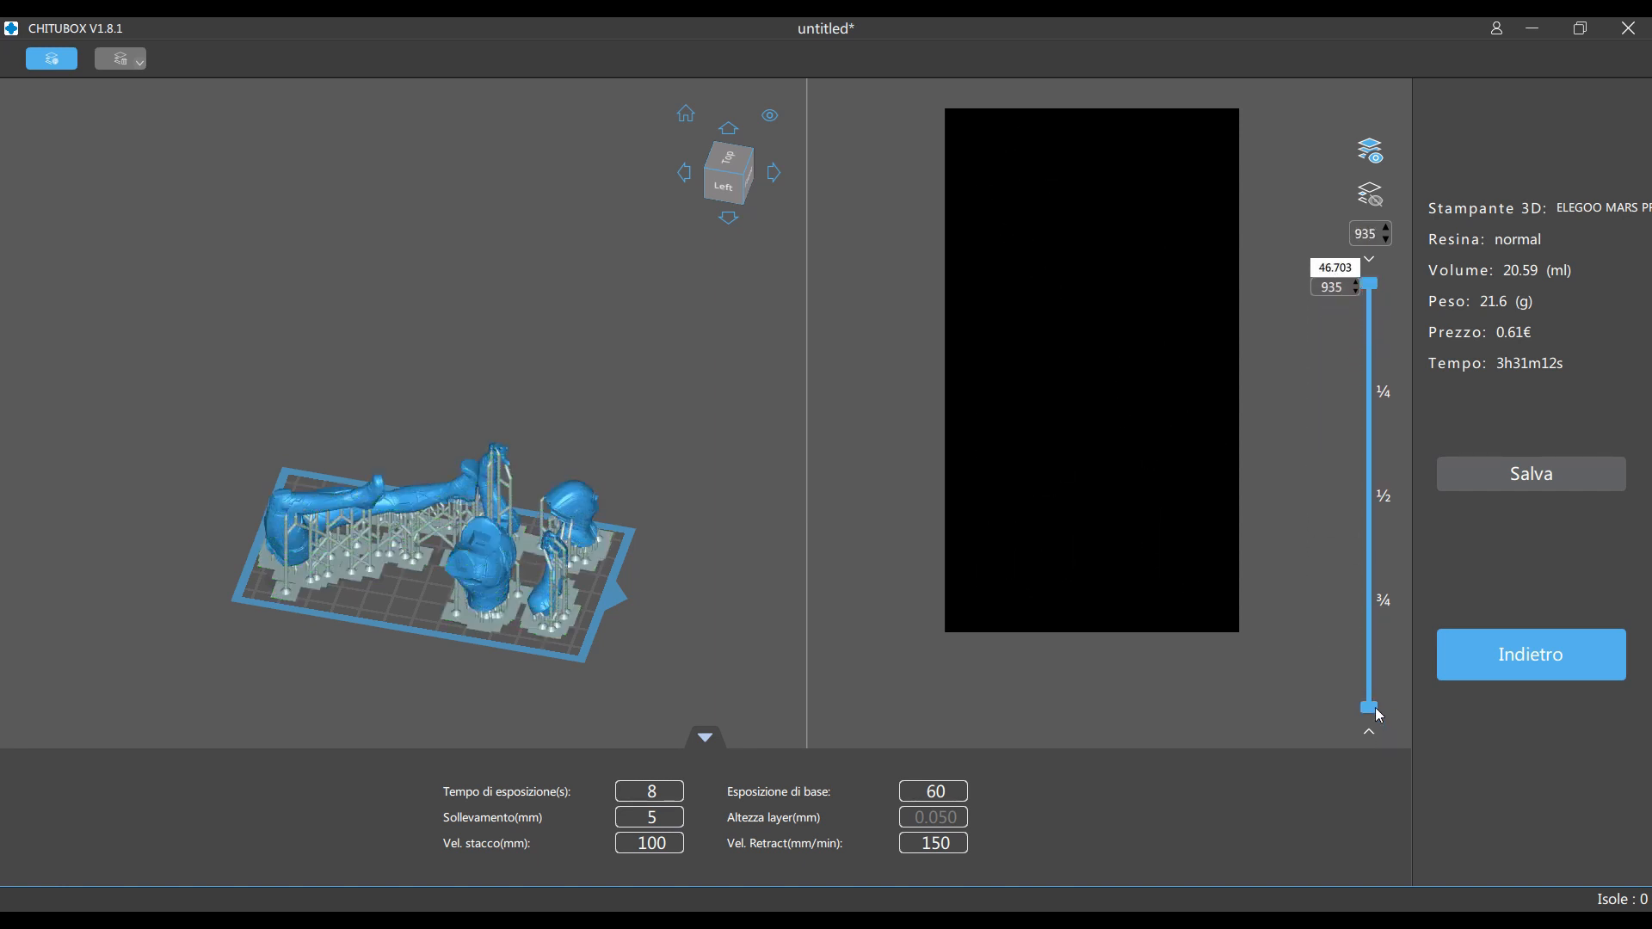
drag(1369, 707, 1361, 750)
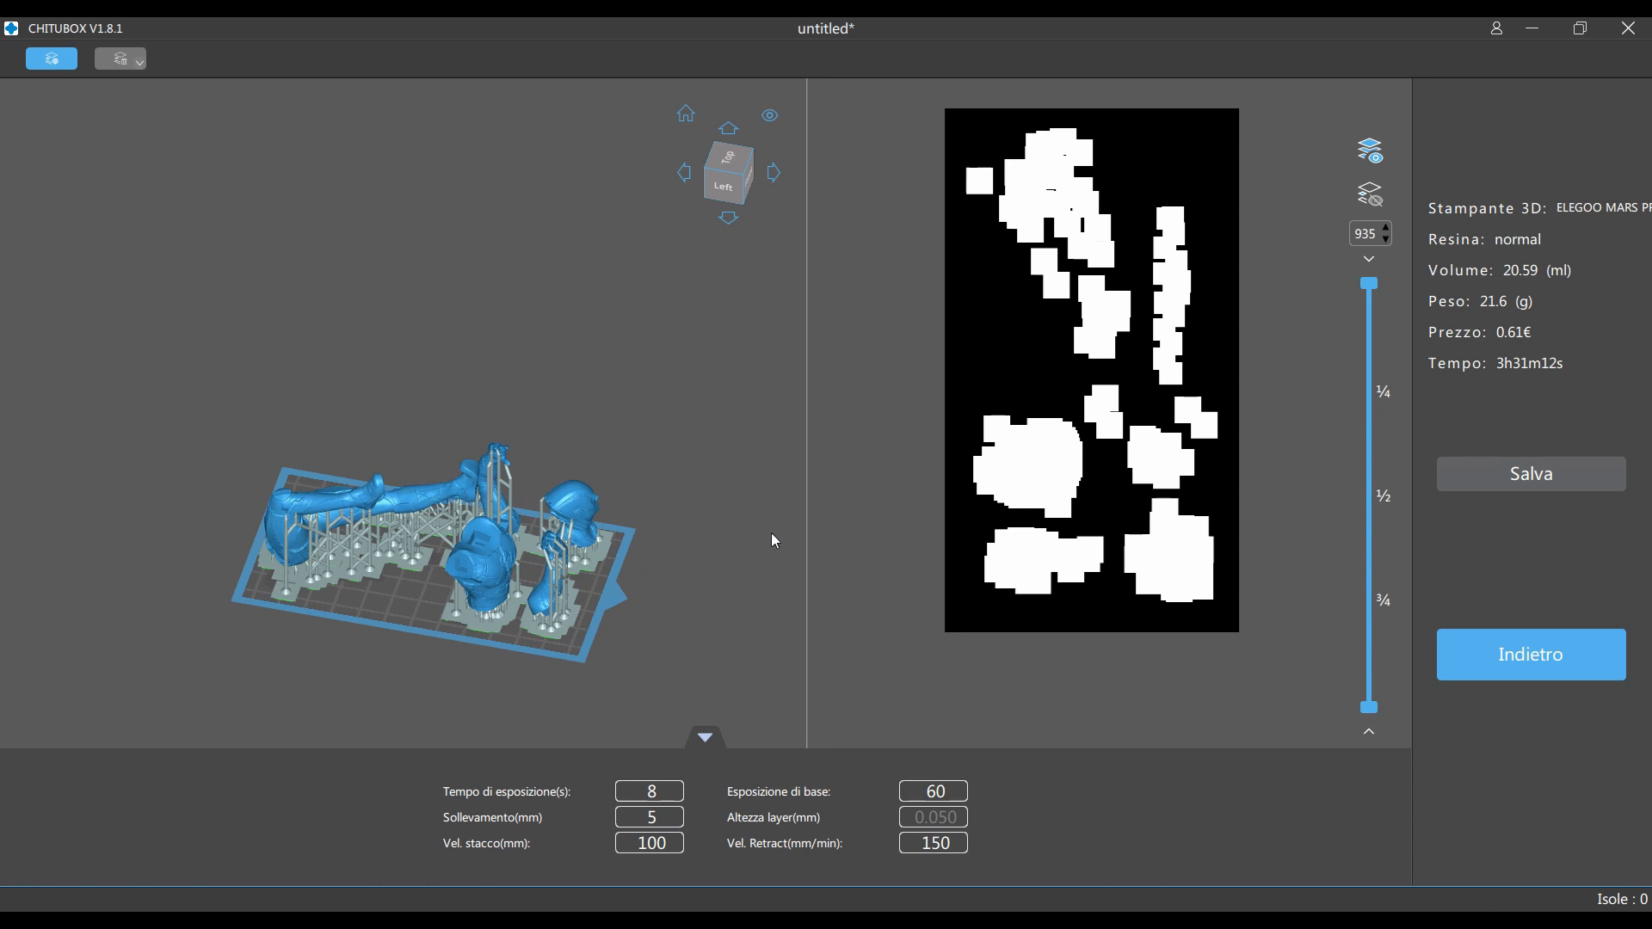
Save the sliced print file as _448-3-3_body.
click(1500, 487)
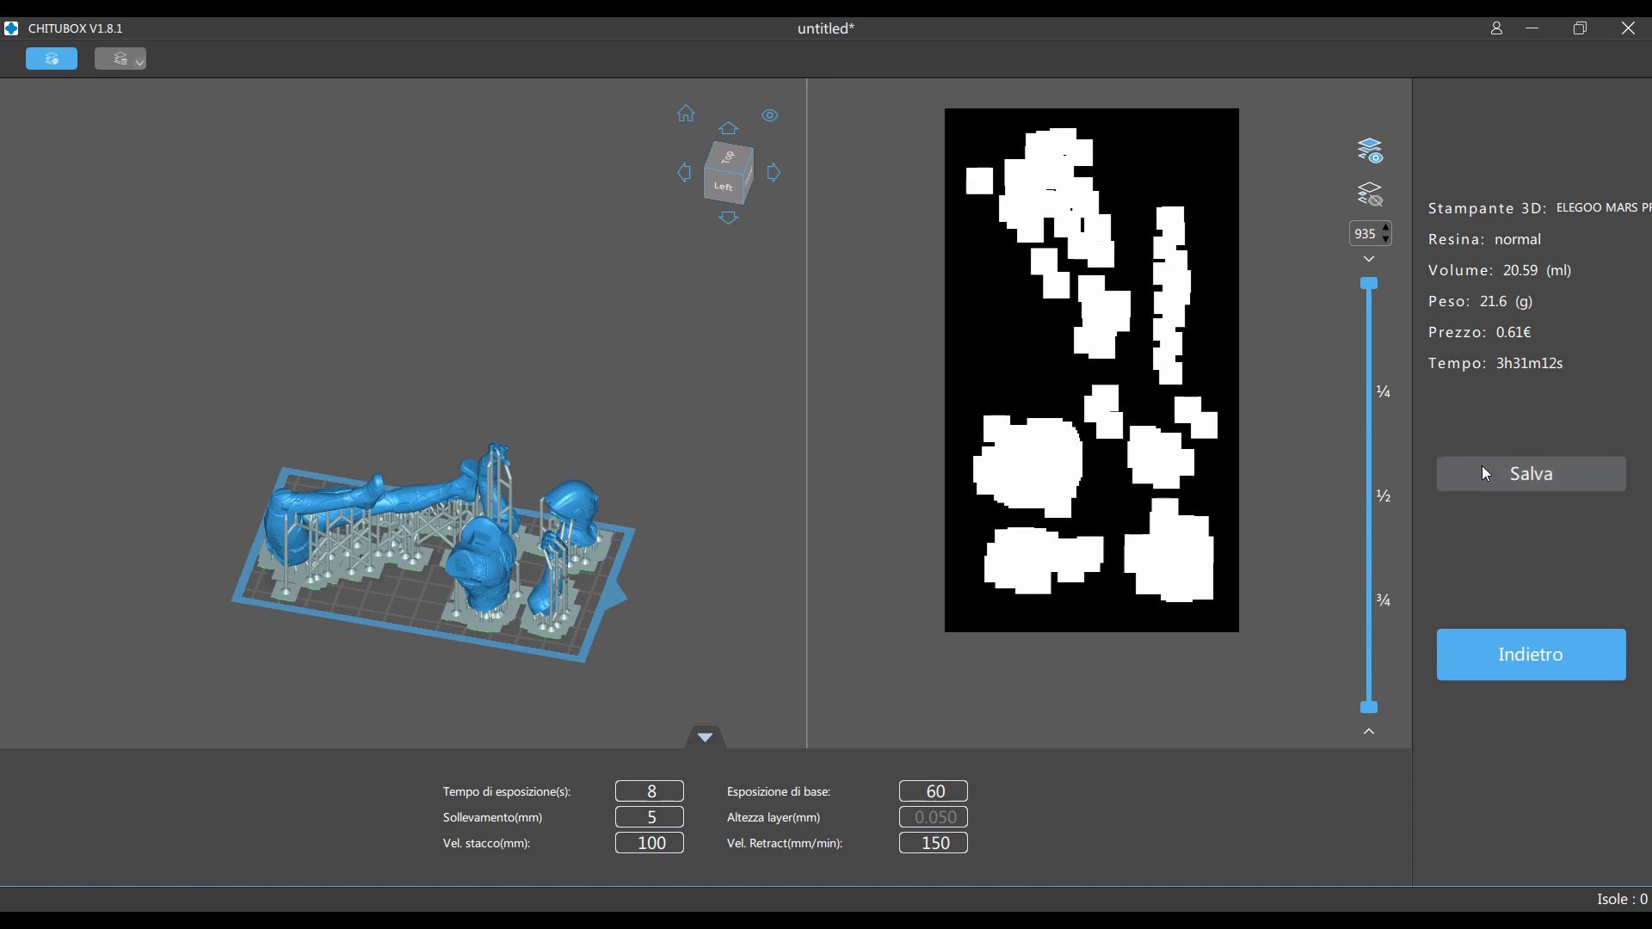
click(1530, 469)
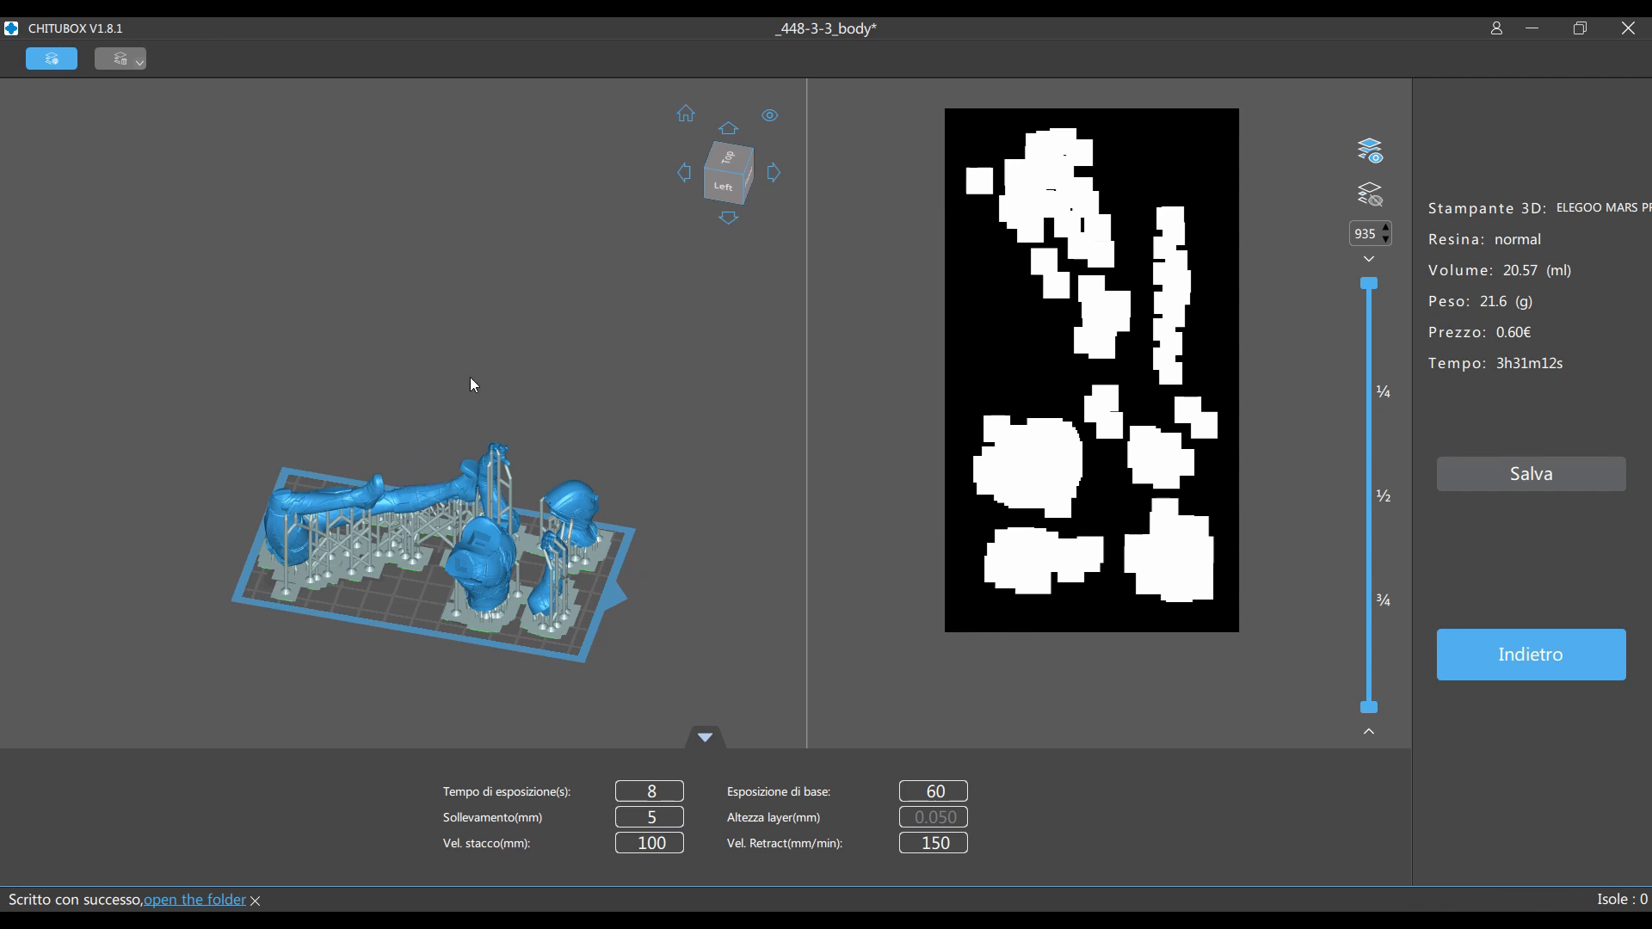
drag(473, 383, 550, 302)
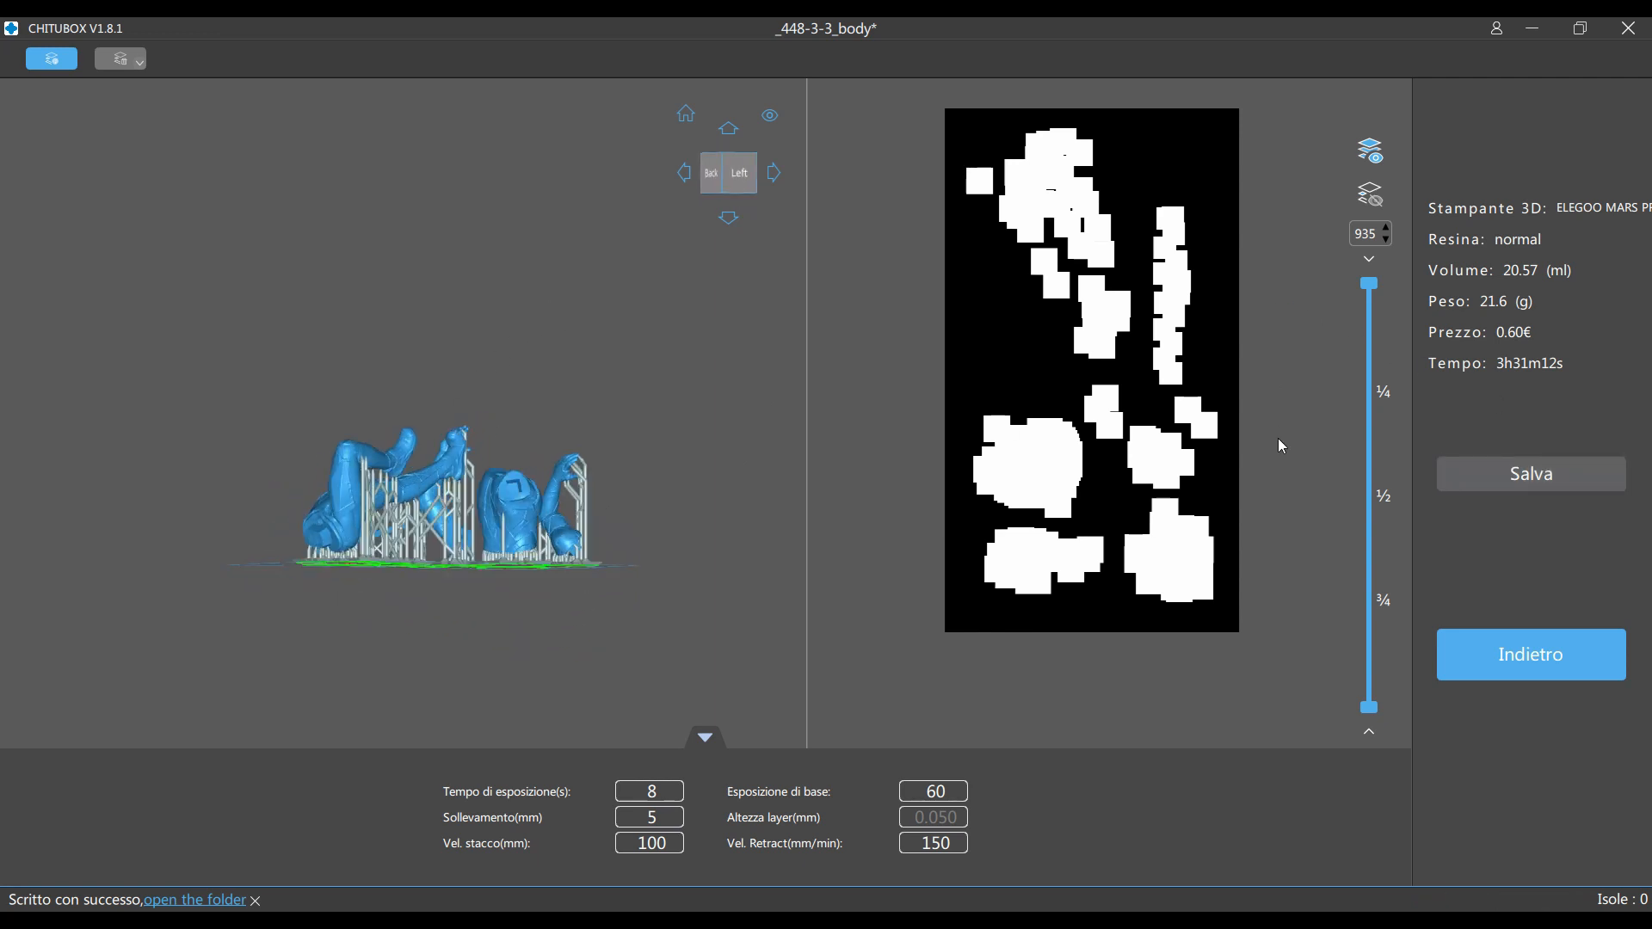